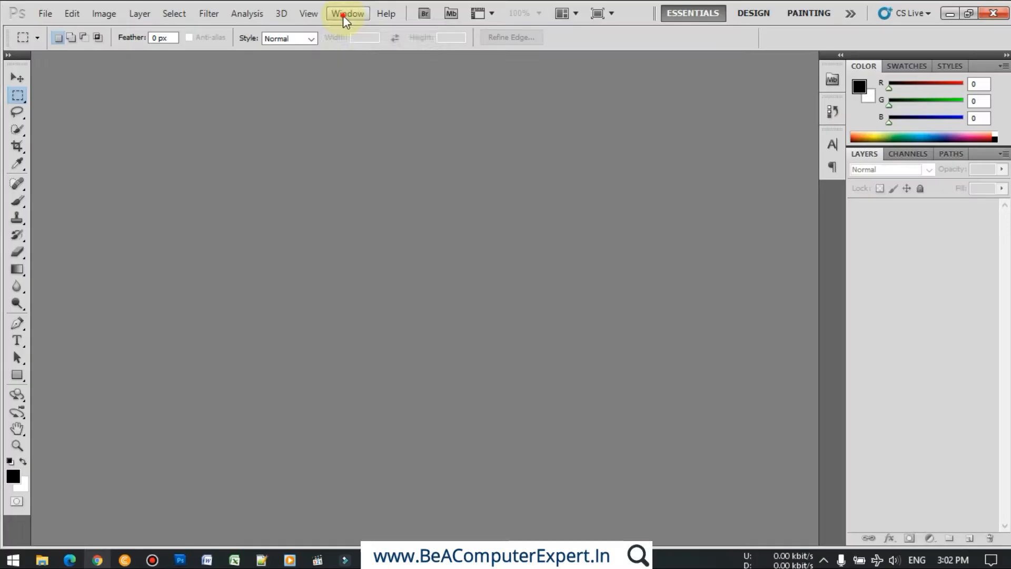
- Hide the Tools panel and bring it back into the workspace
left_click(513, 55)
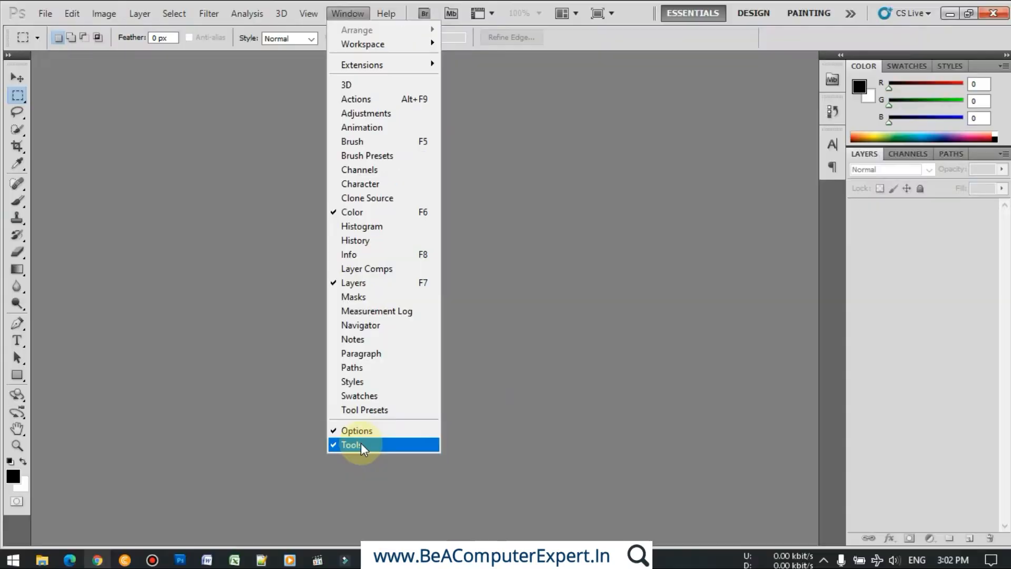
left_click(401, 491)
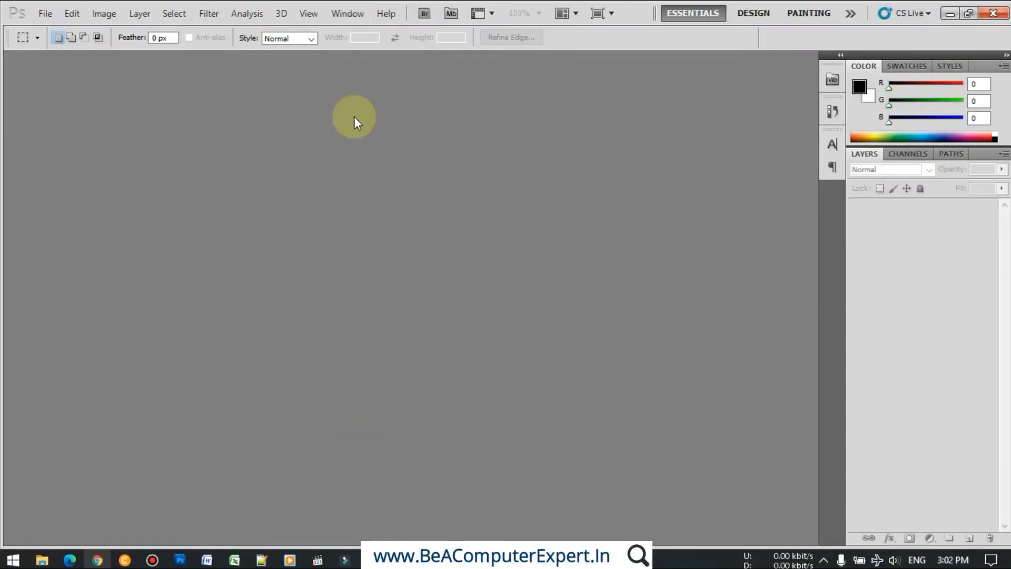
left_click(344, 14)
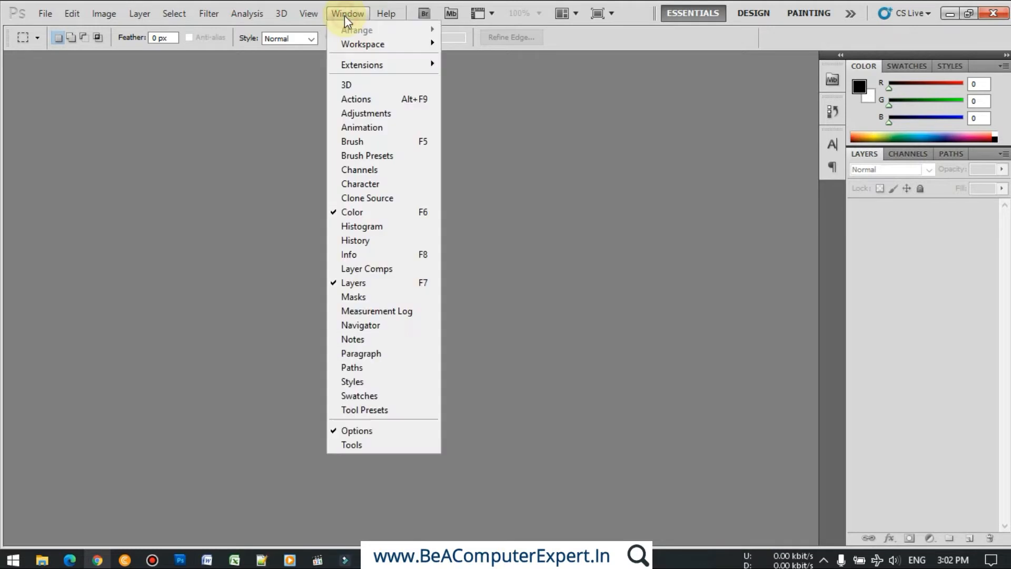
left_click(357, 451)
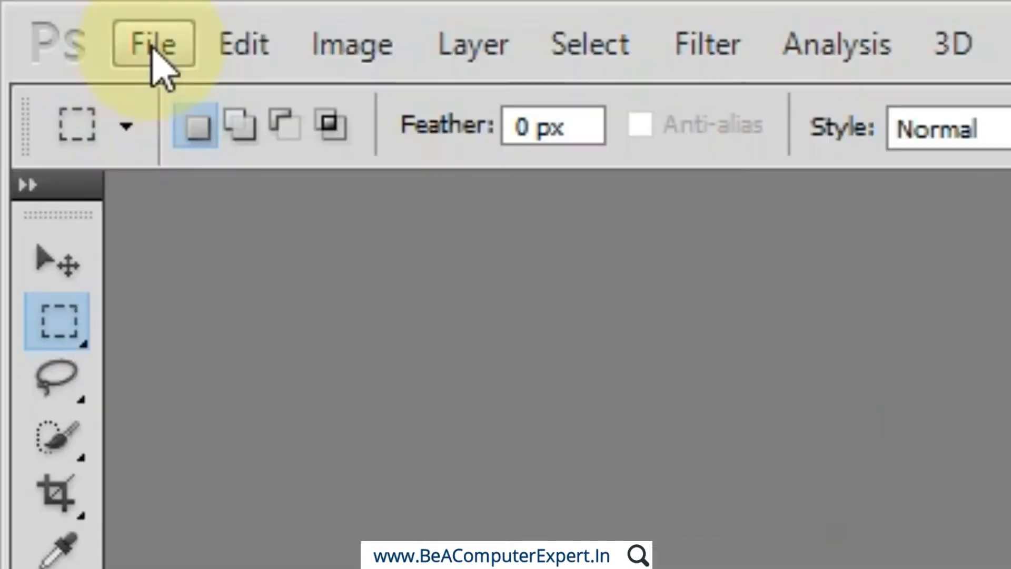
- Open the ocean image unnamed.jpg from the FRIENDS AROUND THE WORLD folder
left_click(153, 46)
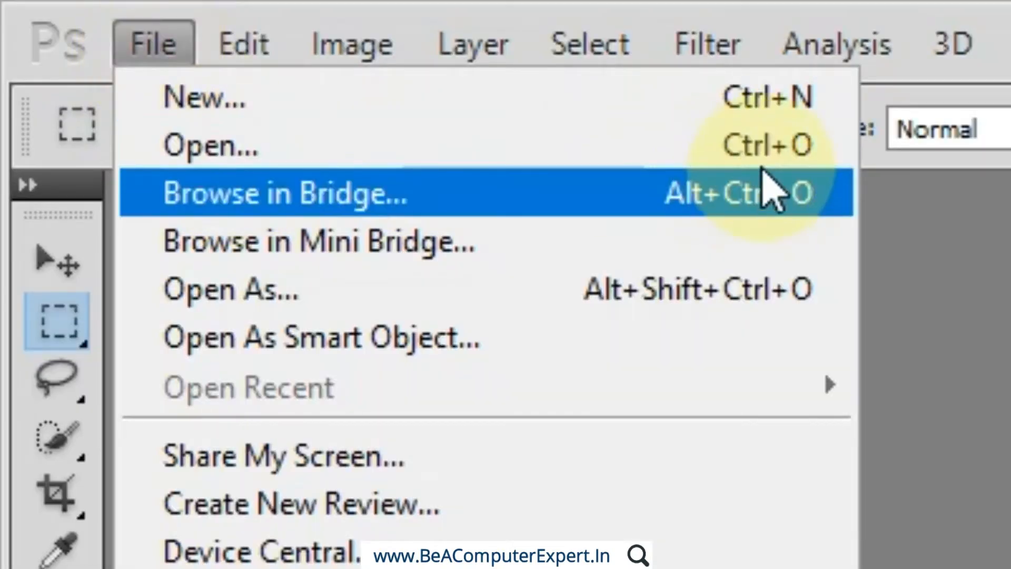
left_click(735, 158)
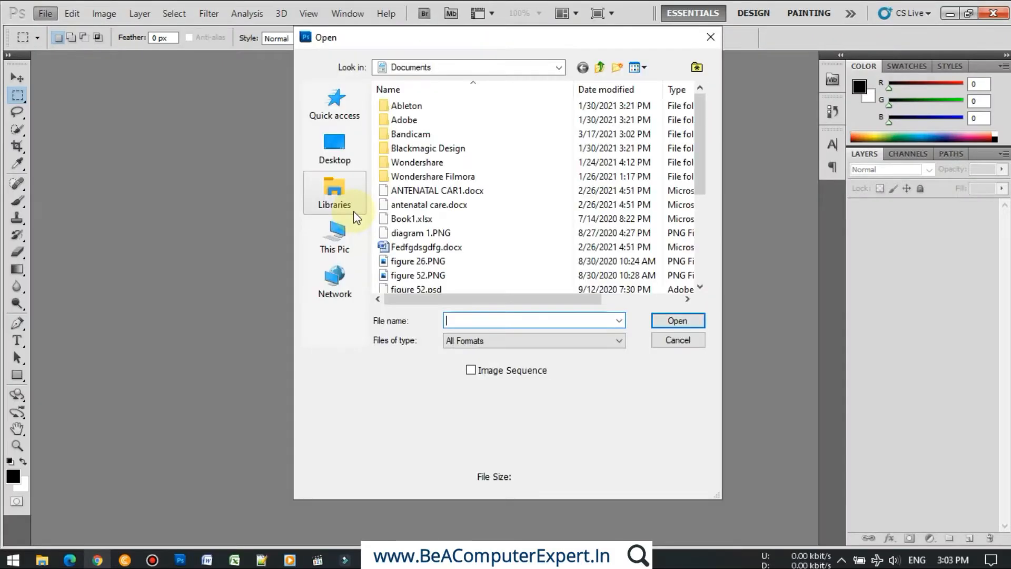
left_click(559, 67)
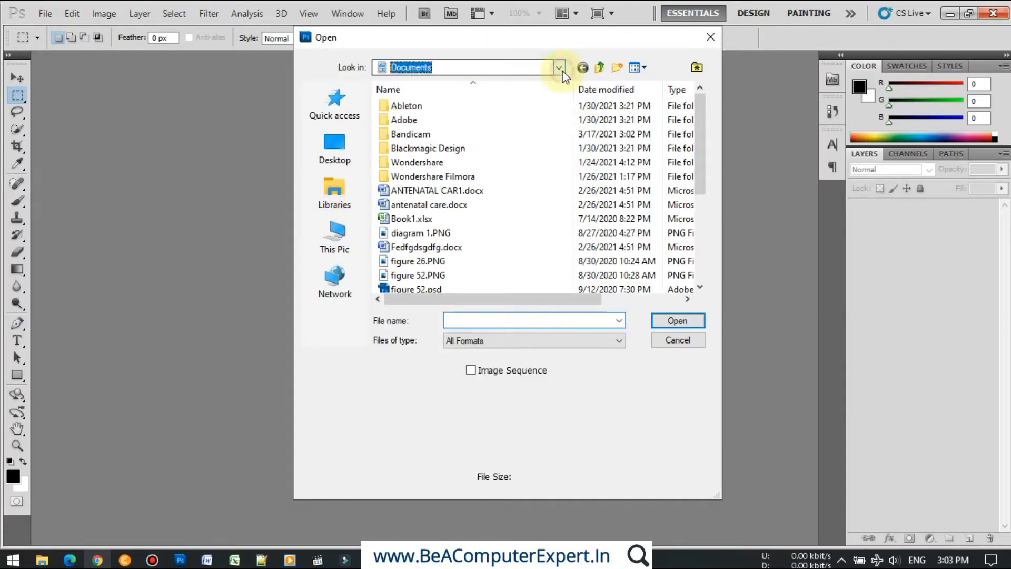
left_click(562, 71)
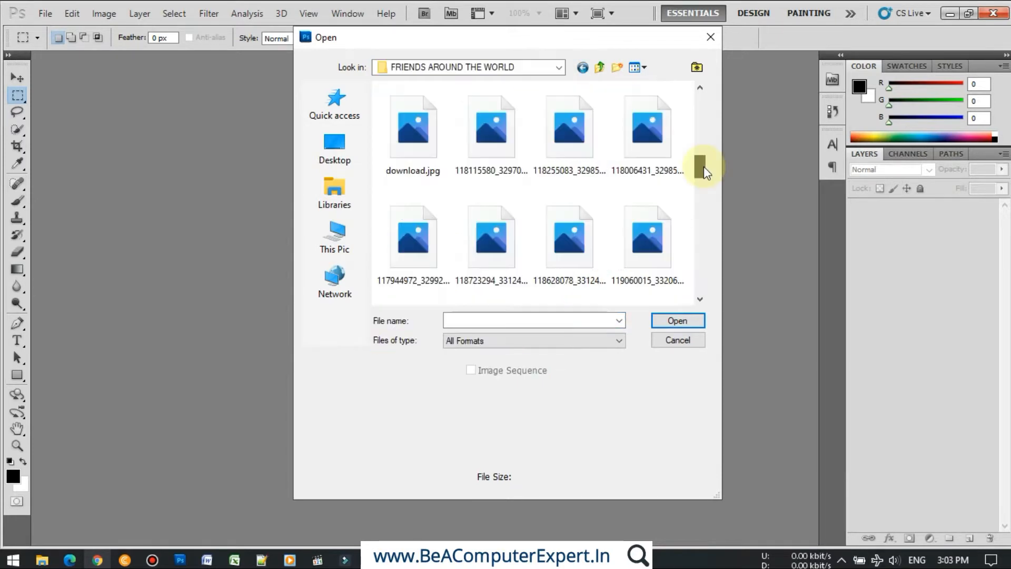
left_click_drag(704, 171, 700, 144)
left_click(666, 233)
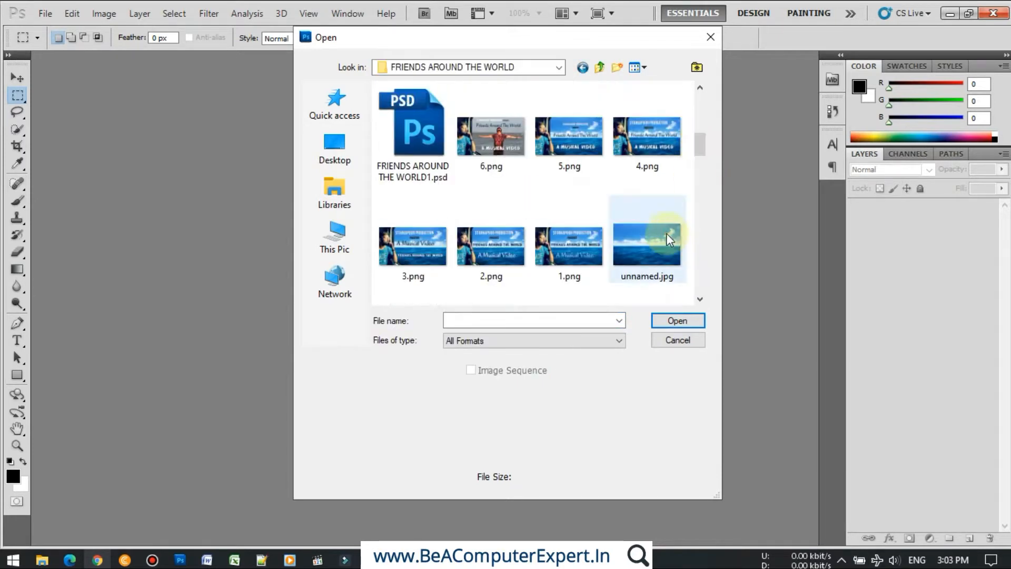
left_click(677, 321)
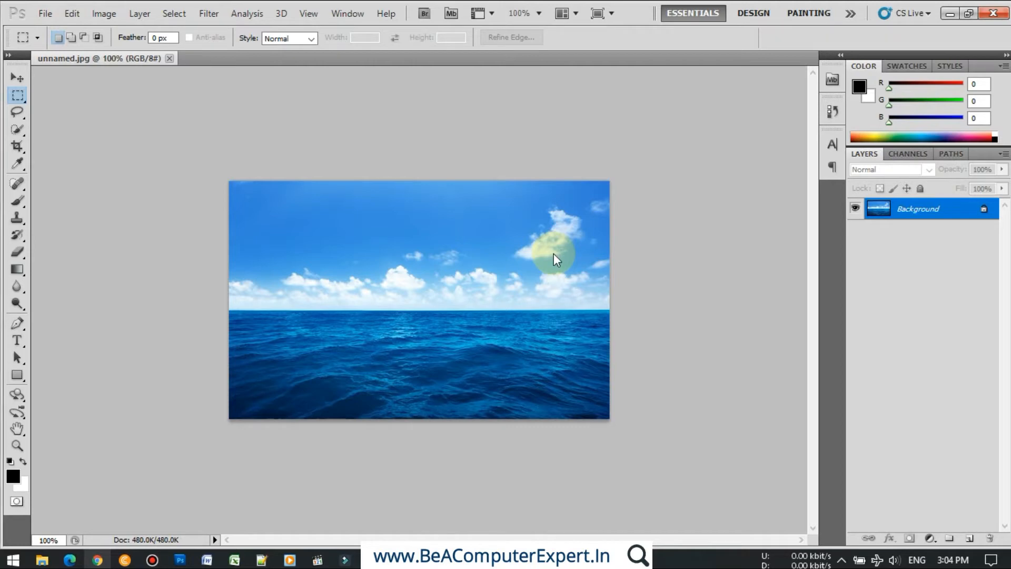
key("ctrl+o")
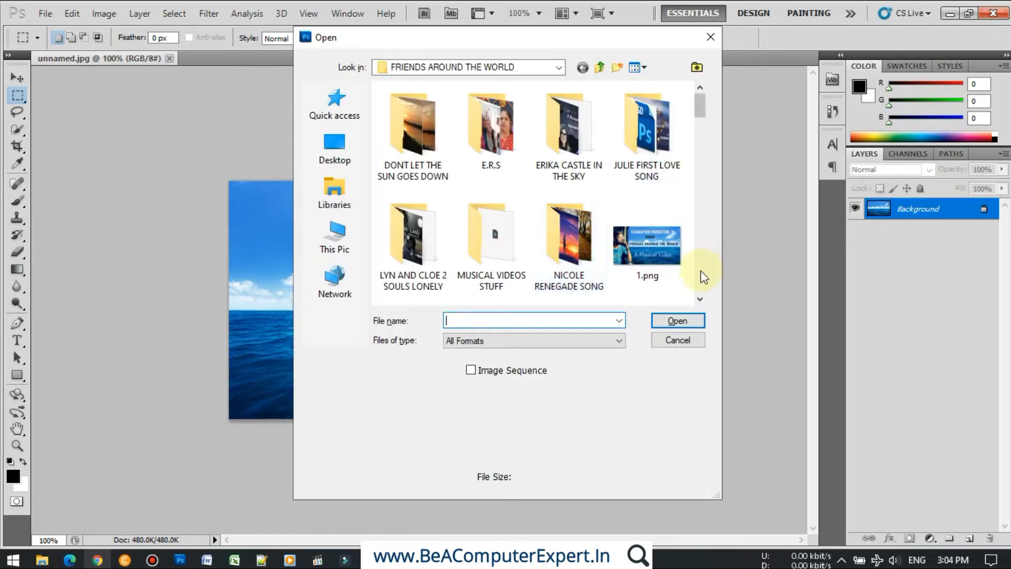
left_click(700, 298)
left_click_drag(700, 299, 702, 299)
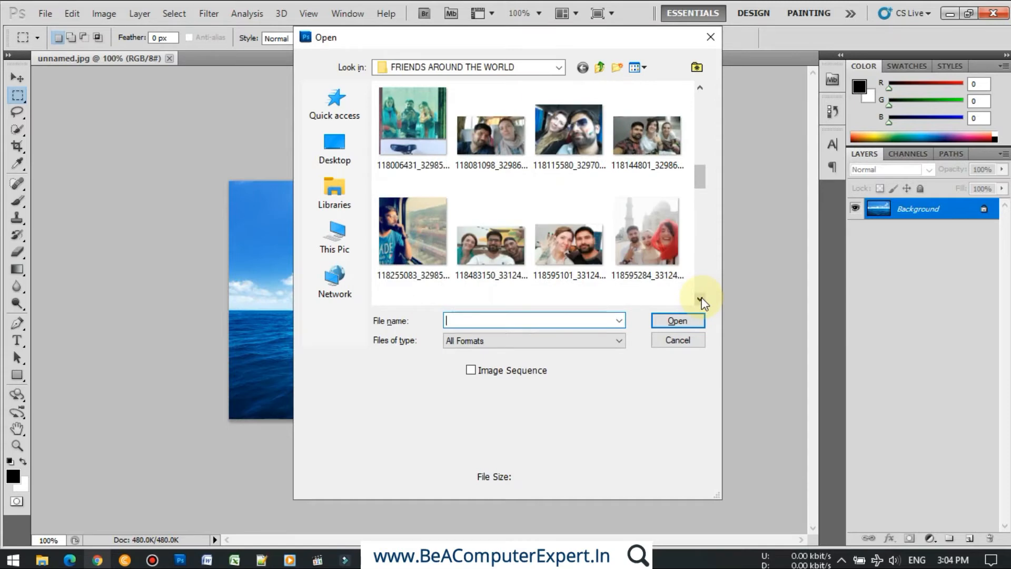
left_click(424, 242)
left_click(686, 320)
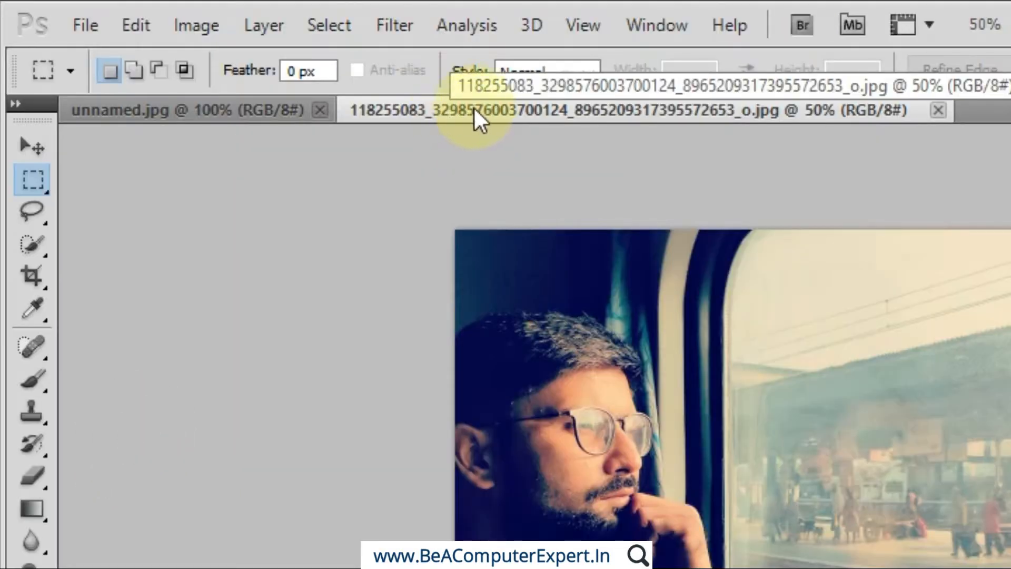
- Switch between the two open images, and undock the train-window photo and unnamed.jpg into separate floating windows
left_click(237, 112)
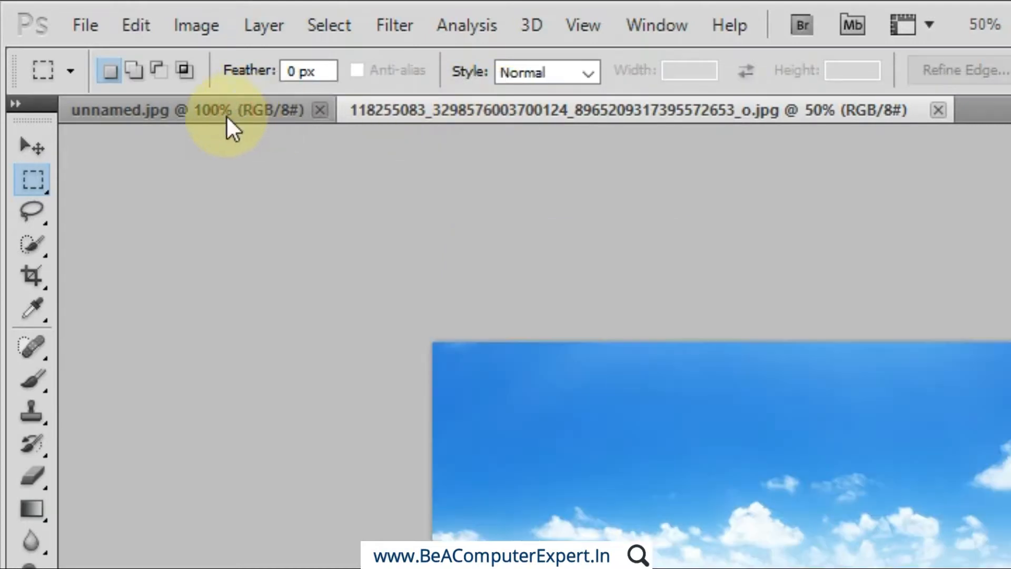
left_click(575, 112)
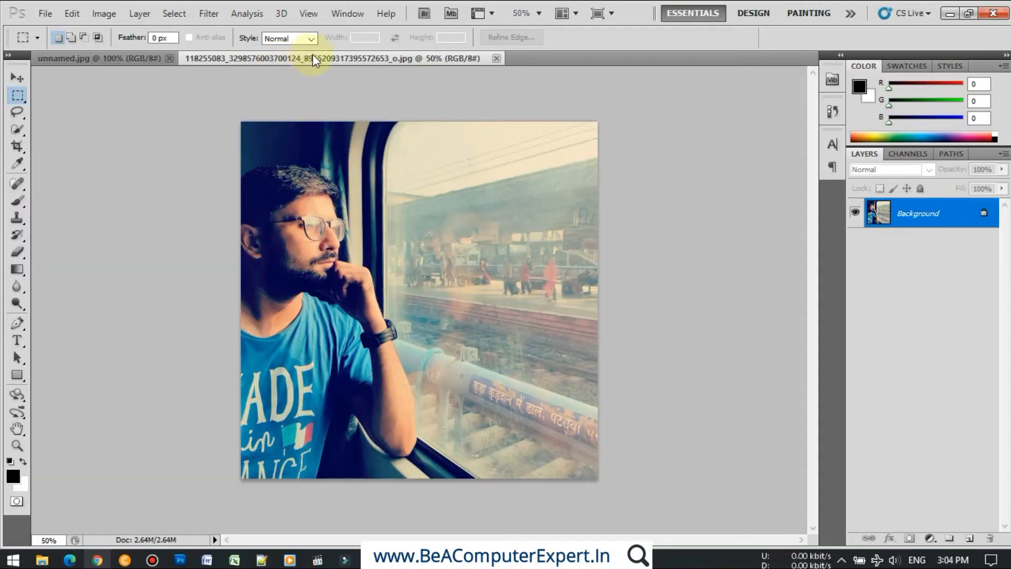
left_click_drag(309, 58, 328, 141)
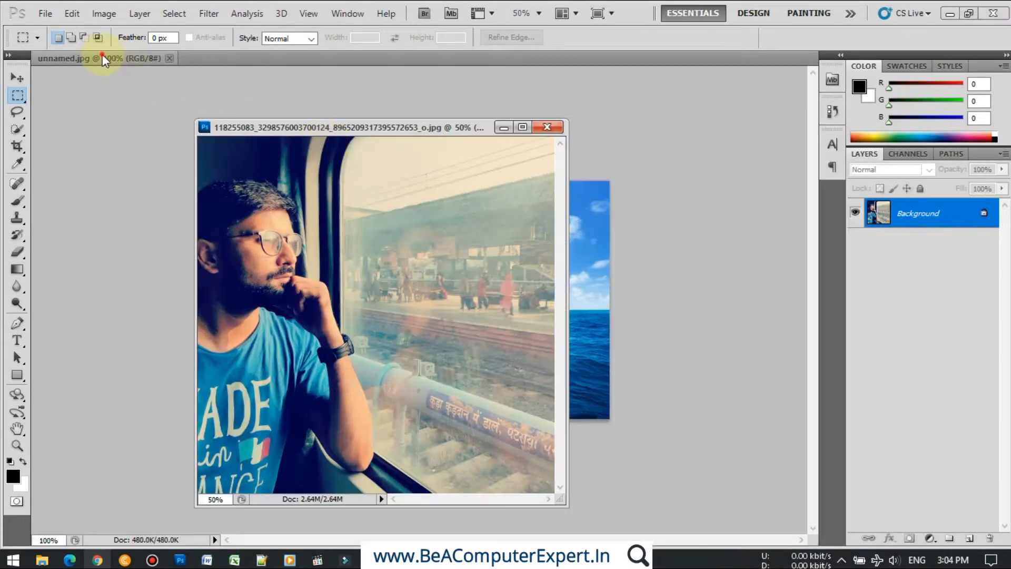
left_click(102, 55)
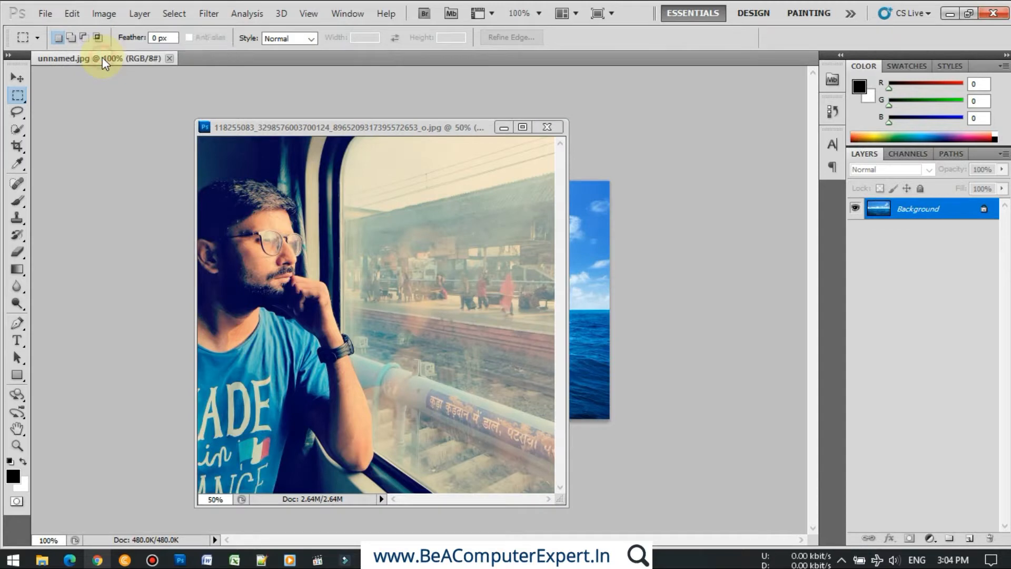
left_click_drag(103, 57, 142, 81)
left_click(240, 185)
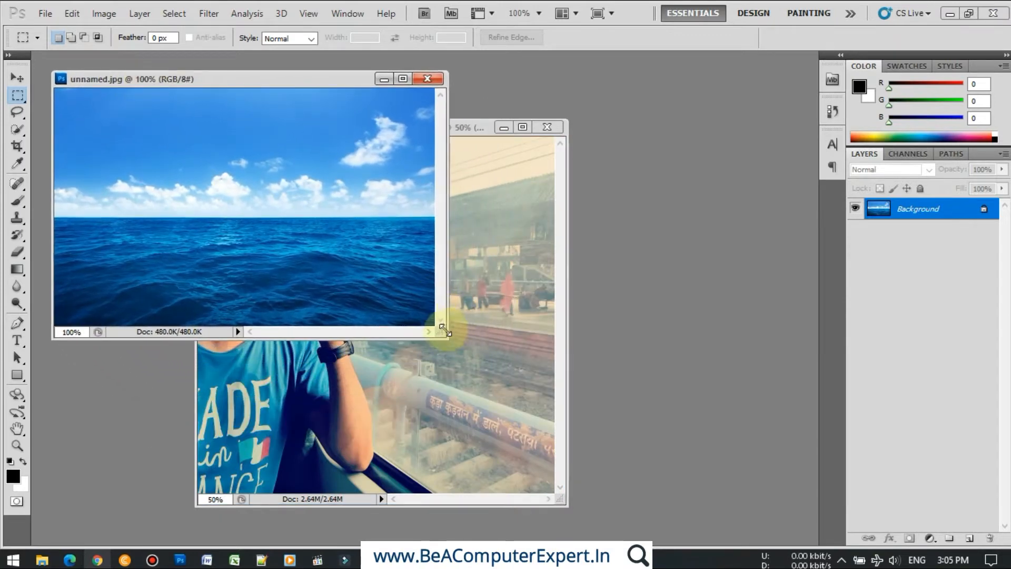
- Enlarge the unnamed.jpg window slightly beyond its image, and bring the train-window photo to the front, shifting its window slightly
left_click_drag(444, 337, 477, 375)
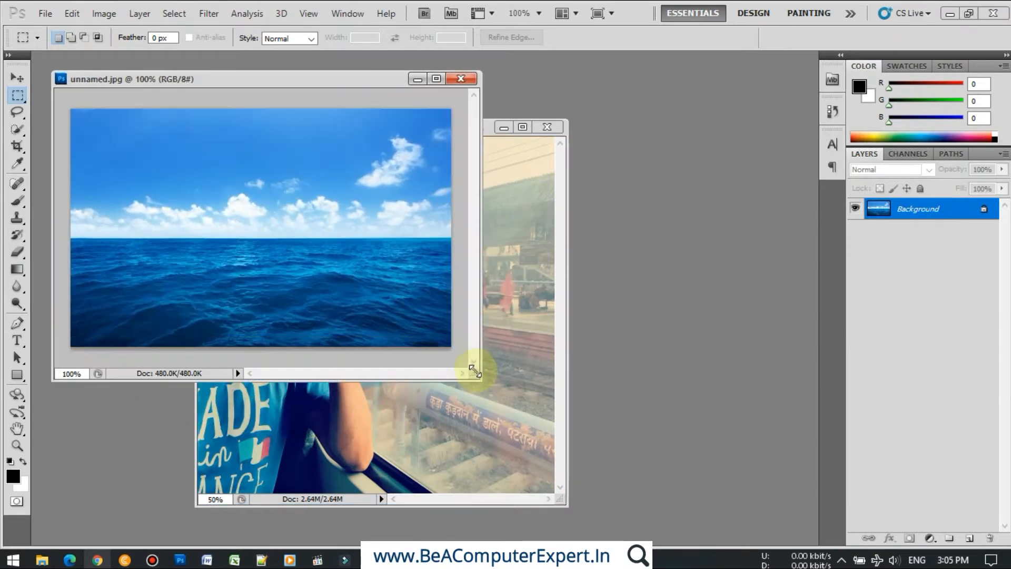
left_click(508, 202)
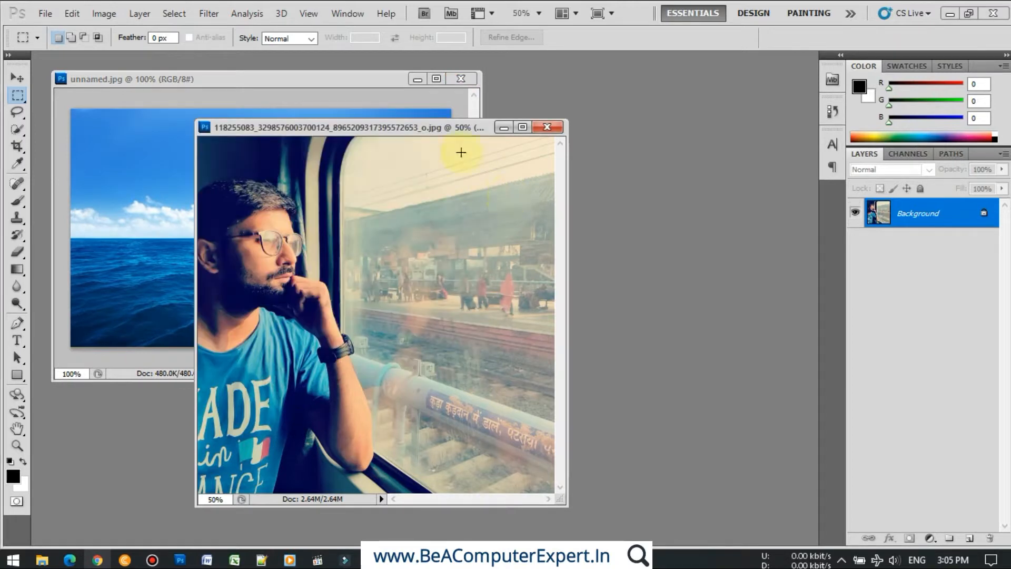
left_click(44, 14)
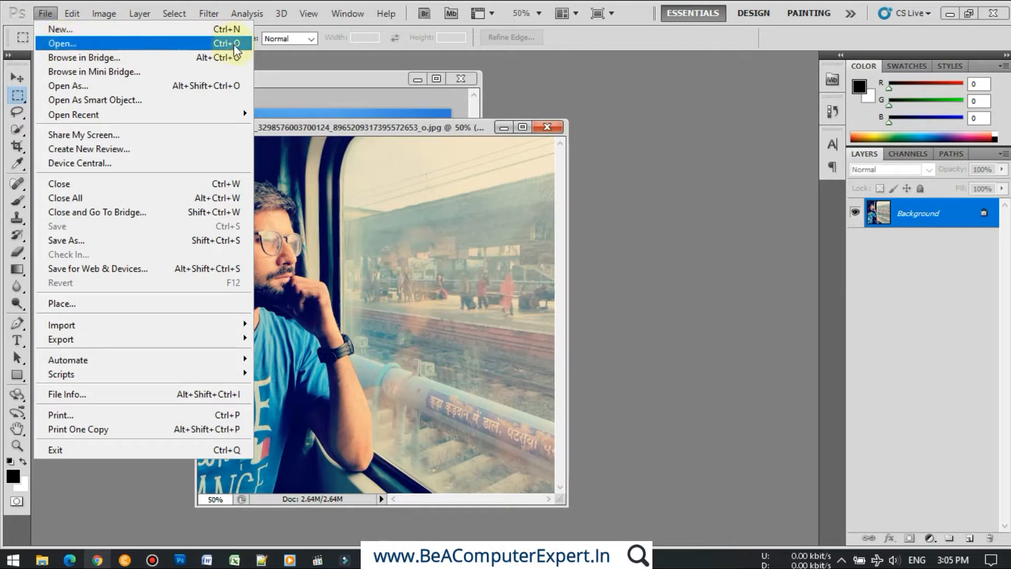
left_click(620, 91)
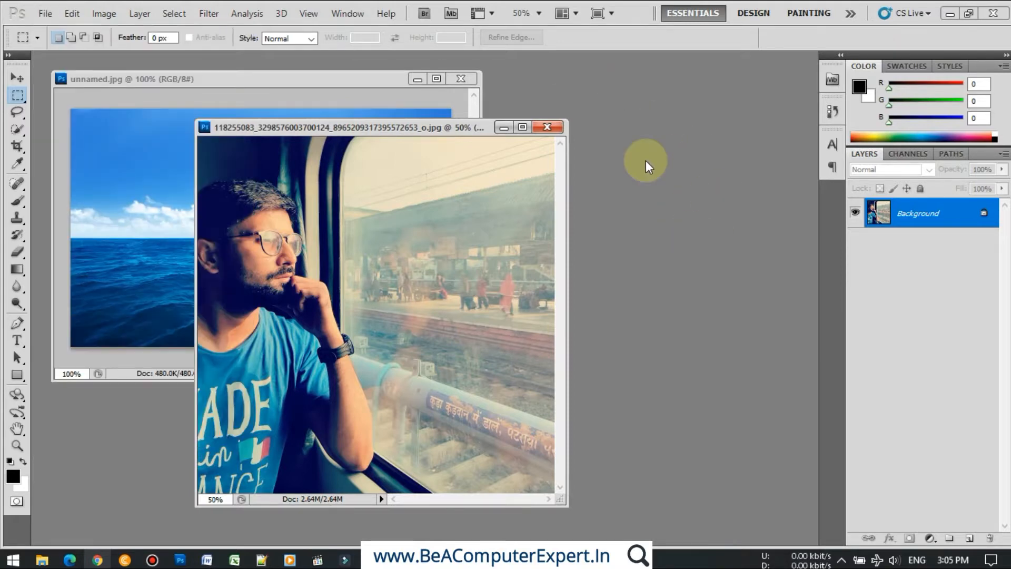
left_click(375, 129)
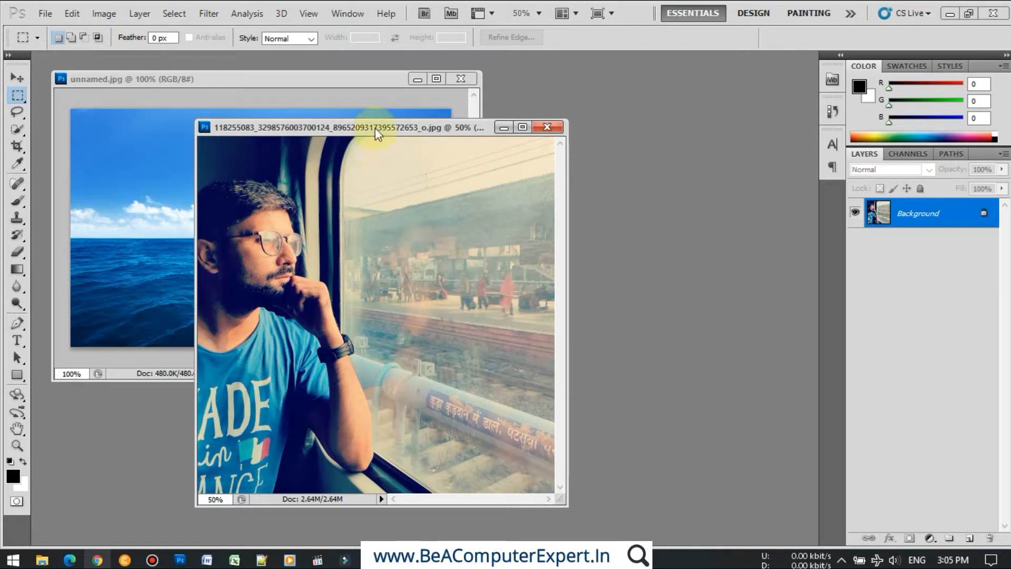
left_click_drag(432, 130, 371, 124)
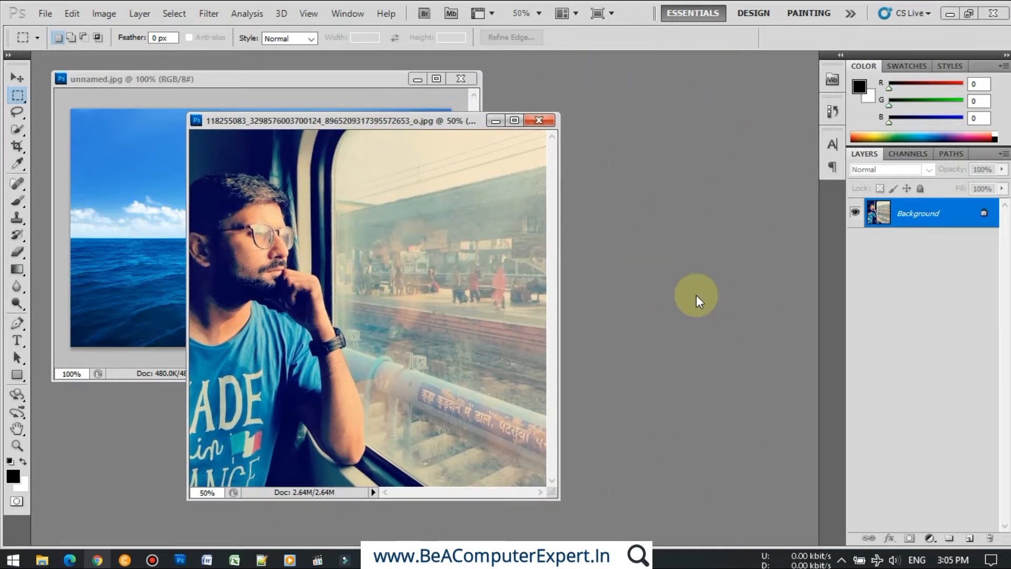
double_click(650, 230)
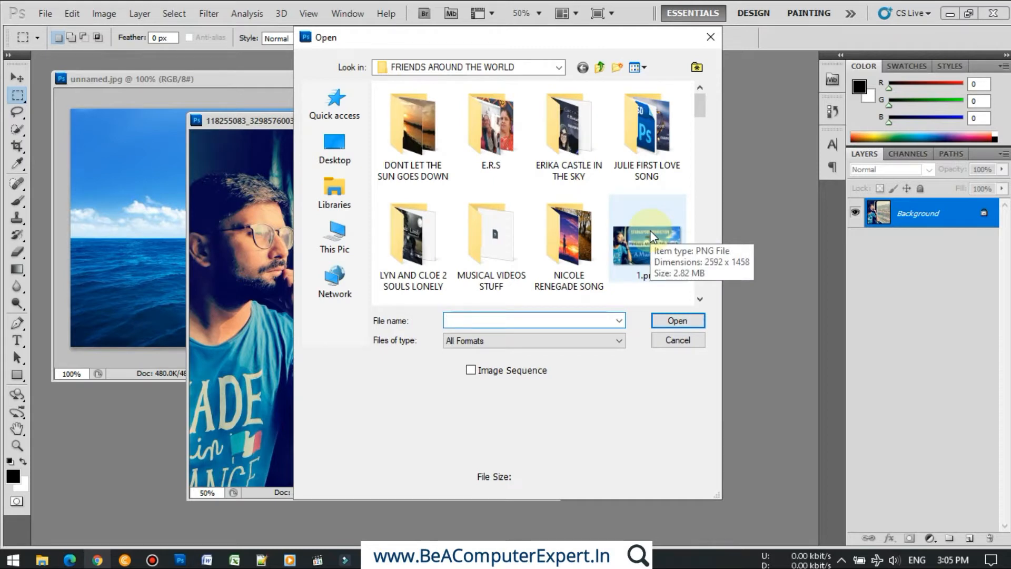
left_click(700, 298)
left_click_drag(701, 299, 700, 296)
left_click_drag(701, 177, 713, 241)
left_click(511, 212)
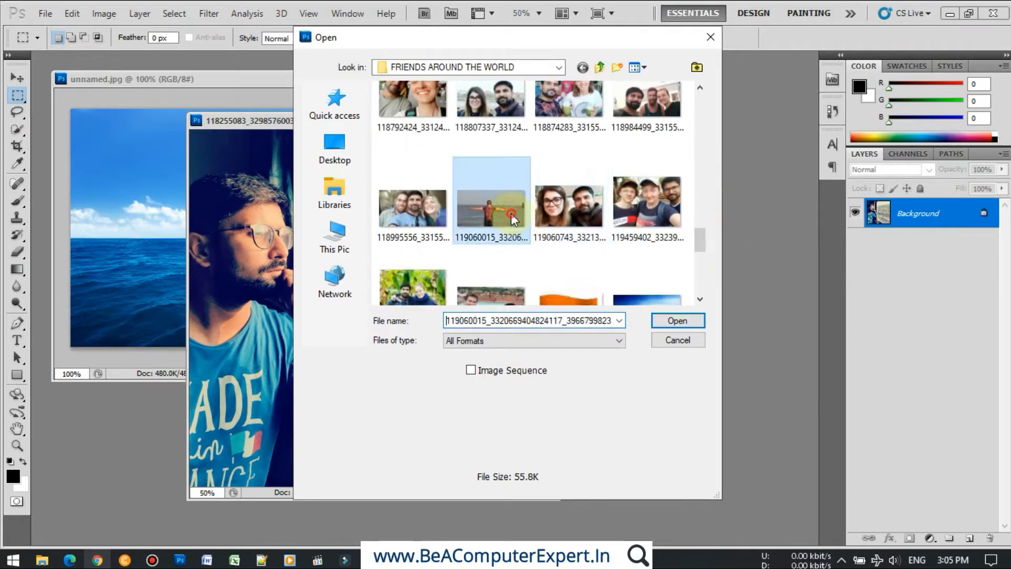
left_click(684, 325)
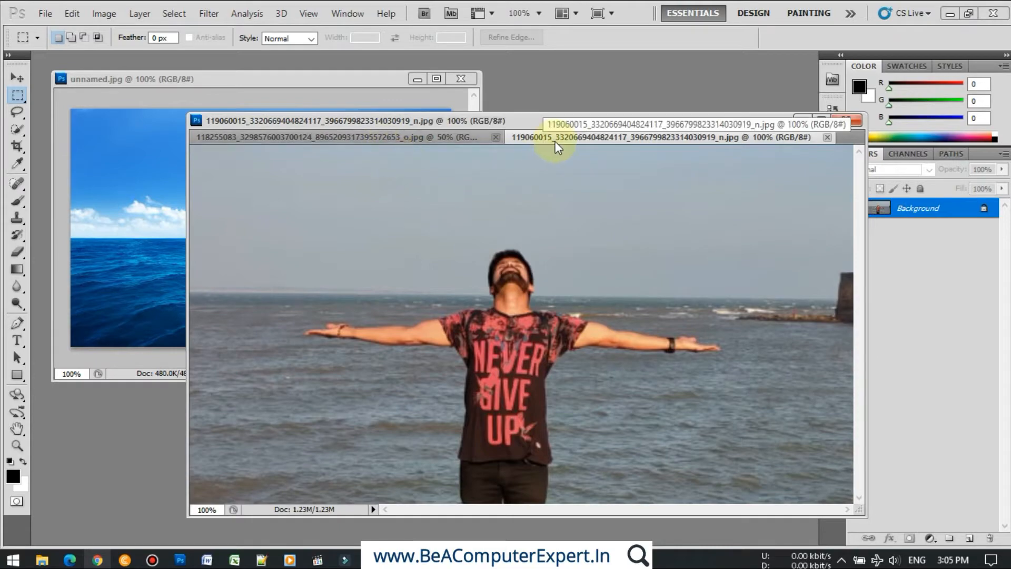
left_click_drag(573, 138, 259, 159)
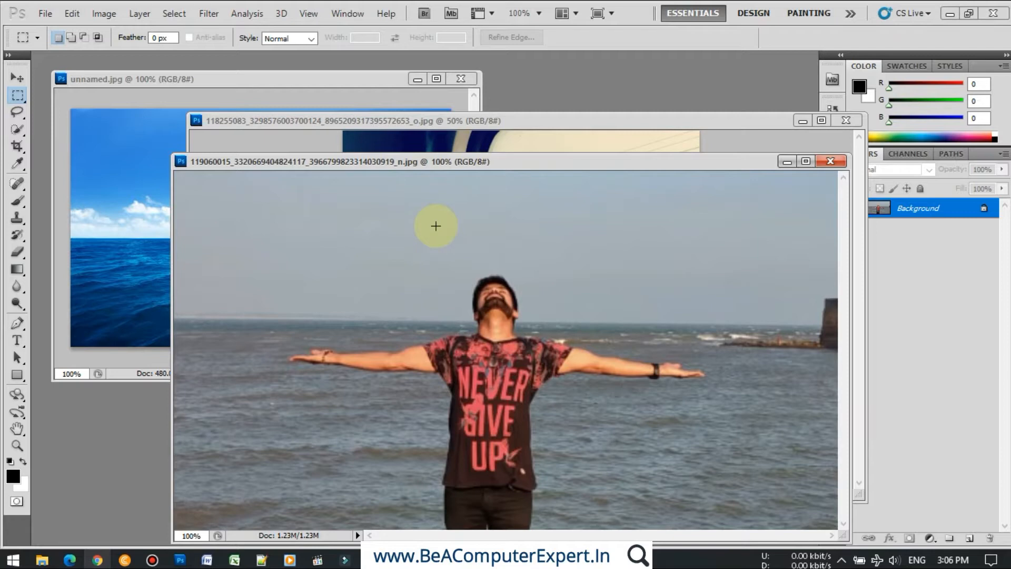
- Zoom the beach photo out to 50%
key("ctrl+minus")
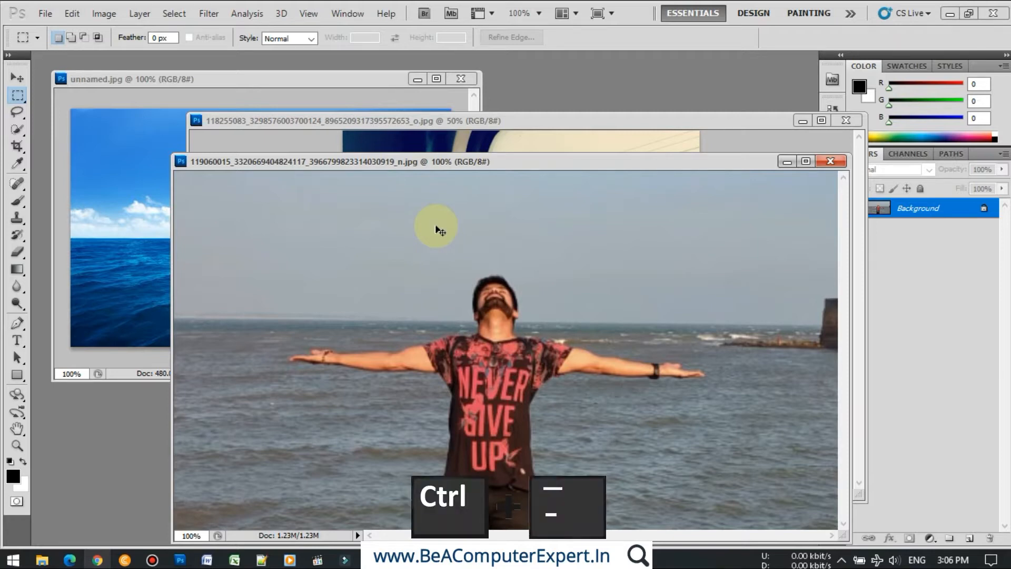
key("ctrl+minus")
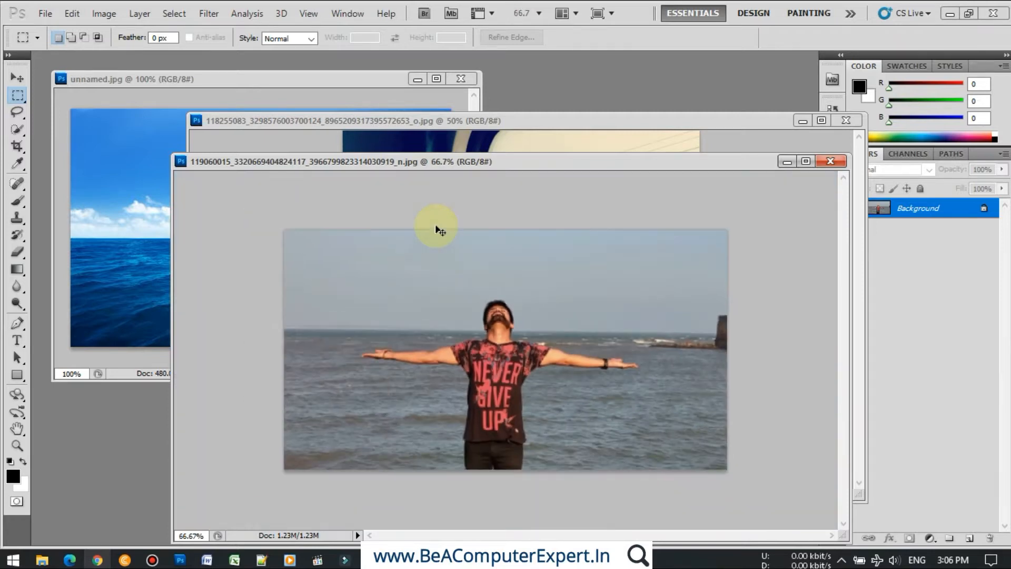
key("ctrl+minus")
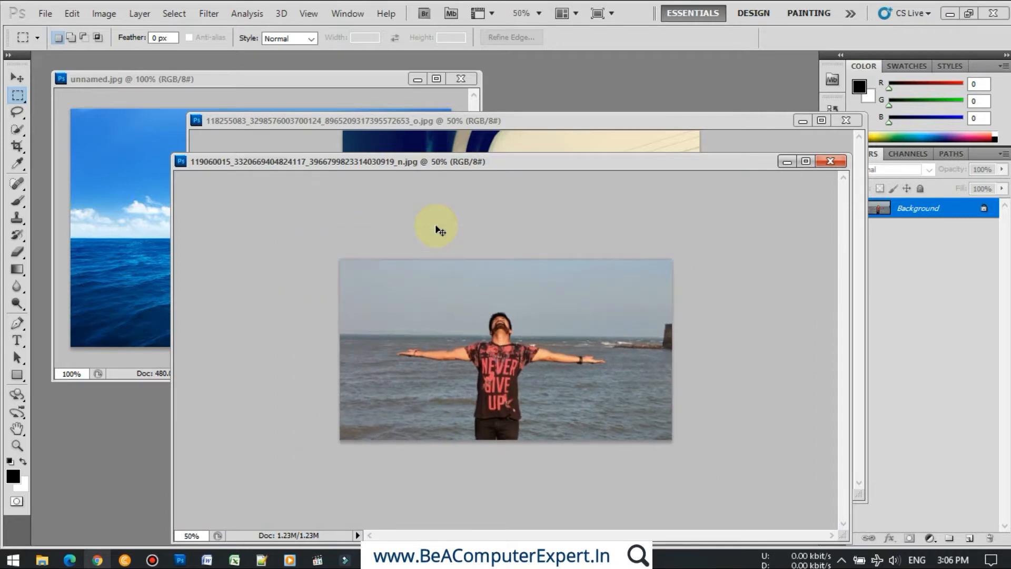
- Zoom the beach photo in to 200% and back out to 50%
key("ctrl+plus")
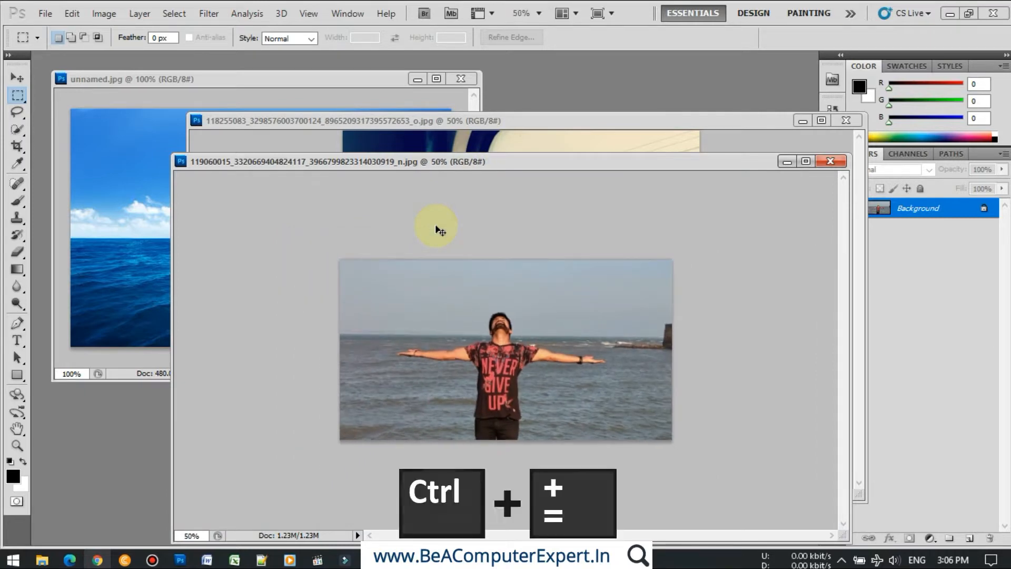
key("ctrl+plus")
key("ctrl+plus")
key("ctrl+plus")
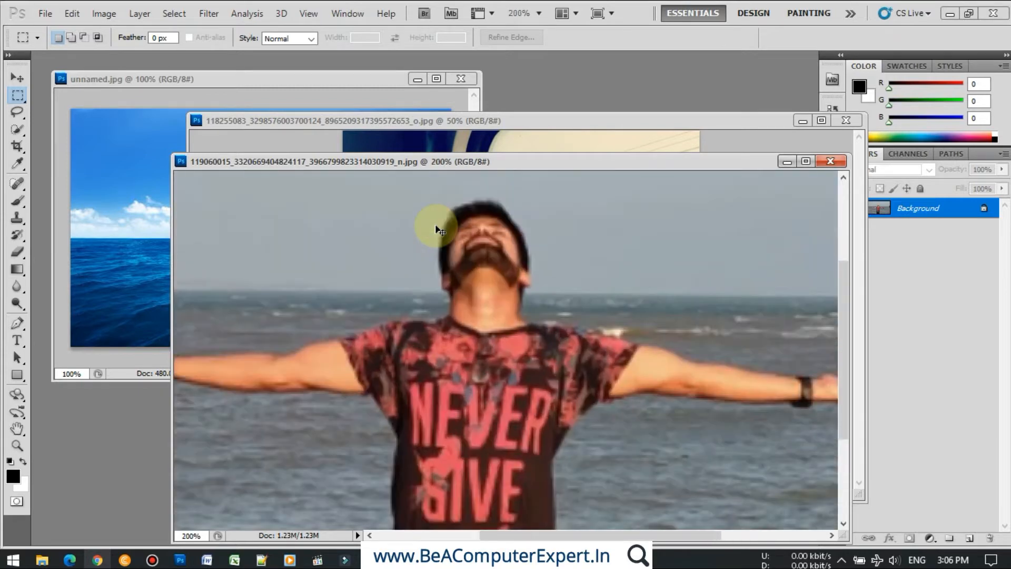
key("ctrl+minus")
key("ctrl+minus")
key("ctrl+minus")
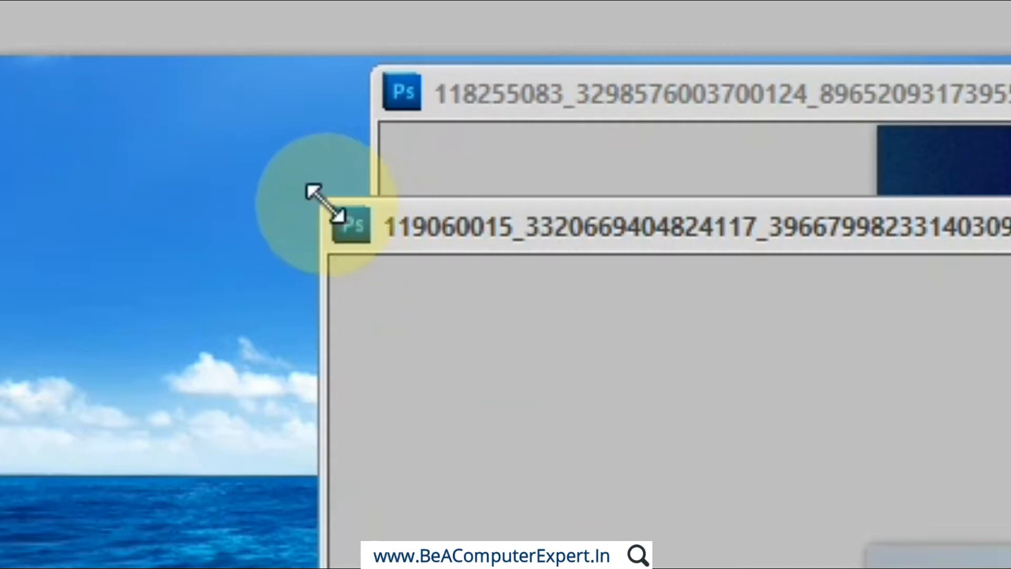
- Shrink the beach photo's window until it fits closely around its image
left_click_drag(323, 203, 521, 317)
left_click_drag(695, 389, 1010, 568)
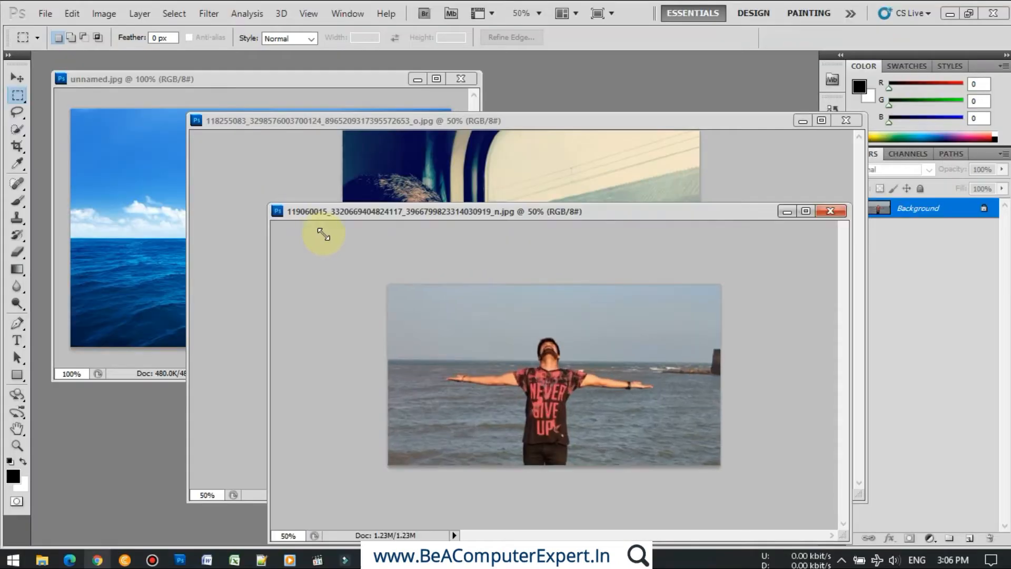
left_click_drag(400, 280, 437, 299)
- Shrink the train-window photo's window closely around its image and place it beside the unnamed.jpg ocean image
left_click(204, 121)
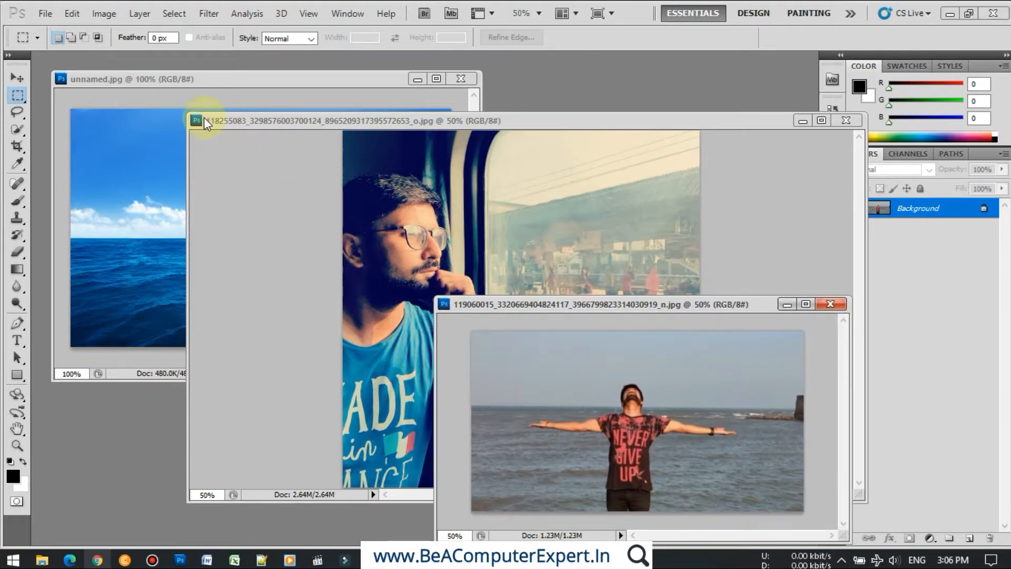
left_click_drag(185, 109, 454, 124)
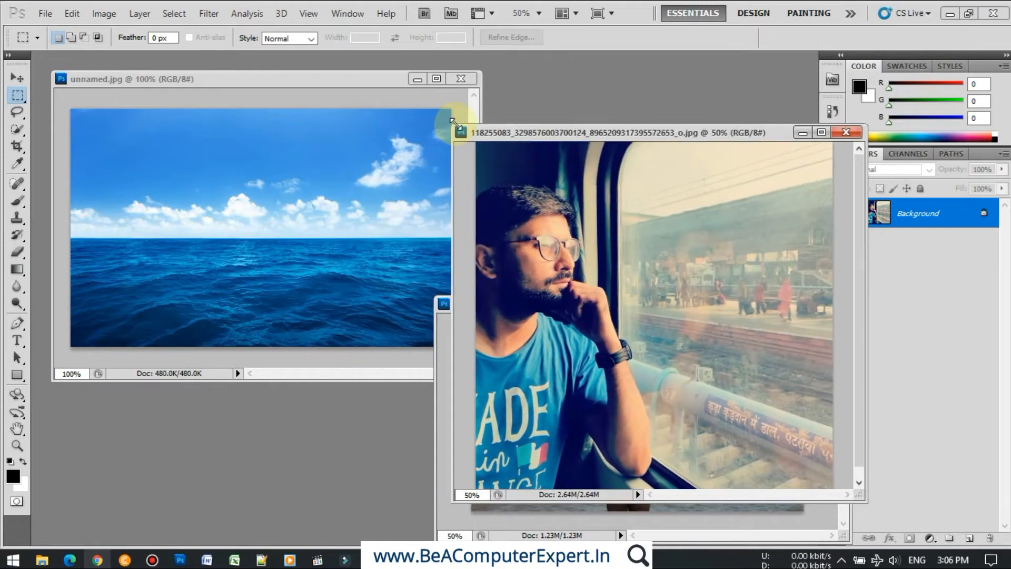
left_click_drag(525, 137, 127, 135)
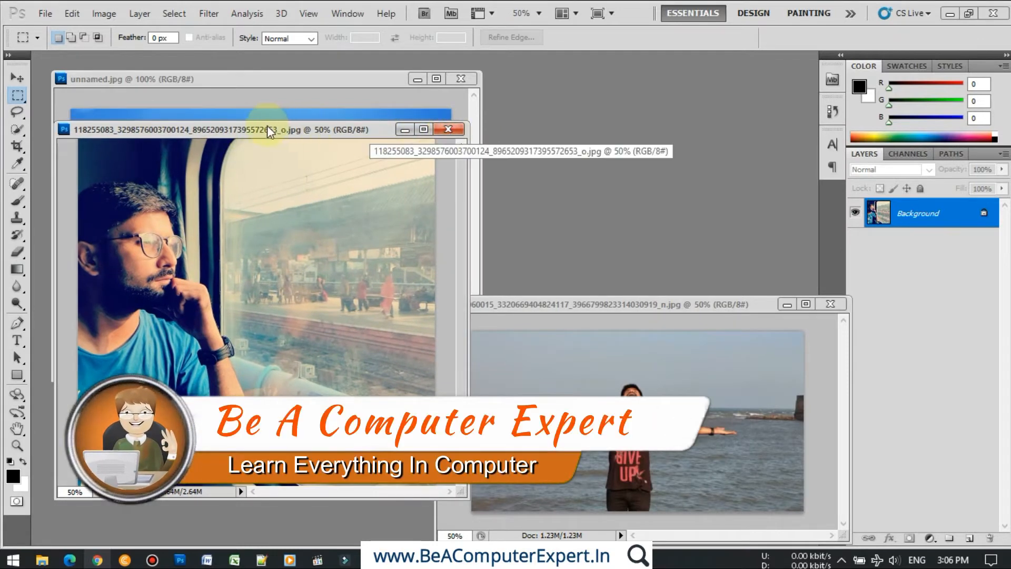
left_click_drag(321, 137, 512, 138)
left_click_drag(411, 152, 596, 92)
- Bring unnamed.jpg to the front, shifting it slightly up and left, and move the beach photo's window below it
left_click(347, 79)
mouse_move(324, 92)
left_mouse_down()
mouse_move(316, 95)
mouse_move(337, 83)
left_mouse_up()
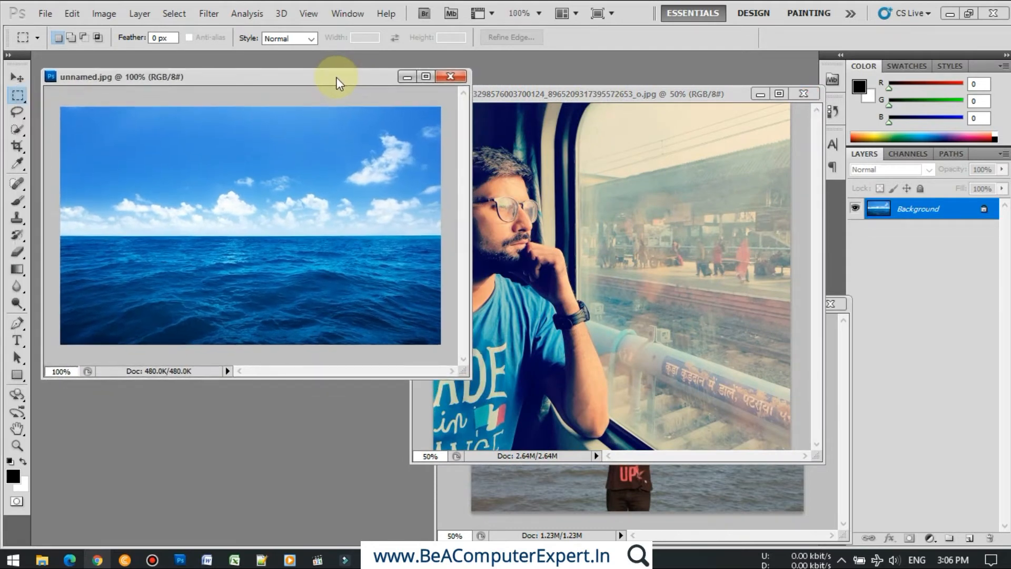
left_click(550, 485)
left_click(576, 310)
left_click_drag(524, 311, 234, 316)
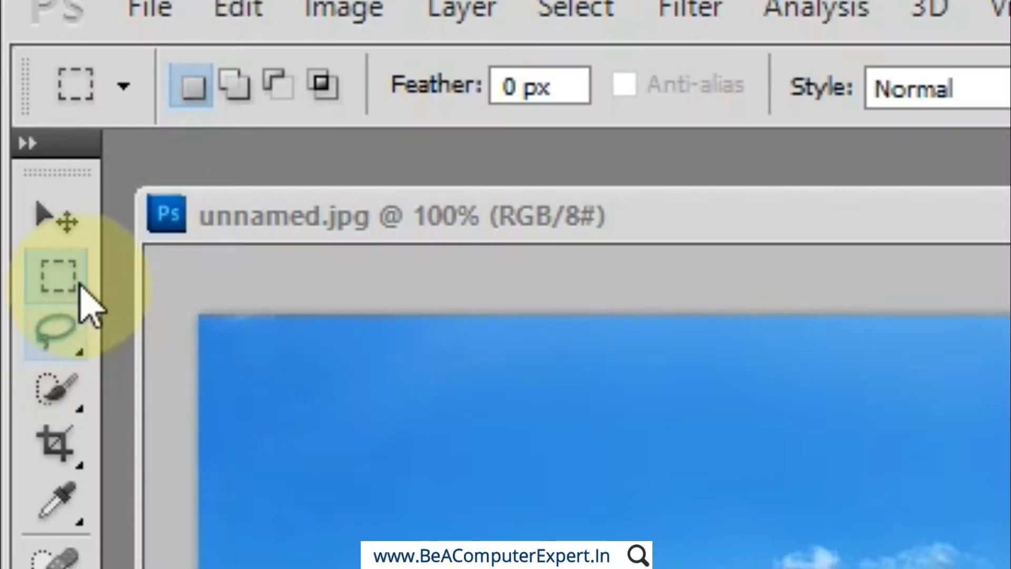
- Show the marquee tool variants and choose the Rectangular Marquee Tool
left_click(79, 285)
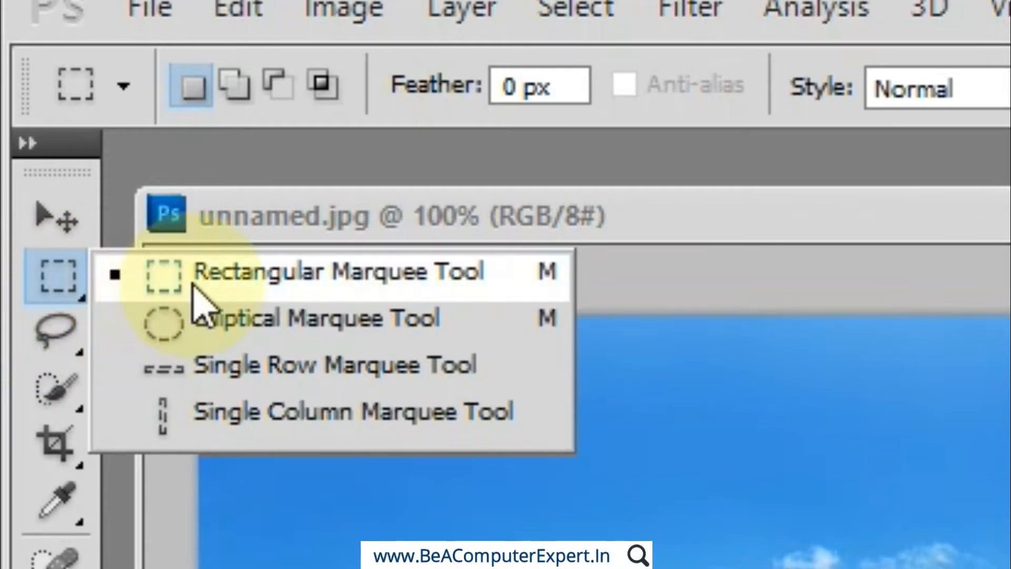
left_click(68, 282)
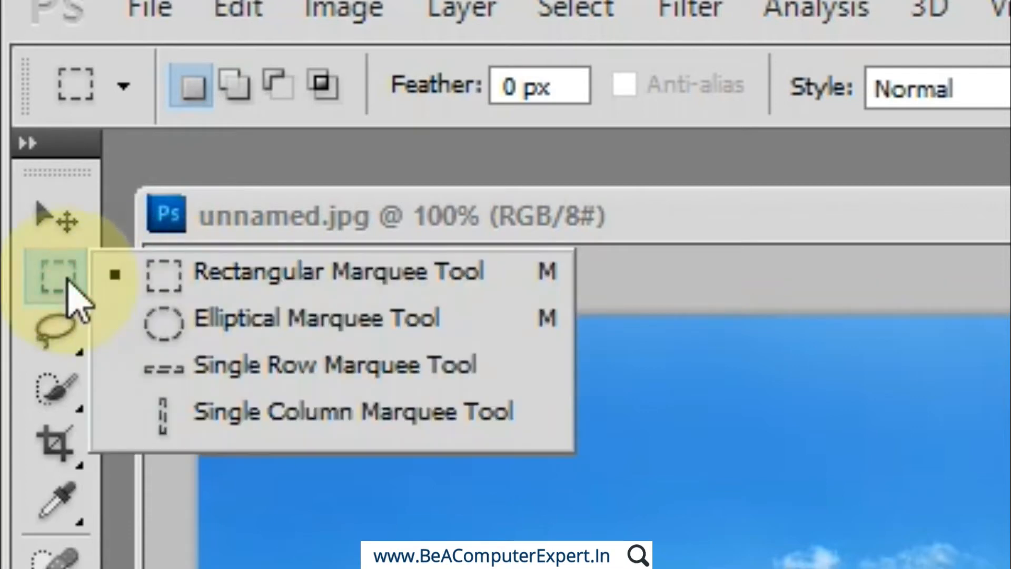
left_click(68, 283)
left_click(68, 282)
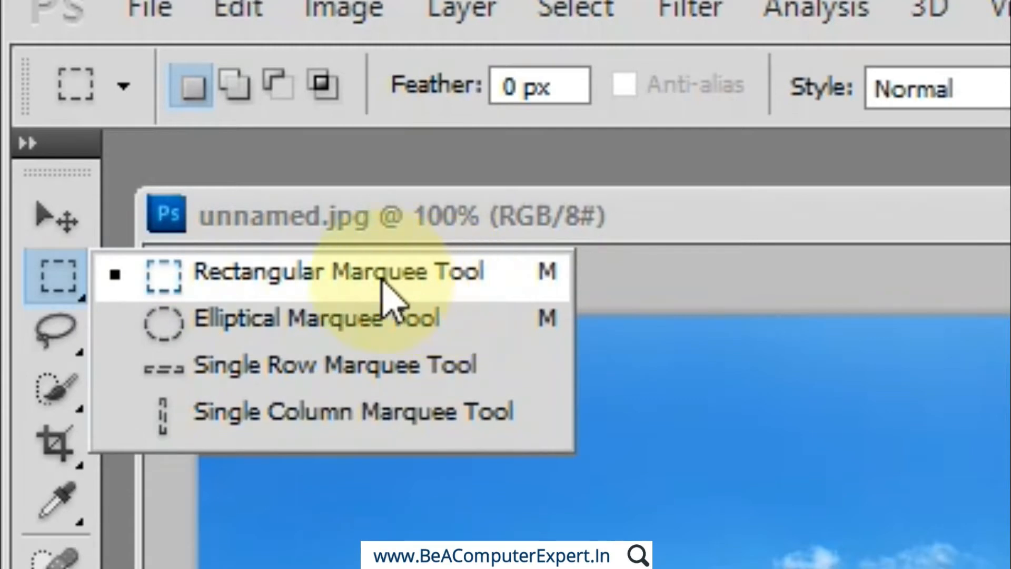
left_click(341, 287)
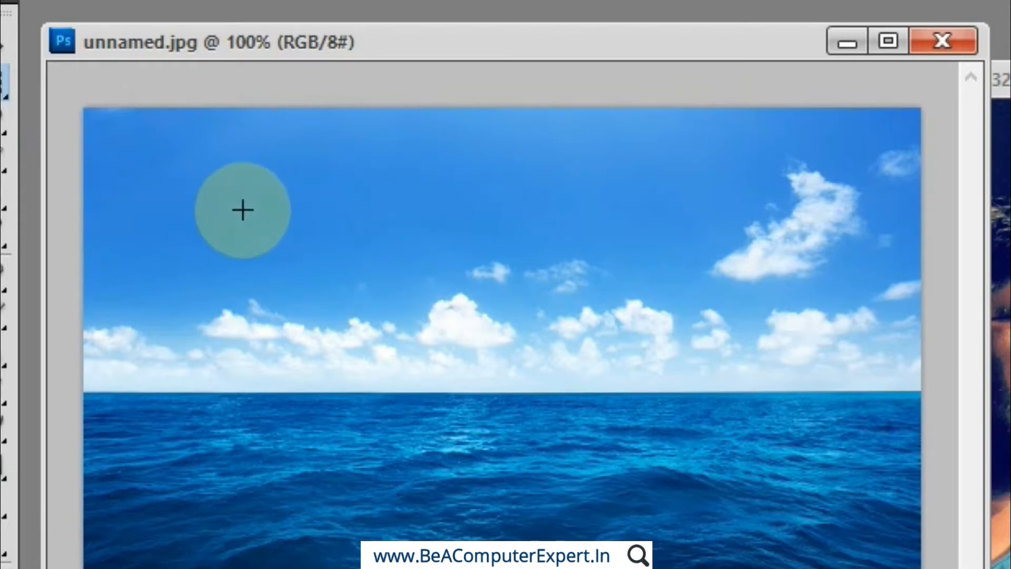
- Bring the beach photo forward, shift its window slightly, and make a rectangular selection around the man with outstretched arms
key("ctrl+Tab")
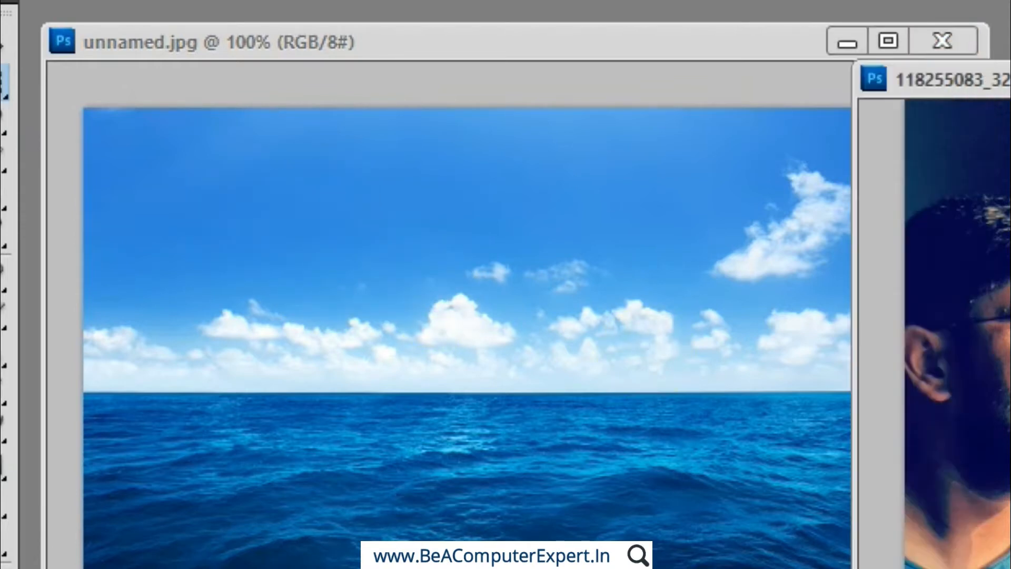
key("ctrl+Tab")
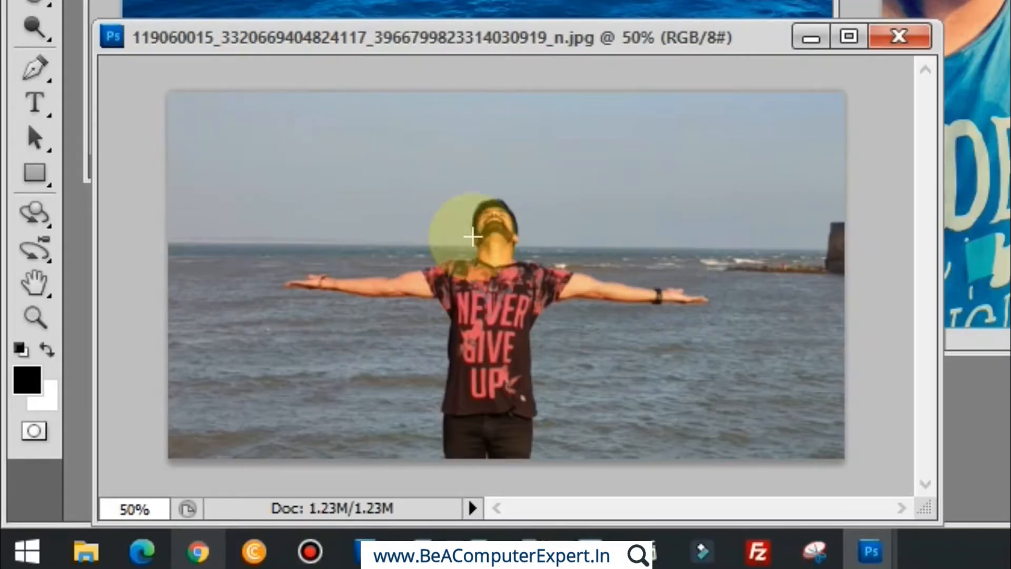
left_click_drag(486, 48, 535, 4)
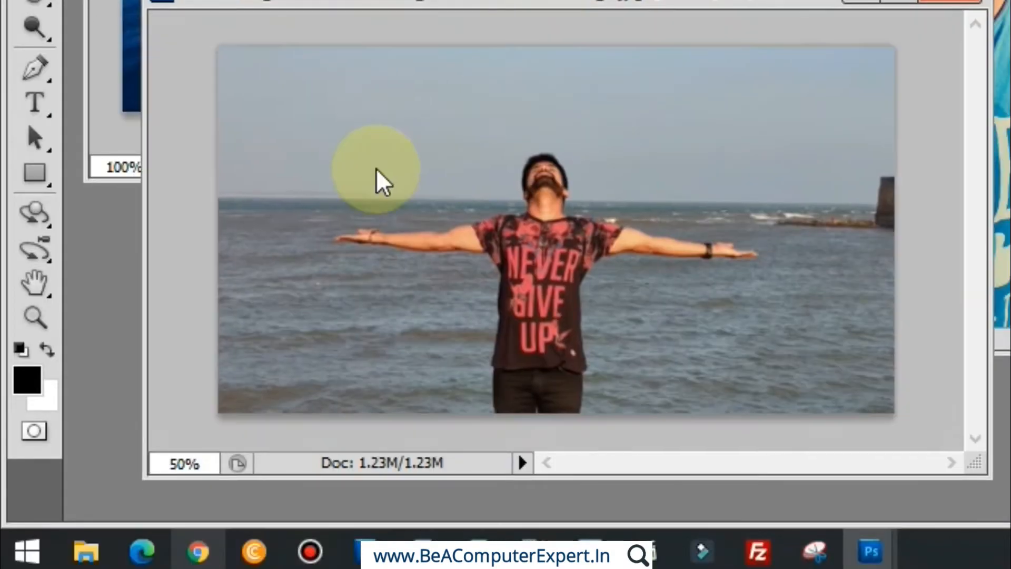
left_click_drag(311, 130, 718, 329)
mouse_move(771, 391)
left_mouse_down()
mouse_move(790, 387)
mouse_move(754, 397)
left_mouse_up()
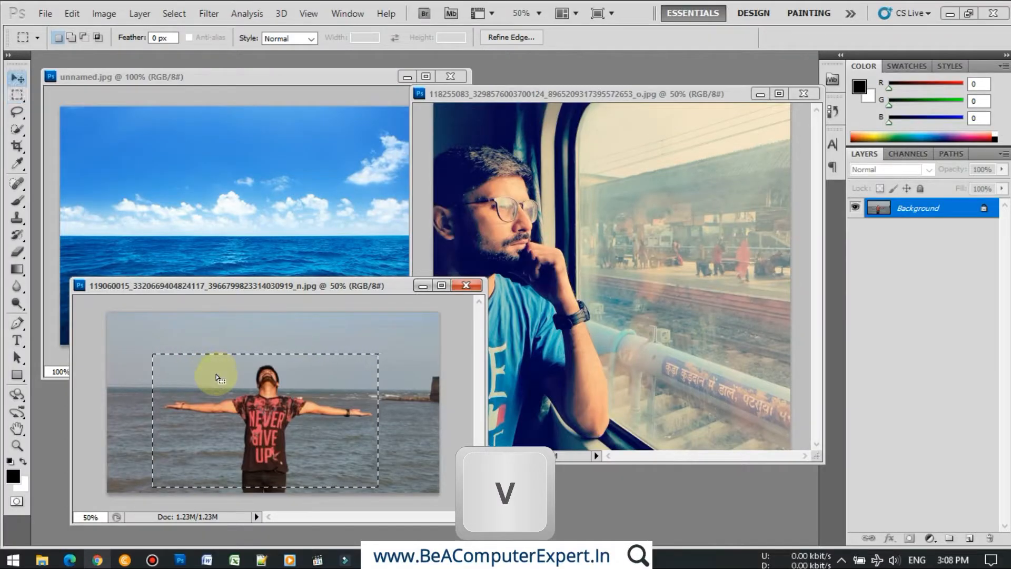
- Copy the selected area of the beach photo into unnamed.jpg with the Move tool and reposition it over the ocean
key("v")
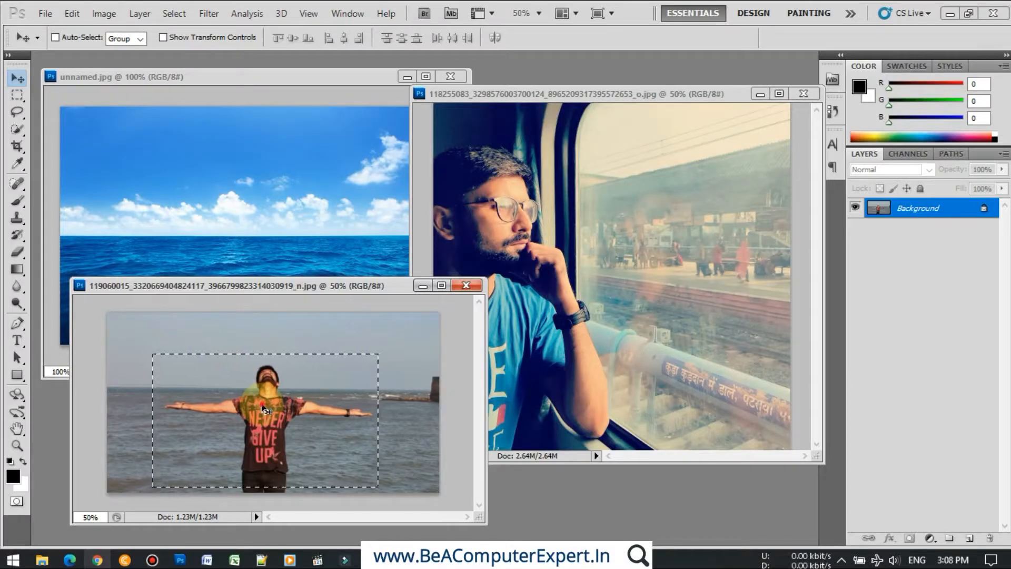
left_click_drag(261, 407, 238, 236)
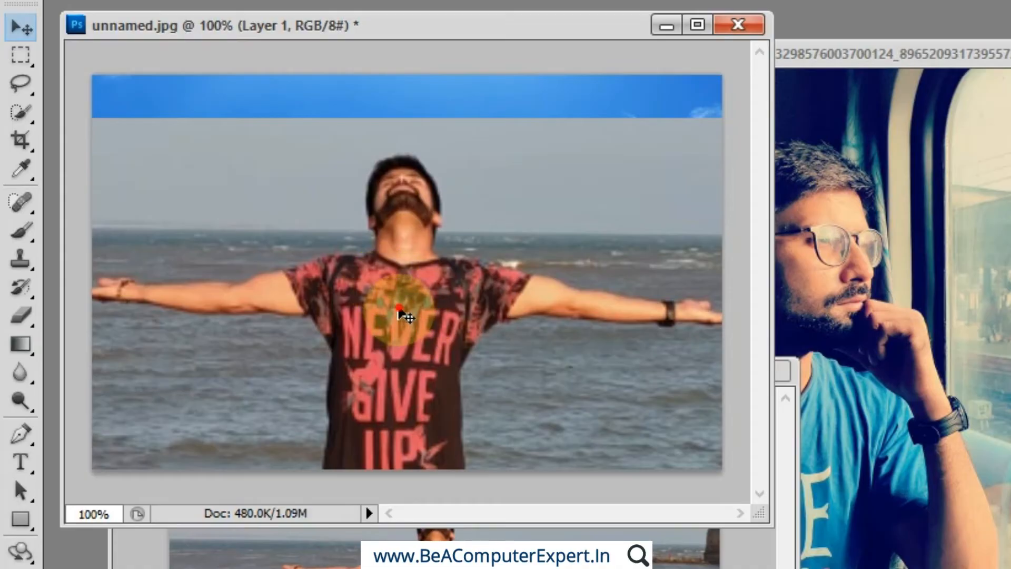
left_click_drag(248, 259, 349, 276)
left_click_drag(568, 360, 509, 331)
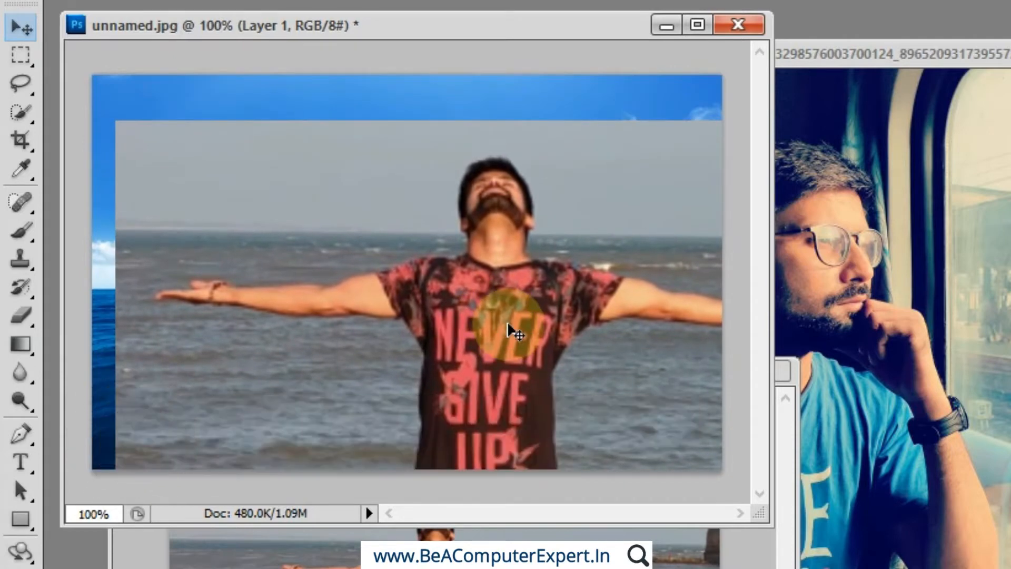
left_click_drag(508, 330, 537, 295)
- Free-transform the copied beach picture to 48.63% width and height and place it near the middle of the ocean image
key("ctrl+t")
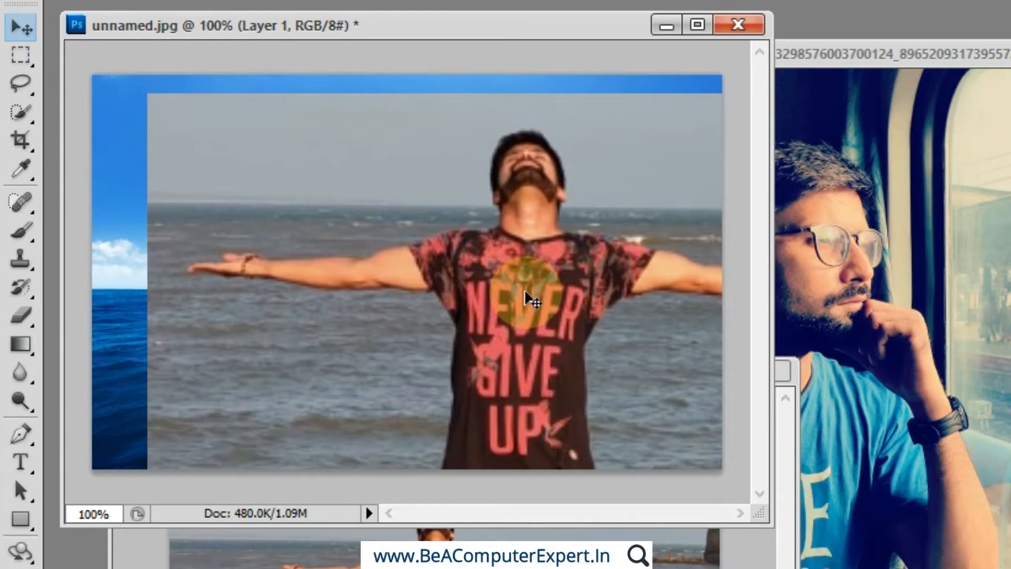
key("ctrl+t")
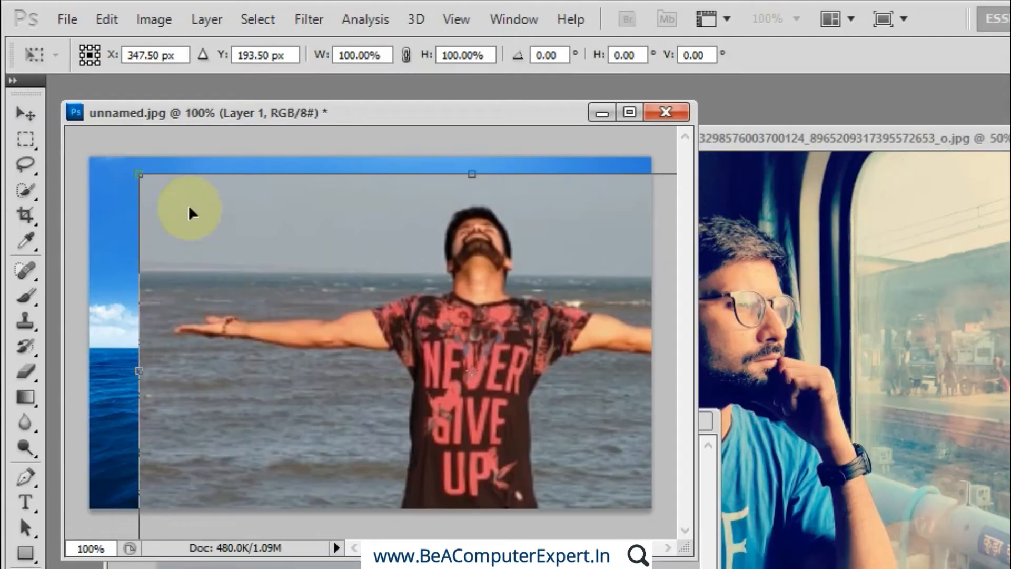
left_click_drag(138, 175, 187, 262)
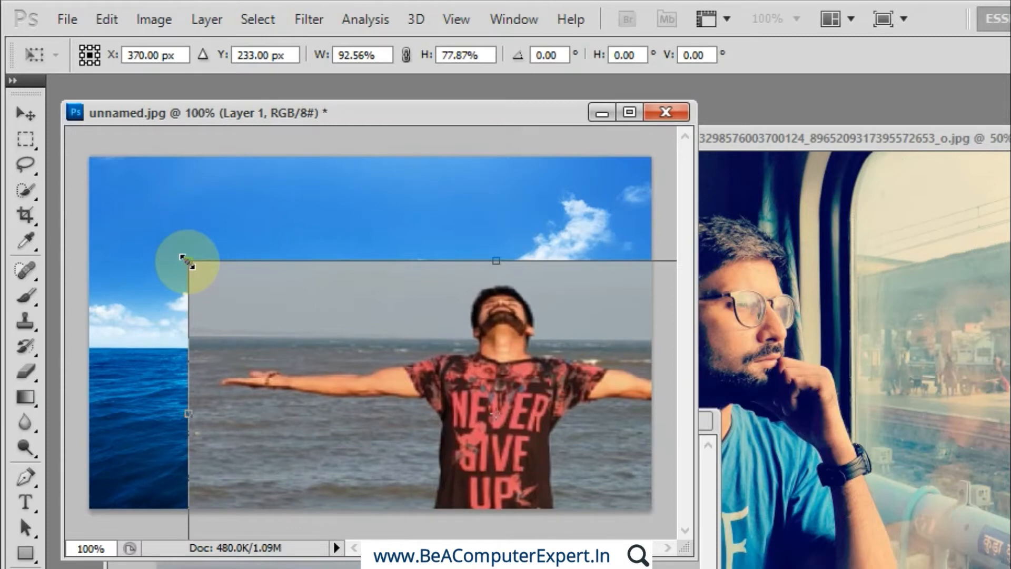
left_click_drag(186, 262, 505, 308)
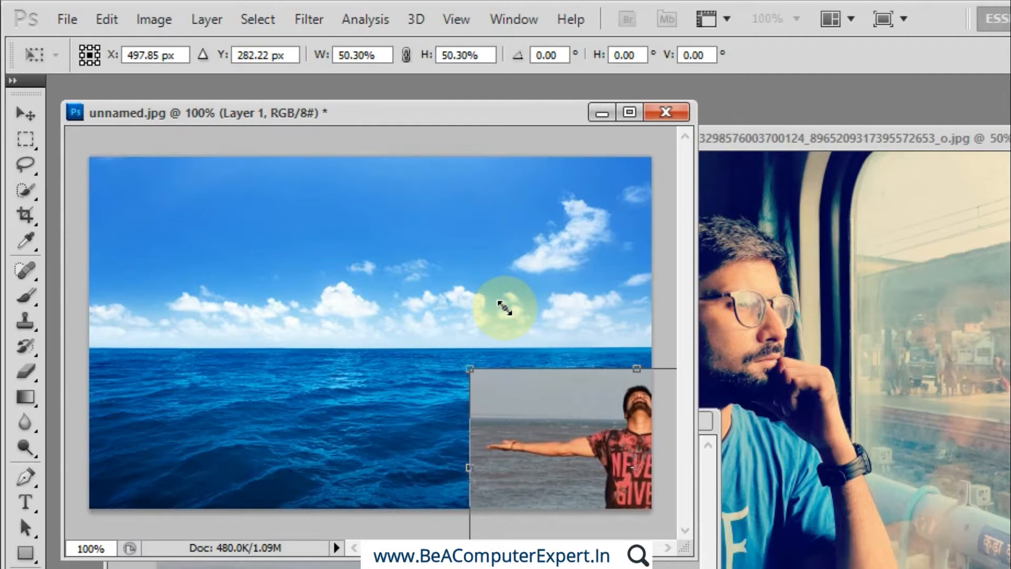
left_click_drag(505, 308, 504, 333)
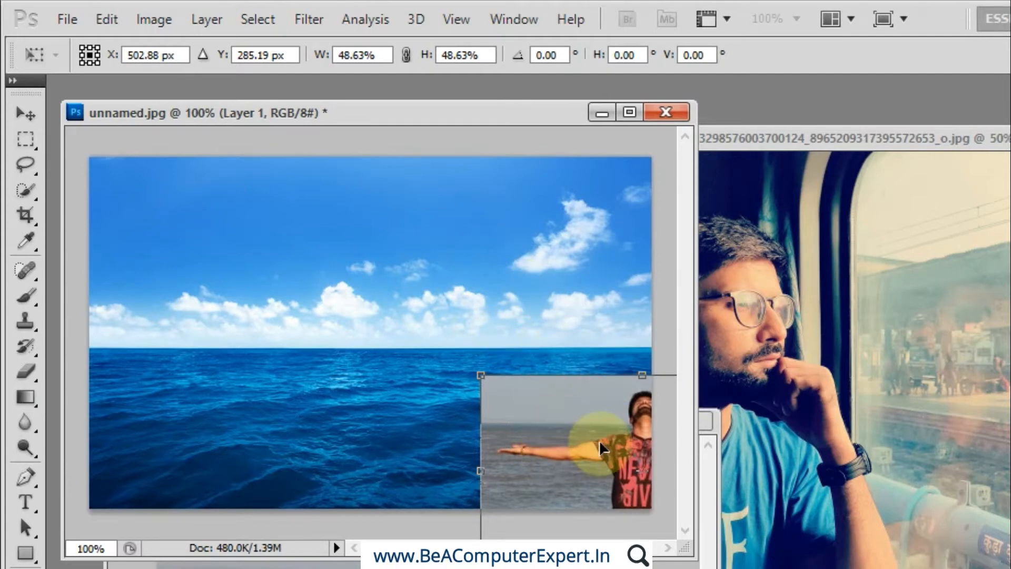
left_click_drag(600, 447, 325, 299)
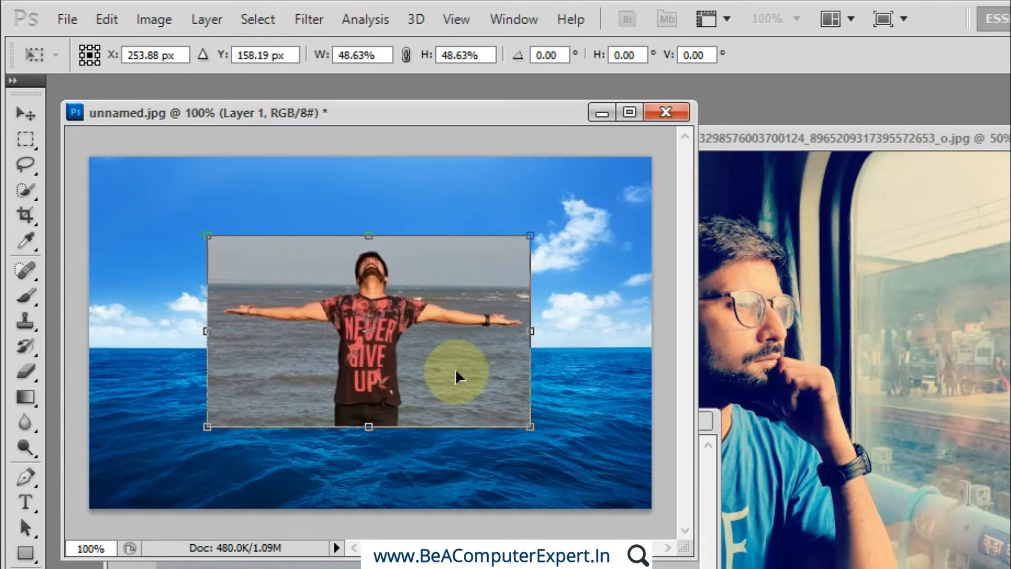
key("Return")
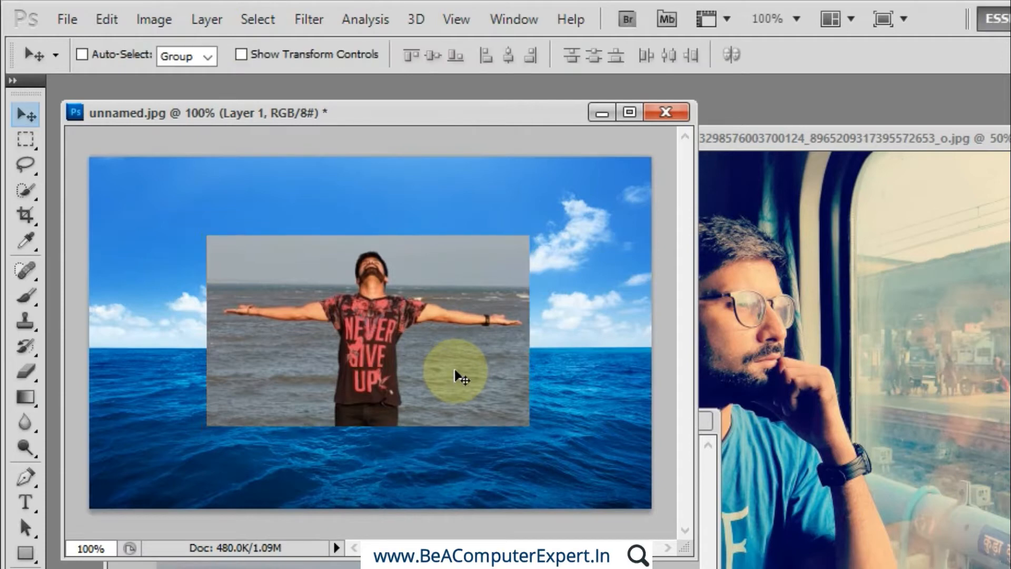
- Scale the copied beach picture down to about 52% width and 58% height and place it above the horizon at the image's left edge
left_click_drag(378, 326, 318, 287)
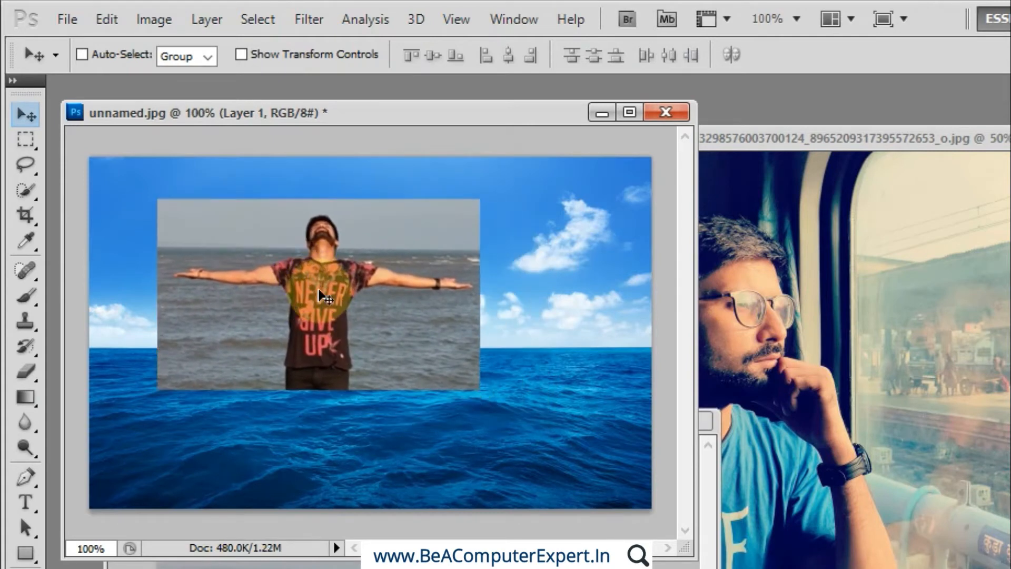
key("ctrl+t")
left_click_drag(479, 388, 332, 314)
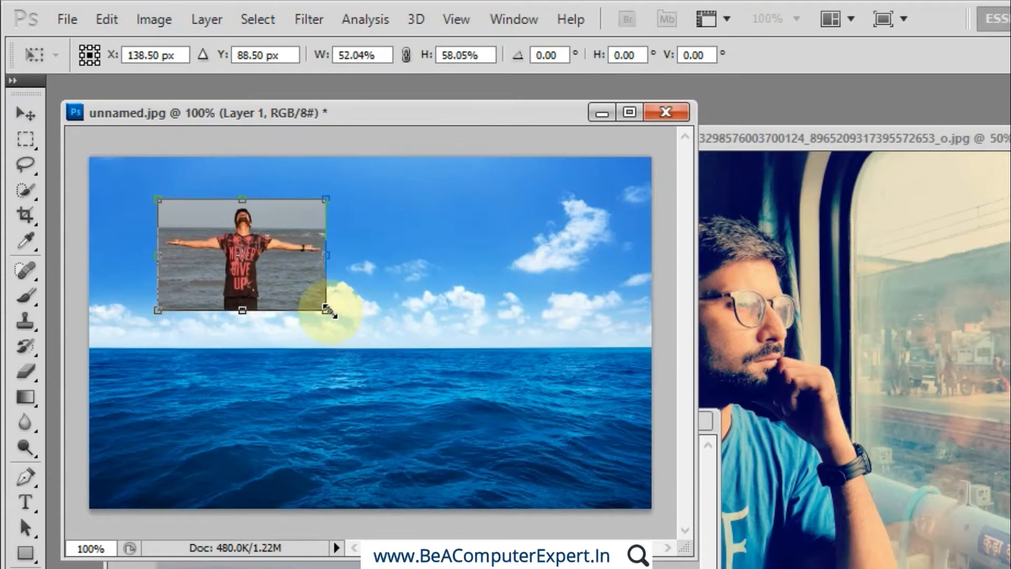
key("Return")
left_click_drag(293, 286, 248, 262)
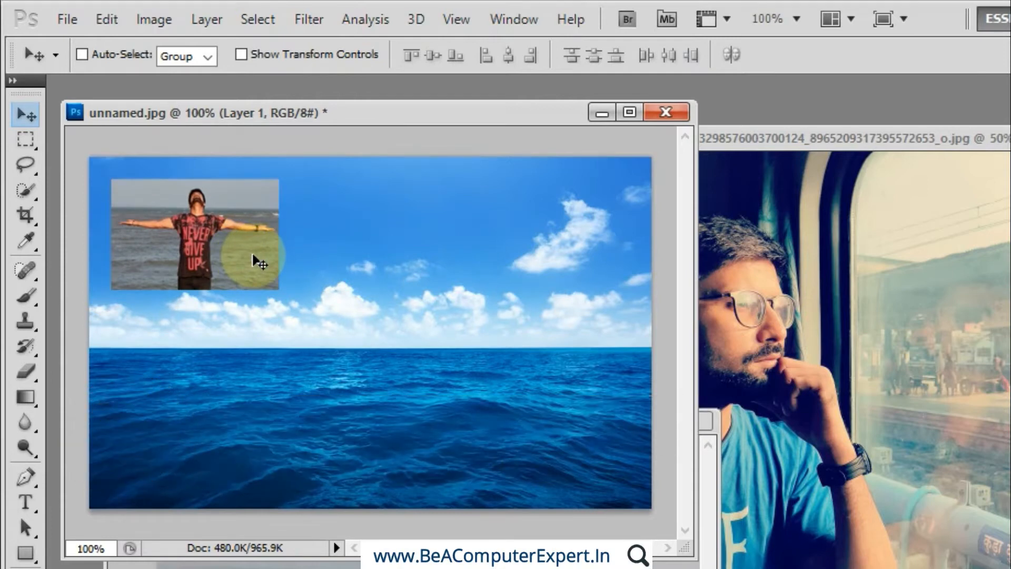
left_click_drag(226, 253, 207, 293)
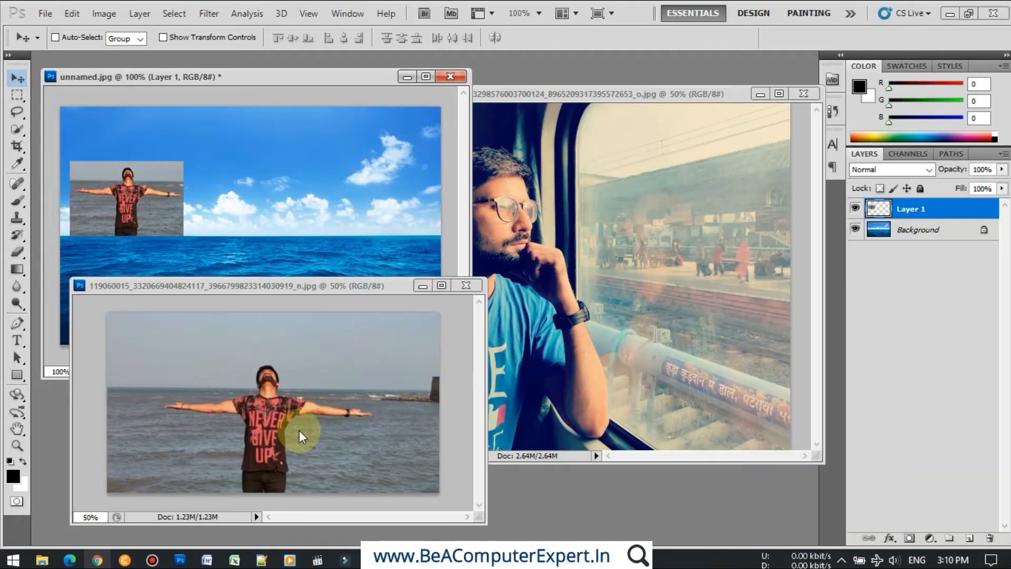
- Activate the beach photo's window and switch to the Rectangular Marquee Tool
left_click(301, 436)
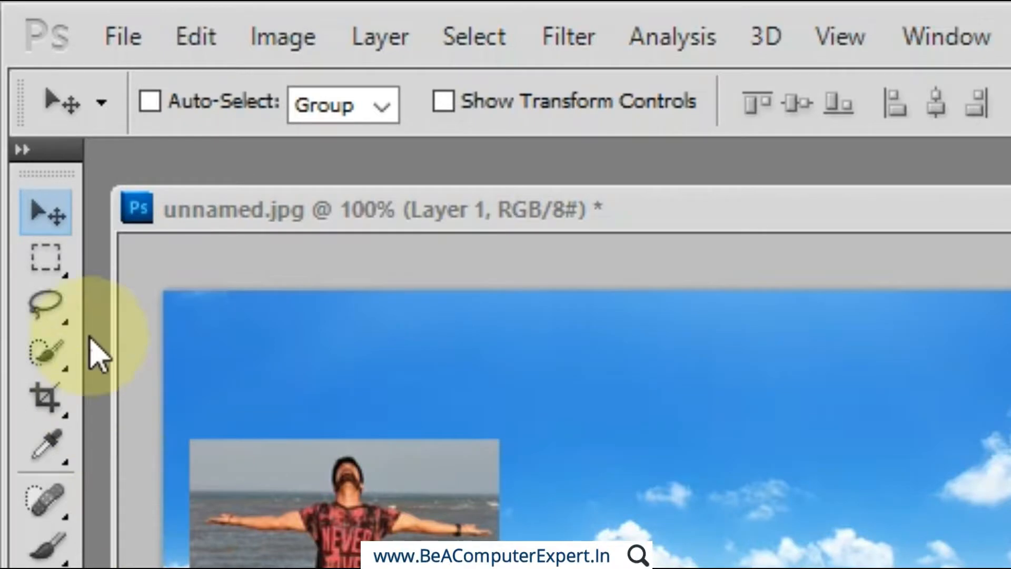
left_click(52, 262)
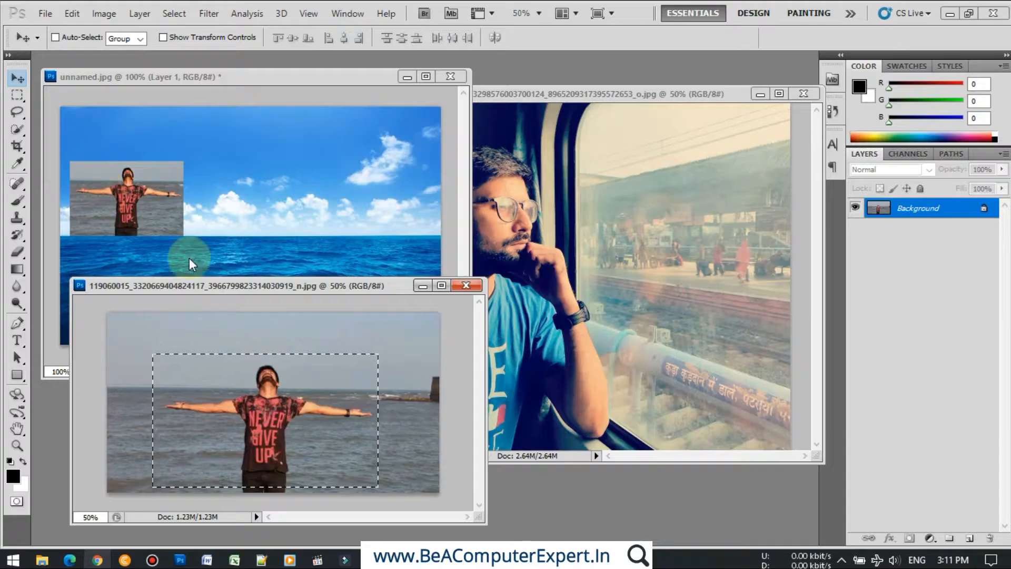
key("m")
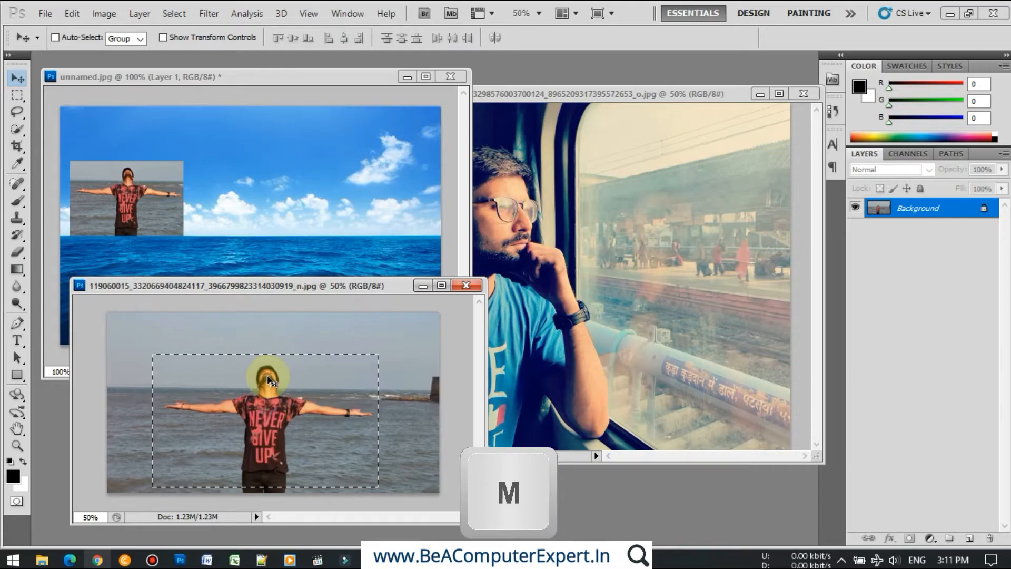
key("m")
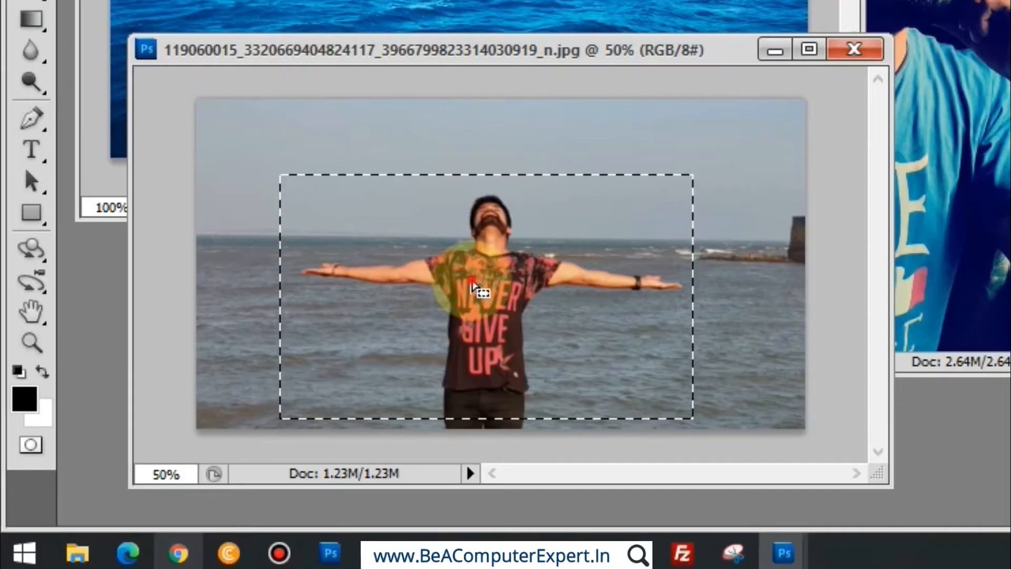
- Feather the rectangular selection around the man in the beach photo with a radius of 10 pixels
left_click(472, 280)
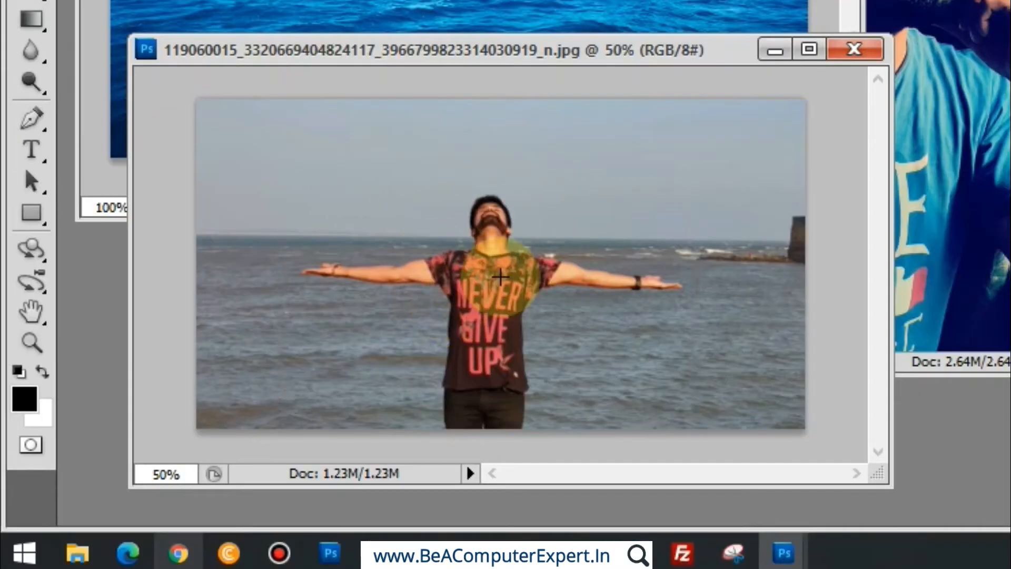
key("ctrl+z")
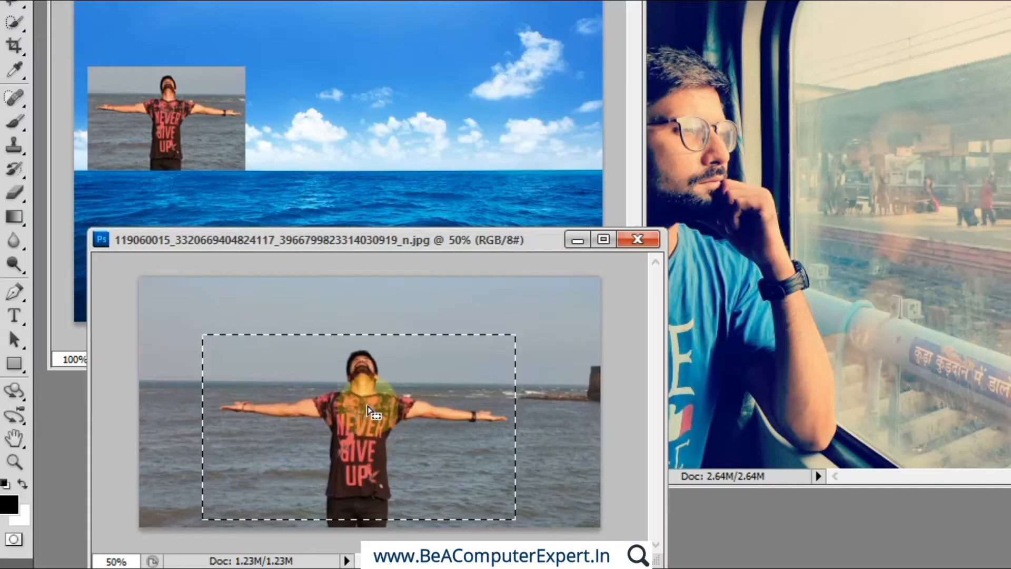
right_click(496, 274)
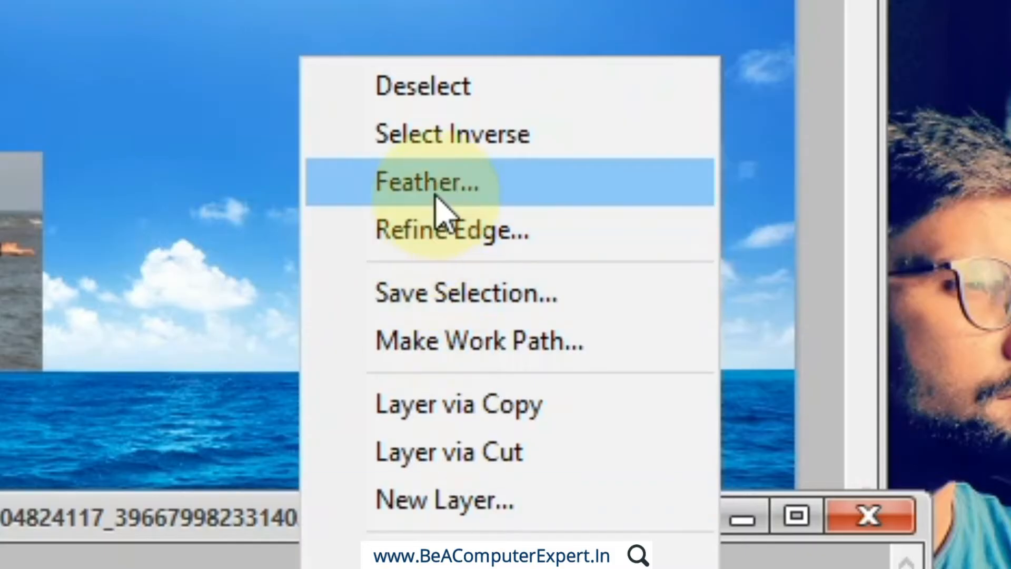
left_click(436, 198)
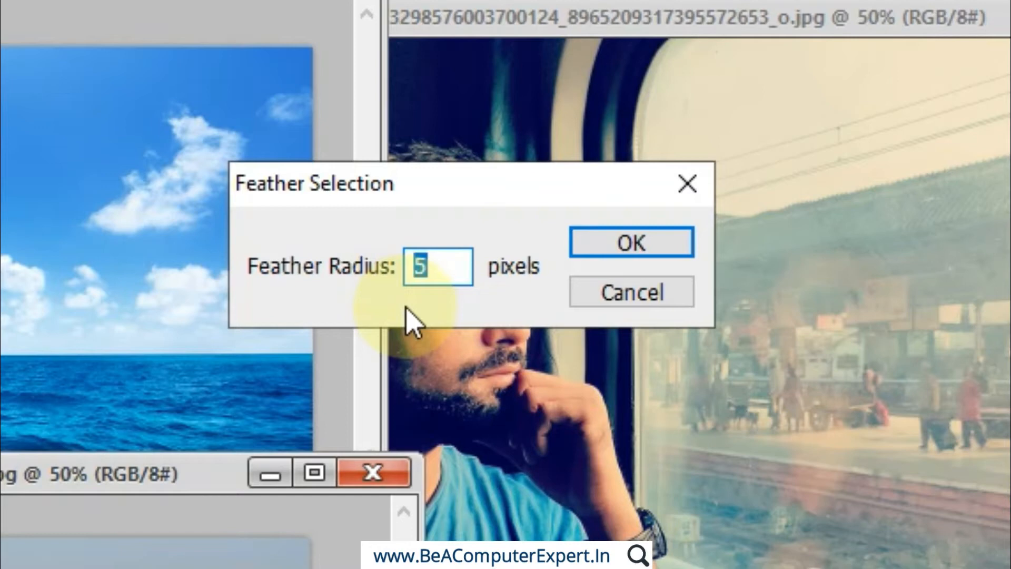
double_click(435, 266)
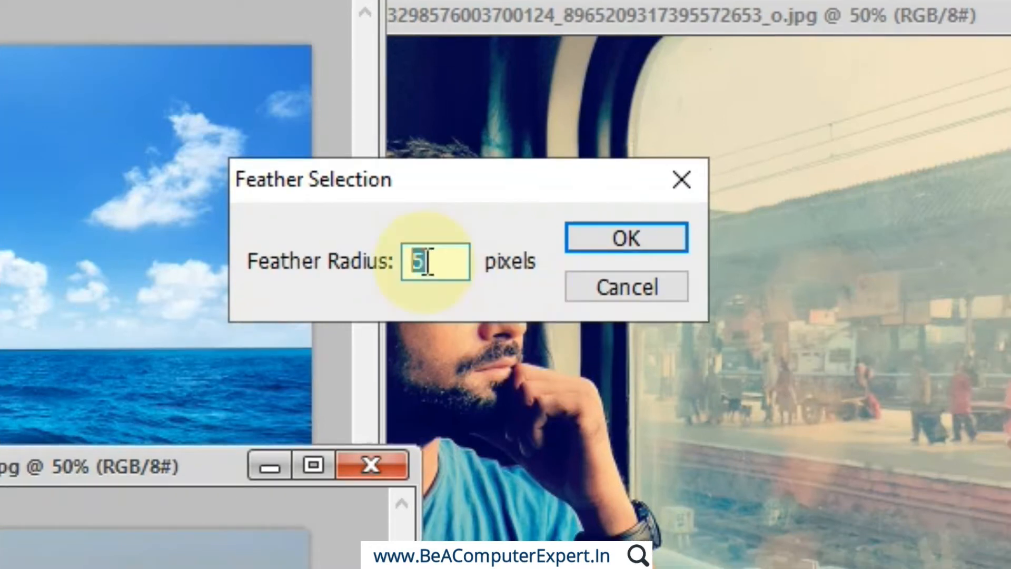
type("1")
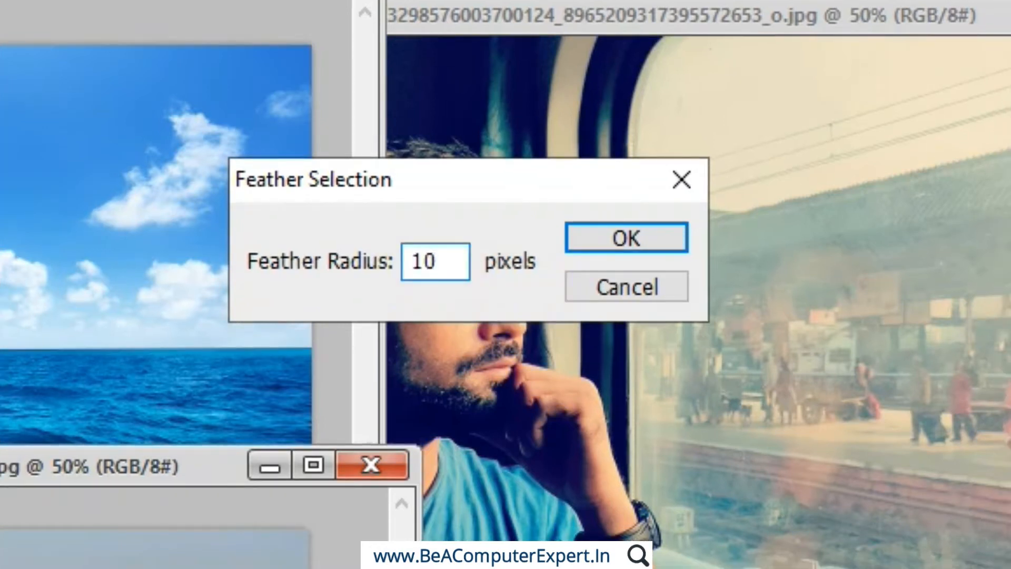
type("0")
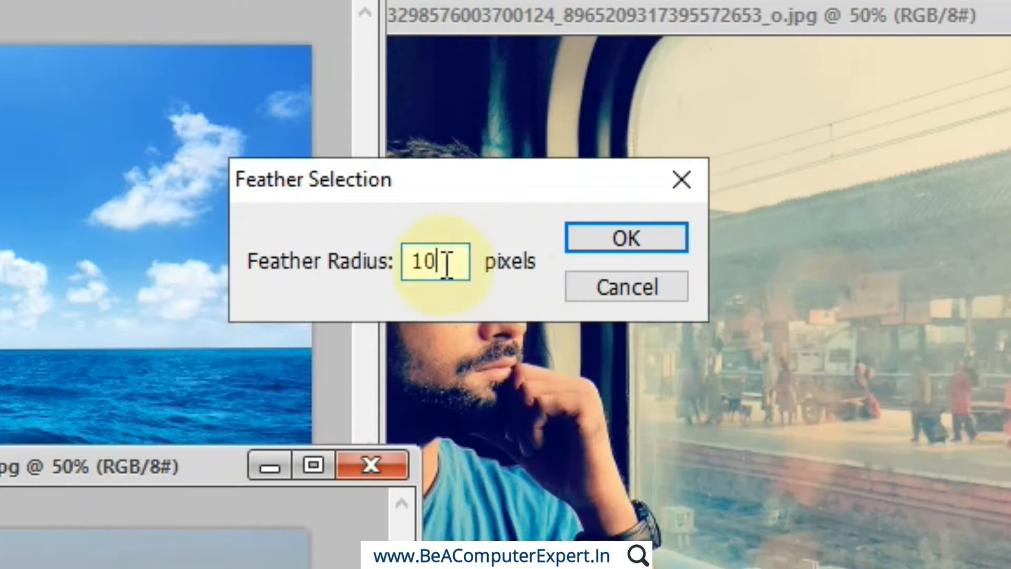
left_click(595, 242)
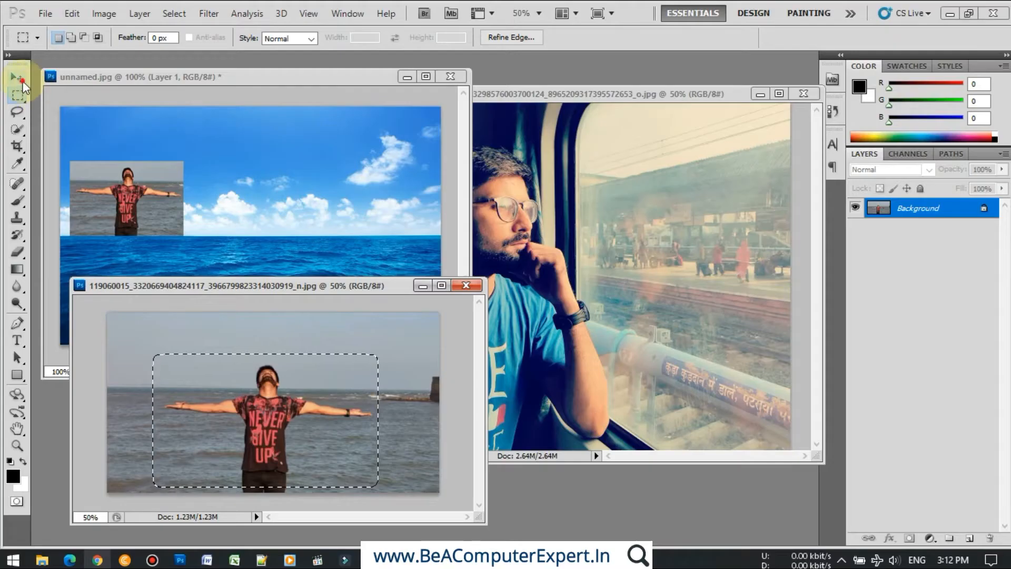
- Copy the feathered rectangular selection into unnamed.jpg with the Move tool and reposition it over the ocean picture
left_click_drag(293, 379, 366, 240)
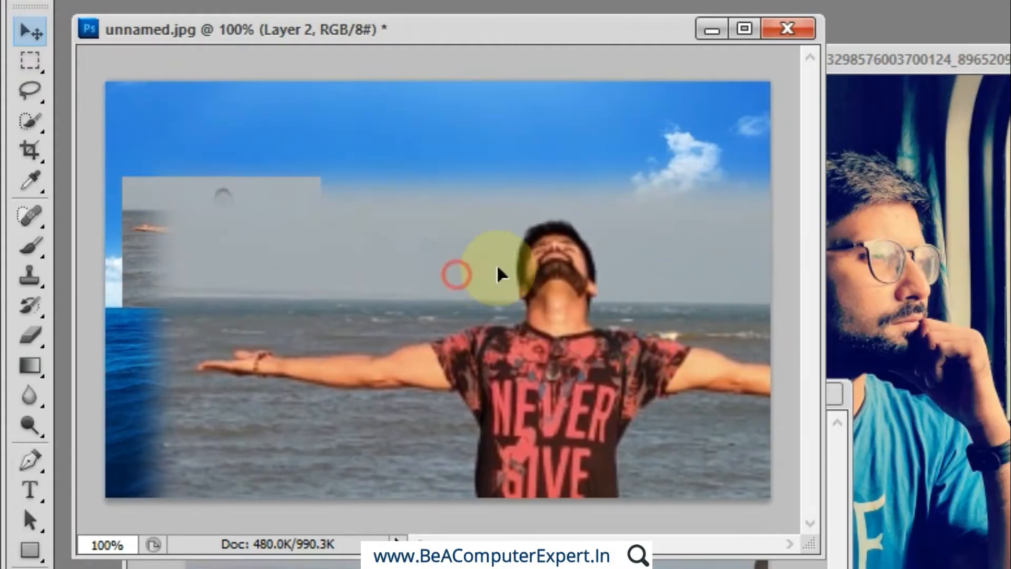
left_click_drag(275, 214, 294, 213)
left_click_drag(512, 272, 447, 280)
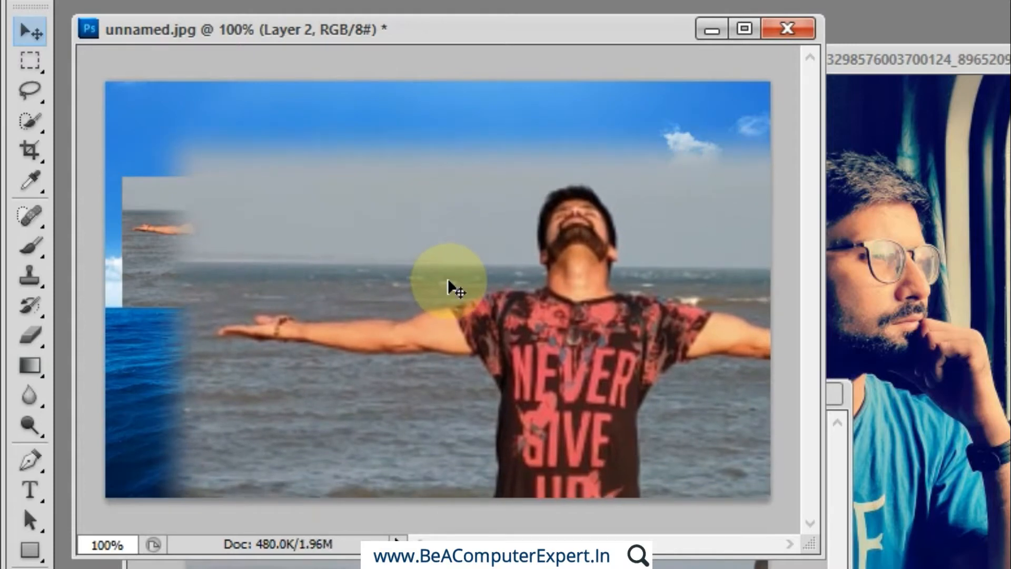
- Free-transform the feathered copy down to nearly the size of the first beach picture and place it just right of that picture
key("ctrl+t")
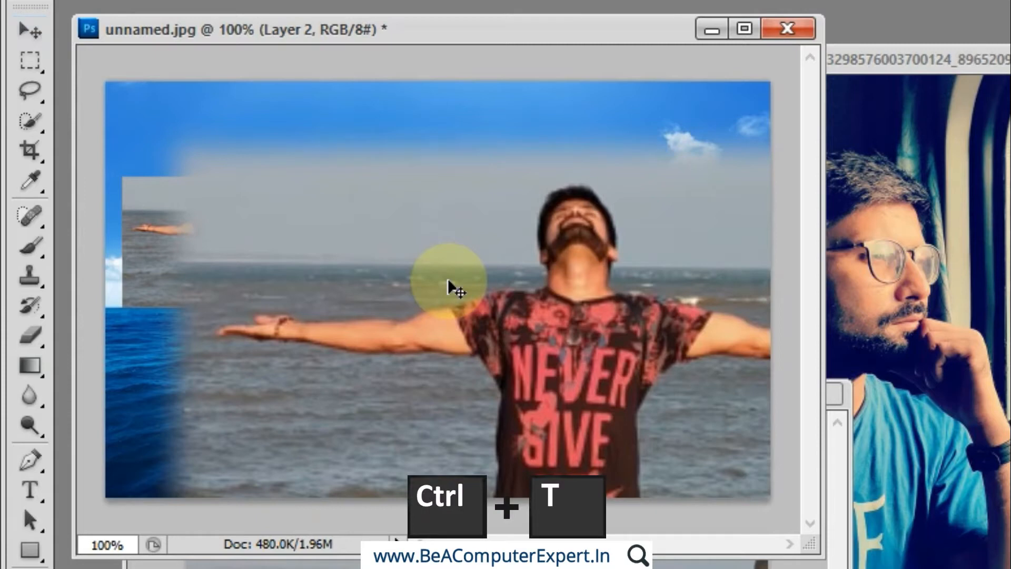
left_click_drag(142, 114, 416, 279)
left_click_drag(522, 318, 492, 233)
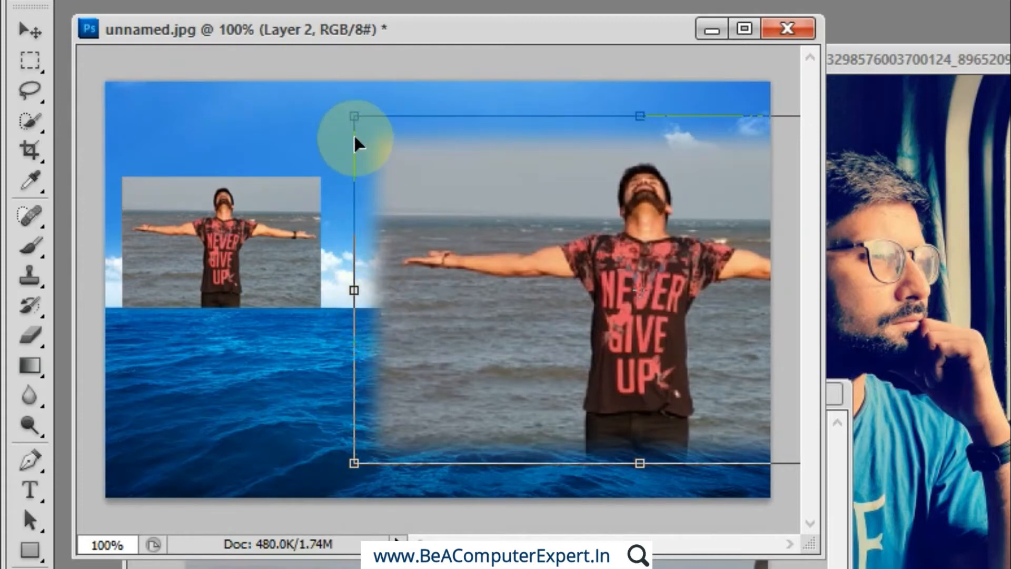
left_click_drag(351, 116, 627, 287)
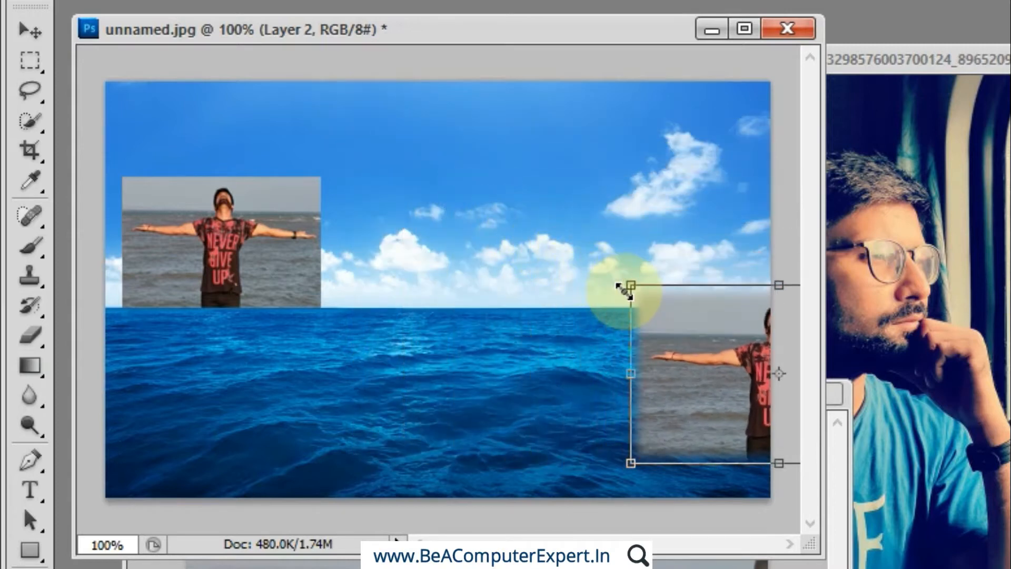
left_click_drag(722, 344, 418, 202)
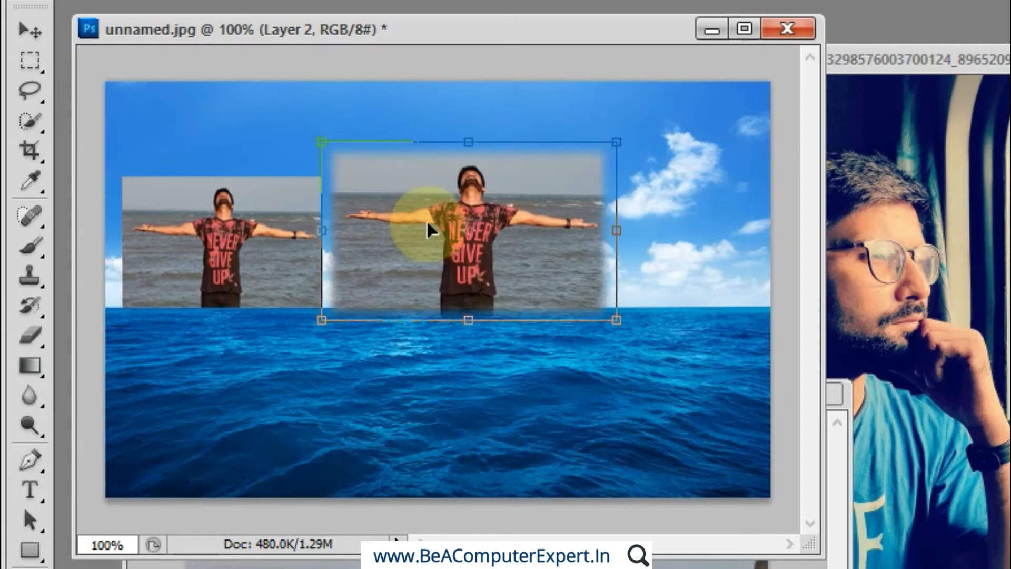
left_click_drag(615, 142, 579, 181)
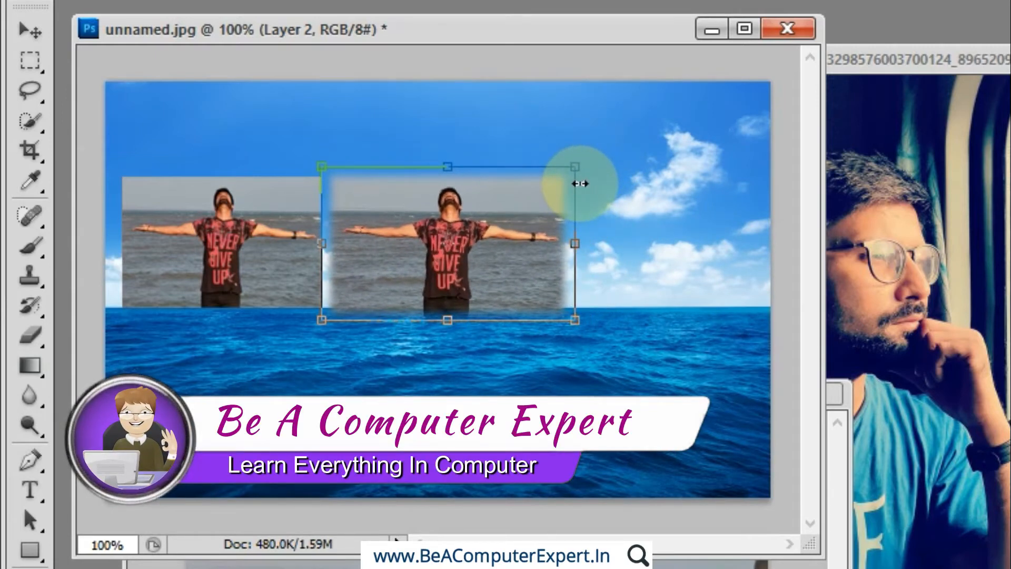
key("Return")
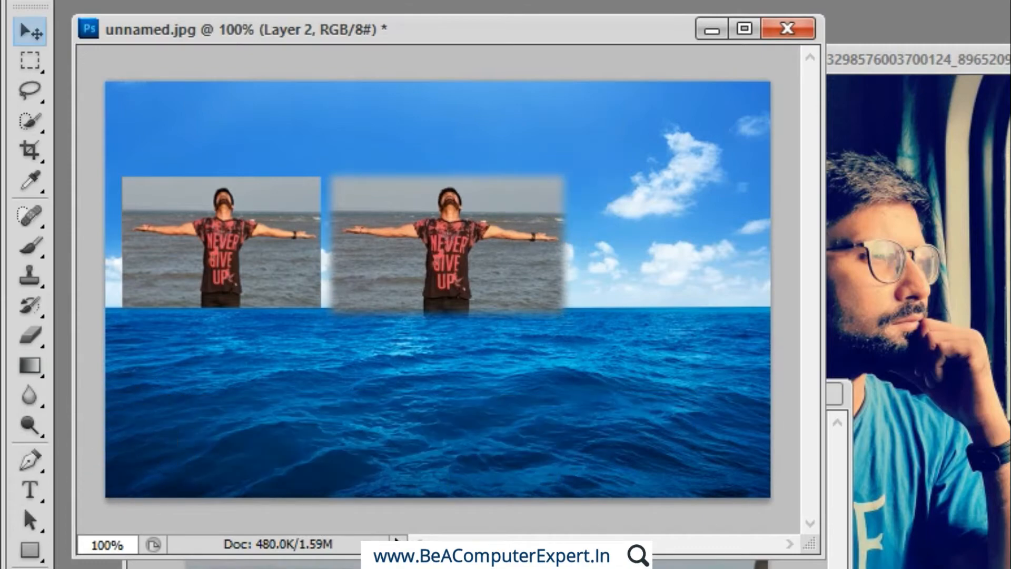
- Draw an elliptical selection around the man in the beach photo and copy it into unnamed.jpg with the Move tool
left_click(411, 563)
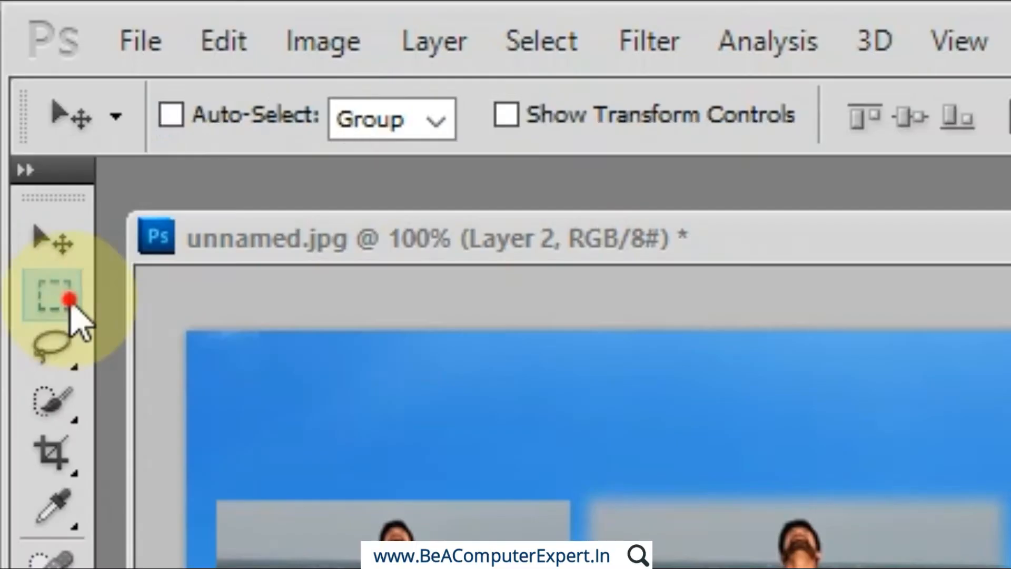
left_click(66, 292)
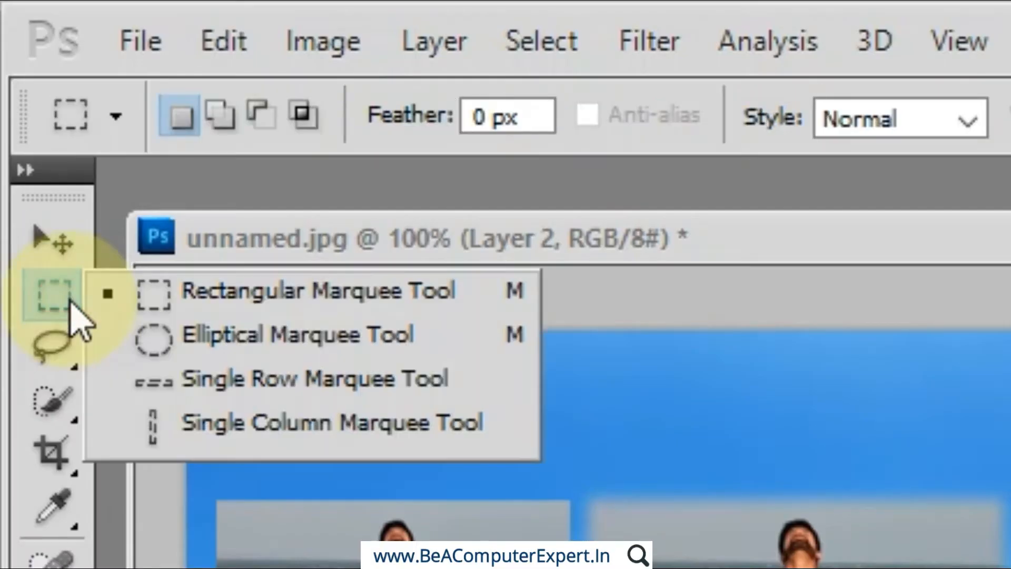
left_click(243, 358)
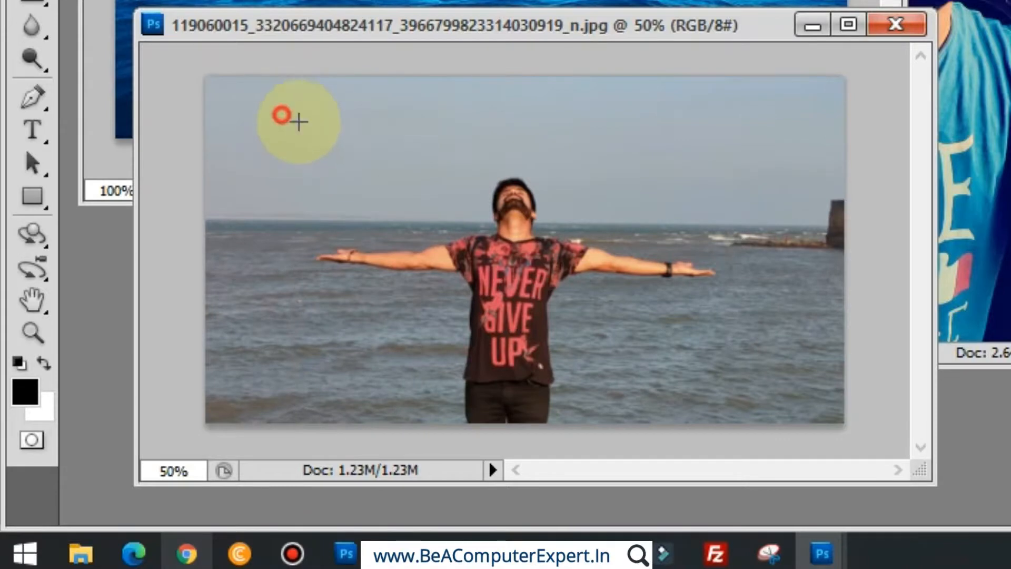
left_click_drag(299, 122, 749, 376)
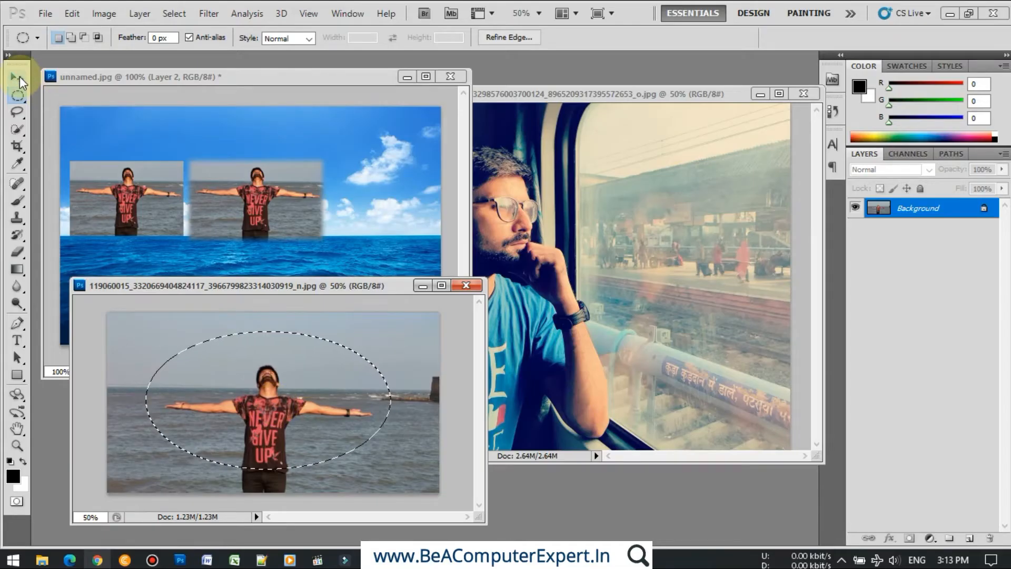
left_click(20, 79)
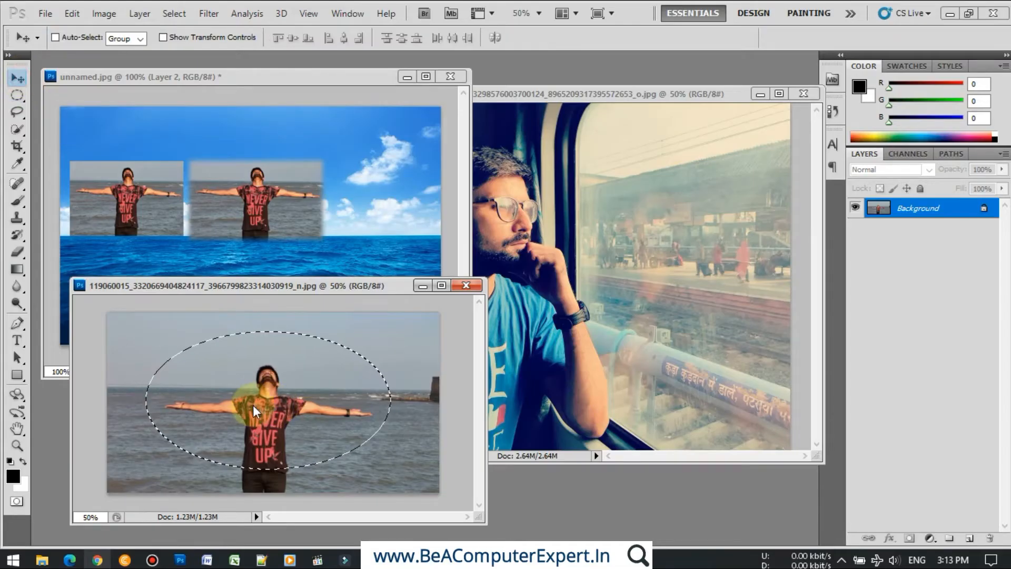
left_click_drag(259, 366, 337, 220)
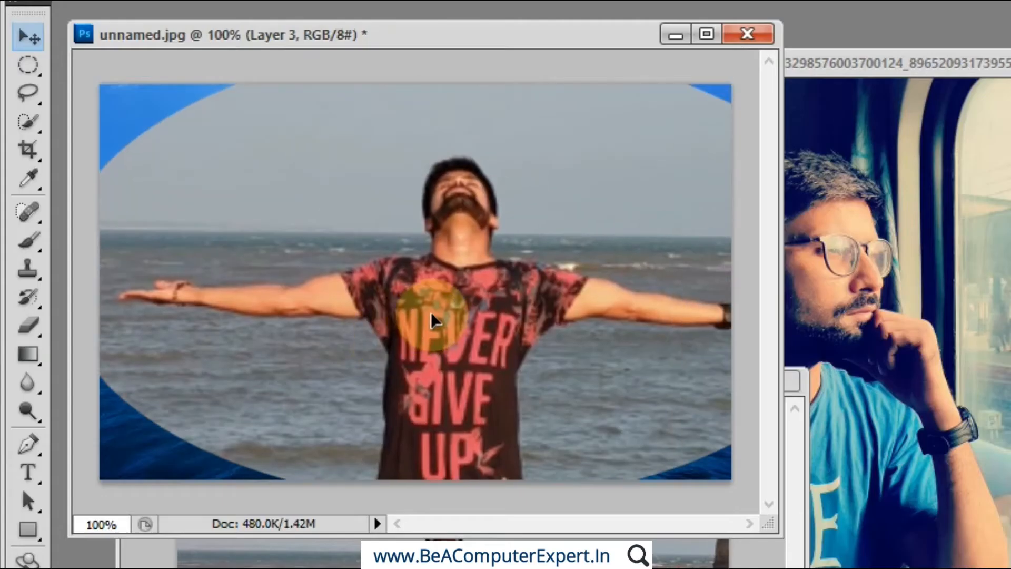
- Free-transform the elliptical copy down to a small oval and place it in the sky, up and right of the feathered copy
key("ctrl+t")
left_click_drag(309, 208, 393, 287)
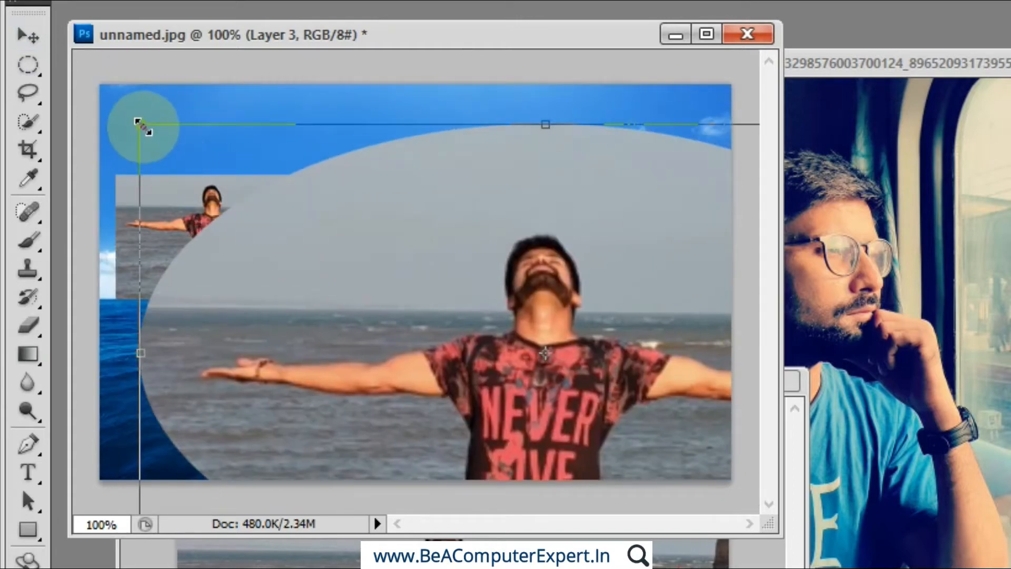
left_click_drag(142, 126, 616, 369)
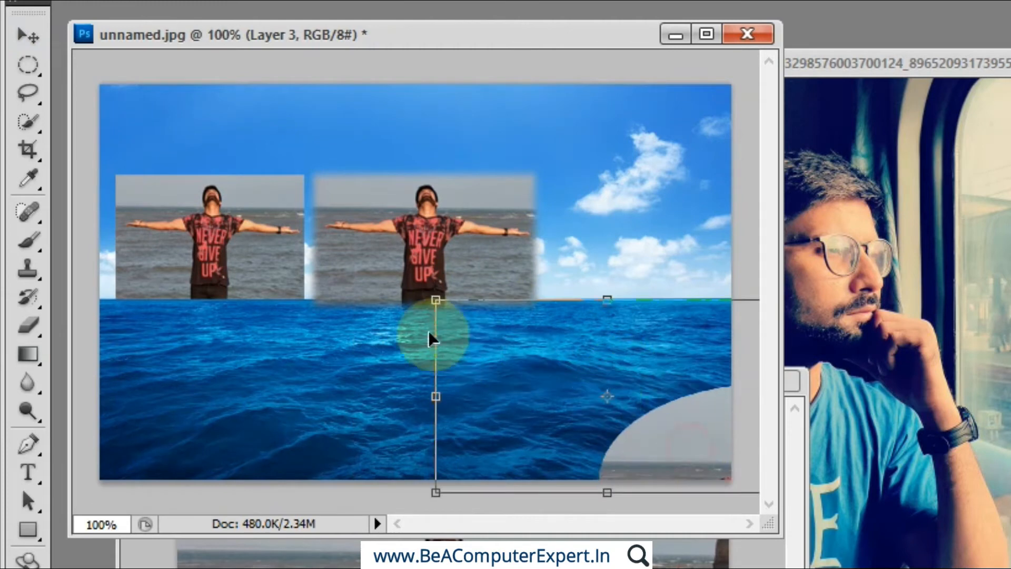
key("ctrl+z")
left_click_drag(265, 256, 386, 330)
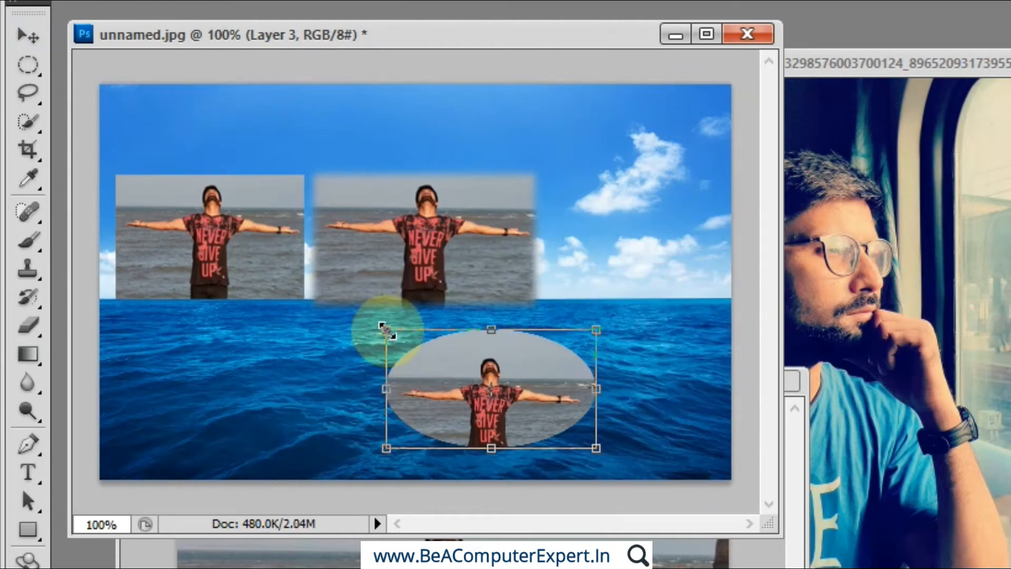
key("Return")
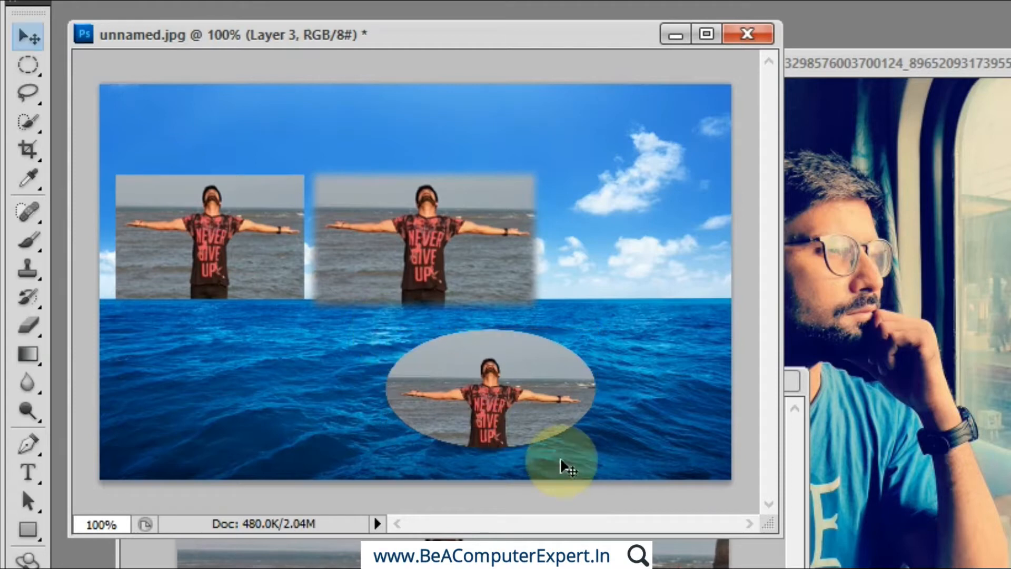
left_click_drag(548, 396, 672, 177)
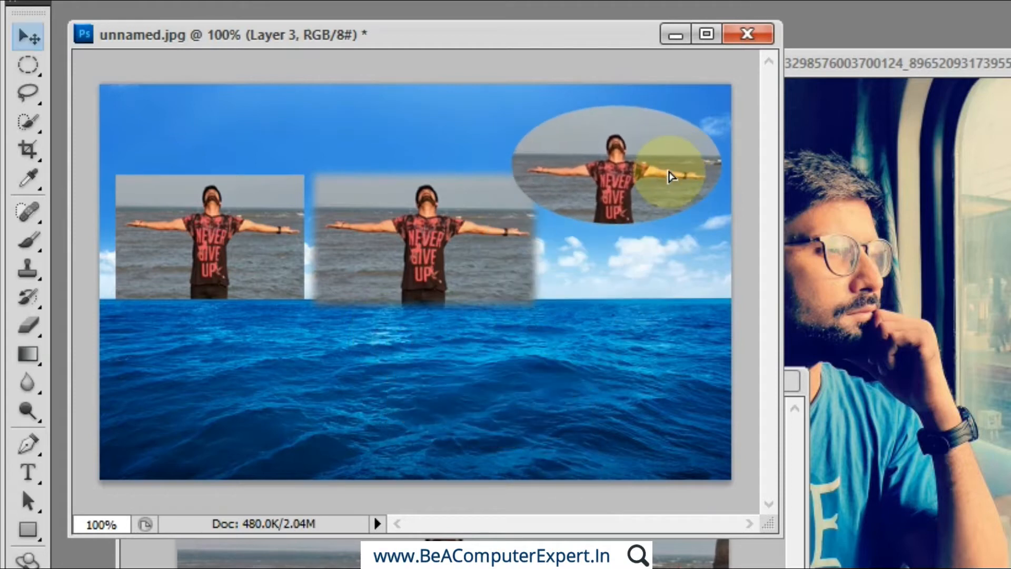
- Feather the elliptical selection in the beach photo with a radius of 10 pixels and switch to the Move tool
left_click(294, 550)
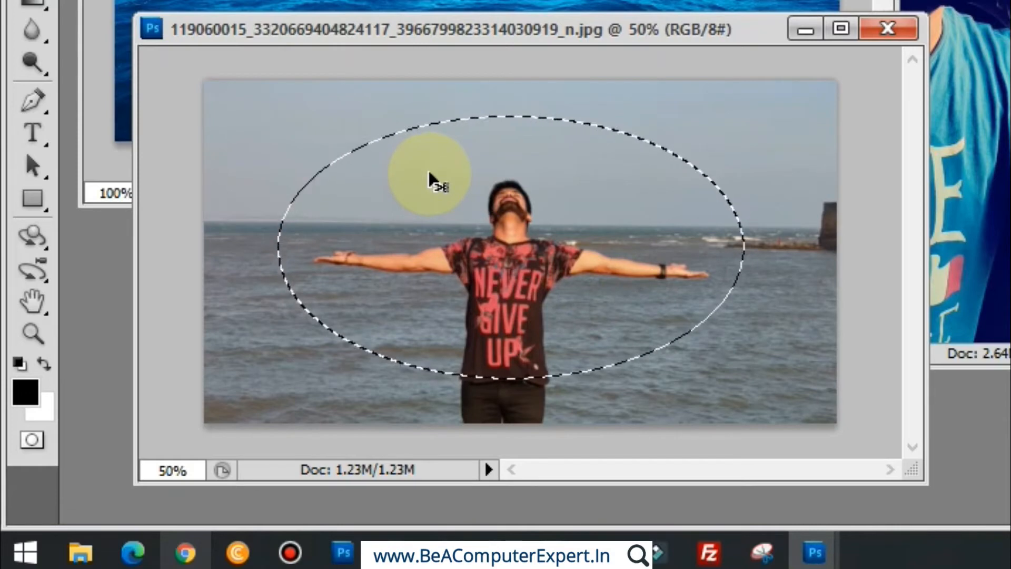
key("m")
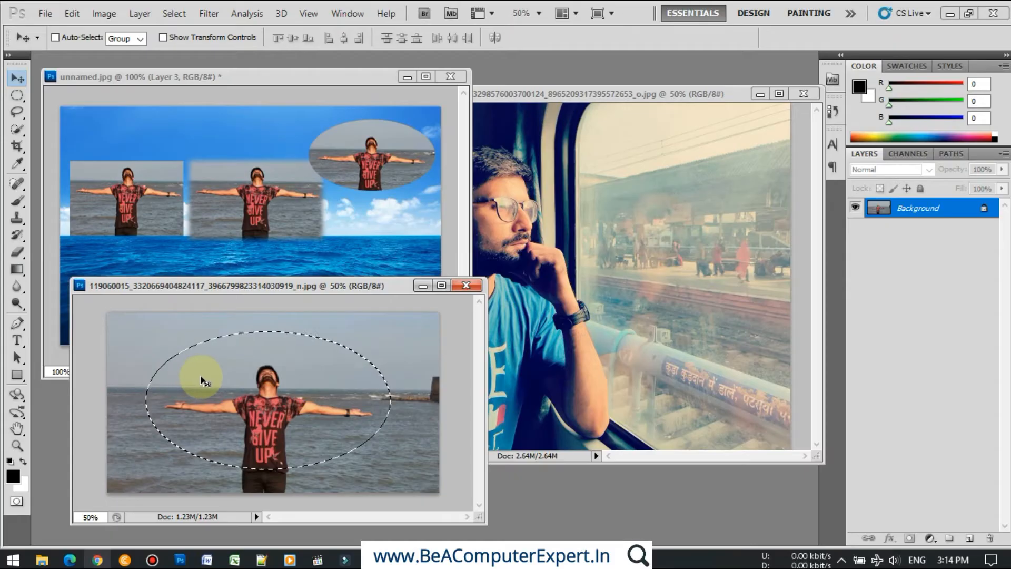
key("m")
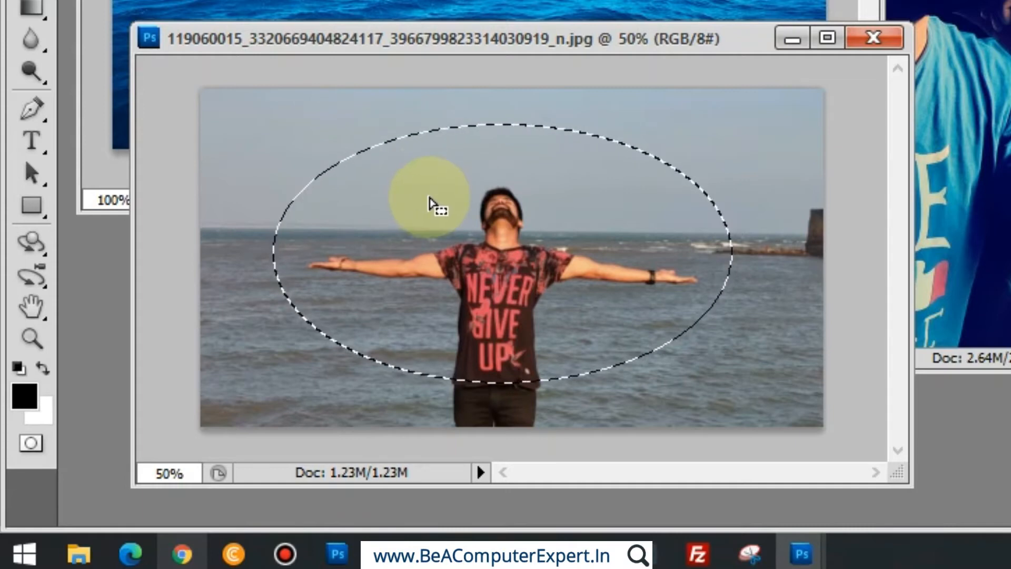
right_click(462, 219)
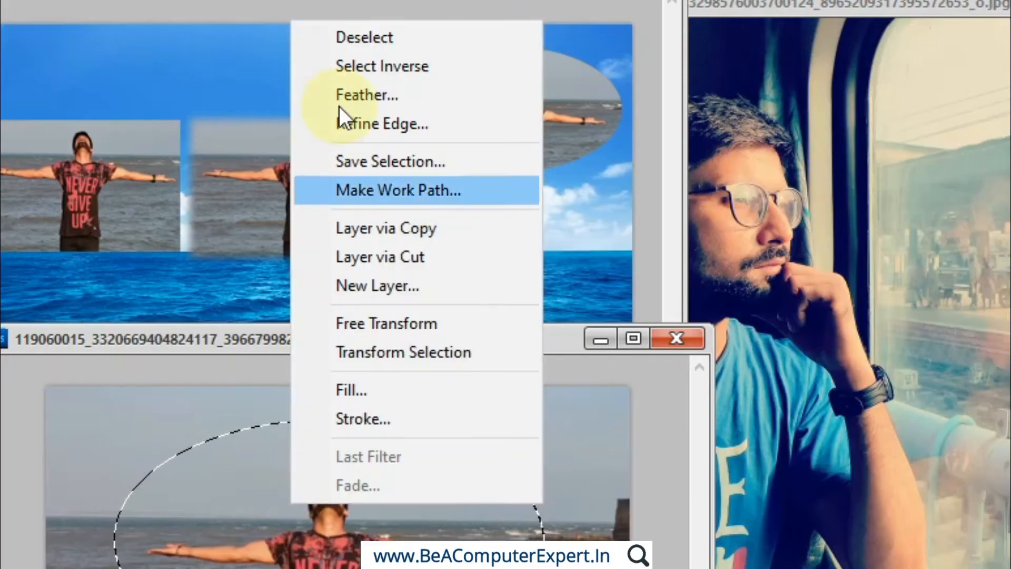
left_click(362, 95)
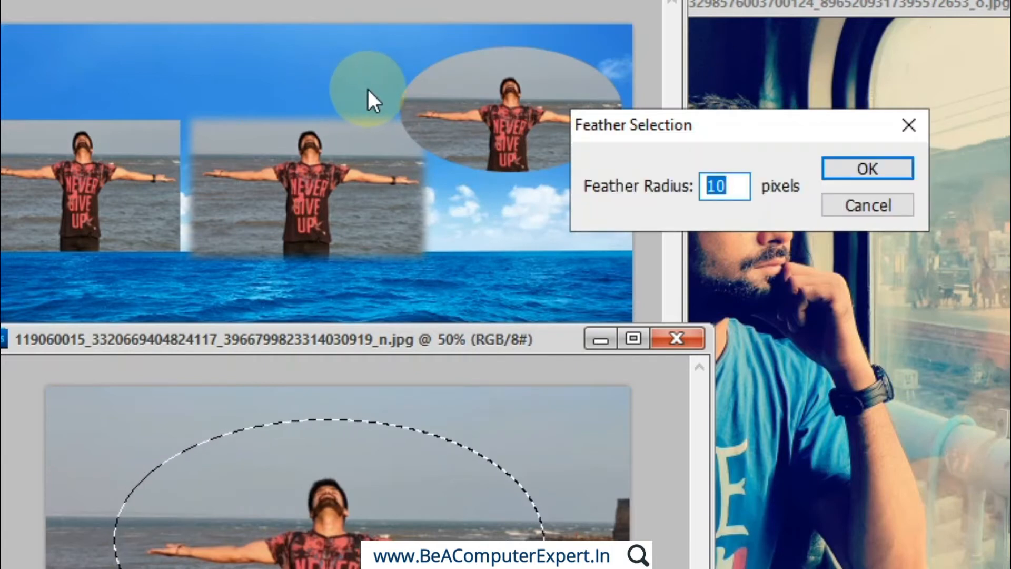
left_click(847, 165)
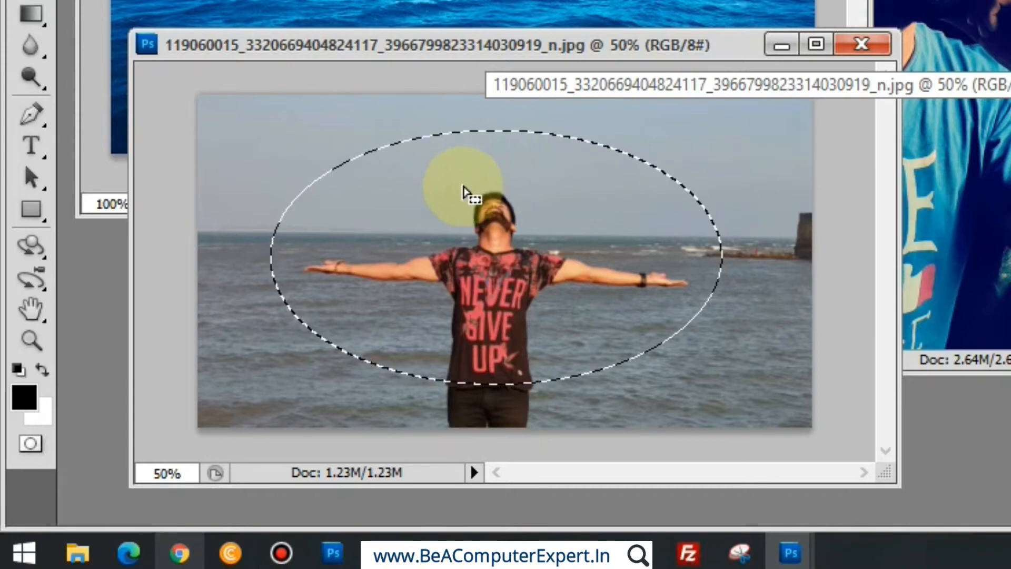
mouse_move(470, 202)
left_mouse_down()
mouse_move(476, 165)
mouse_move(468, 211)
mouse_move(468, 194)
left_mouse_up()
left_click(429, 206)
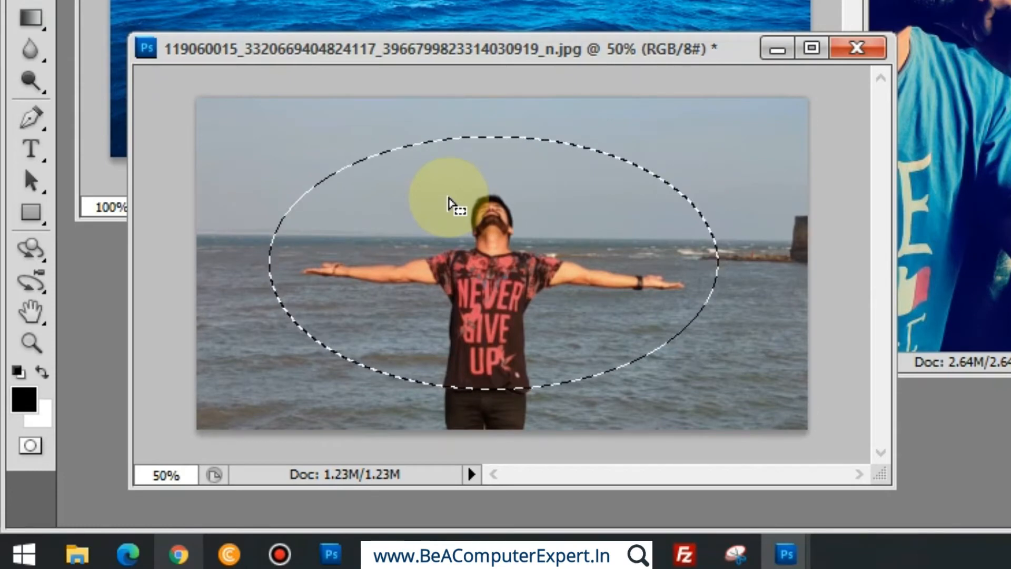
key("v")
key("v")
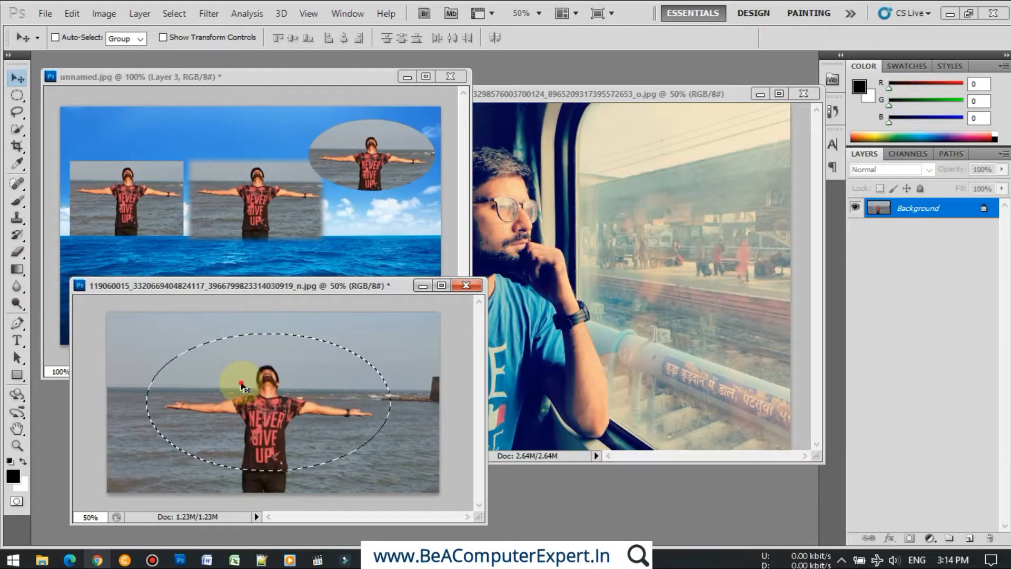
- Copy the feathered elliptical selection into unnamed.jpg and free-transform it down to a small oval on the water below the two rectangular pictures
left_click_drag(242, 386, 278, 217)
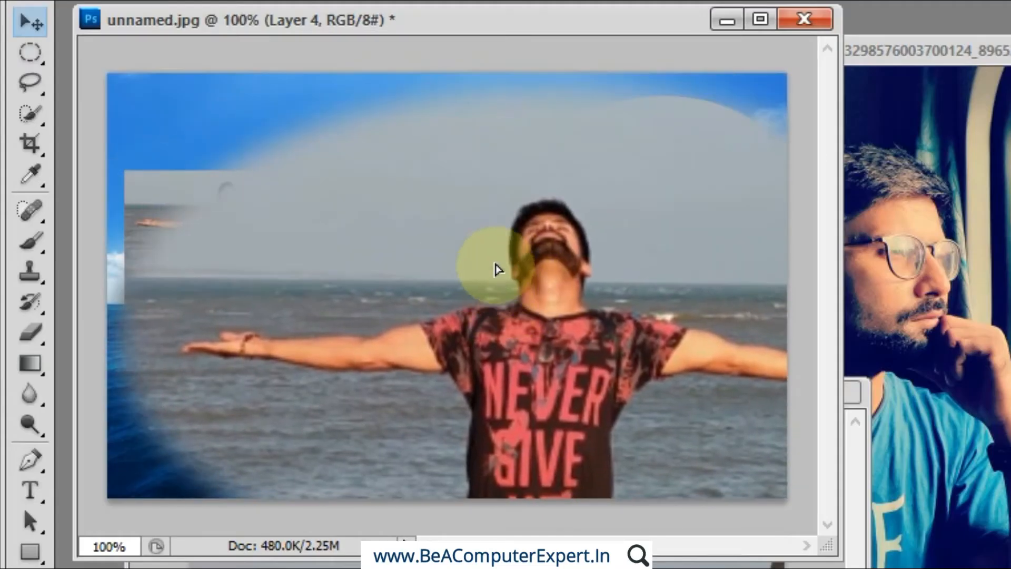
left_click_drag(498, 270, 501, 264)
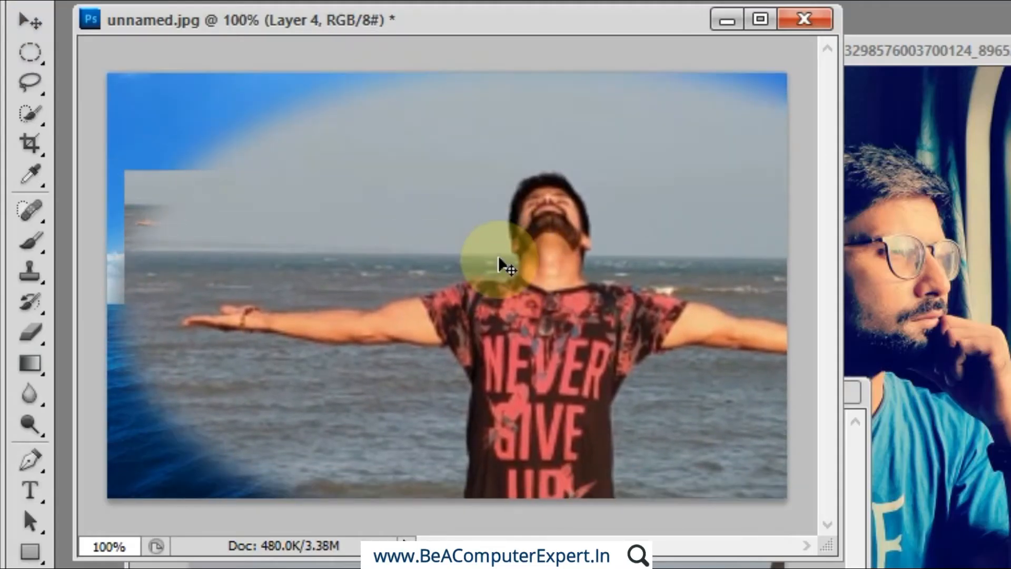
left_click_drag(287, 163, 361, 232)
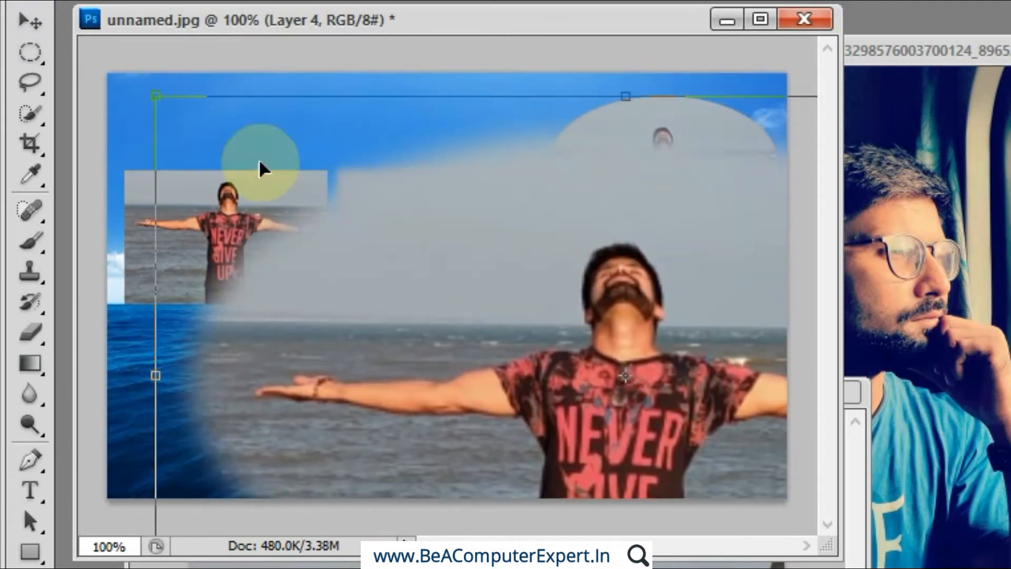
left_click_drag(158, 97, 683, 365)
left_click_drag(743, 464, 343, 316)
left_click_drag(677, 238, 442, 344)
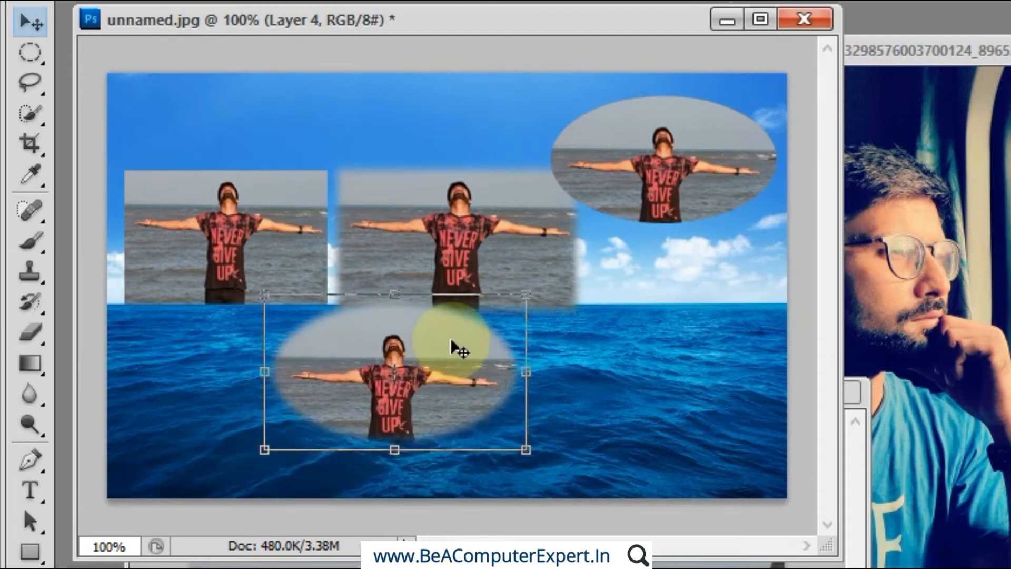
key("Return")
- Replace the selection in the beach photo with a new elliptical marquee around the man and his outstretched arms
left_click(23, 55)
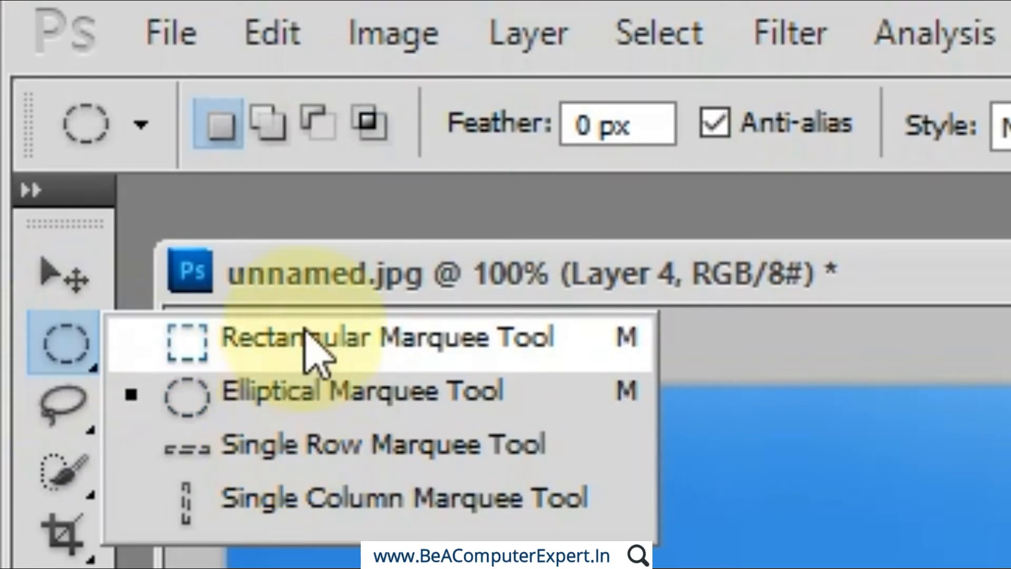
left_click(770, 266)
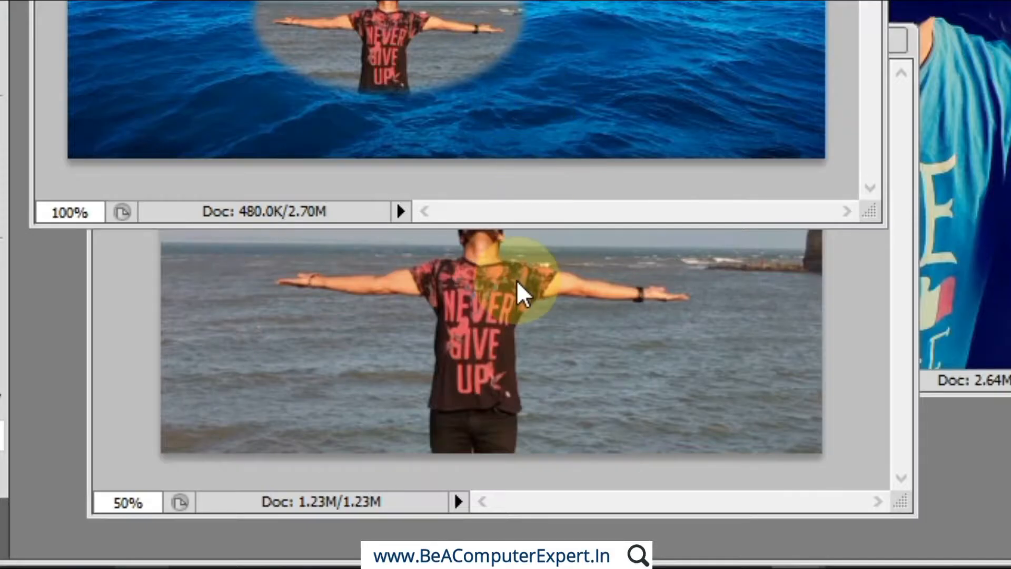
left_click(517, 280)
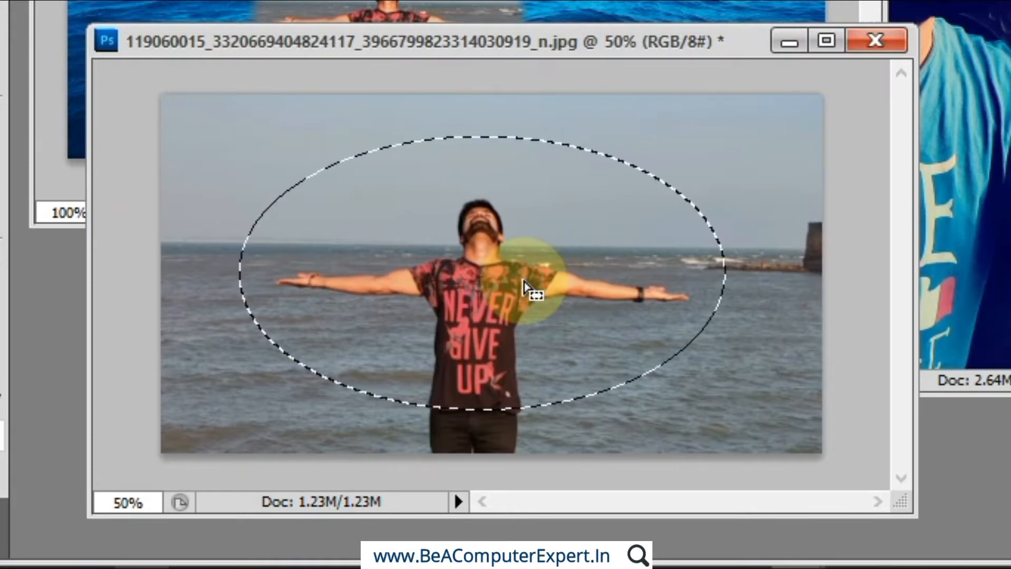
left_click(262, 138)
left_click_drag(252, 128, 717, 391)
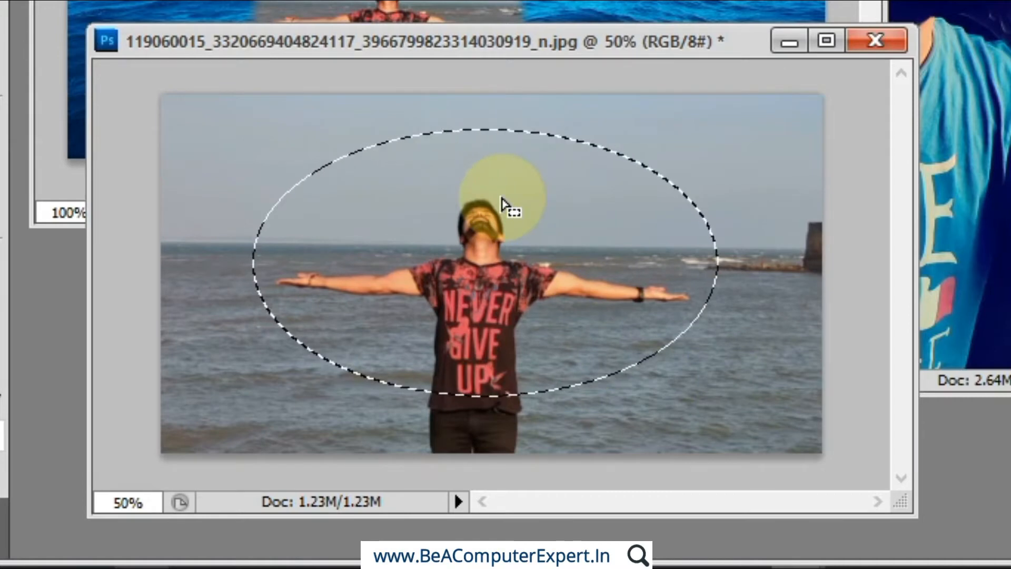
- Subtract an elliptical area from the upper part of the selection above the man's head and copy the result into unnamed.jpg
key("alt")
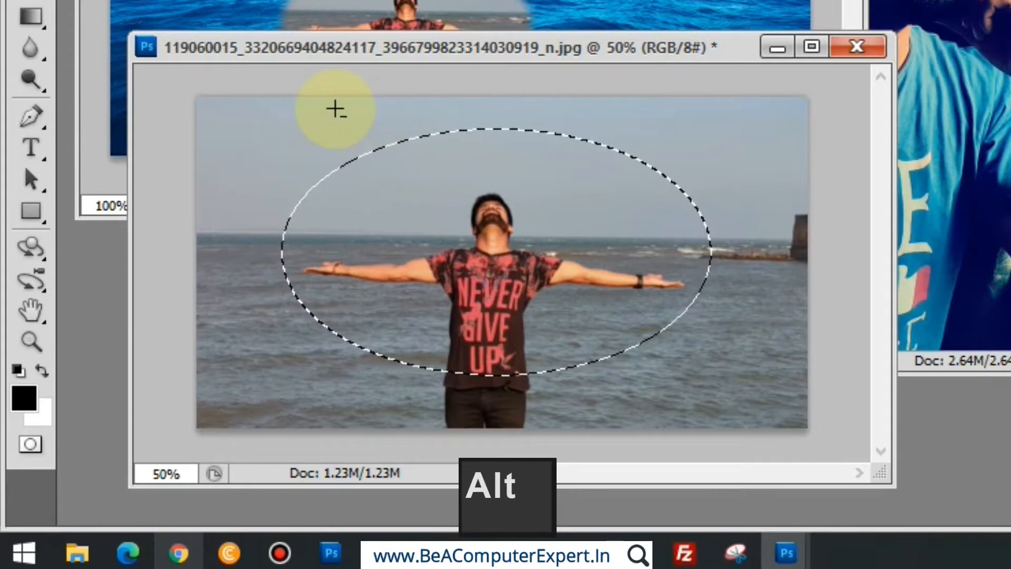
left_click_drag(361, 117, 361, 117)
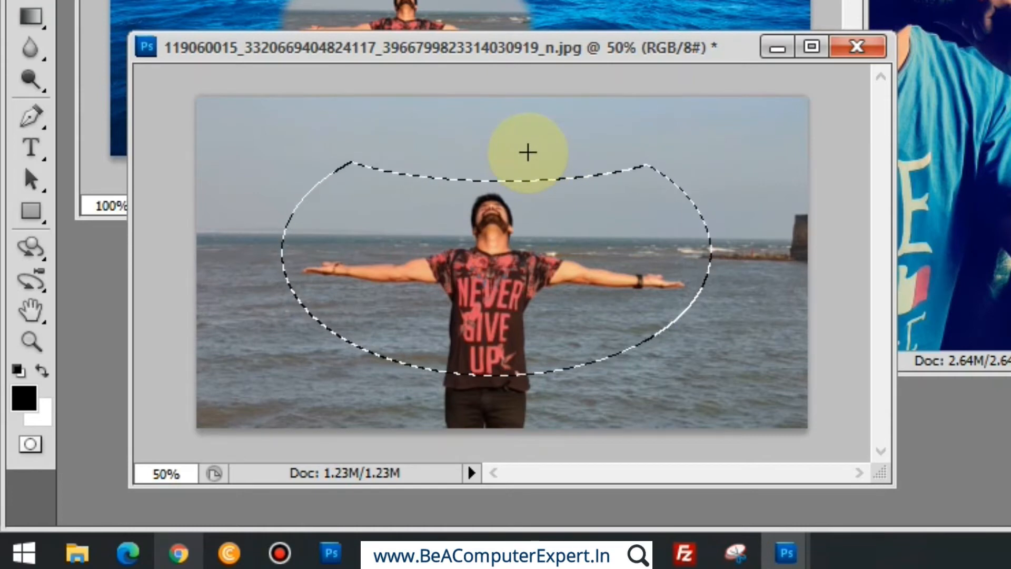
key("v")
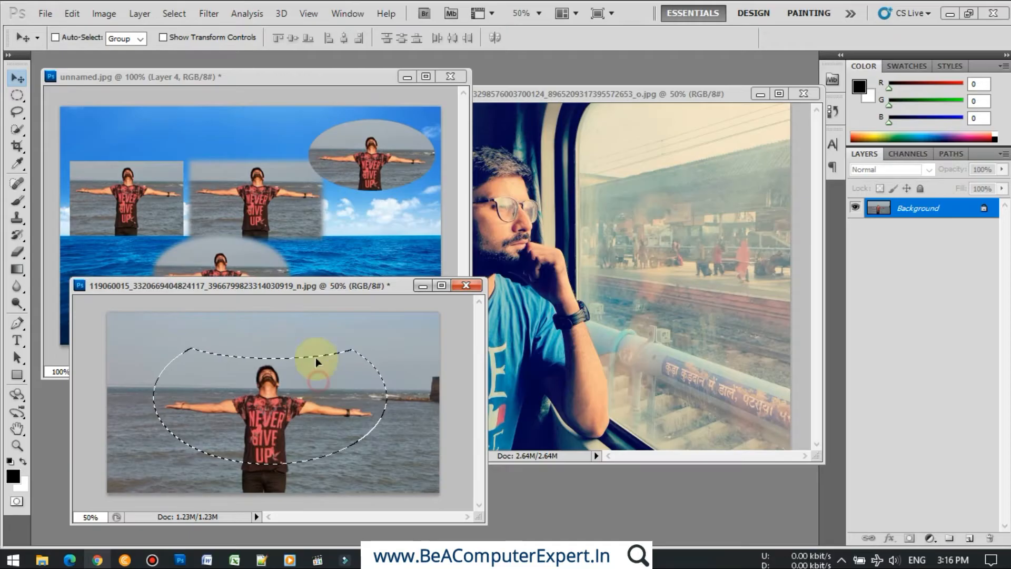
left_click_drag(316, 362, 336, 237)
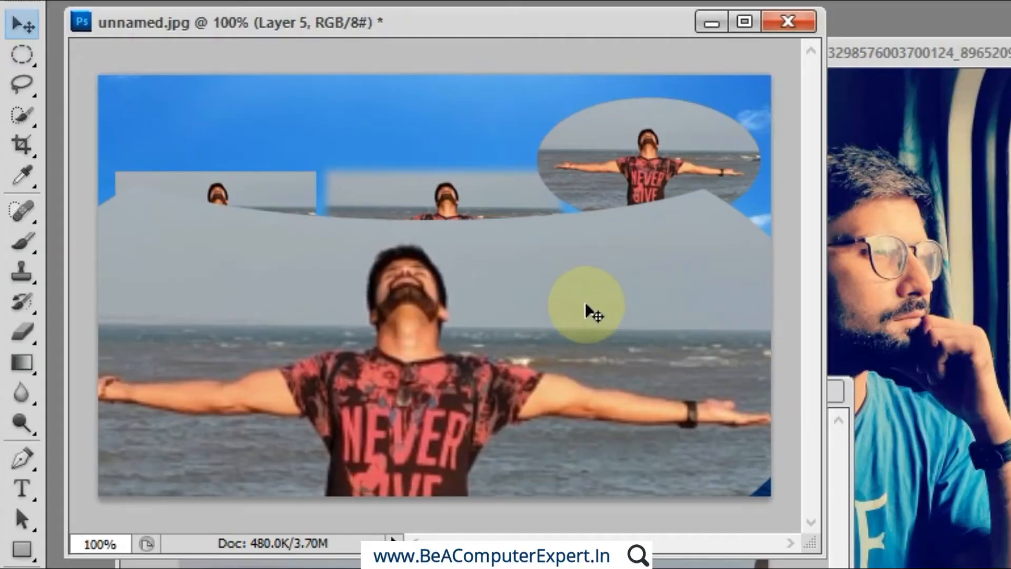
- Free-transform the notched copy down to a small shape and place it directly below the unfeathered oval in the sky
key("ctrl+t")
left_click_drag(189, 231, 322, 232)
left_click_drag(137, 169, 260, 209)
key("alt")
left_click_drag(339, 244, 465, 291)
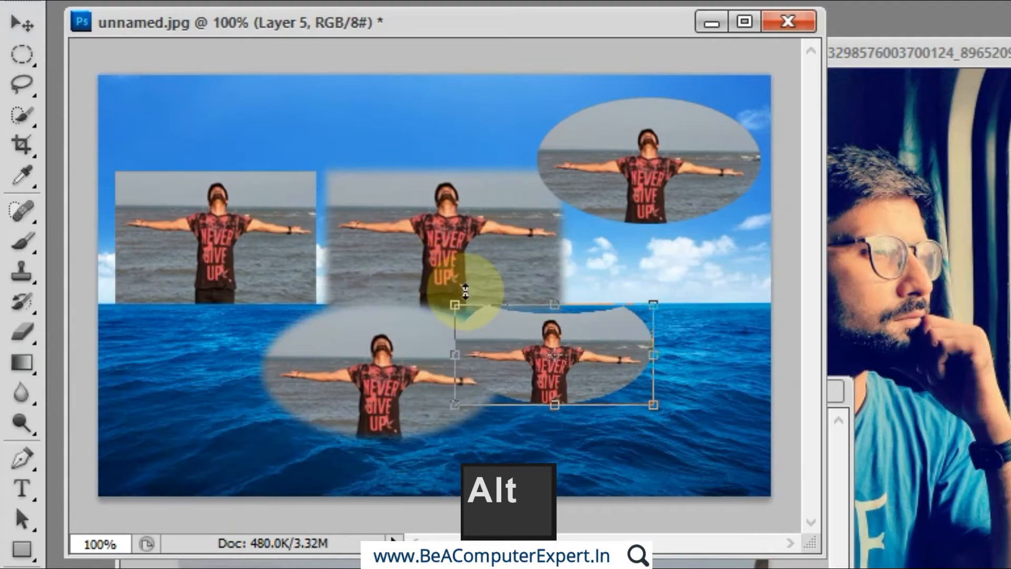
double_click(550, 350)
left_click_drag(590, 358, 690, 342)
- Add a wide elliptical area above the man's head to the beach photo selection and copy the result into unnamed.jpg
left_click_drag(691, 2, 492, 228)
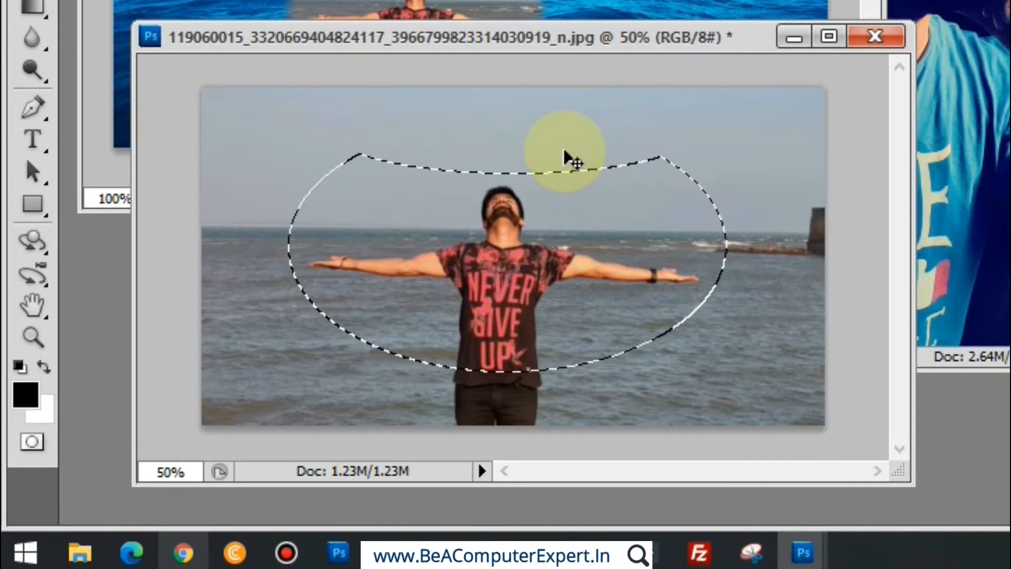
key("m")
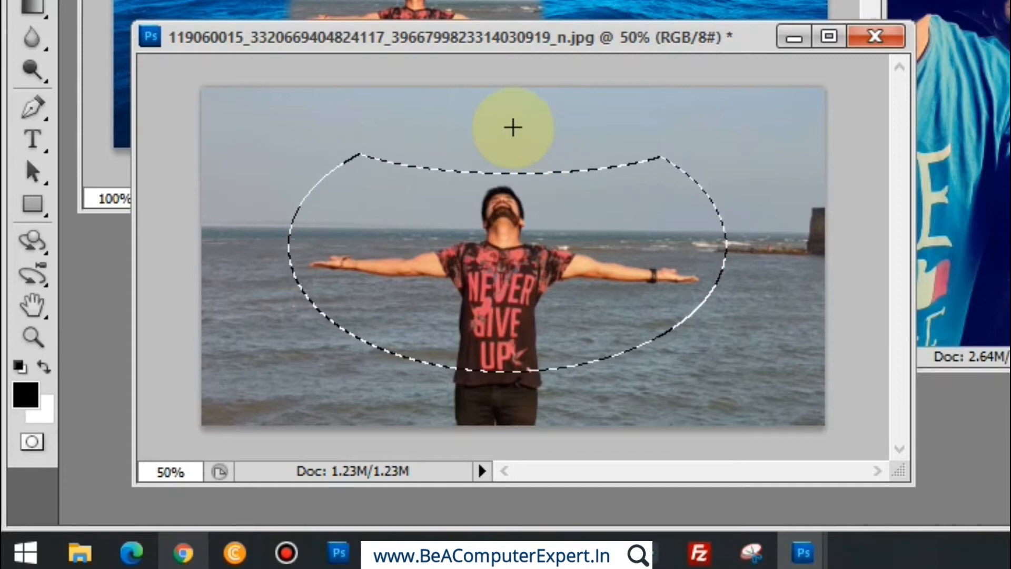
key("shift")
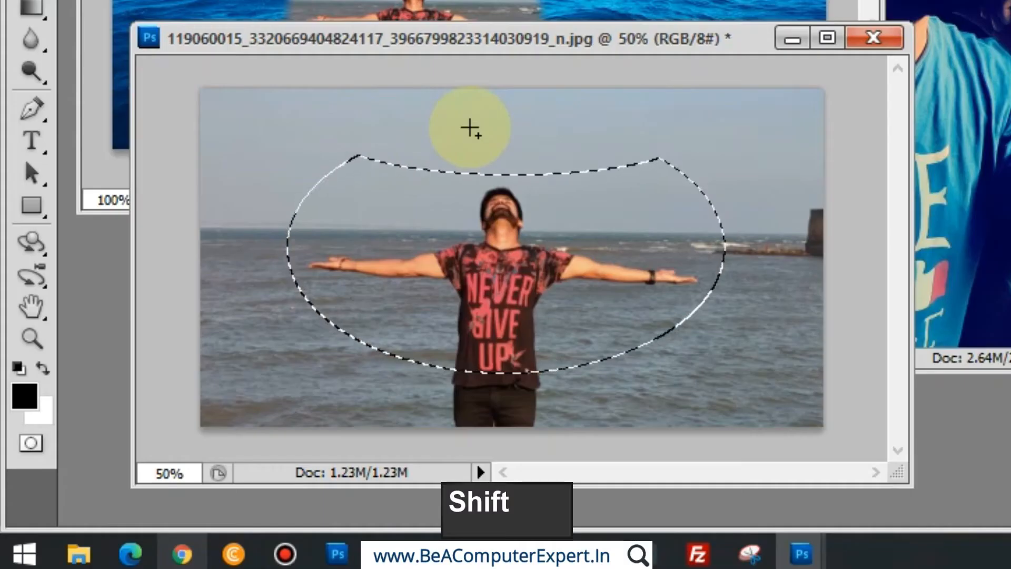
left_click_drag(333, 105, 687, 194)
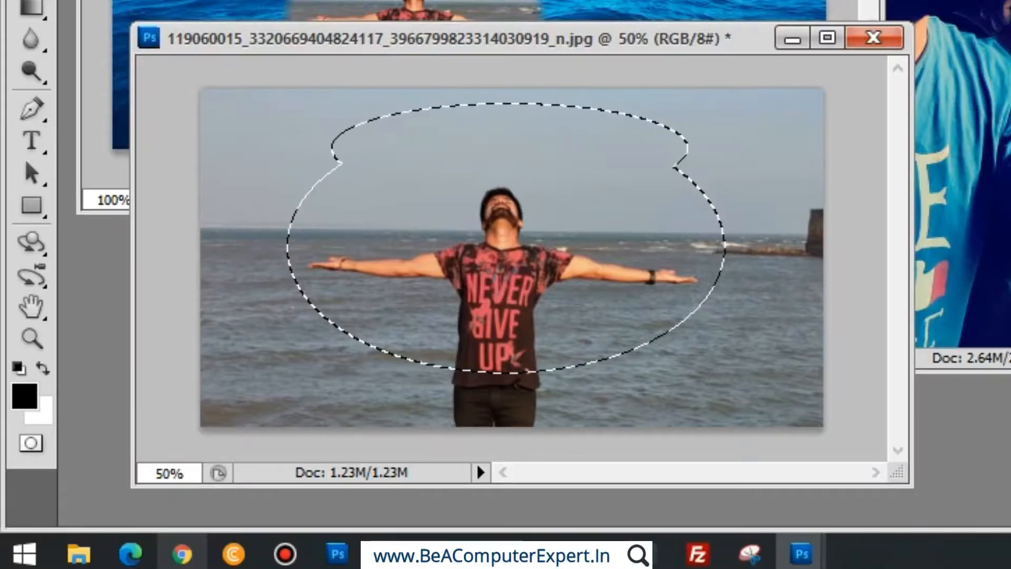
key("v")
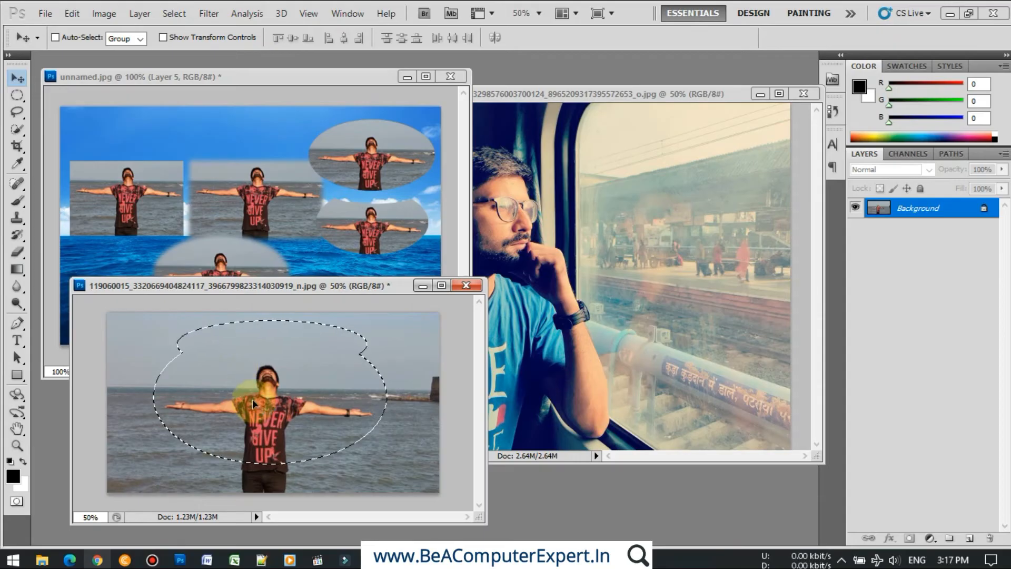
left_click_drag(472, 268, 359, 0)
- Free-transform the extended elliptical copy down to about the size of the other pictures and reposition it over the water
left_click_drag(193, 230, 252, 264)
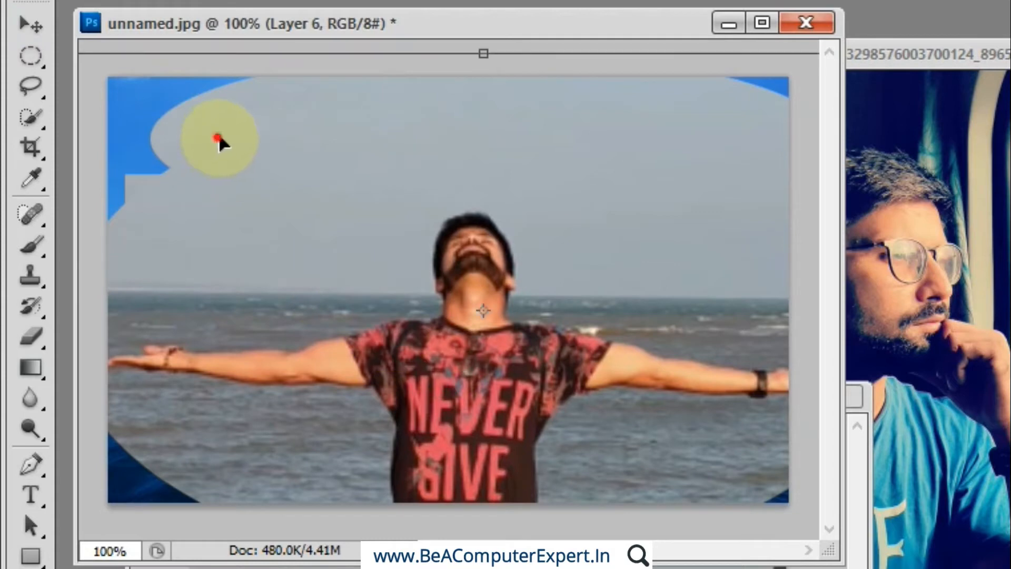
left_click_drag(217, 140, 349, 199)
left_click_drag(196, 124, 361, 264)
key("Return")
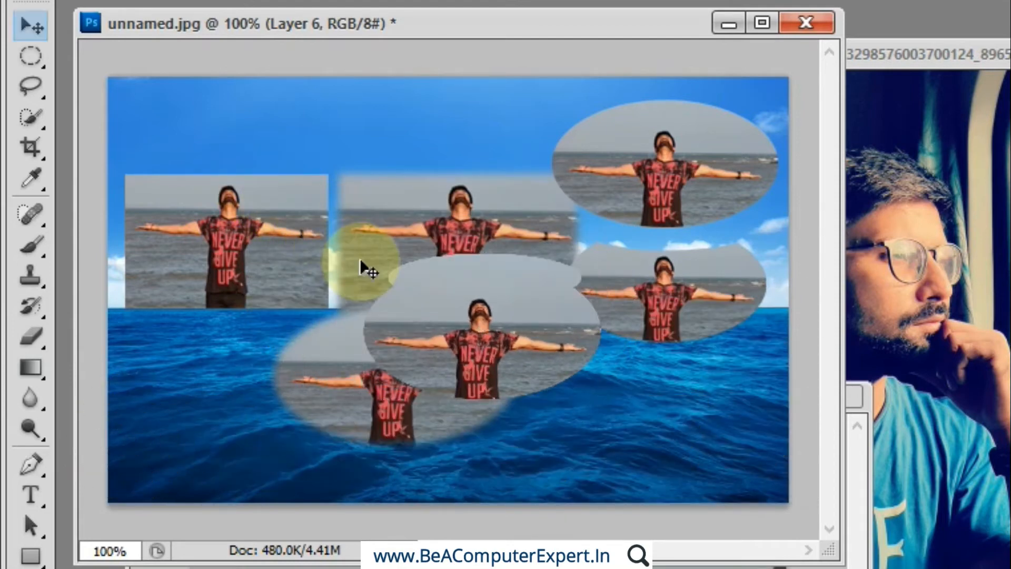
left_click_drag(526, 343, 688, 406)
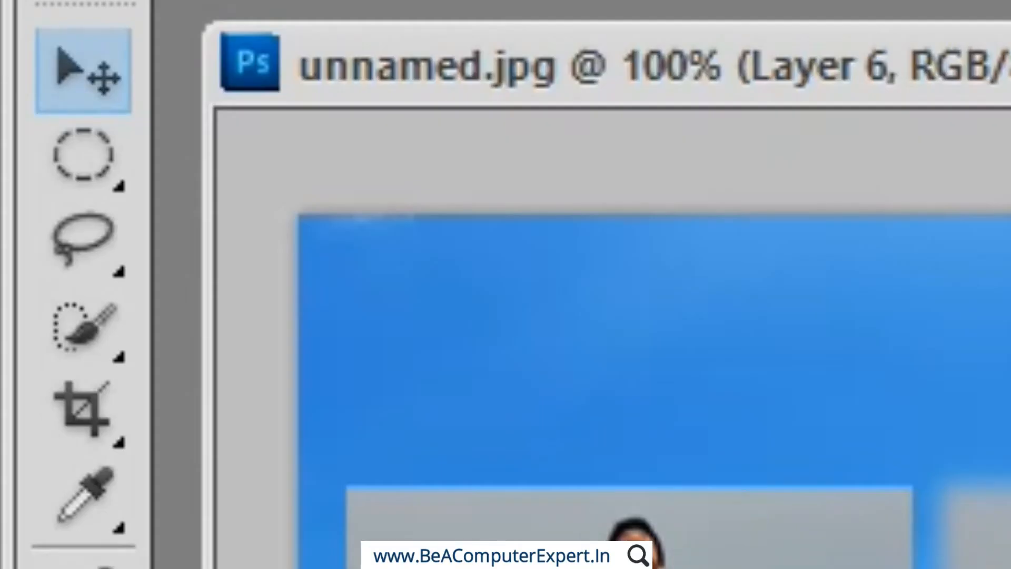
right_click(134, 190)
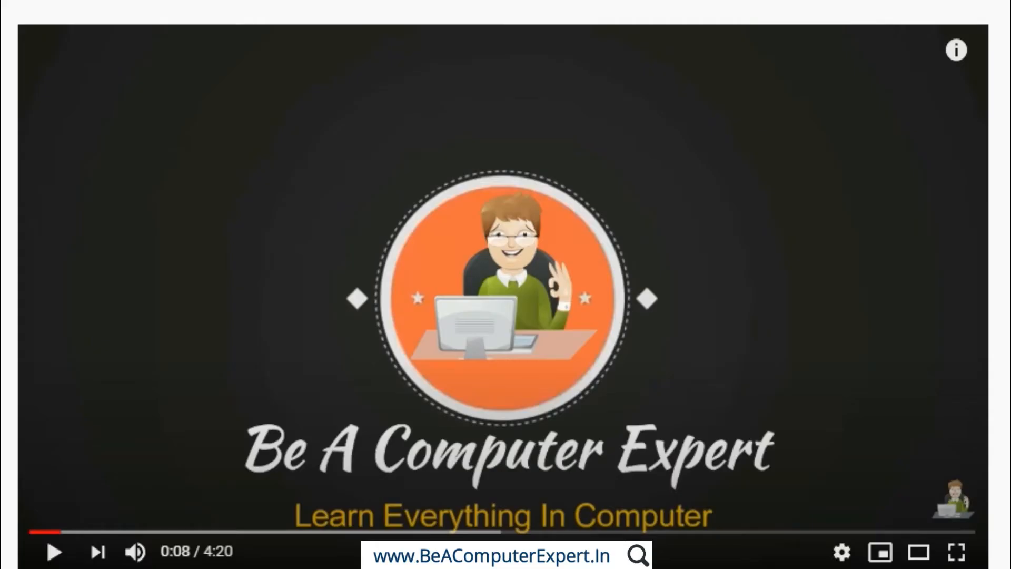
- Switch to the YouTube video page, subscribe to the Be A Computer Expert channel and turn on its notifications
scroll(503, 285, "down", 8)
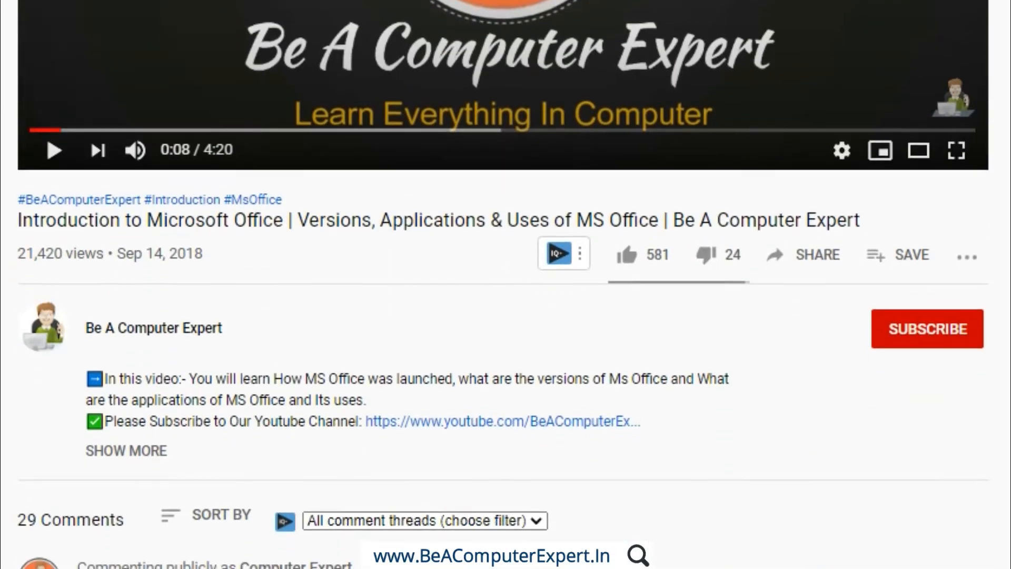
left_click(906, 326)
left_click(966, 326)
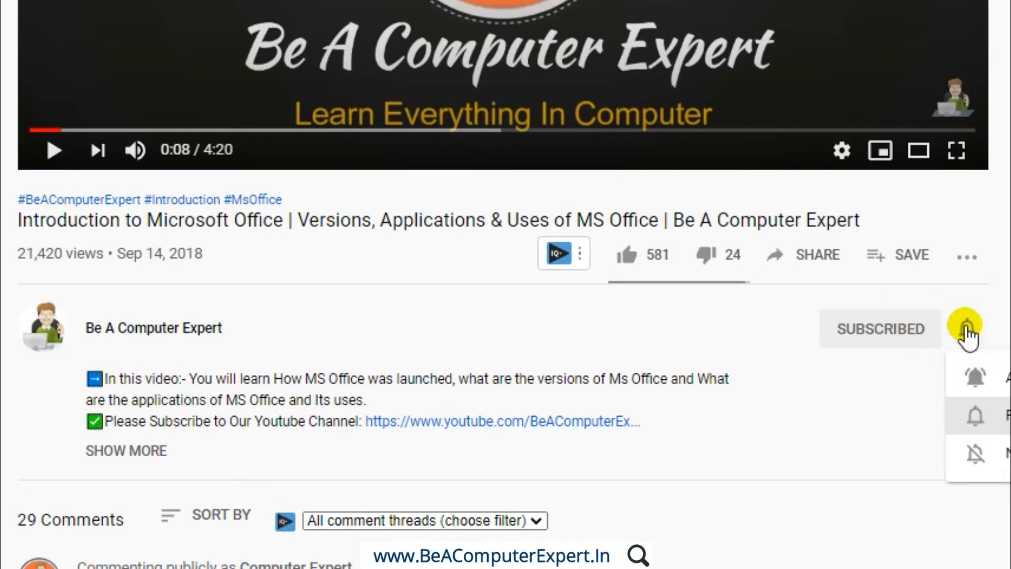
left_click(975, 375)
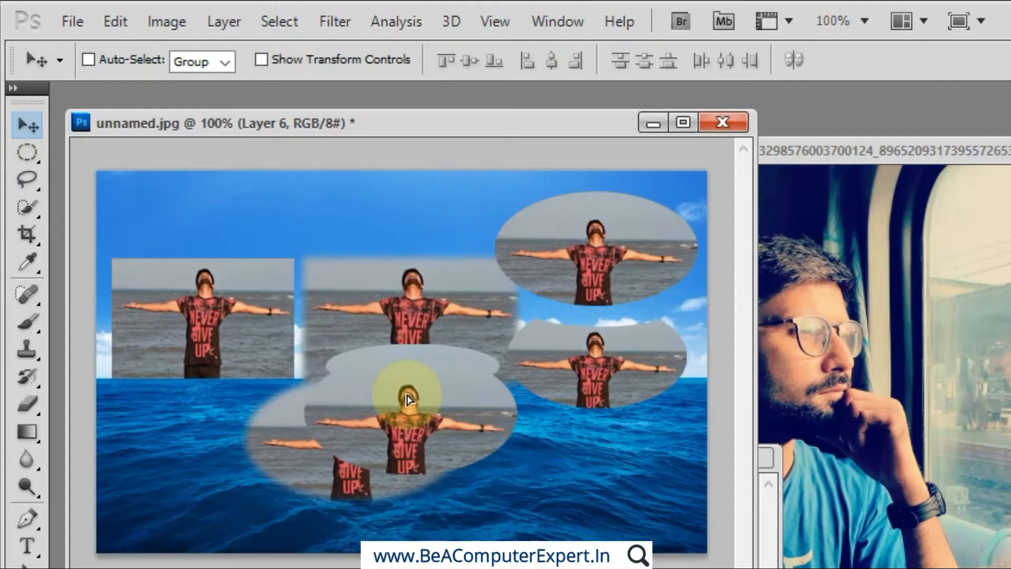
- Move the extended copy to the right of the feathered oval and try to move the rectangular picture with Auto-Select off
left_click_drag(402, 384, 532, 421)
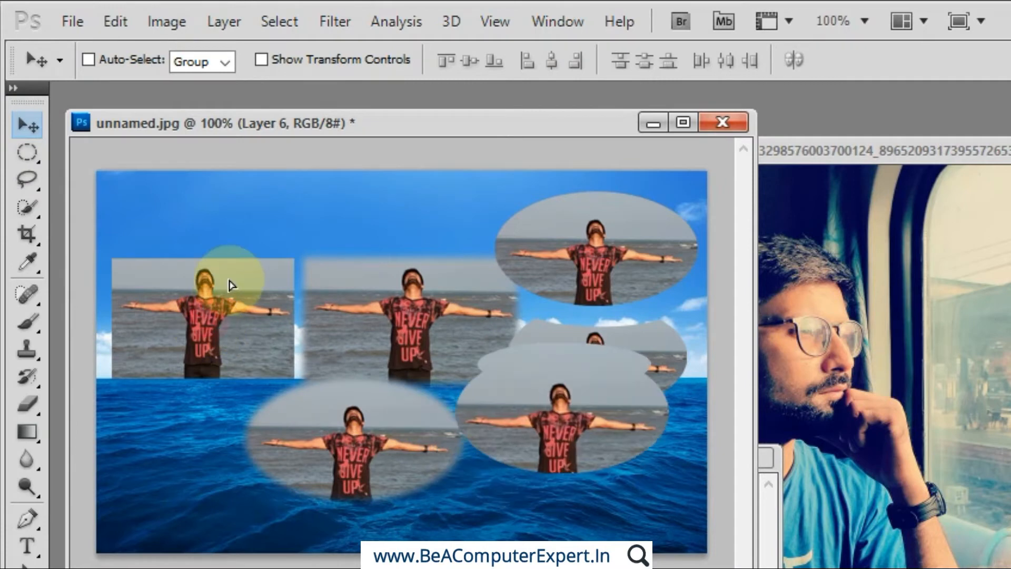
left_click_drag(203, 312, 234, 306)
left_click_drag(562, 388, 515, 417)
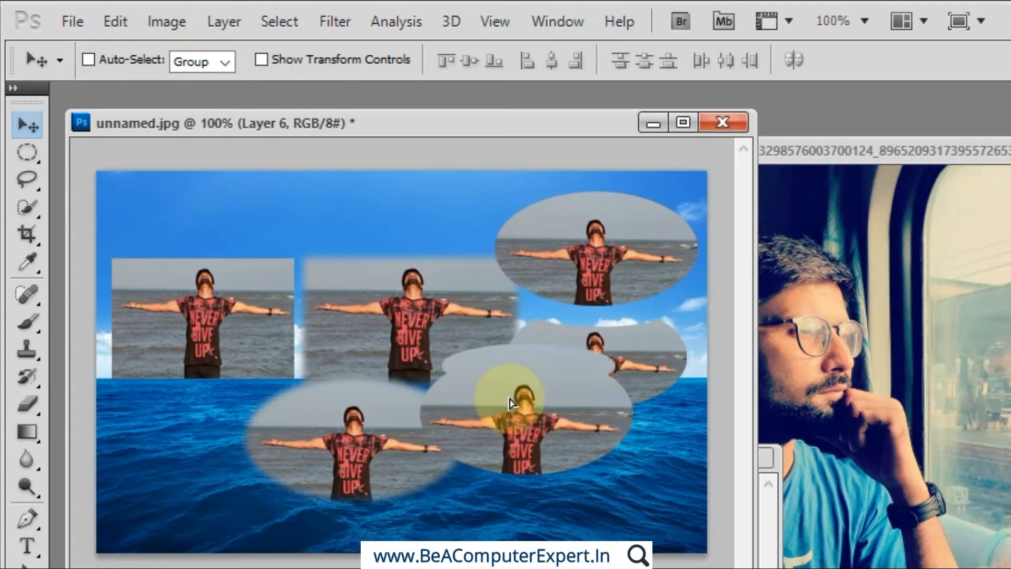
- Step back and forth through the recent moves of the extended elliptical copy
key("ctrl+alt+z")
key("ctrl+alt+z")
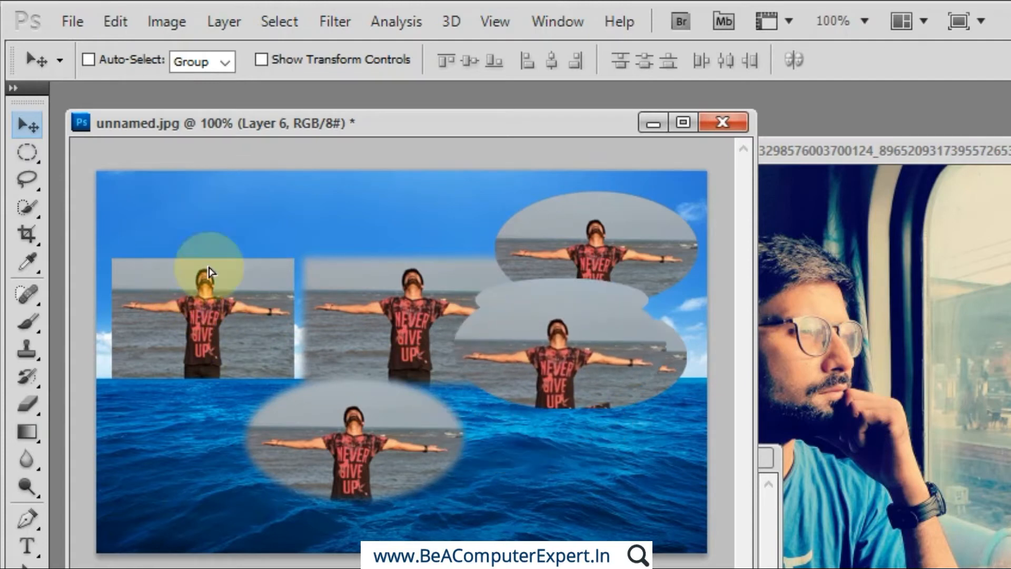
key("ctrl+alt+z")
key("ctrl+alt+z")
key("ctrl+alt+z")
key("ctrl+alt+z")
key("ctrl+alt+z")
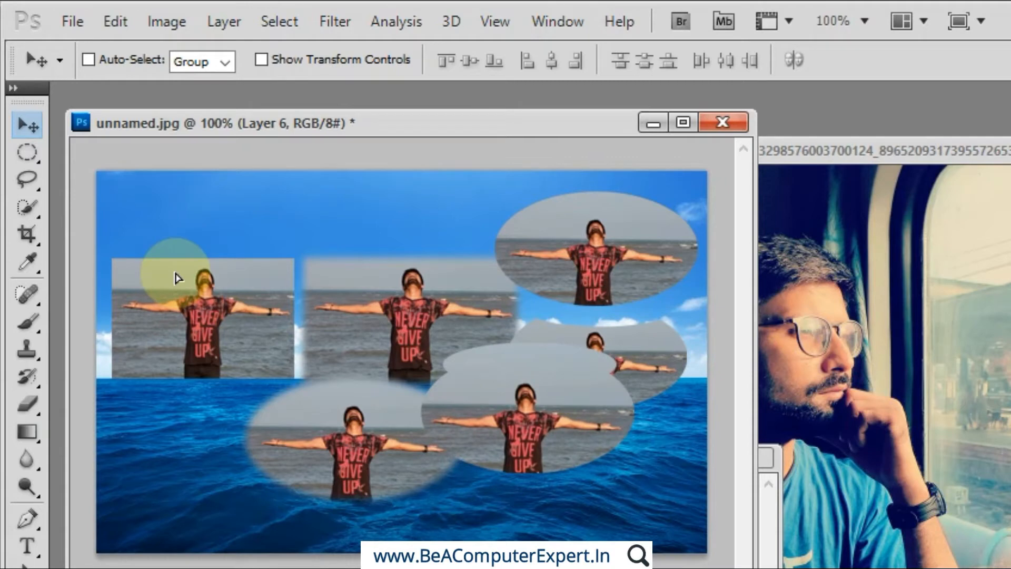
key("ctrl+alt+z")
key("ctrl+alt+z")
key("ctrl+shift+z")
key("ctrl+shift+z")
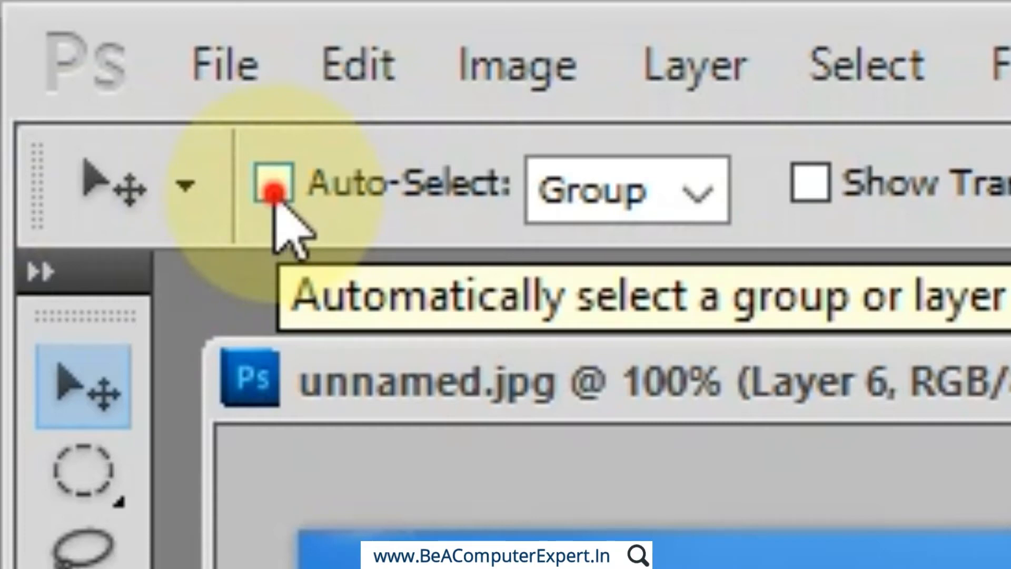
- Turn on Auto-Select for the Move tool and rearrange the rectangular, feathered and oval pictures in unnamed.jpg by picking each one directly
left_click(274, 185)
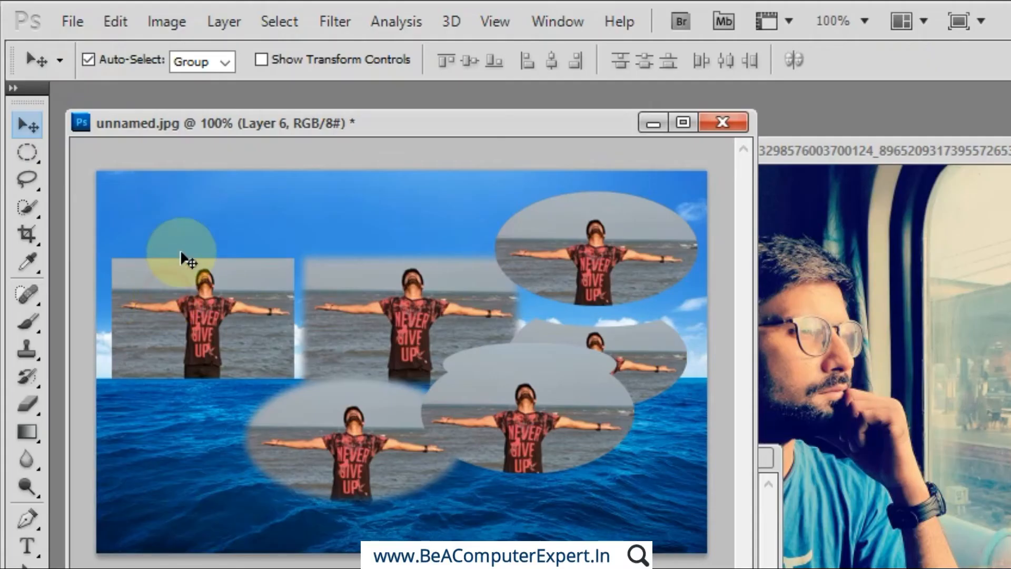
left_click_drag(185, 261, 194, 284)
left_click_drag(368, 303, 387, 254)
left_click(592, 245)
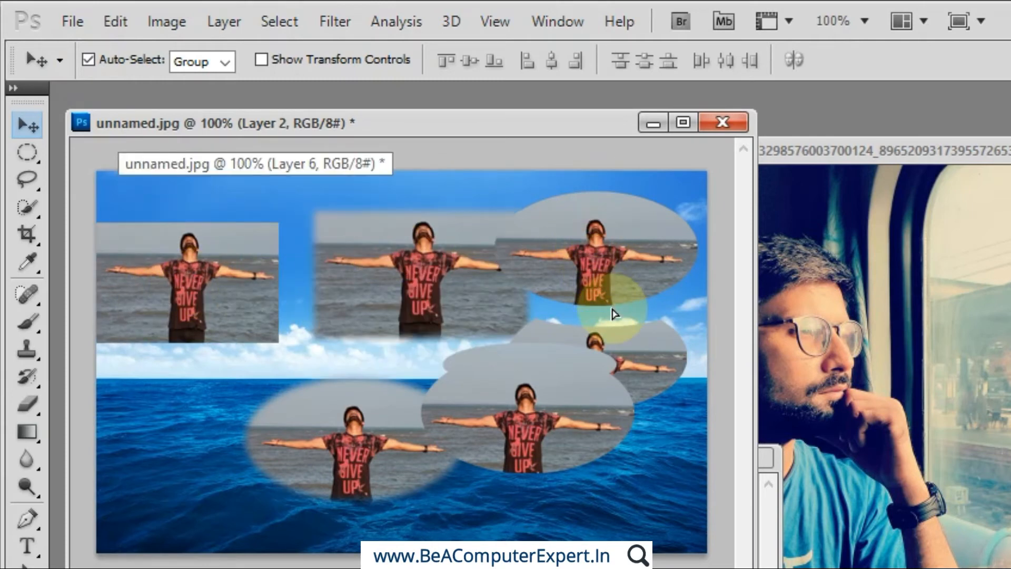
left_click_drag(592, 245, 613, 314)
left_click_drag(368, 440, 227, 431)
left_click_drag(225, 284, 315, 262)
- With Auto-Select kept on, move the rectangular picture down and left, and shift the unfeathered oval back up
left_click(93, 72)
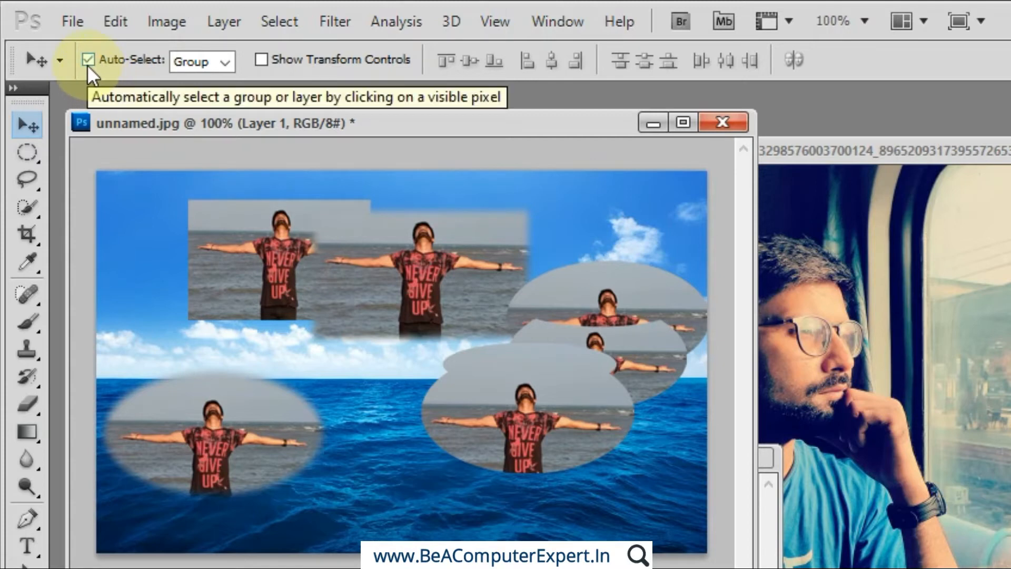
left_click(292, 264)
left_click_drag(294, 266, 255, 326)
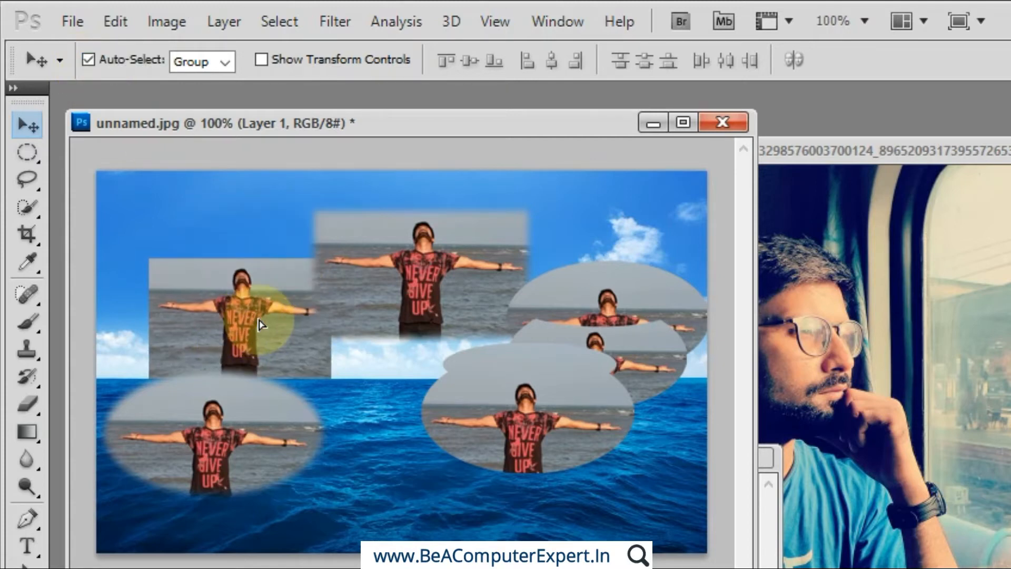
left_click_drag(590, 260, 589, 253)
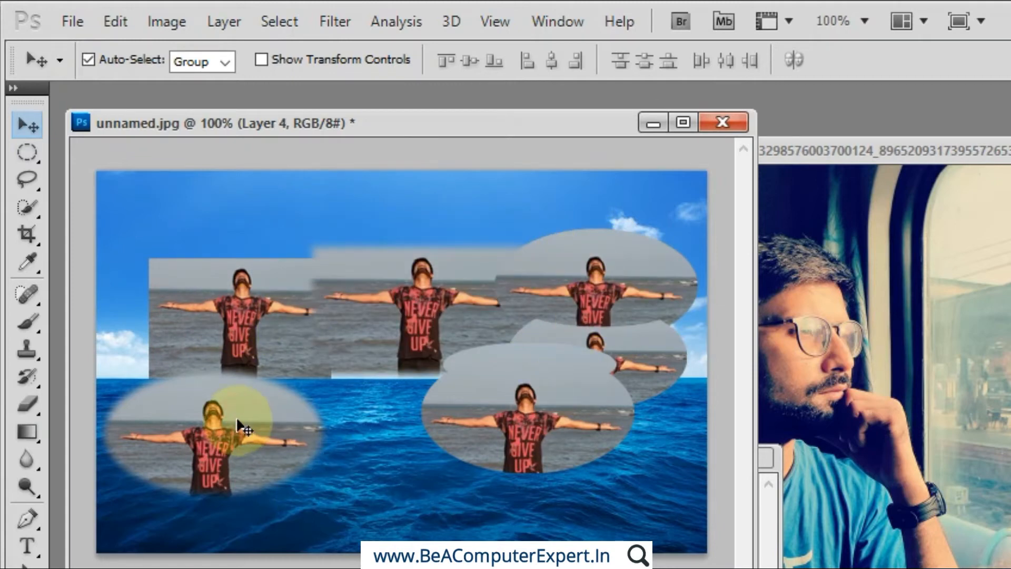
- Delete the feathered oval, the sharp-edged rectangular picture and the extended oval on Layer 6 from unnamed.jpg
key("Delete")
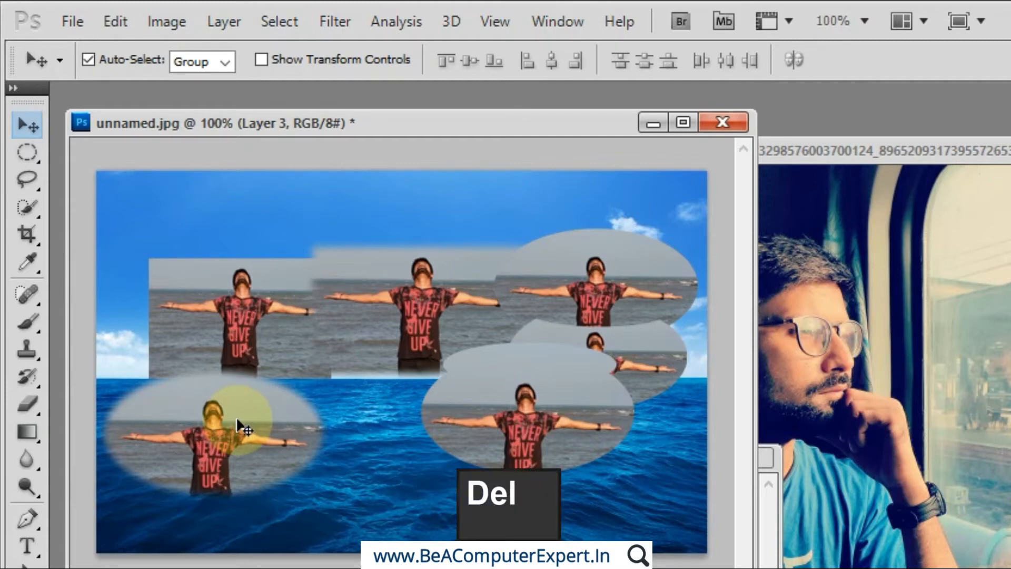
left_click(230, 336)
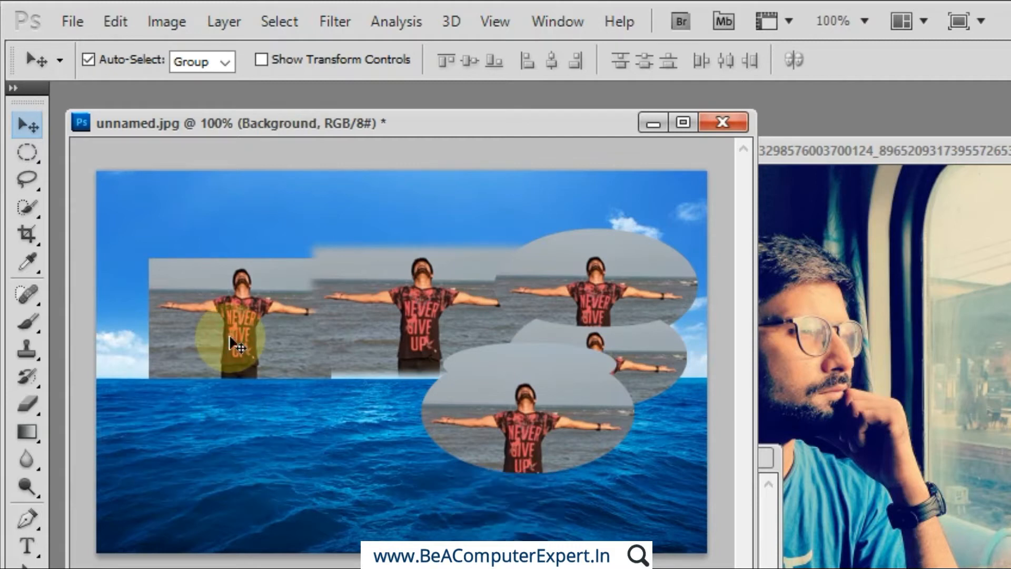
key("Delete")
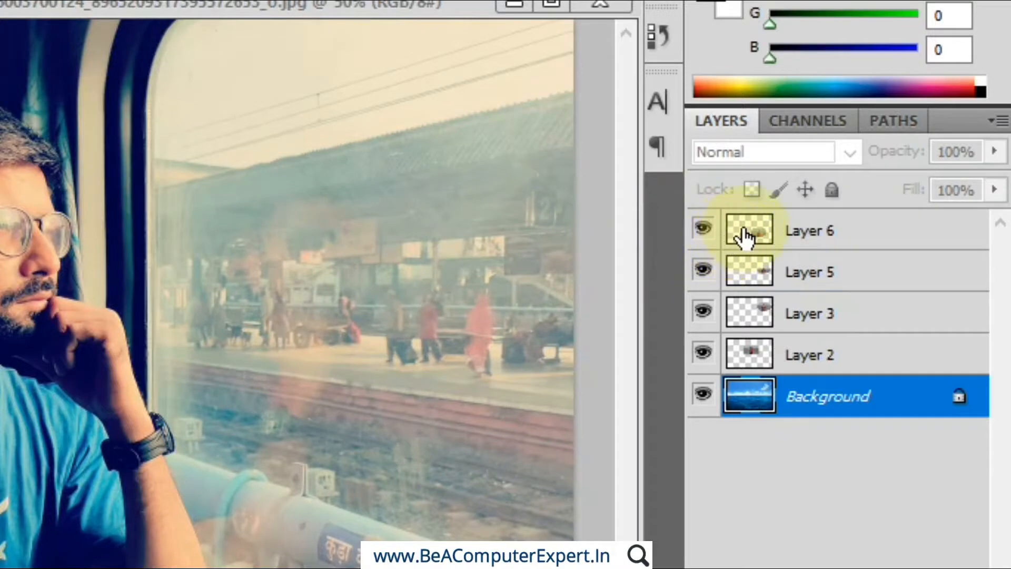
left_click(807, 247)
key("Delete")
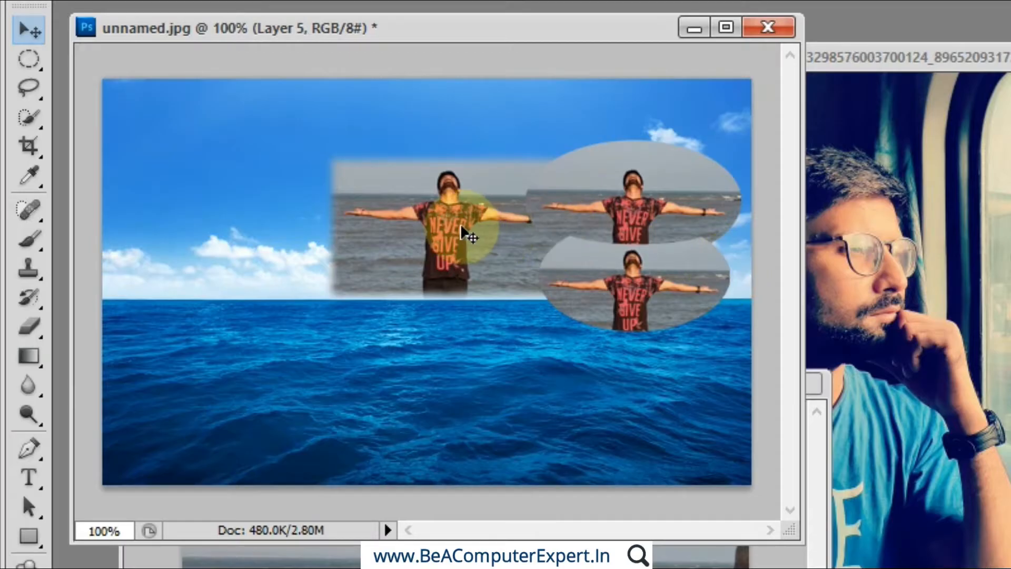
- Delete the feathered rectangular picture and the two remaining oval pictures, leaving only the sea background in unnamed.jpg
left_click_drag(462, 234, 362, 253)
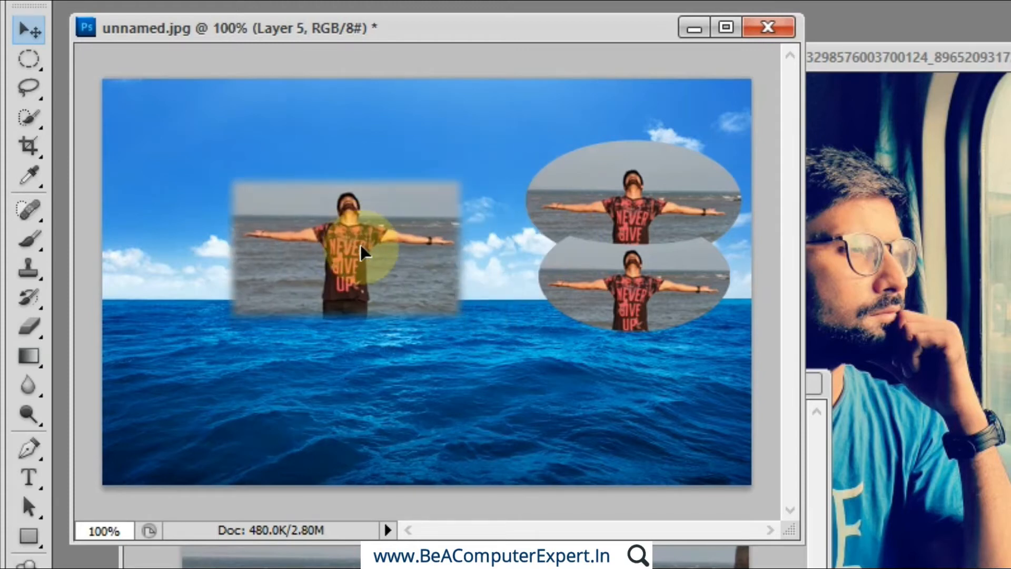
key("Delete")
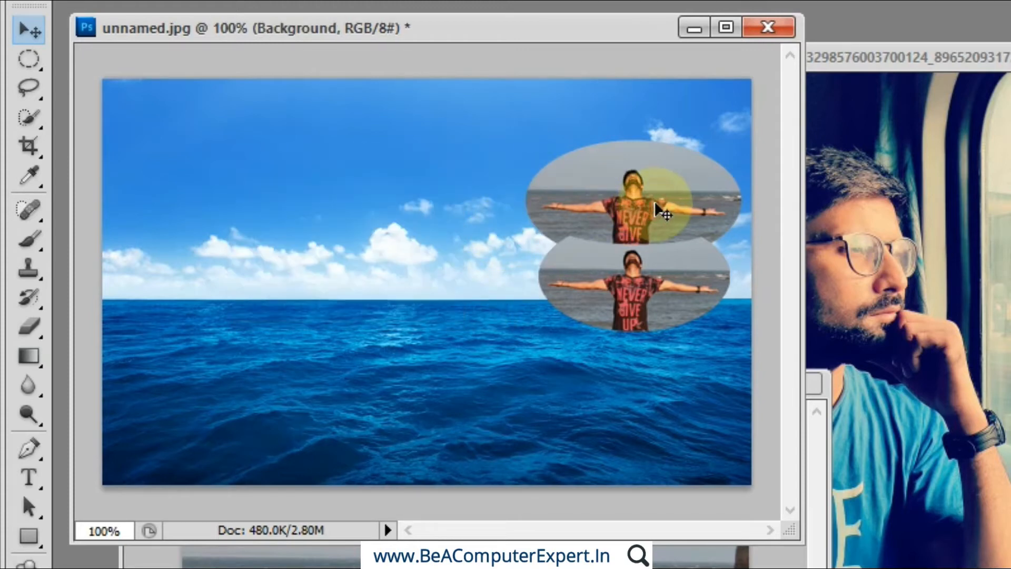
left_click(655, 205)
key("Delete")
left_click(639, 292)
key("Delete")
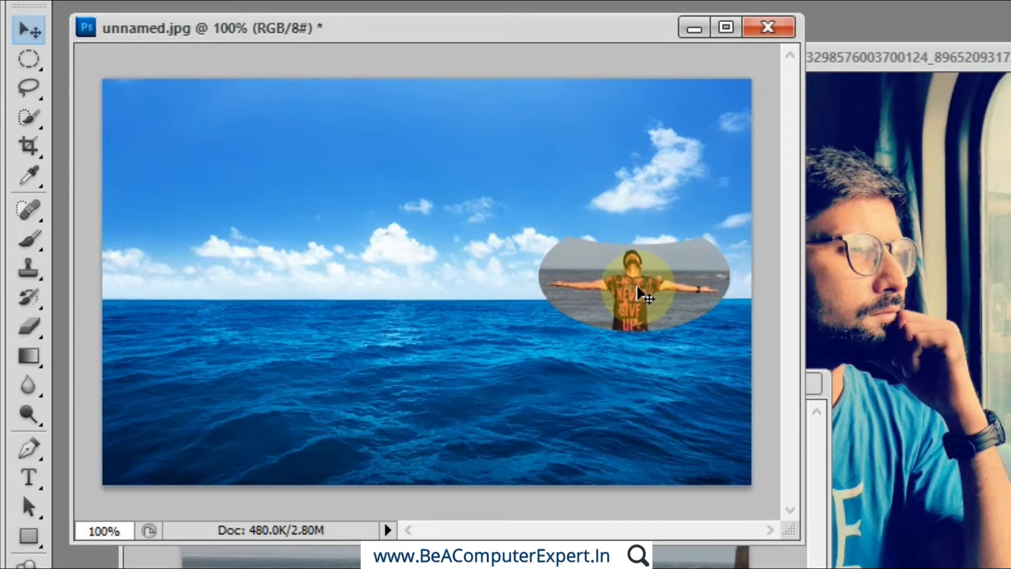
- Select a one-pixel row across the sea just below the horizon with the Single Row Marquee Tool
right_click(30, 59)
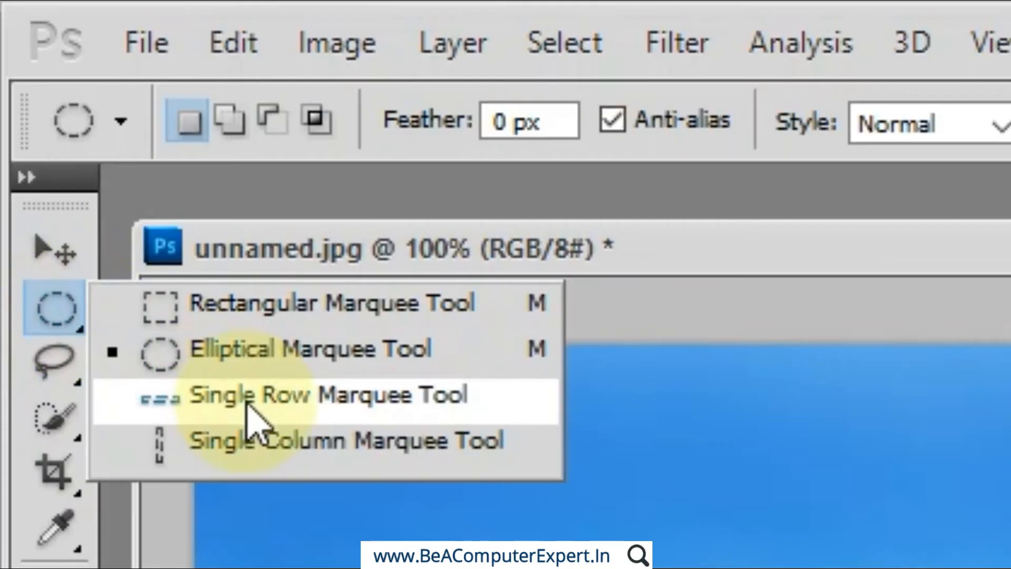
left_click(971, 303)
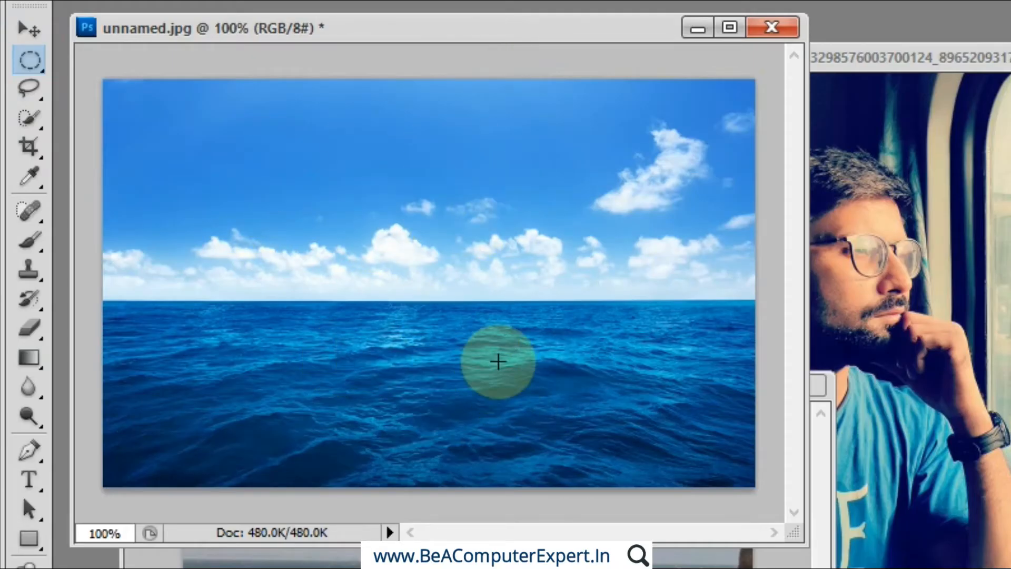
right_click(29, 59)
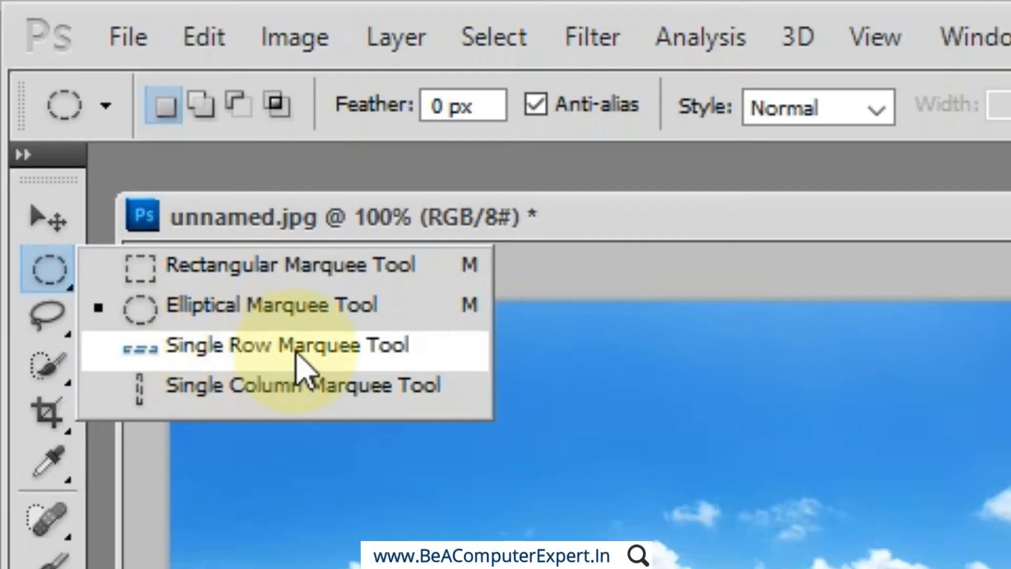
left_click(295, 354)
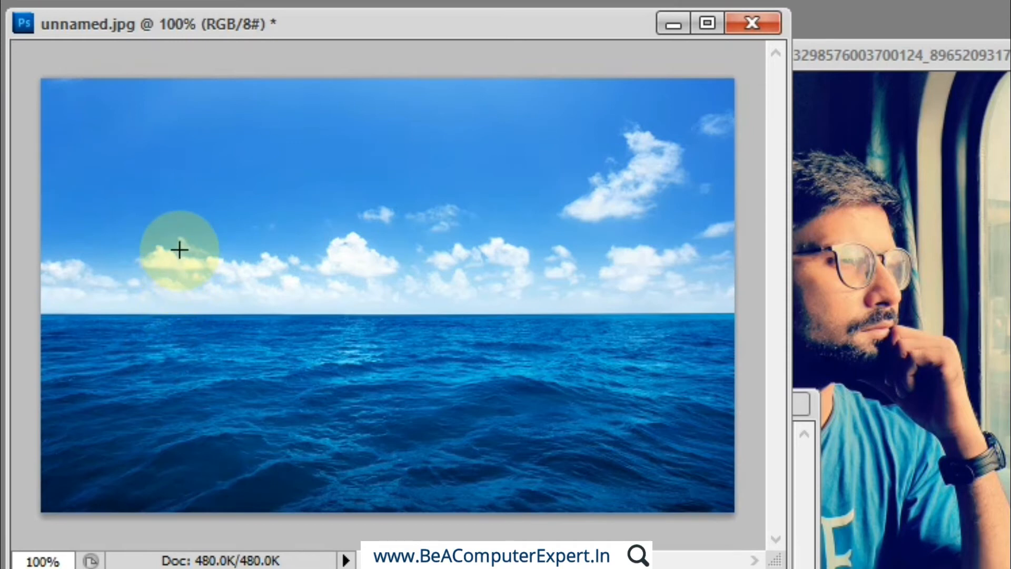
left_click(189, 356)
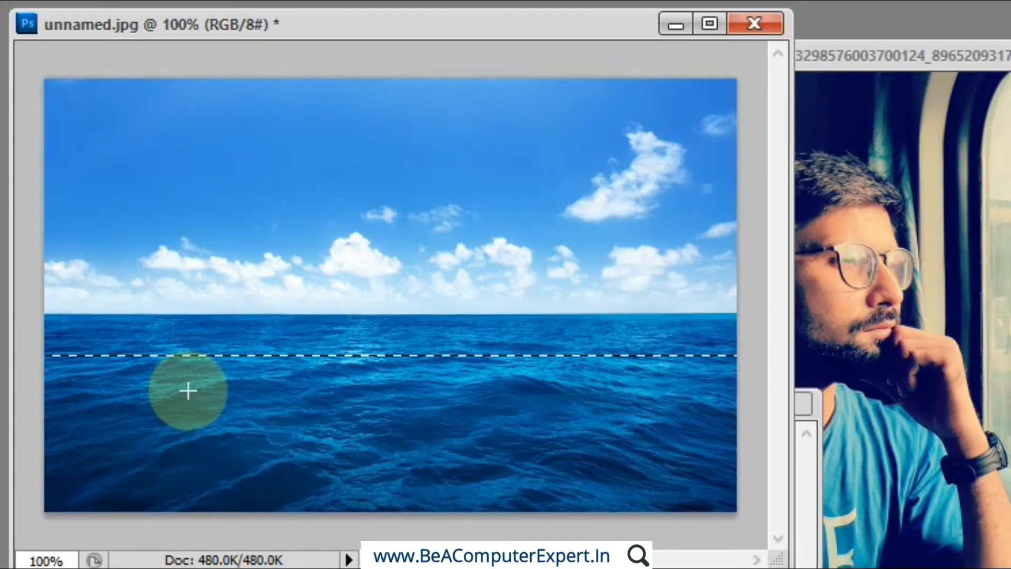
- Stretch the selected pixel row up and down with Free Transform until it fills the whole image, and apply the transformation
key("ctrl+t")
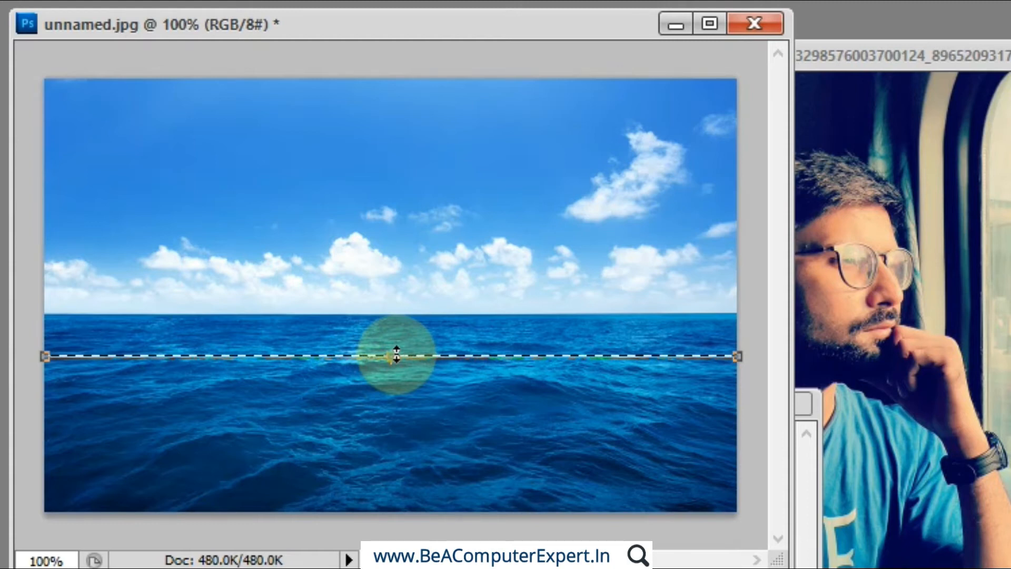
mouse_move(396, 354)
left_mouse_down()
mouse_move(395, 230)
mouse_move(415, 74)
left_mouse_up()
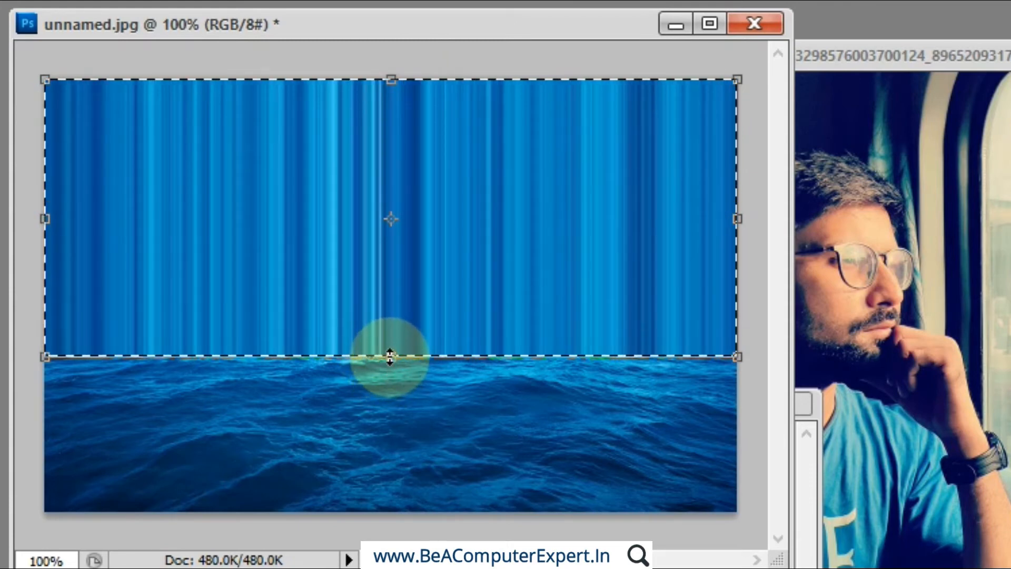
left_click_drag(390, 357, 398, 507)
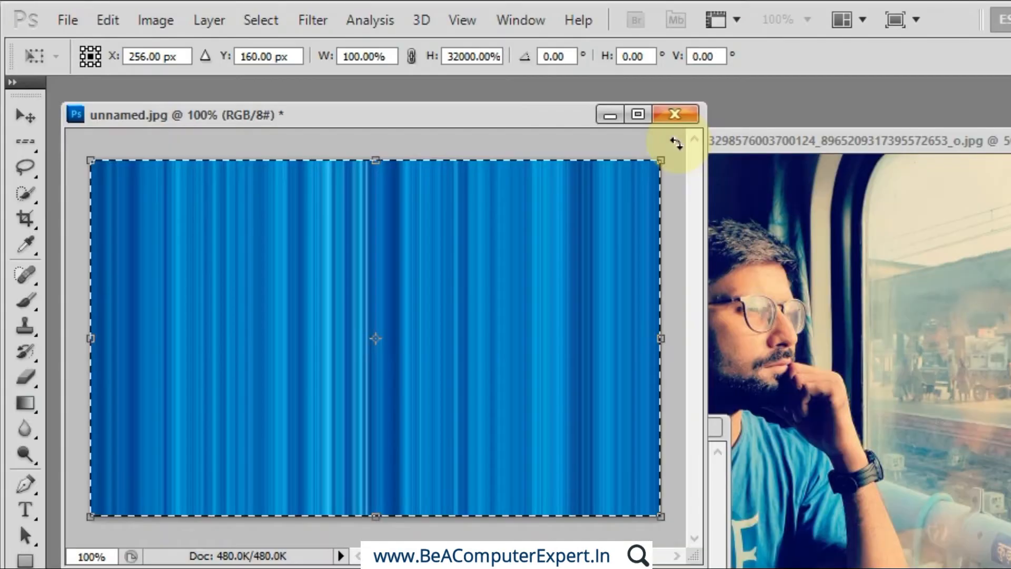
left_click_drag(579, 230, 344, 199)
left_click_drag(589, 131, 536, 239)
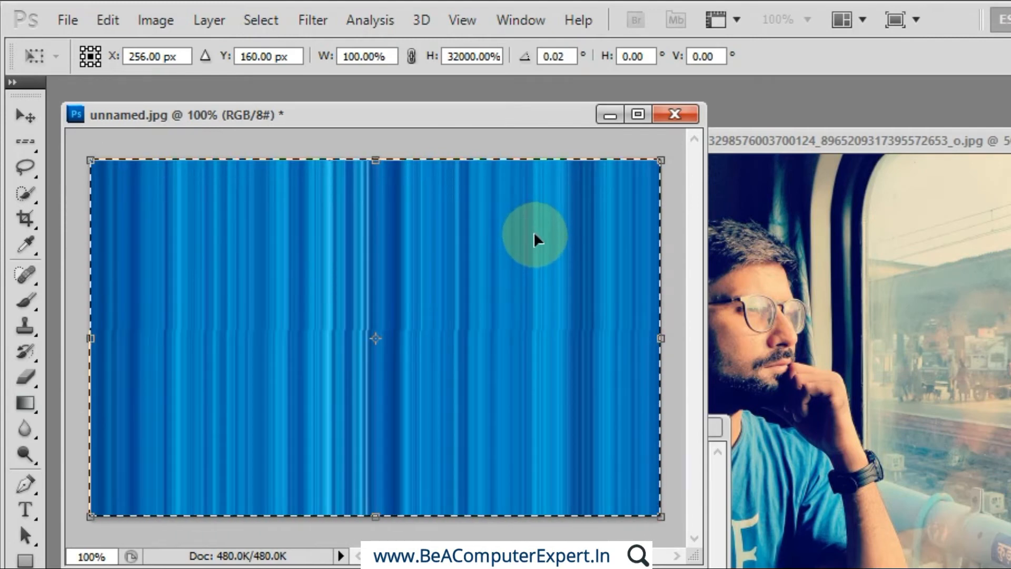
key("Return")
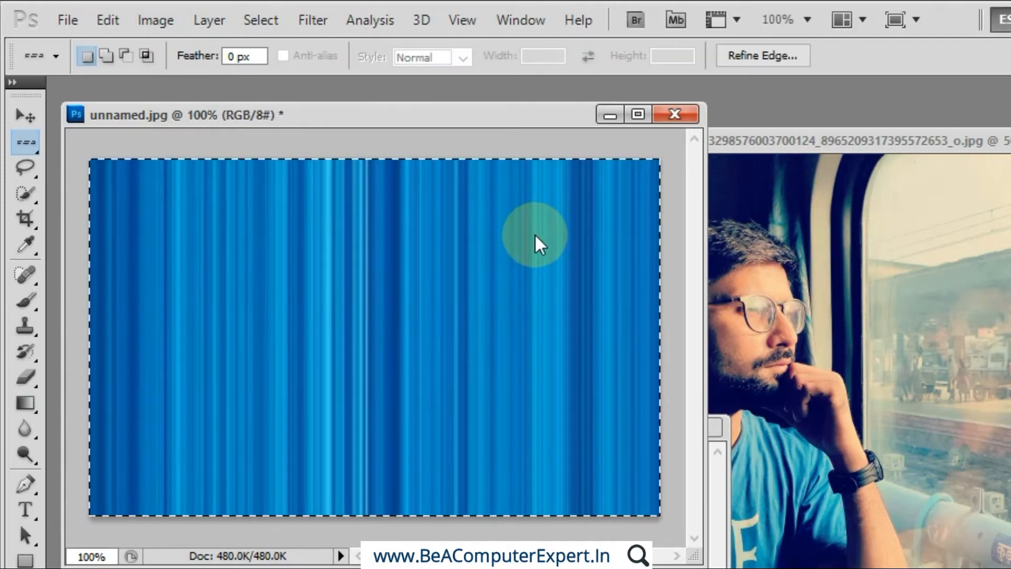
- Copy the striped area into the photo of the man with outstretched arms, move it up with the Move tool and delete it
left_click_drag(477, 263, 463, 306)
left_click_drag(309, 204, 316, 416)
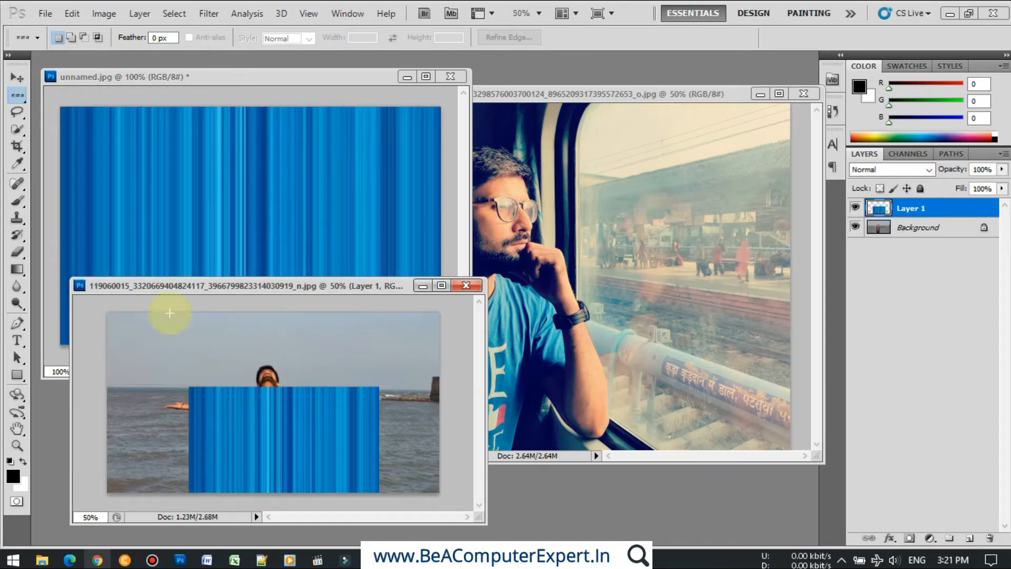
left_click(15, 77)
left_click_drag(305, 463, 283, 410)
key("Delete")
- Return to unnamed.jpg and step back through the history to undo the row stretch and the single row selection
left_click(324, 236)
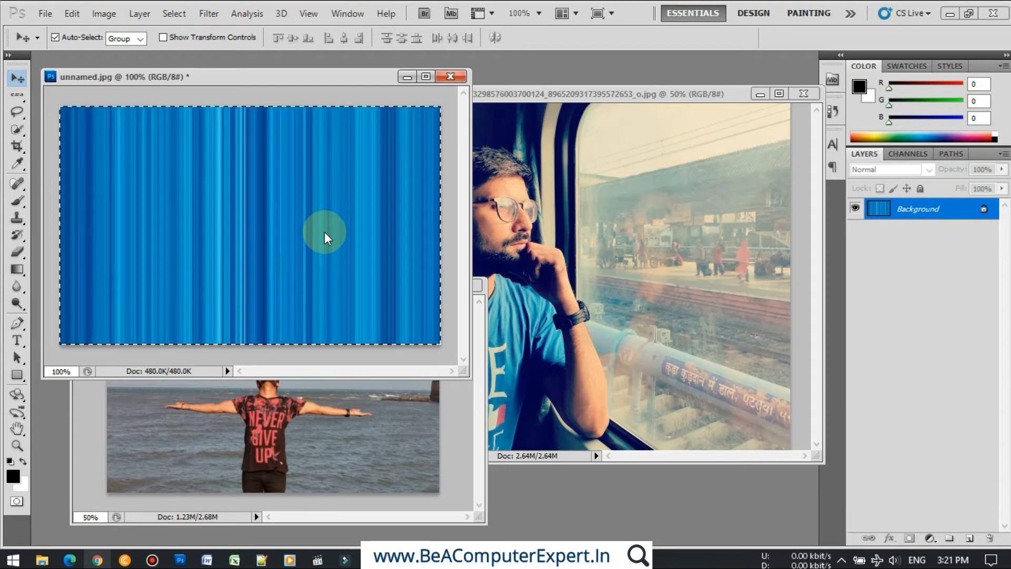
key("ctrl+z")
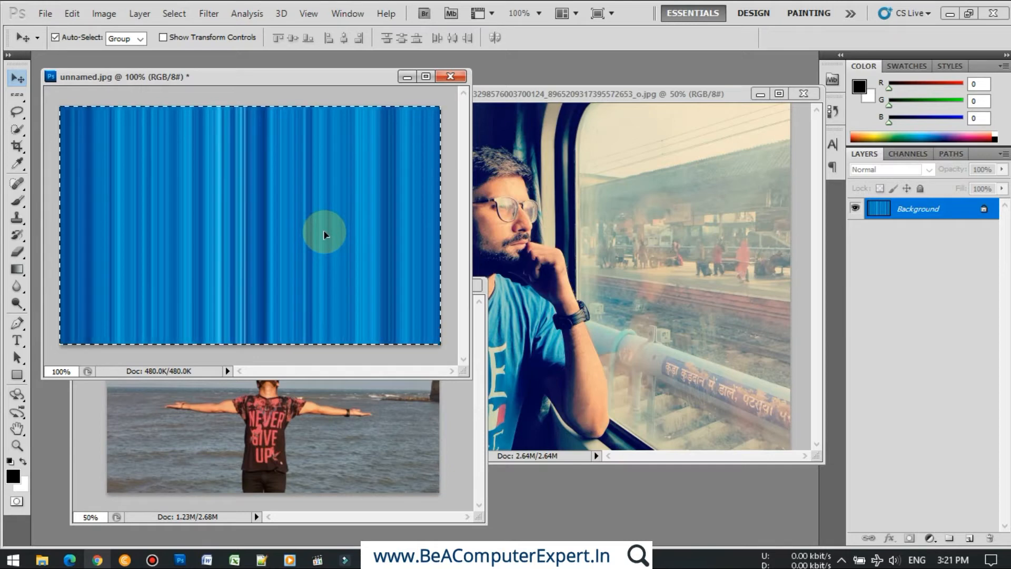
key("ctrl+alt+z")
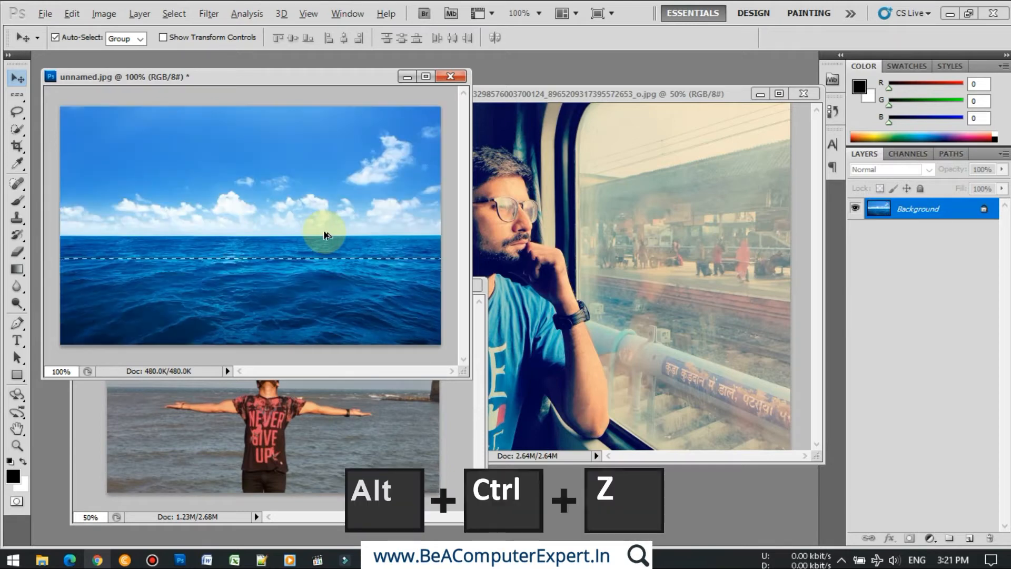
key("ctrl+alt+z")
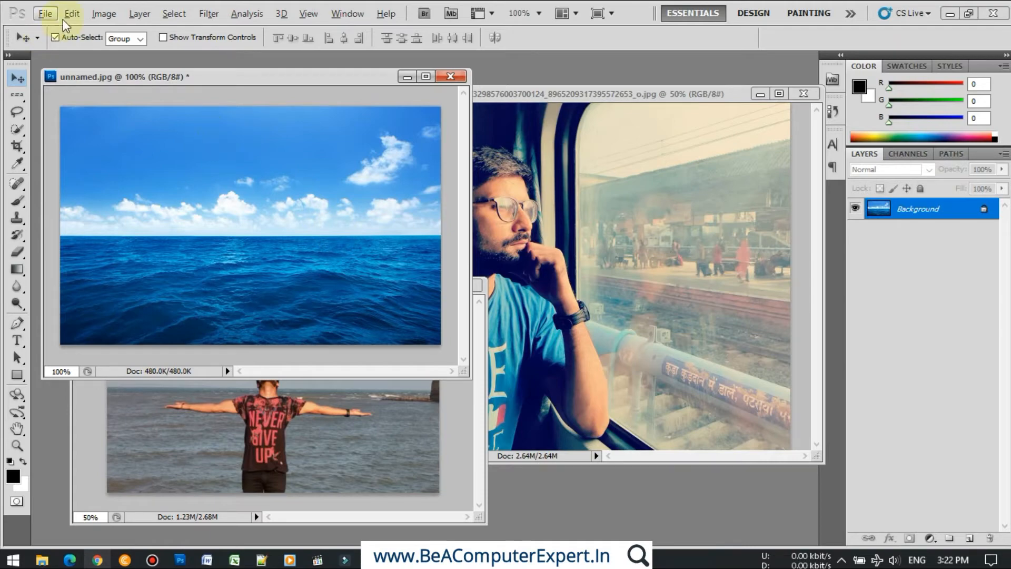
- Set History States to 1000 in the Performance preferences and apply the change
left_click(77, 14)
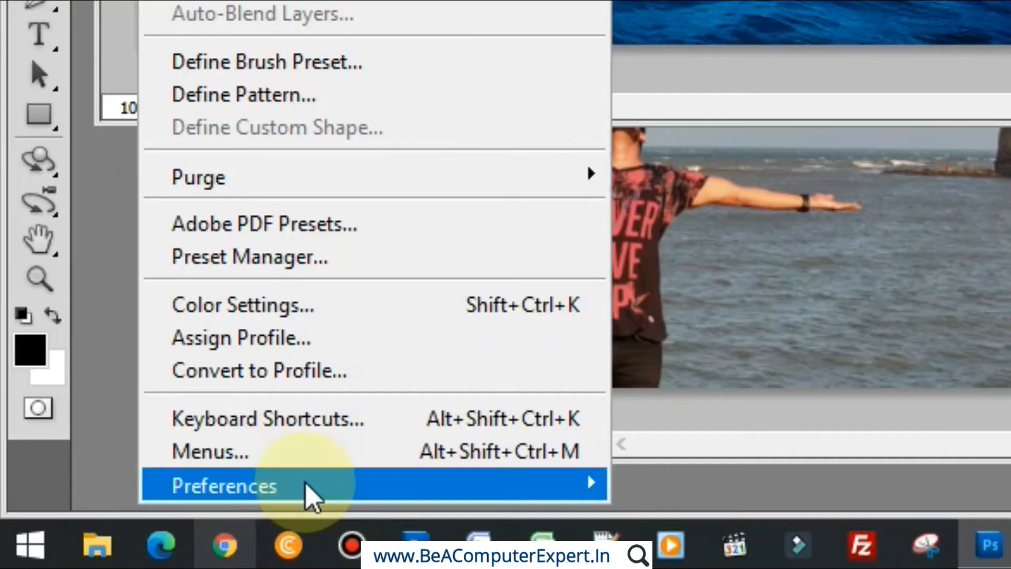
mouse_move(132, 534)
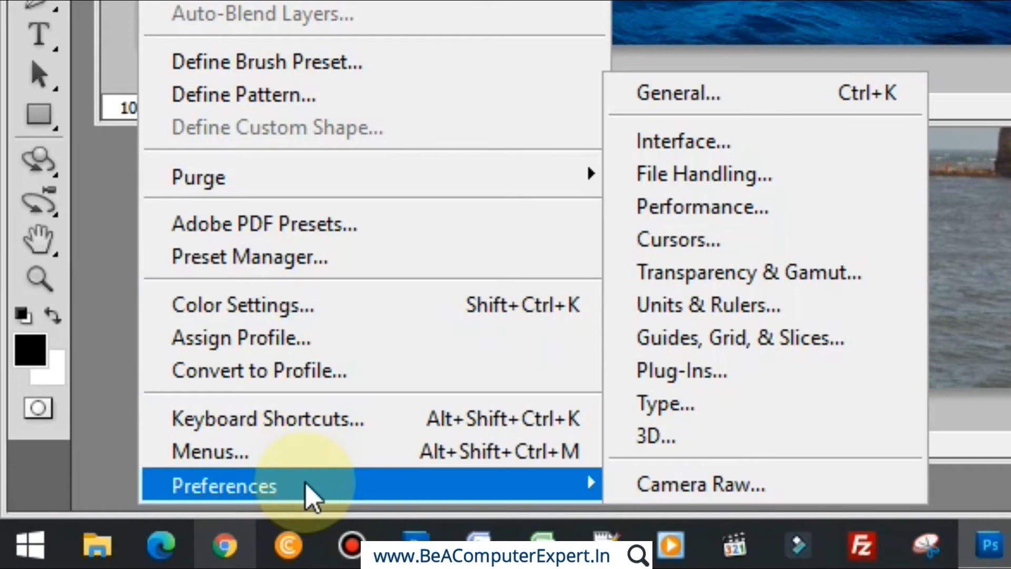
left_click(691, 98)
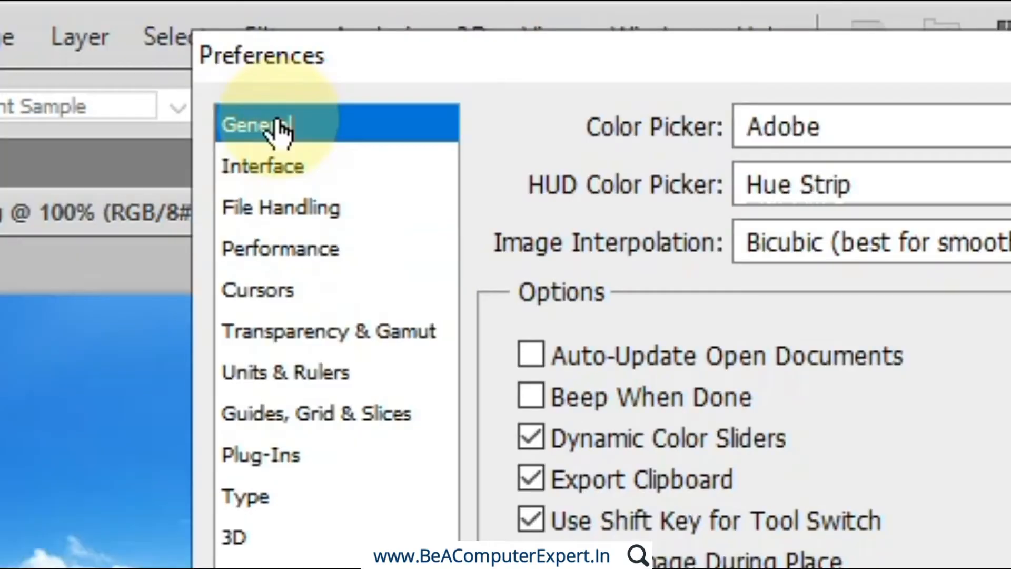
left_click(285, 258)
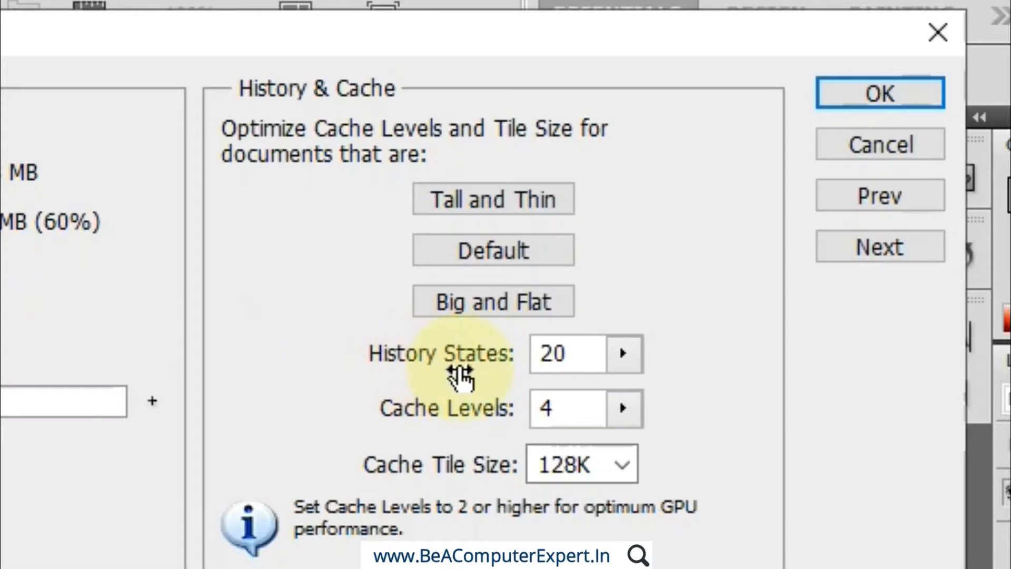
double_click(569, 352)
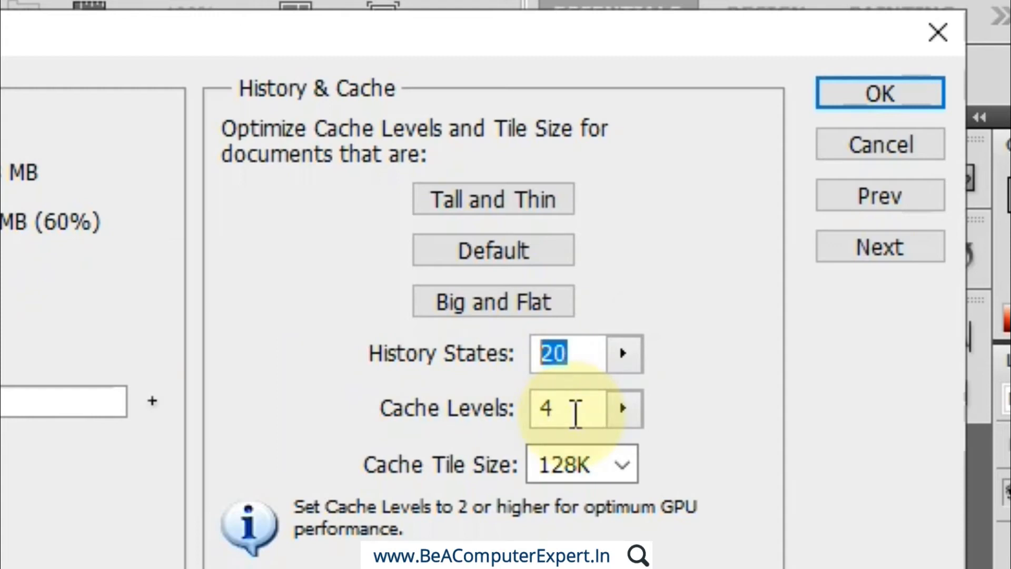
type("1000")
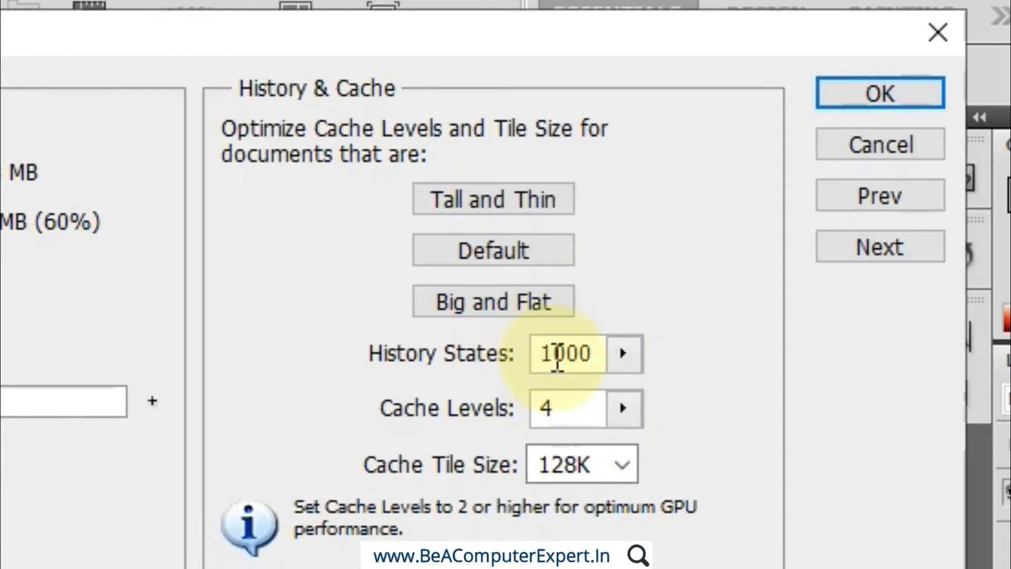
left_click(850, 101)
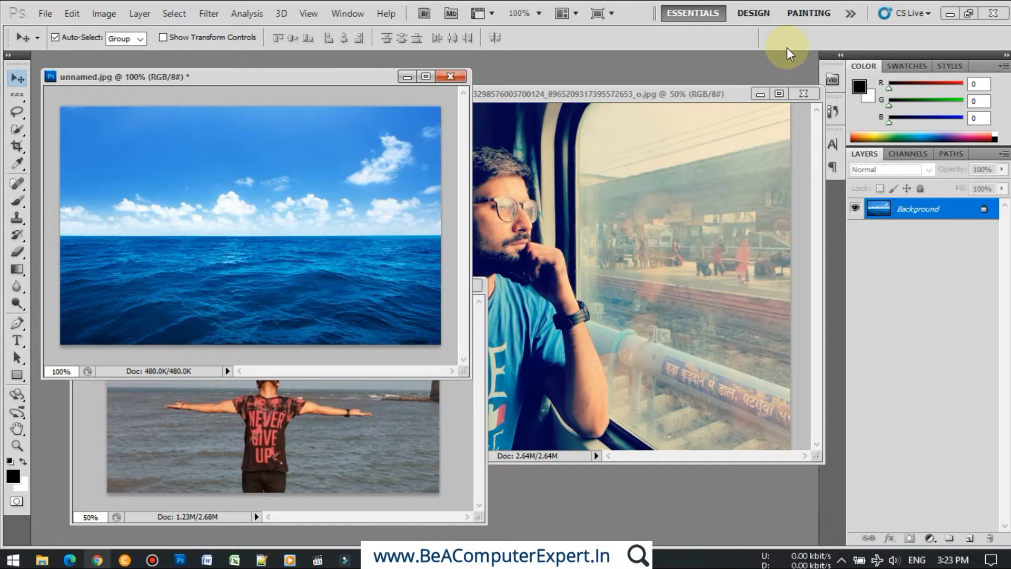
- Try to step further backward through the earlier edits of unnamed.jpg
key("ctrl+alt+z")
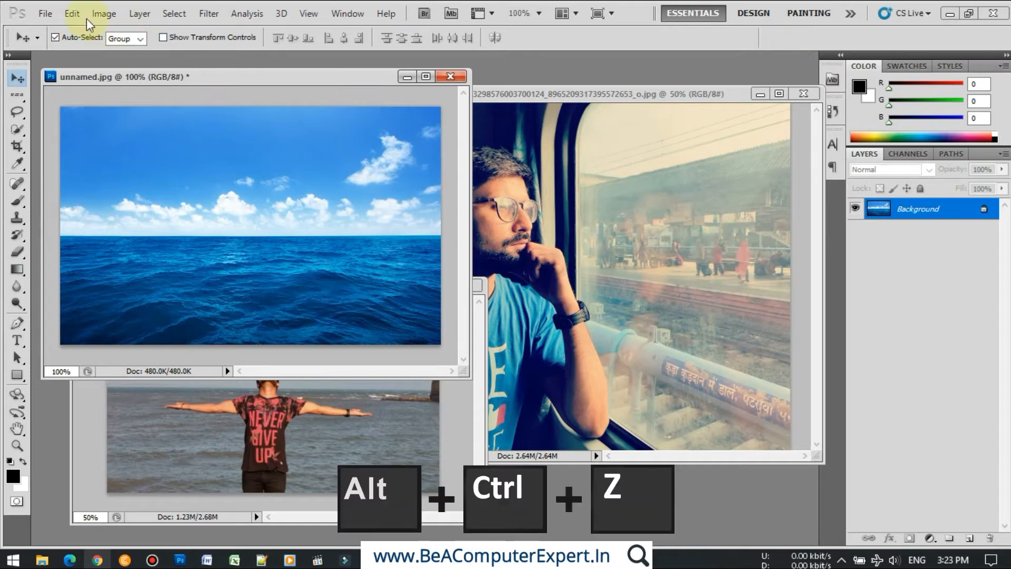
left_click(73, 13)
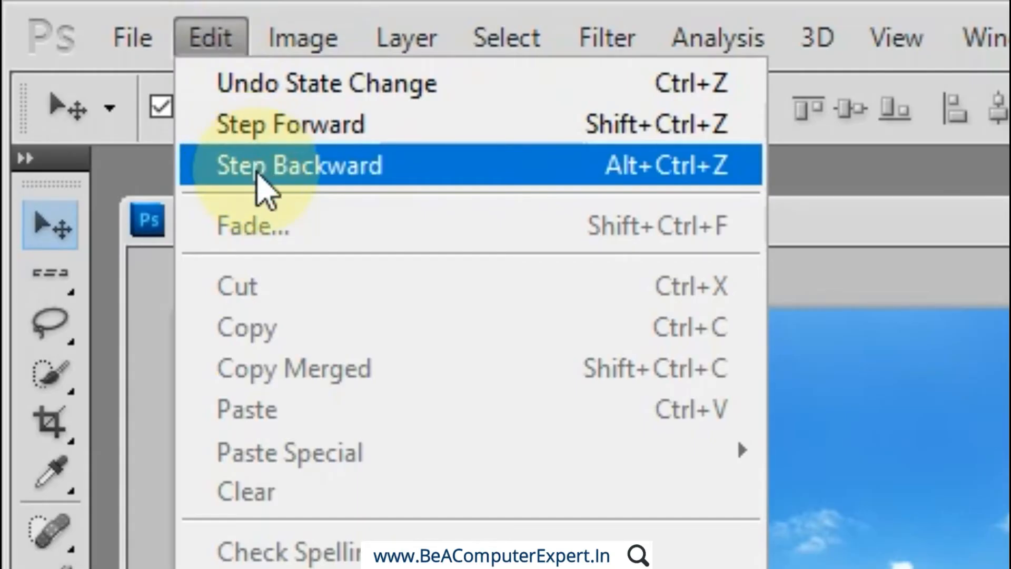
left_click(258, 174)
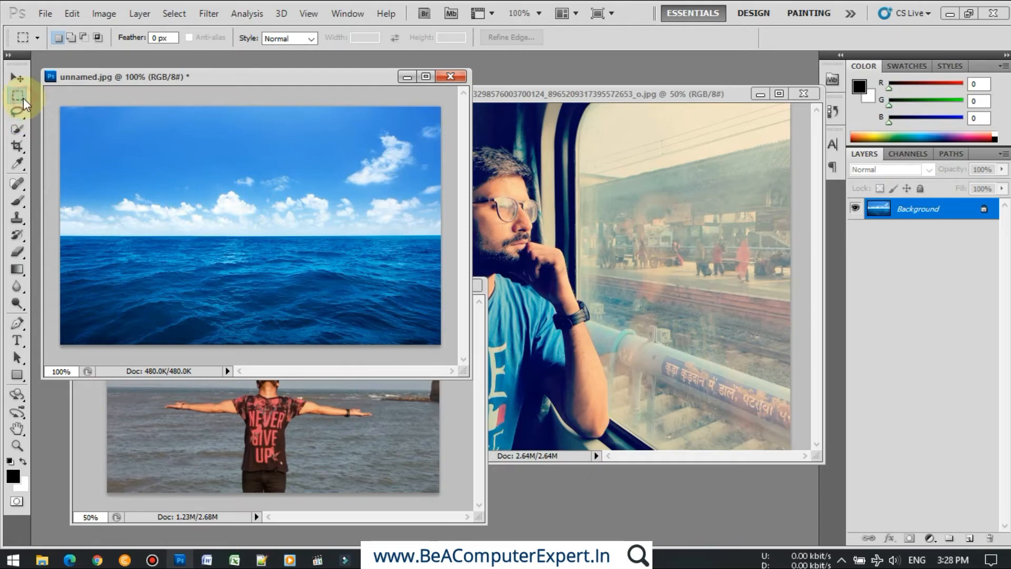
- Select a one-pixel column through the middle of unnamed.jpg with the Single Column Marquee Tool
right_click(23, 99)
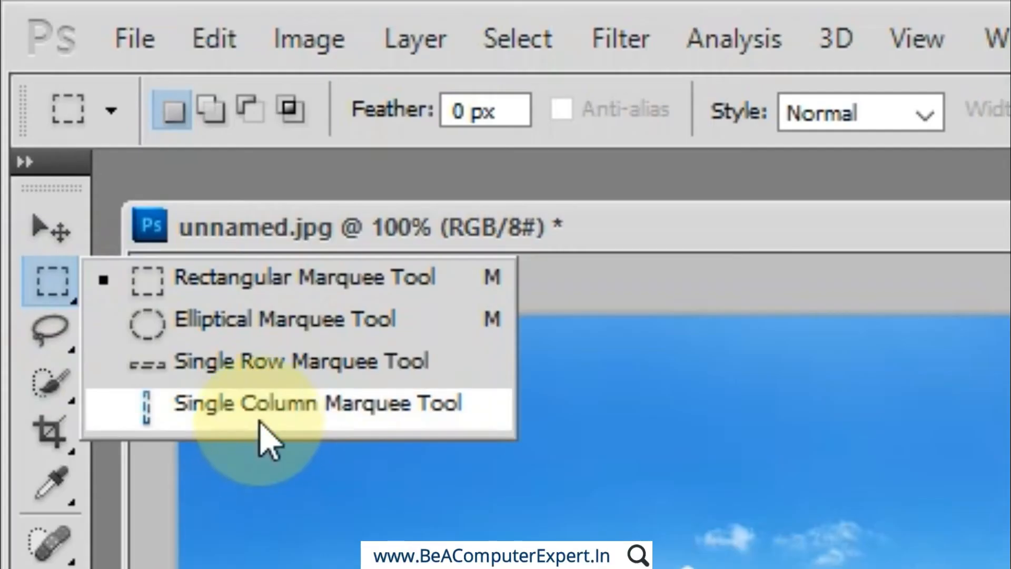
left_click(260, 424)
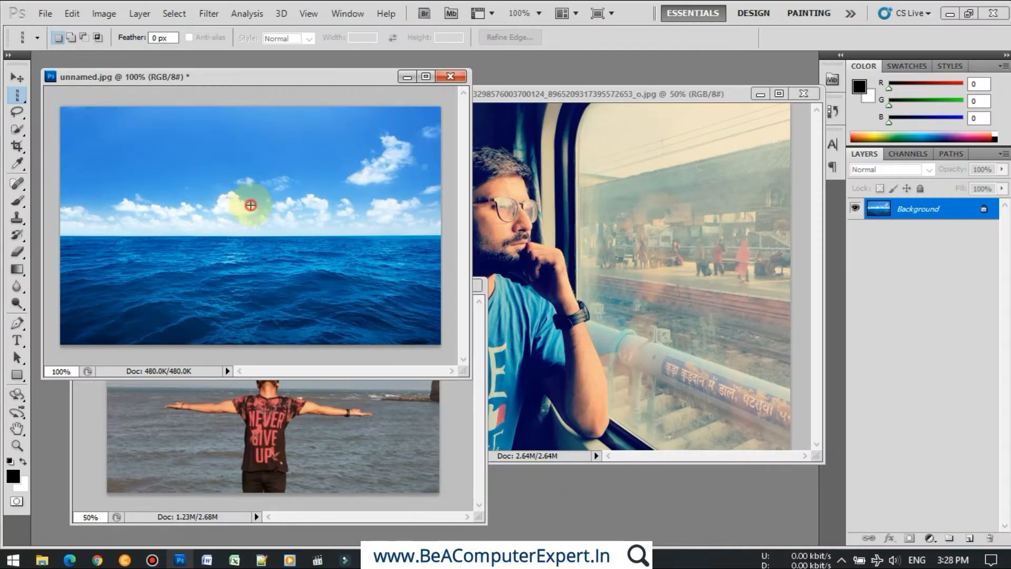
left_click(251, 205)
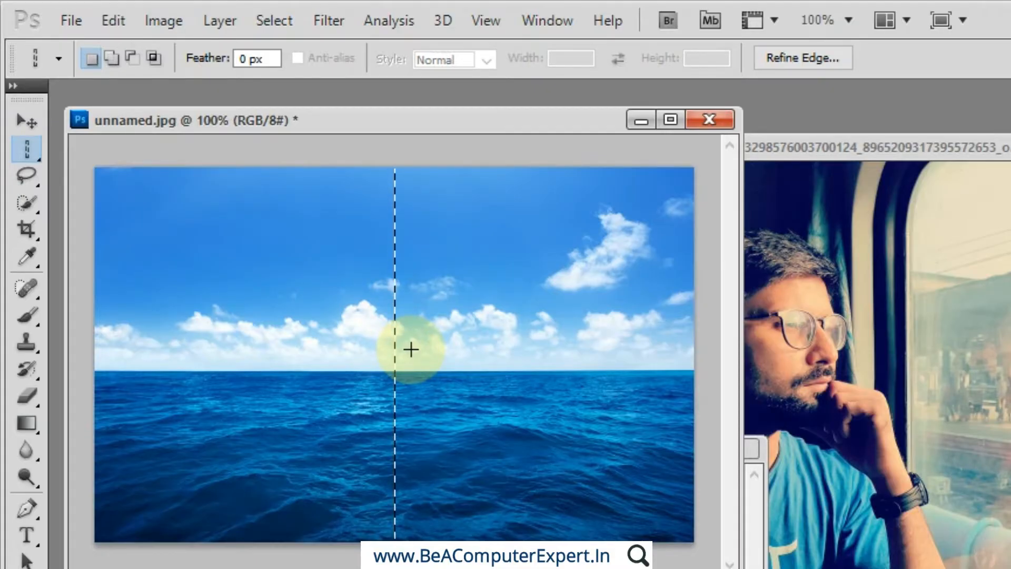
- Stretch the selected pixel column of unnamed.jpg with Free Transform to both side edges, filling the full canvas width
key("ctrl+t")
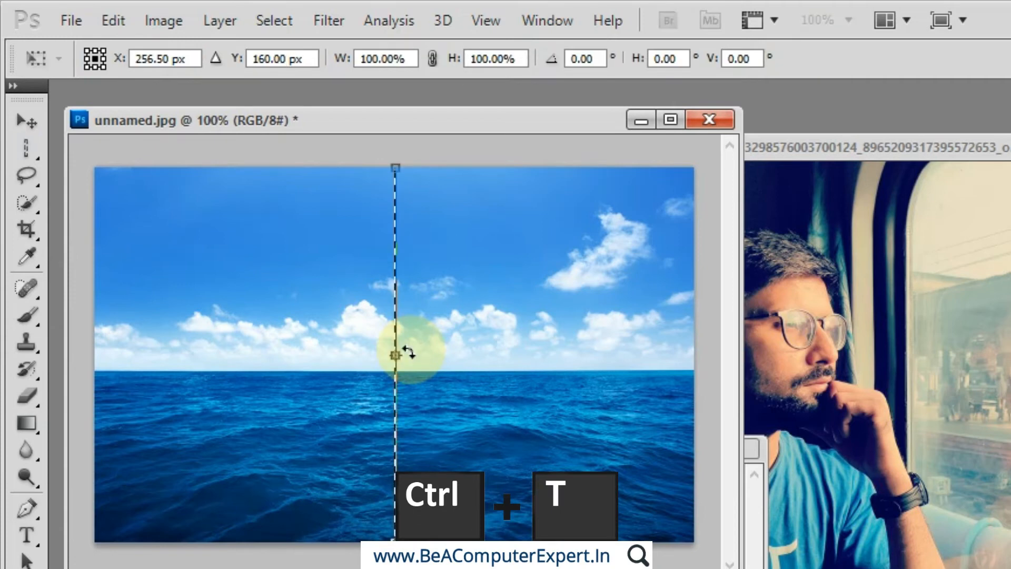
left_click(389, 202)
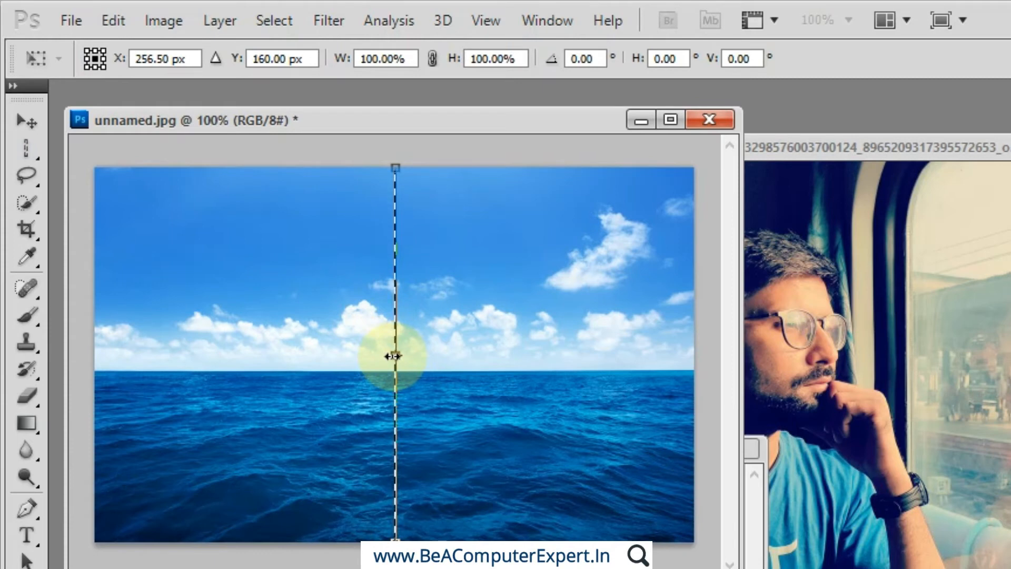
left_click_drag(392, 357, 90, 361)
left_click_drag(397, 355, 697, 361)
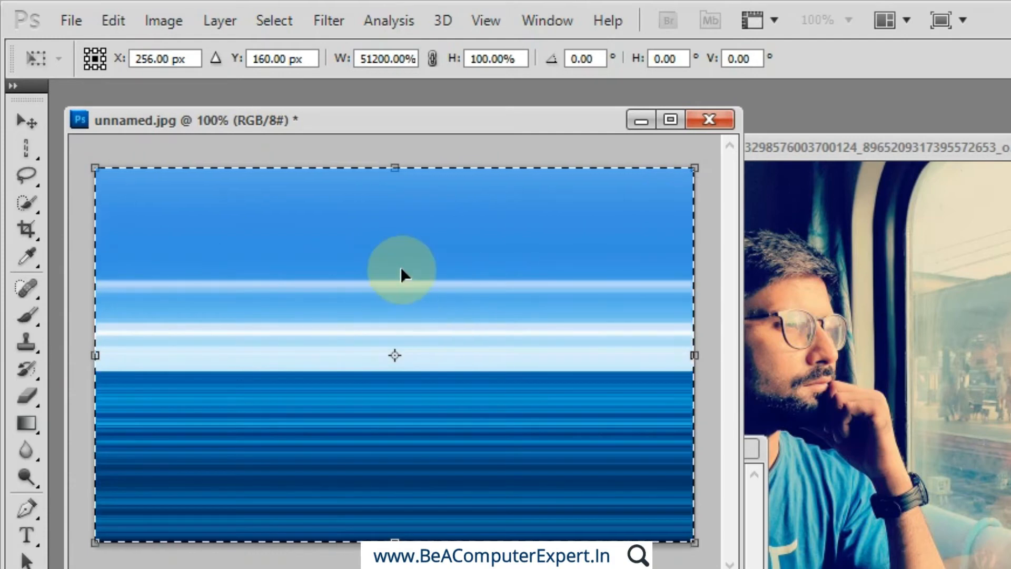
key("Return")
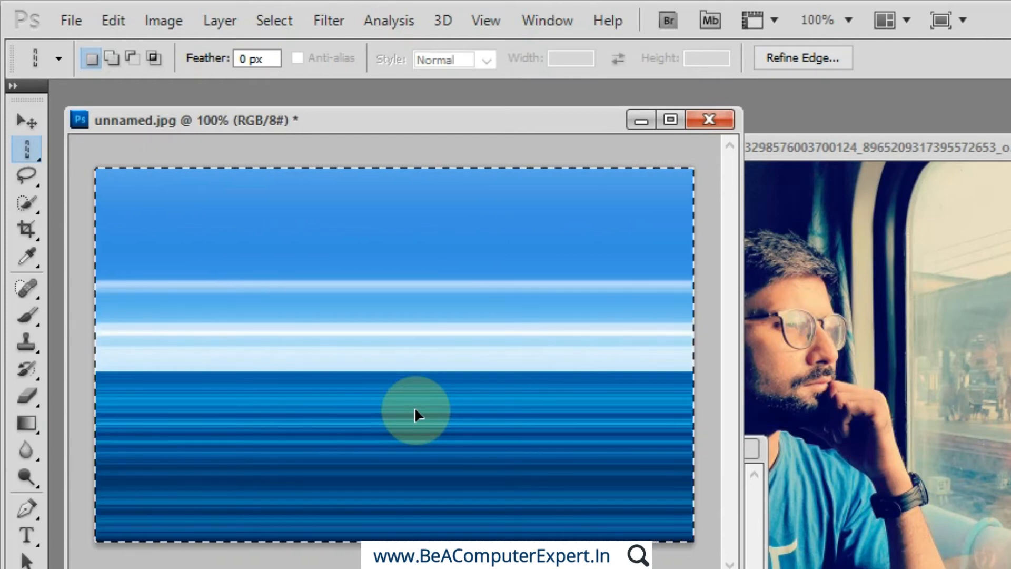
- Clear the selection using the Rectangular Marquee Tool, select all of unnamed.jpg, and deselect it again
left_click(27, 150)
left_click(74, 153)
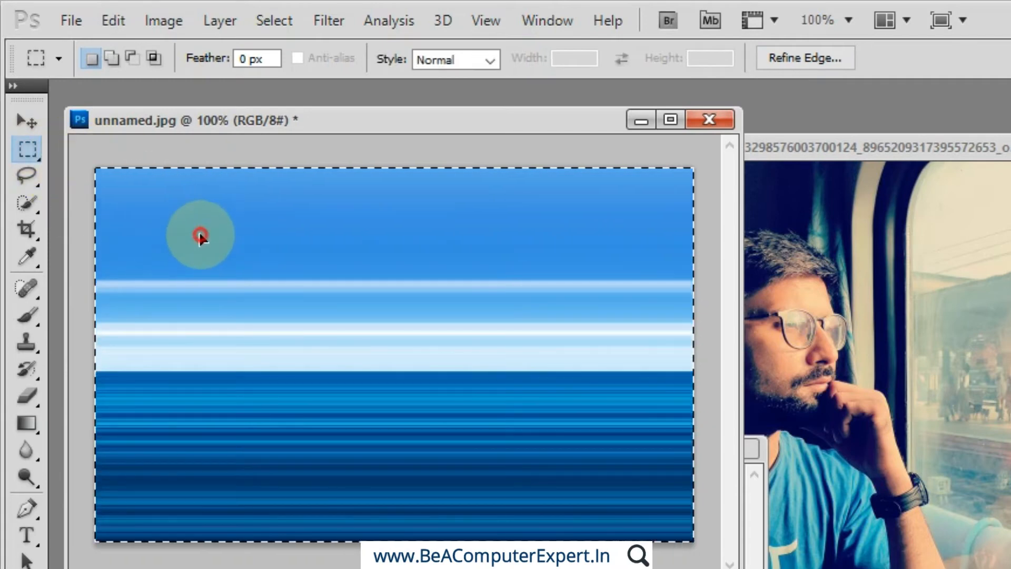
left_click(217, 150)
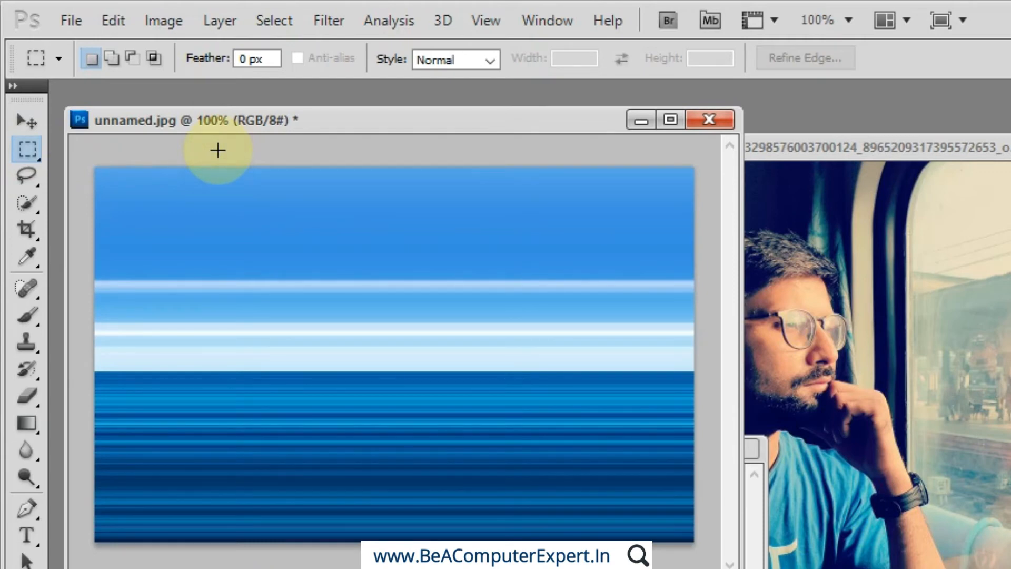
key("ctrl+a")
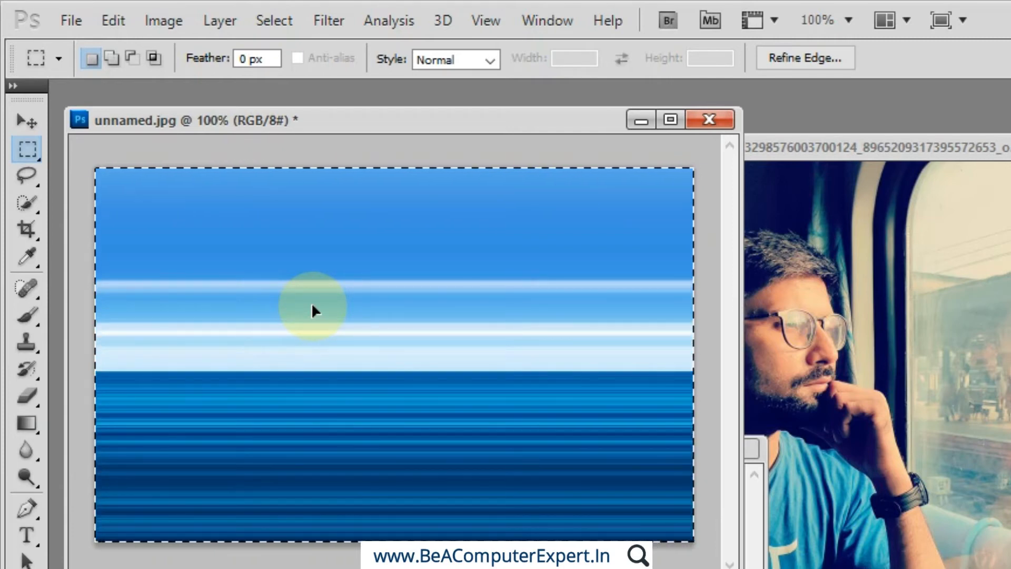
key("ctrl+d")
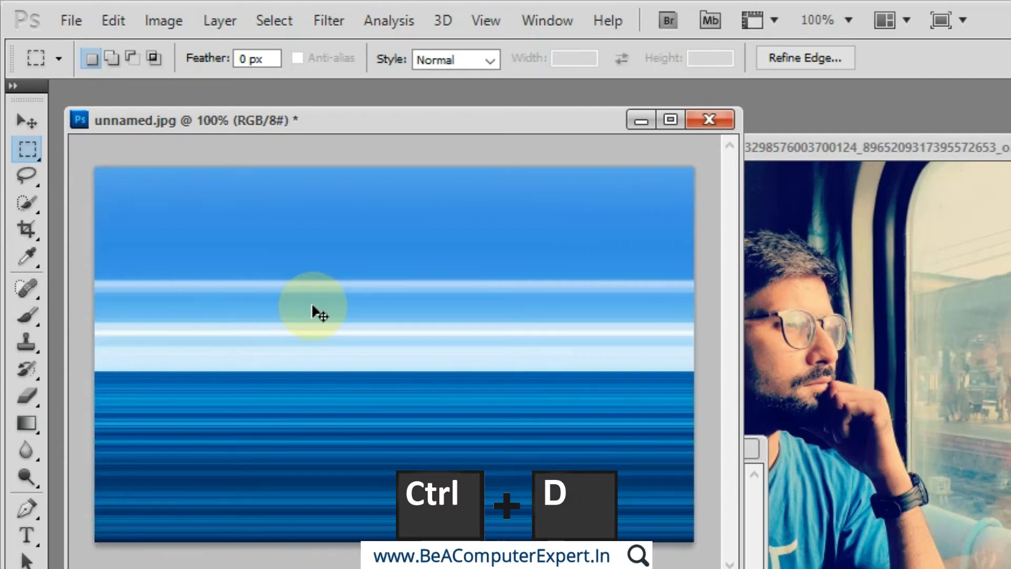
key("ctrl+d")
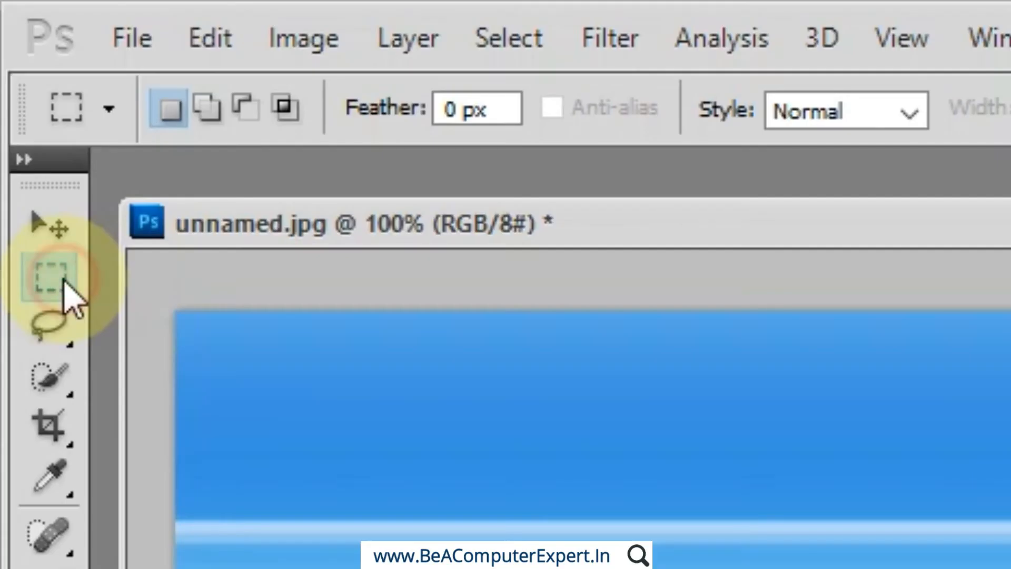
- Look through the lasso tool variants and activate the standard Lasso Tool
right_click(35, 150)
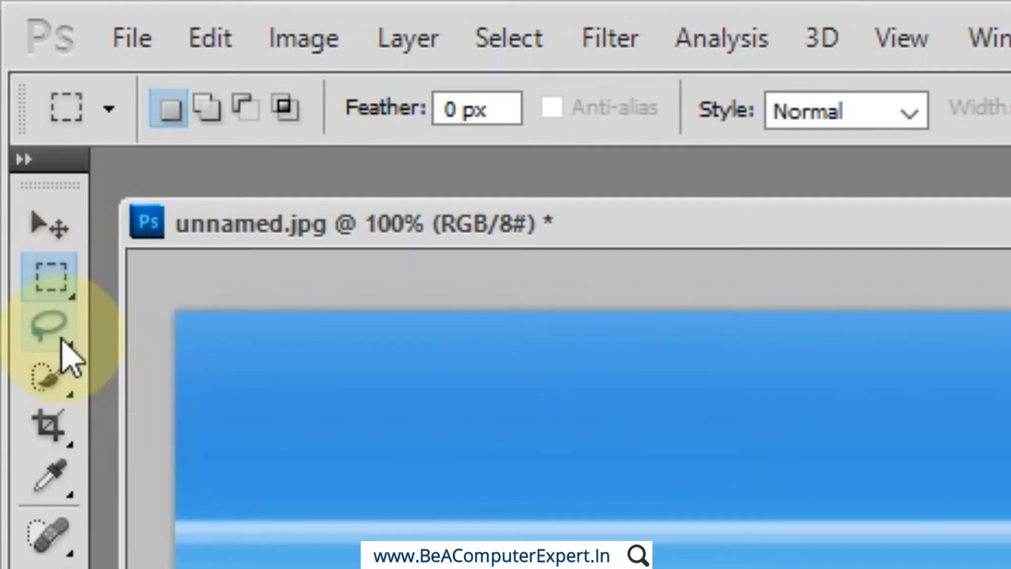
left_click(68, 349)
right_click(69, 353)
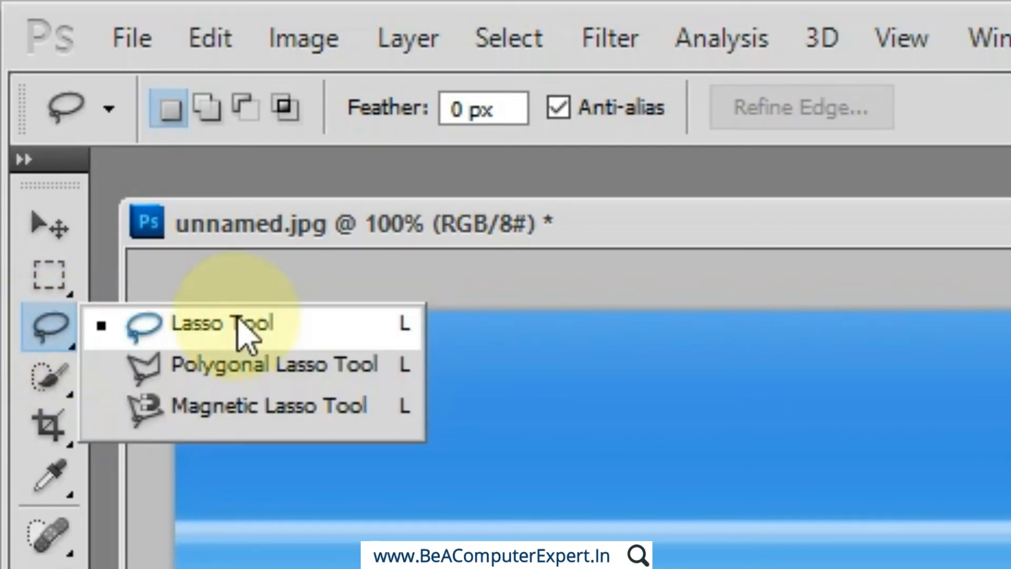
left_click(55, 350)
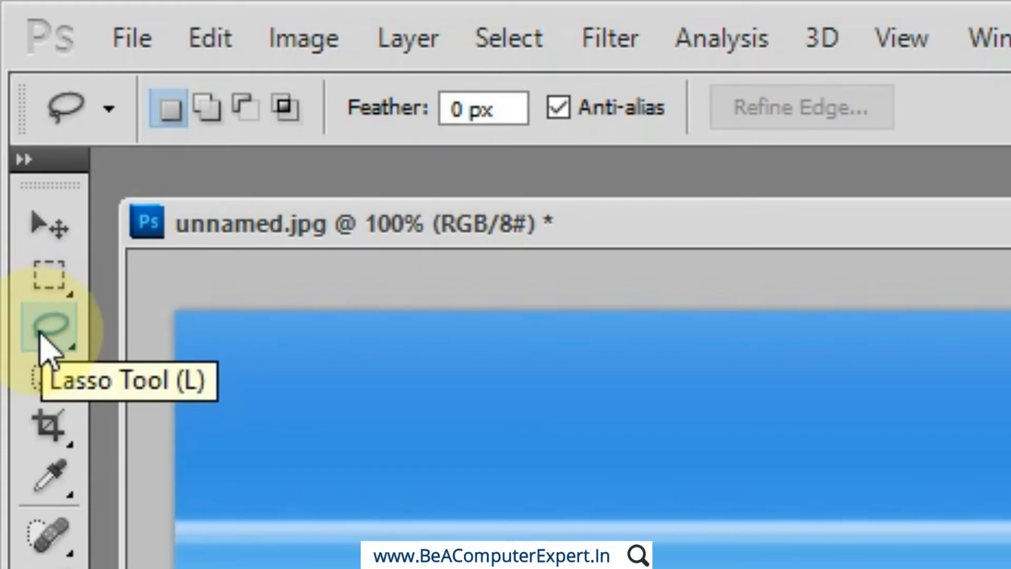
right_click(40, 332)
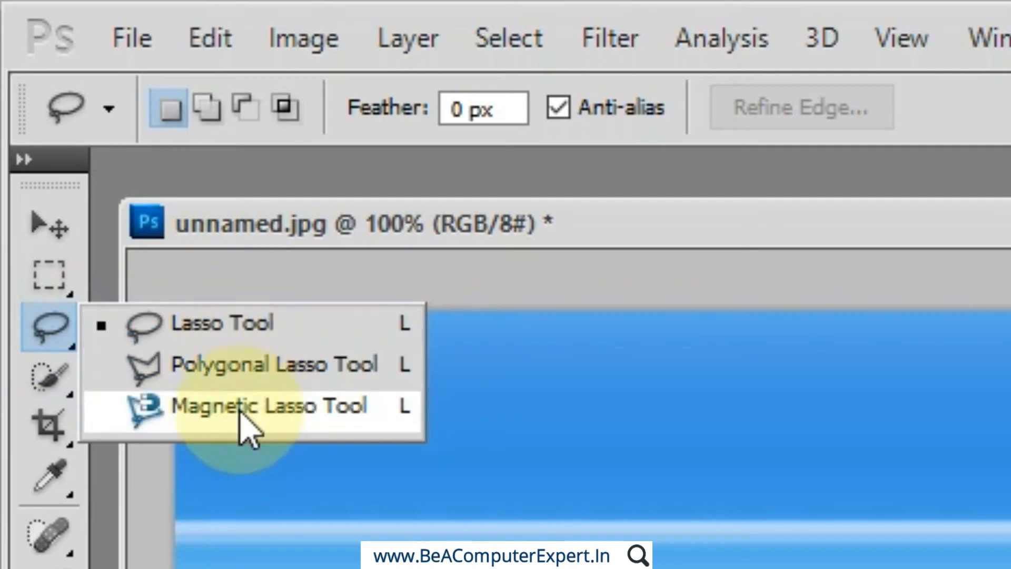
left_click(230, 338)
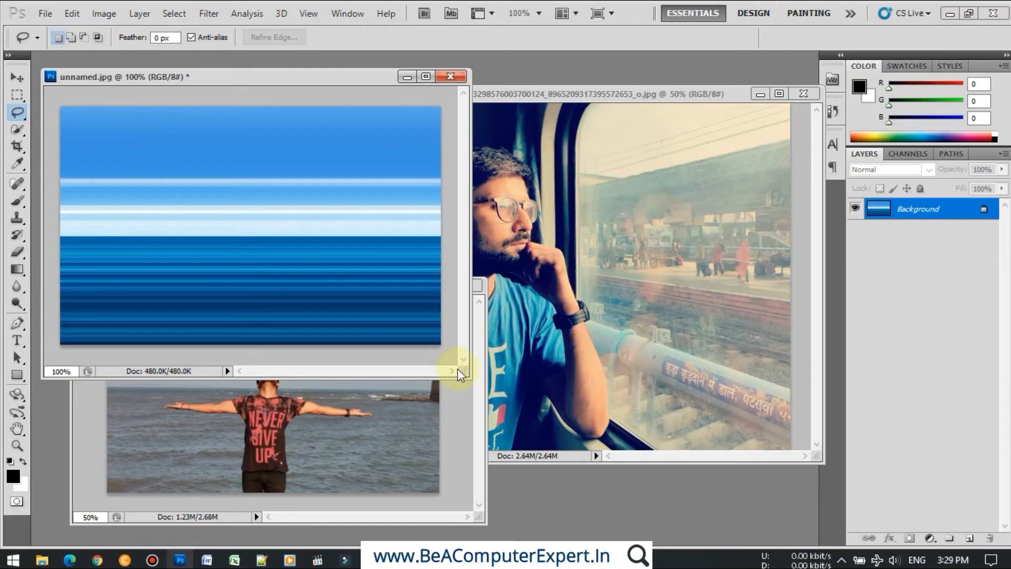
- Draw a freehand lasso selection around the head, outstretched arms and torso of the man in the seaside photo
left_click(384, 409)
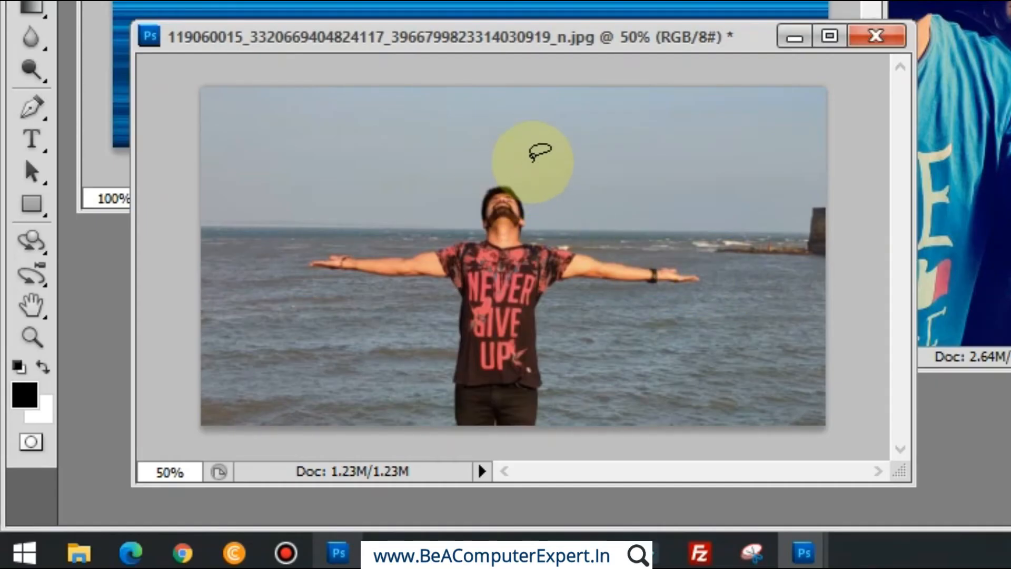
key("ctrl+equal")
key("ctrl+equal")
key("ctrl+equal")
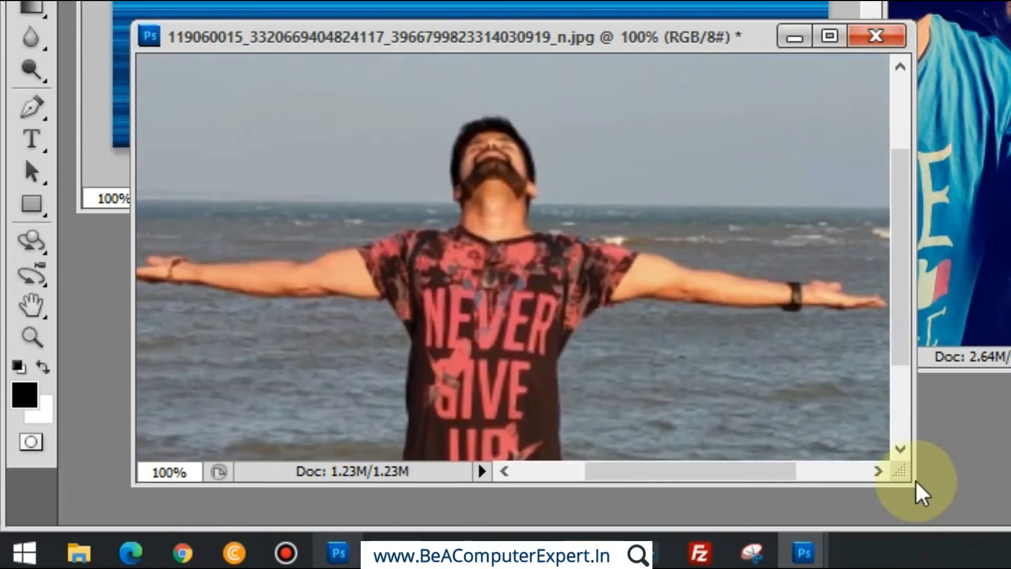
left_click_drag(910, 481, 904, 502)
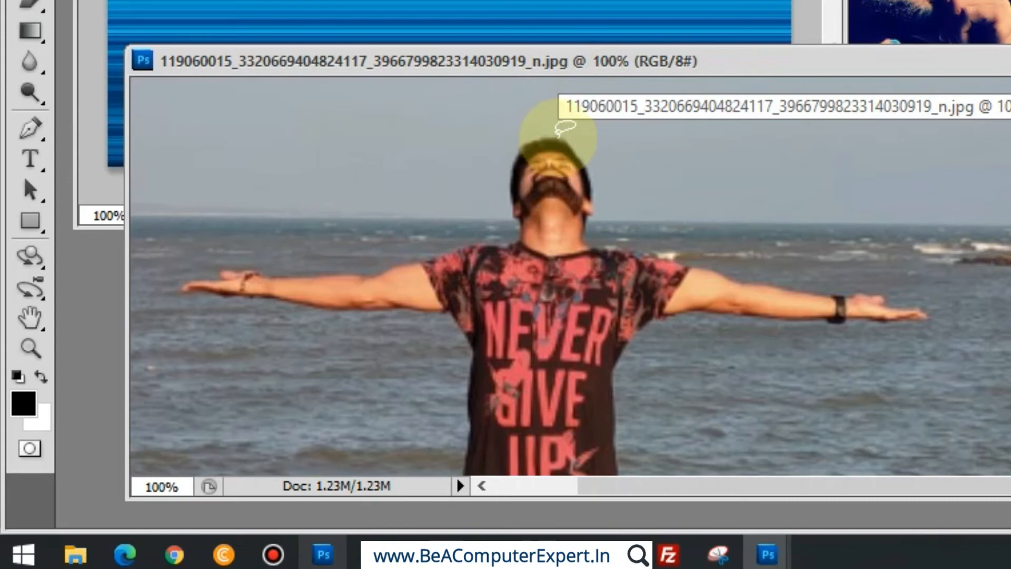
mouse_move(546, 138)
left_mouse_down()
mouse_move(597, 182)
mouse_move(594, 236)
mouse_move(680, 242)
mouse_move(754, 272)
mouse_move(899, 285)
mouse_move(934, 315)
mouse_move(923, 330)
mouse_move(658, 326)
mouse_move(635, 359)
mouse_move(620, 427)
mouse_move(567, 437)
mouse_move(462, 430)
mouse_move(453, 389)
mouse_move(466, 341)
mouse_move(441, 311)
mouse_move(377, 302)
mouse_move(247, 310)
mouse_move(174, 290)
mouse_move(180, 277)
mouse_move(228, 268)
mouse_move(386, 268)
mouse_move(172, 287)
mouse_move(176, 274)
mouse_move(227, 267)
mouse_move(369, 265)
mouse_move(501, 227)
mouse_move(503, 158)
mouse_move(552, 132)
left_mouse_up()
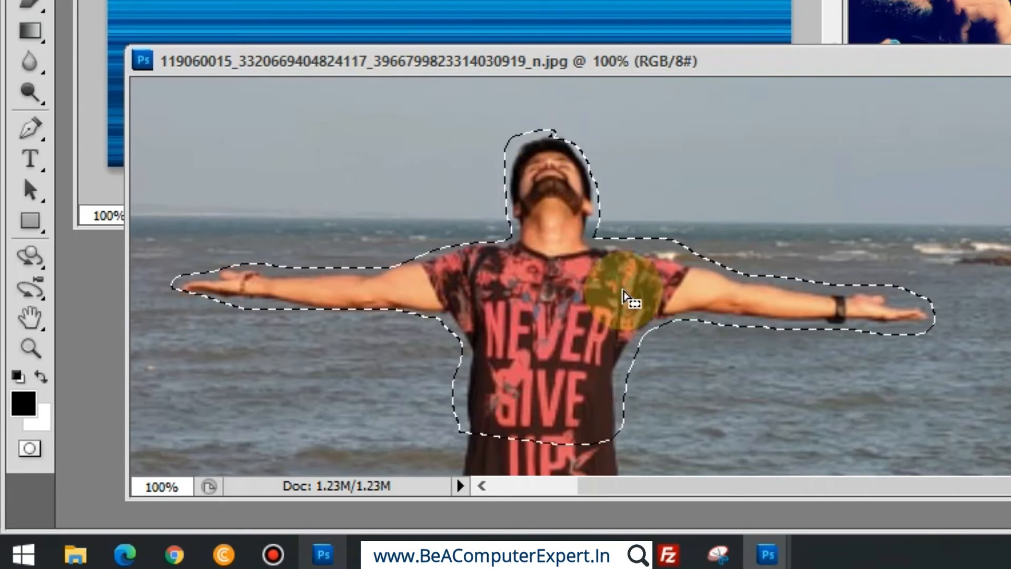
- Copy the unfeathered selection of the man into unnamed.jpg with the Move Tool, reposition it, and delete the copied layer
key("v")
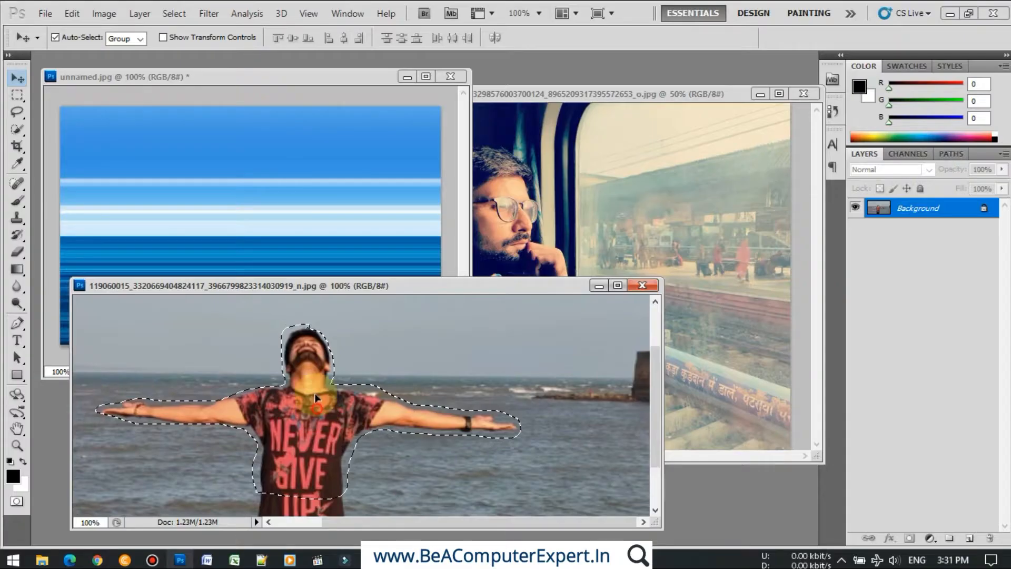
left_click_drag(560, 287, 427, 0)
mouse_move(238, 216)
left_mouse_down()
mouse_move(243, 225)
mouse_move(295, 219)
mouse_move(261, 213)
mouse_move(264, 230)
mouse_move(246, 217)
left_mouse_up()
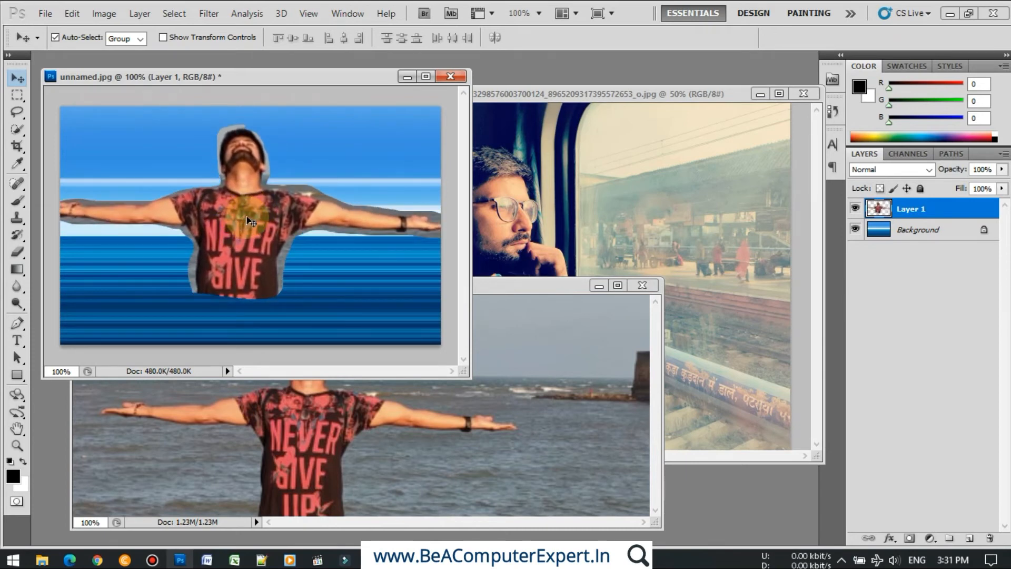
key("Delete")
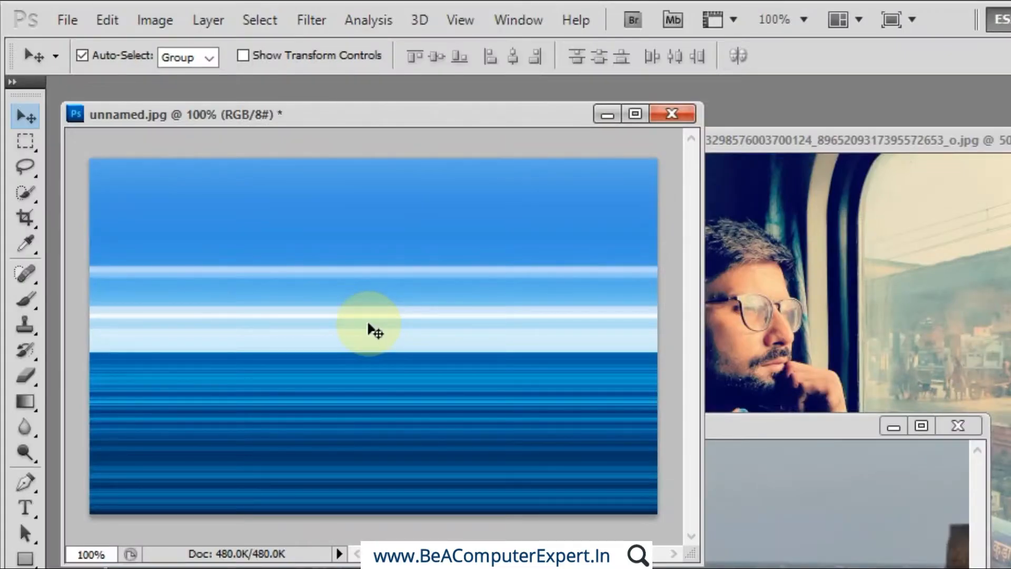
- Step backward through the history of unnamed.jpg to restore the original sea and sky image before the column stretch
key("ctrl+alt+z")
key("ctrl+alt+z")
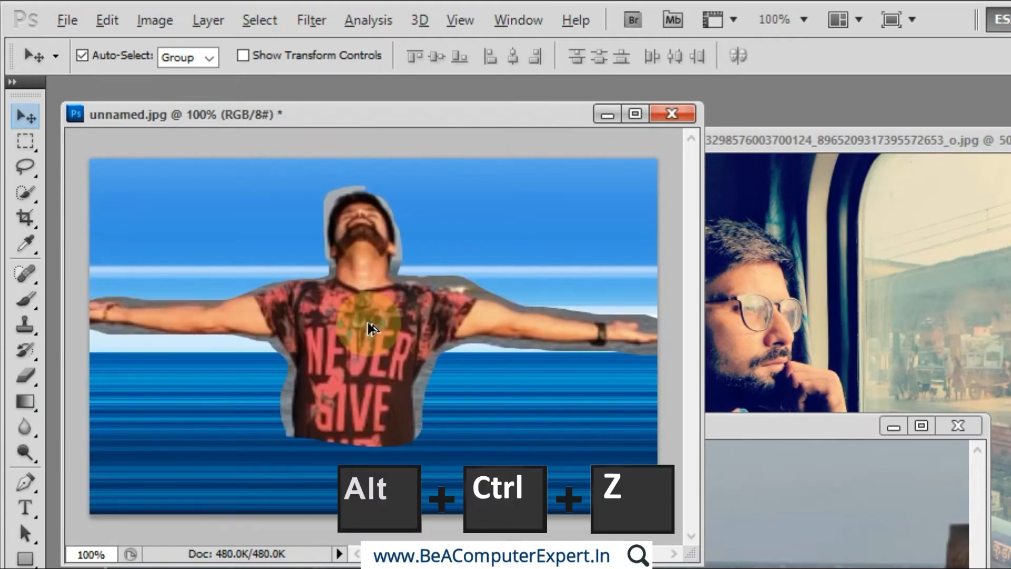
key("ctrl+shift+z")
key("ctrl+alt+z")
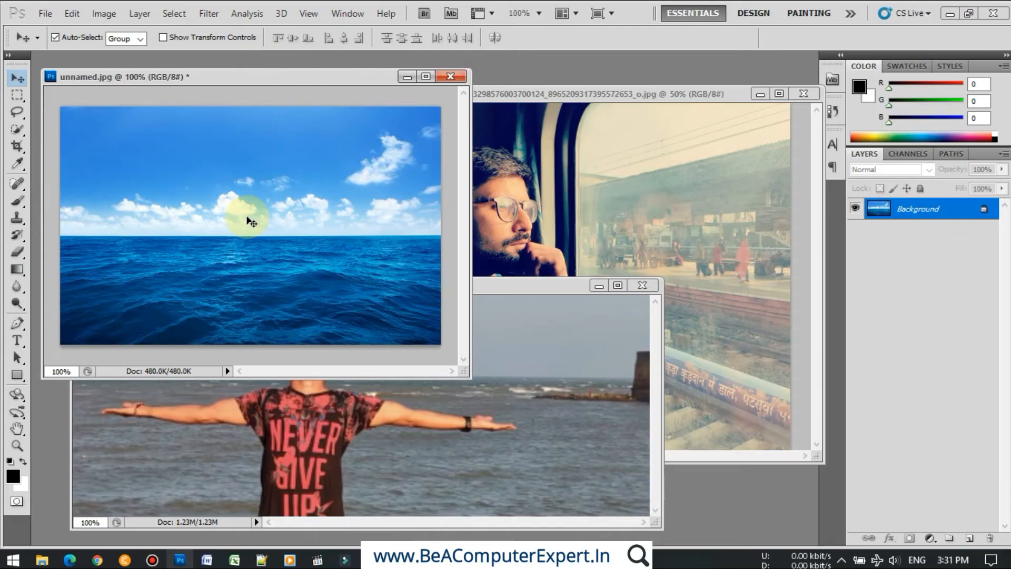
- Return to the seaside photo and feather the lasso selection around the man with a radius of 5 pixels
left_click(357, 466)
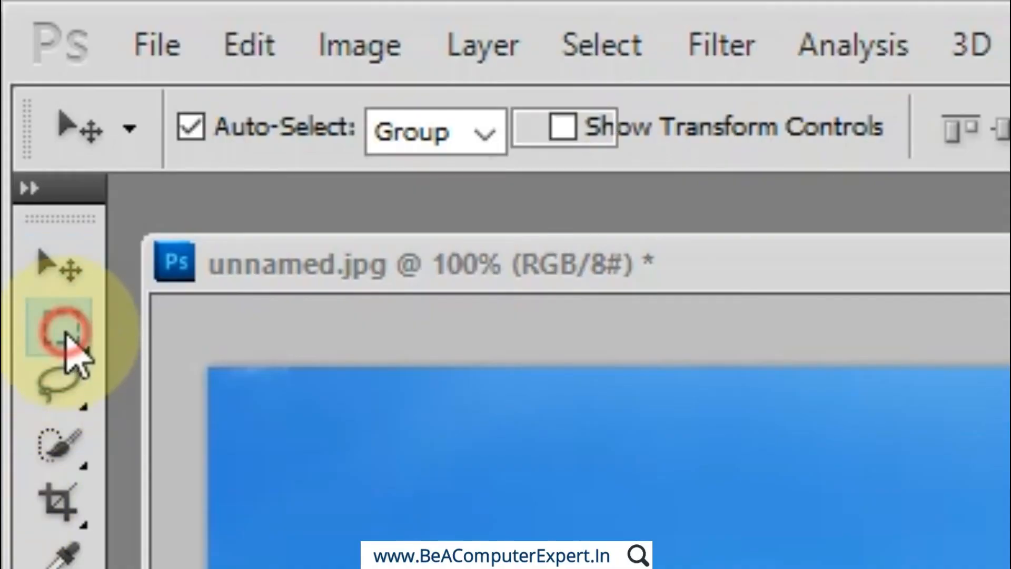
left_click(62, 332)
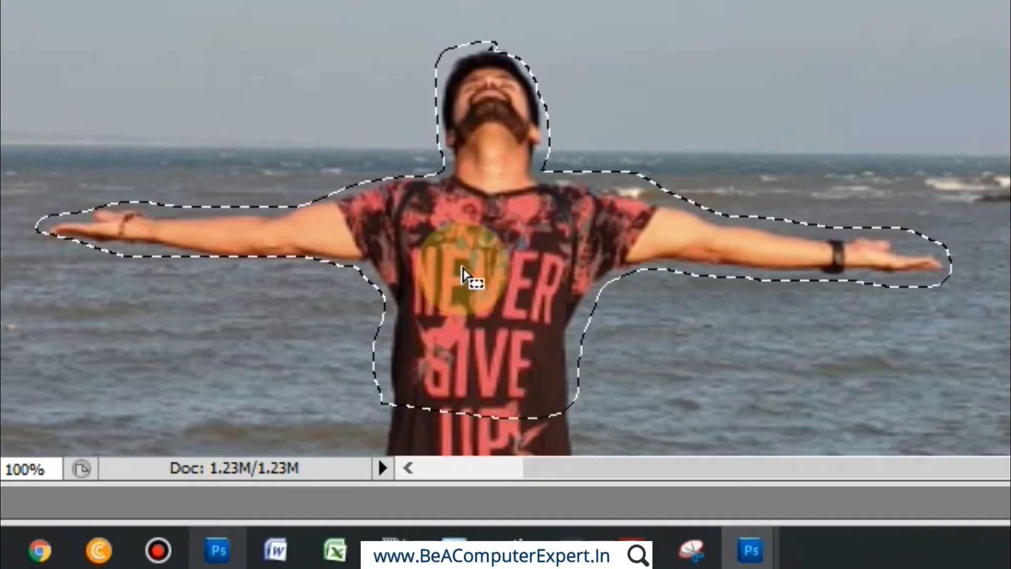
key("m")
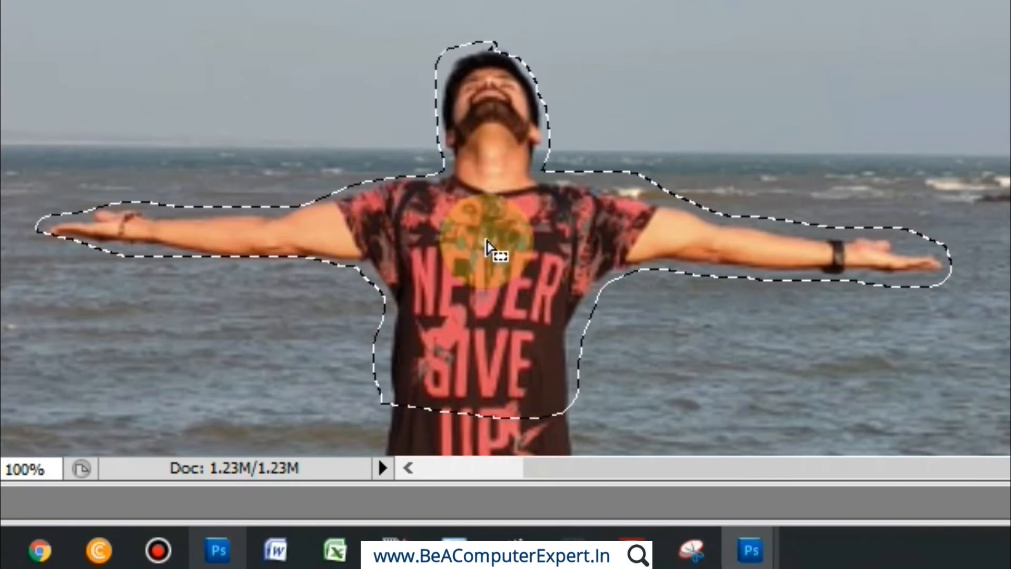
right_click(487, 241)
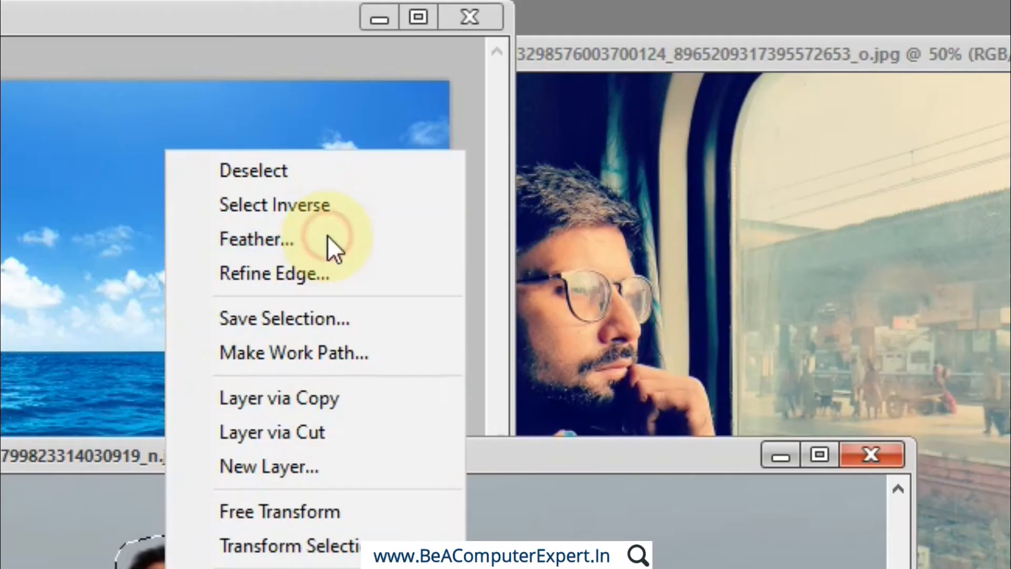
left_click(328, 237)
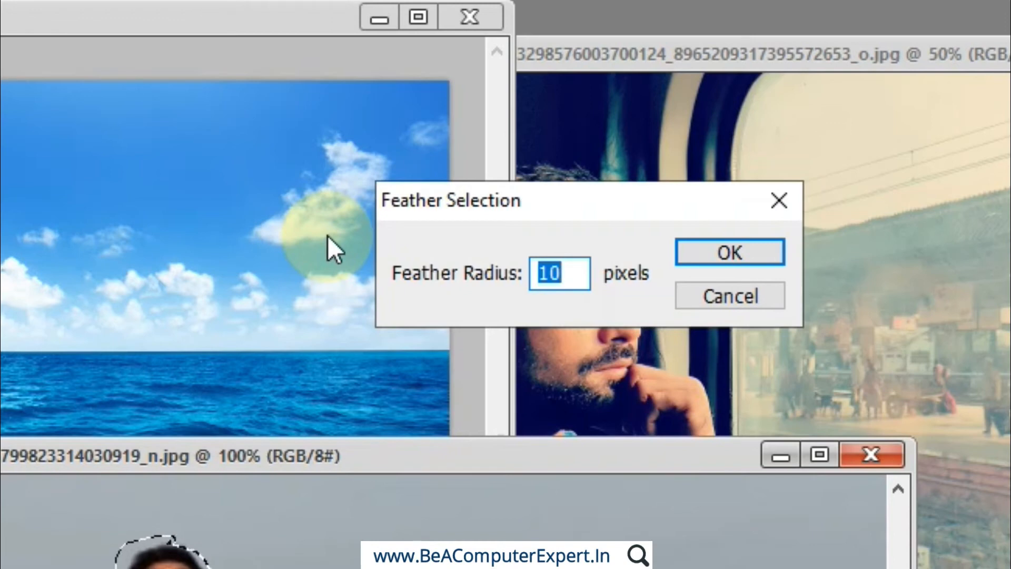
type("5")
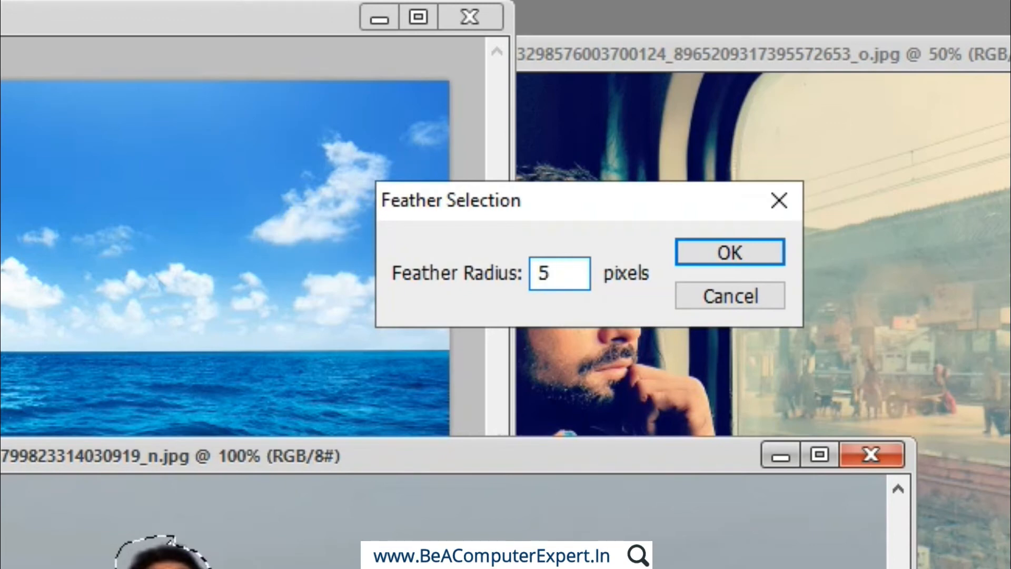
left_click(746, 251)
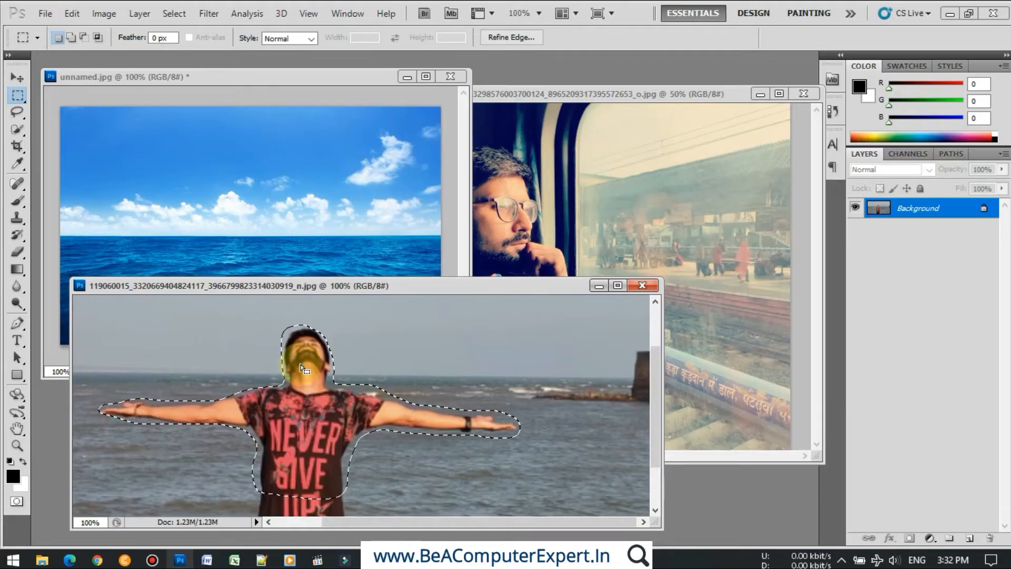
- Copy the feathered selection of the man into unnamed.jpg with the Move Tool and position him over the sea
key("v")
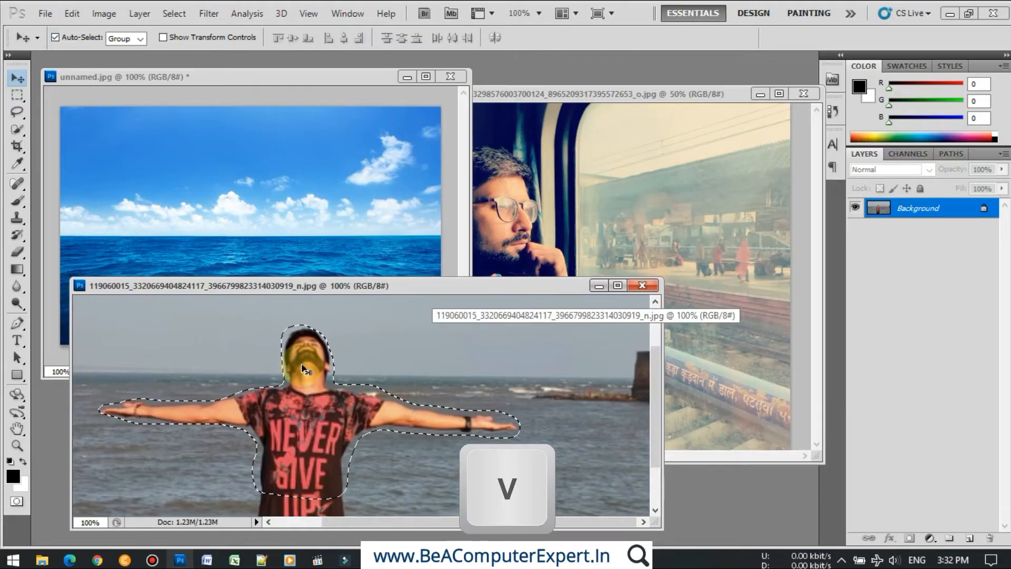
left_click_drag(312, 383, 278, 223)
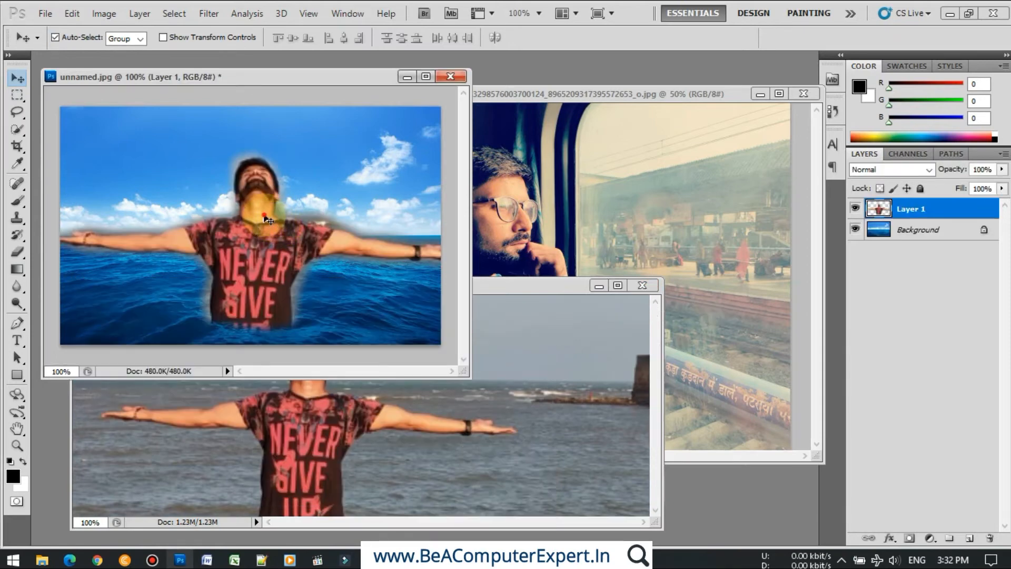
mouse_move(274, 188)
left_mouse_down()
mouse_move(294, 198)
mouse_move(269, 206)
left_mouse_up()
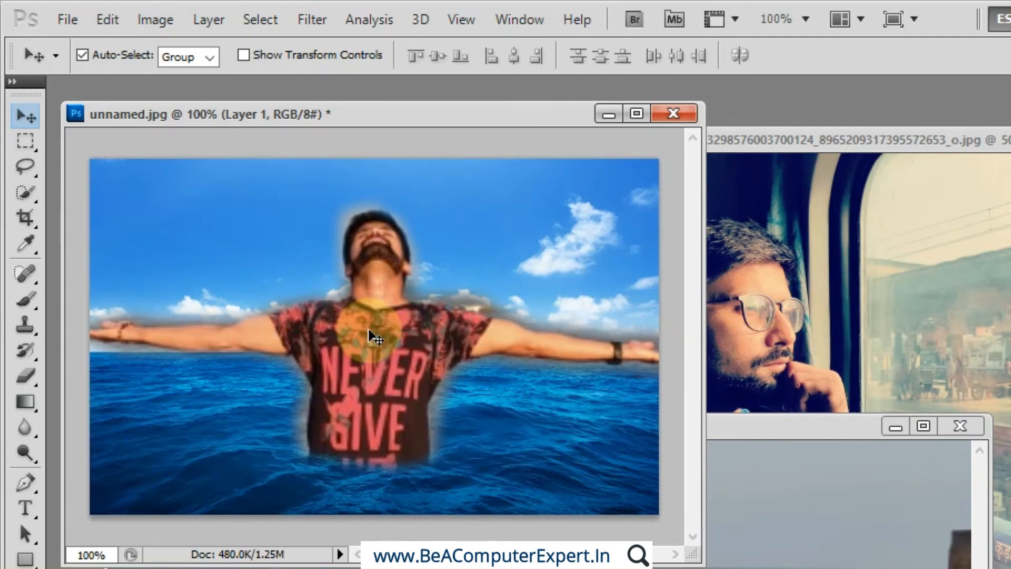
- Scale the man's layer down proportionally with Free Transform, placing him in the lower-right part of the sea image
key("ctrl+t")
left_click_drag(371, 321, 436, 328)
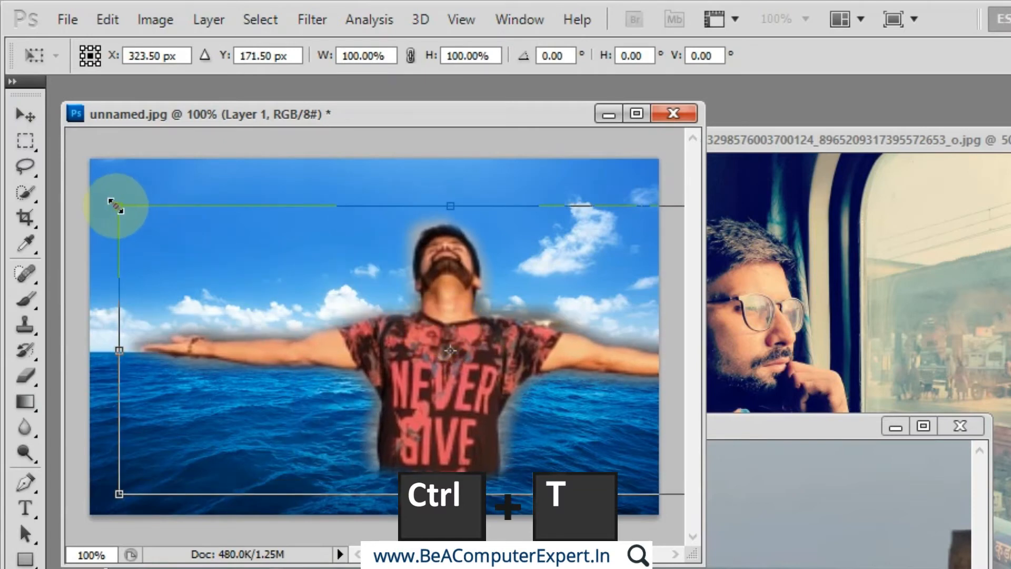
key("shift")
left_click_drag(115, 204, 424, 323)
key("Return")
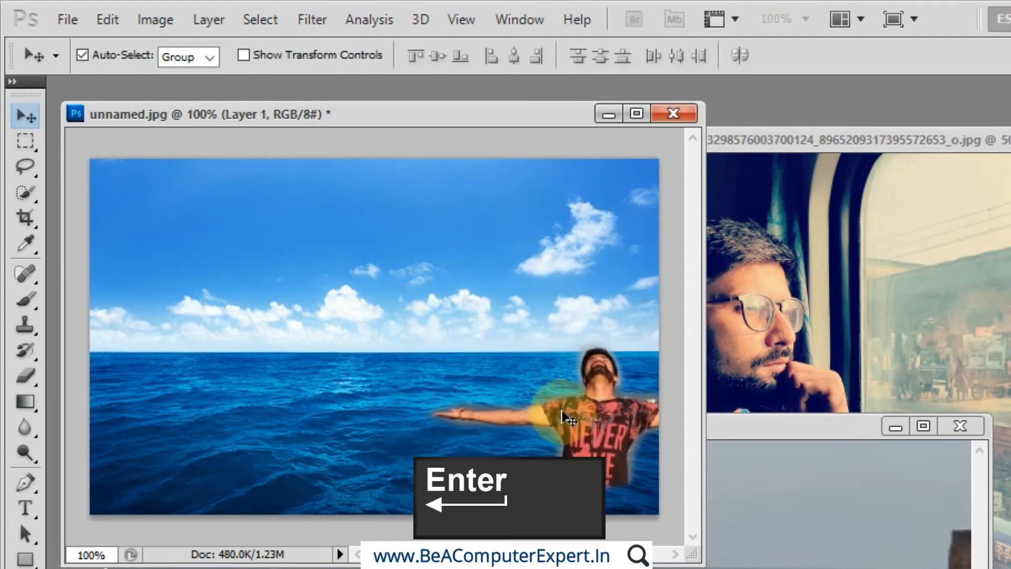
- Move the man's layer to the lower middle of the sea image and delete the layer
left_click_drag(559, 416, 342, 454)
left_click(464, 311)
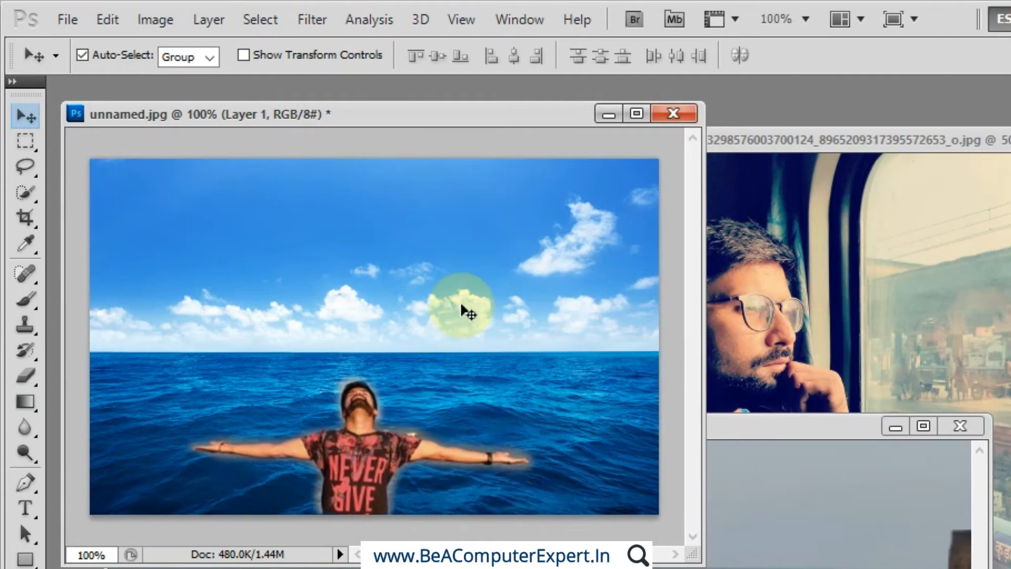
left_click(358, 462)
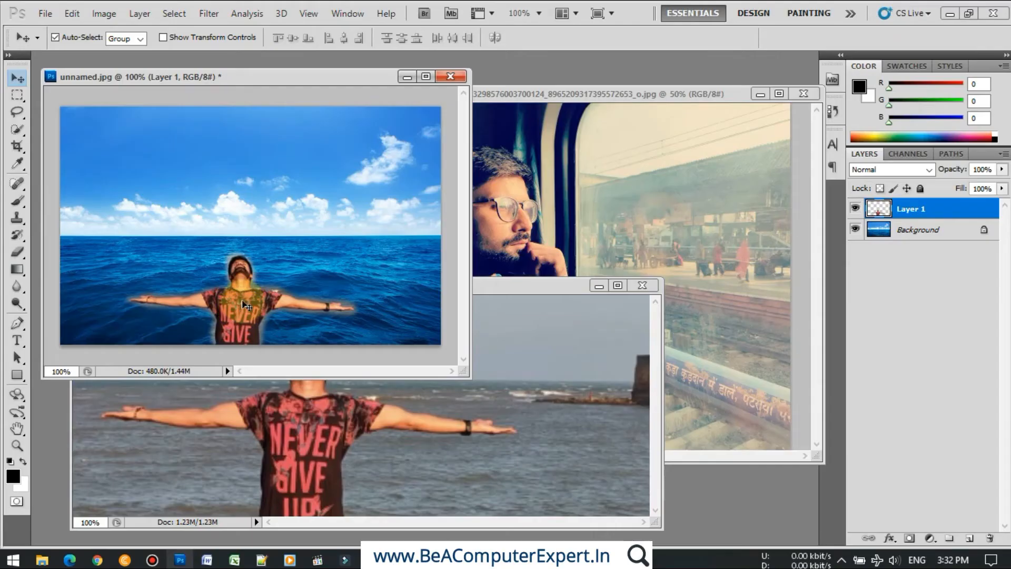
key("Delete")
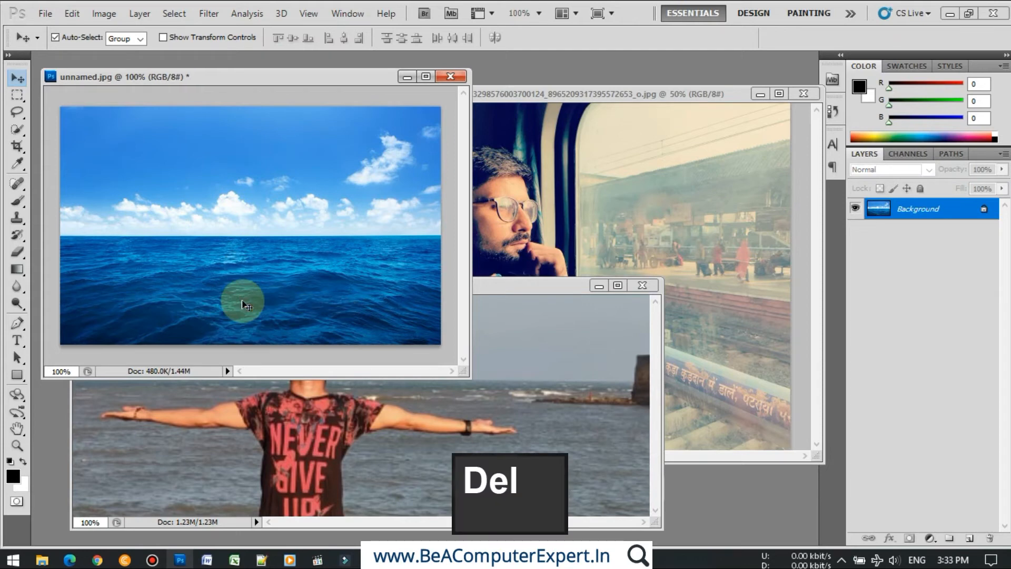
- Switch from the Lasso Tool to the Polygonal Lasso Tool
left_click(333, 416)
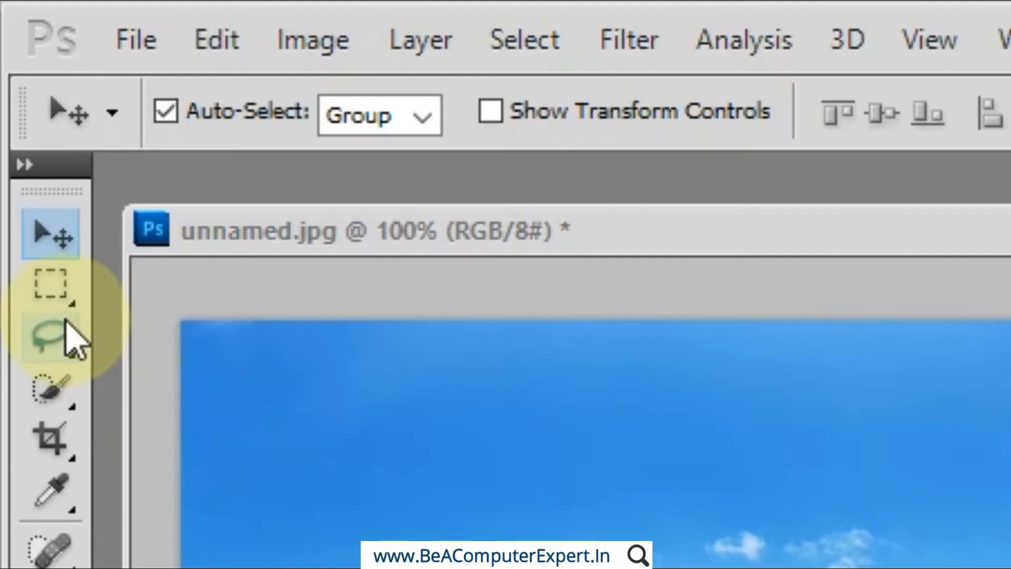
left_click(67, 322)
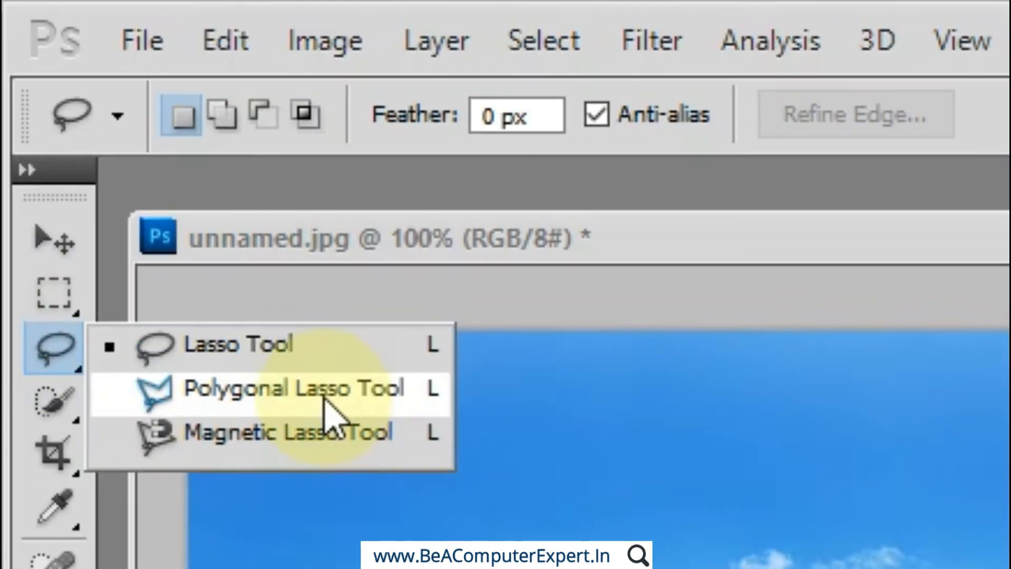
left_click(324, 400)
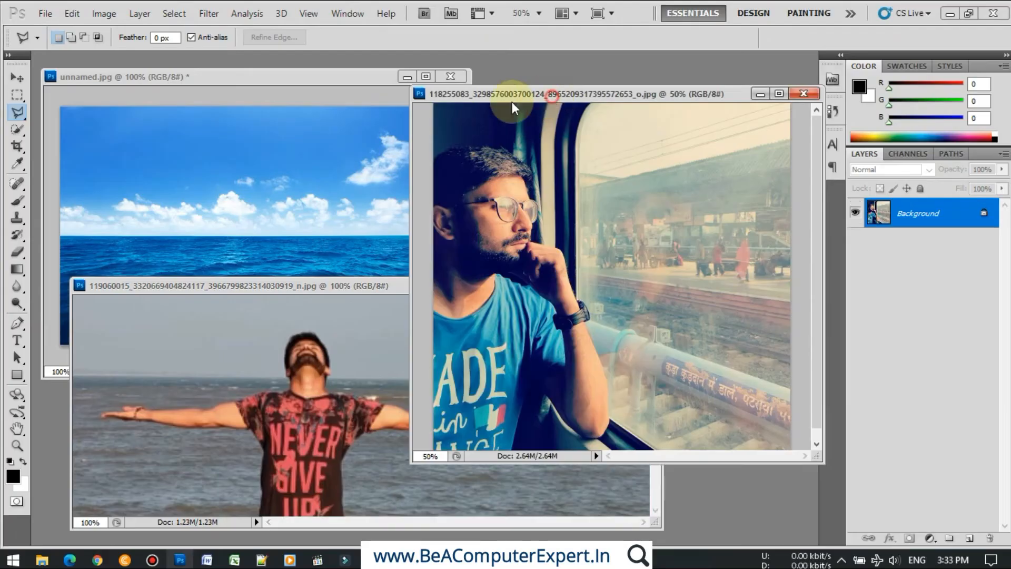
- Bring the train-window photo in front of the other images, enlarge its window and zoom it out to 33.3%
left_click_drag(512, 102, 355, 150)
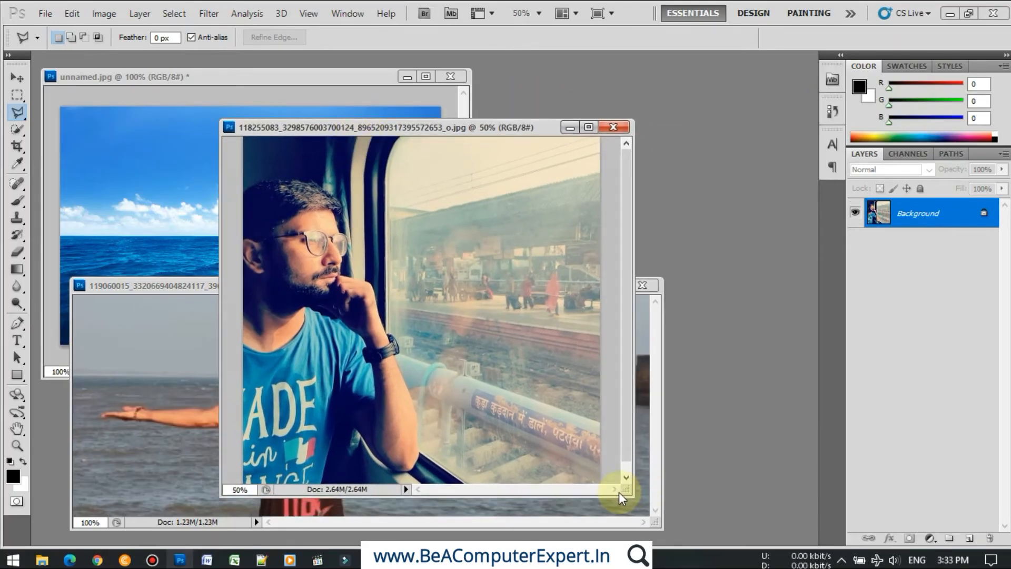
left_click_drag(626, 490, 747, 514)
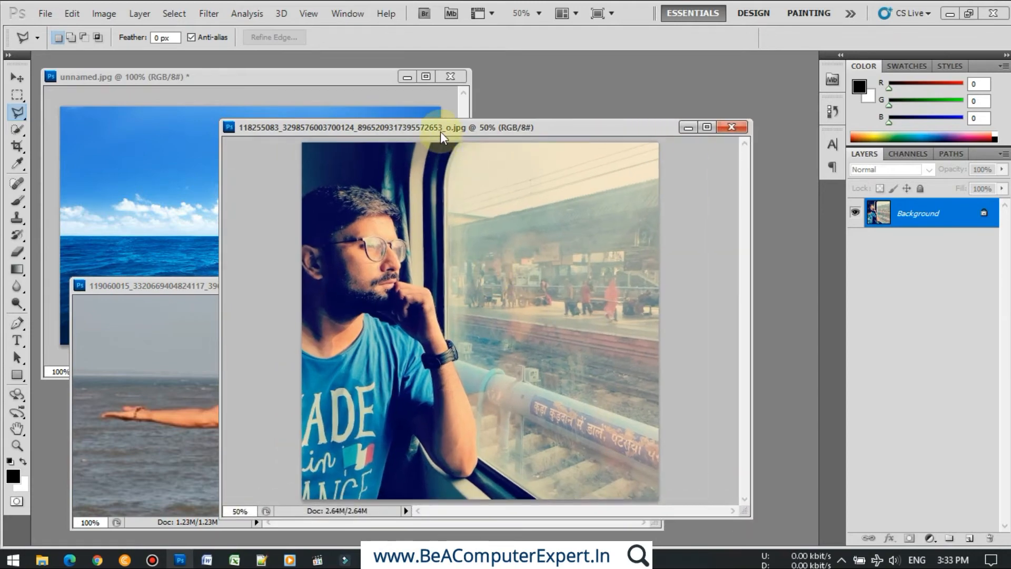
left_click_drag(424, 112, 402, 96)
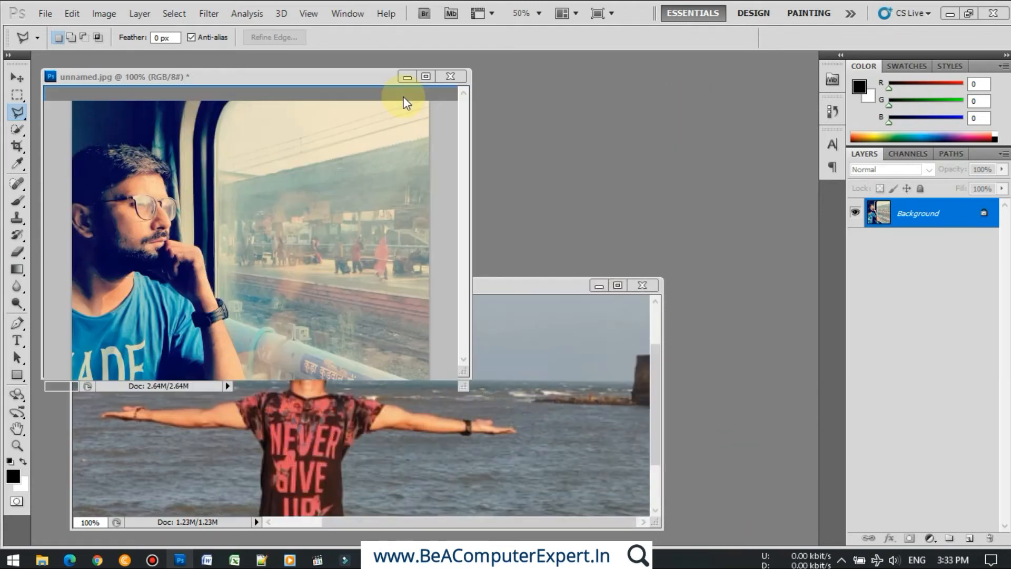
left_click_drag(263, 87, 275, 150)
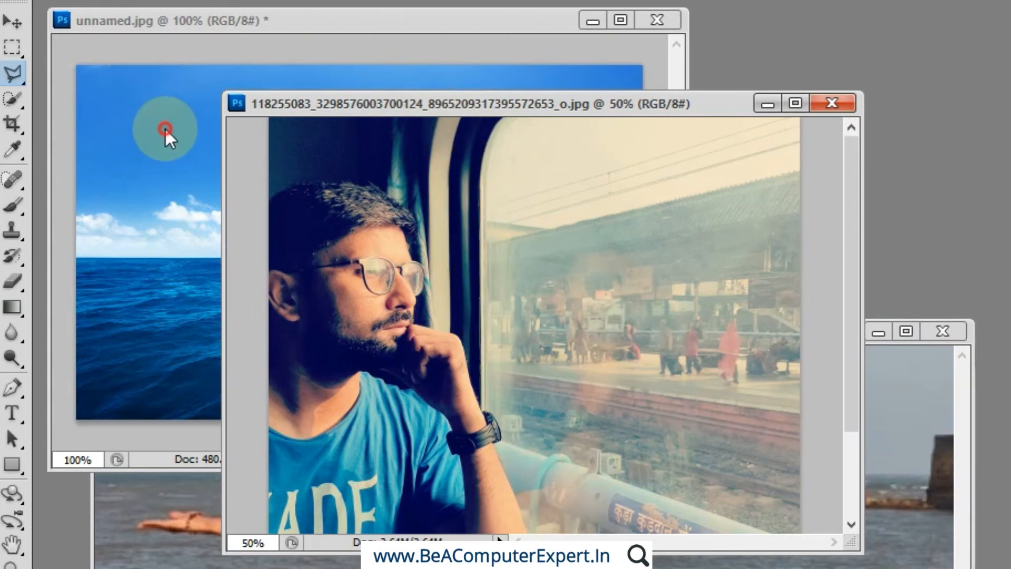
left_click(179, 140)
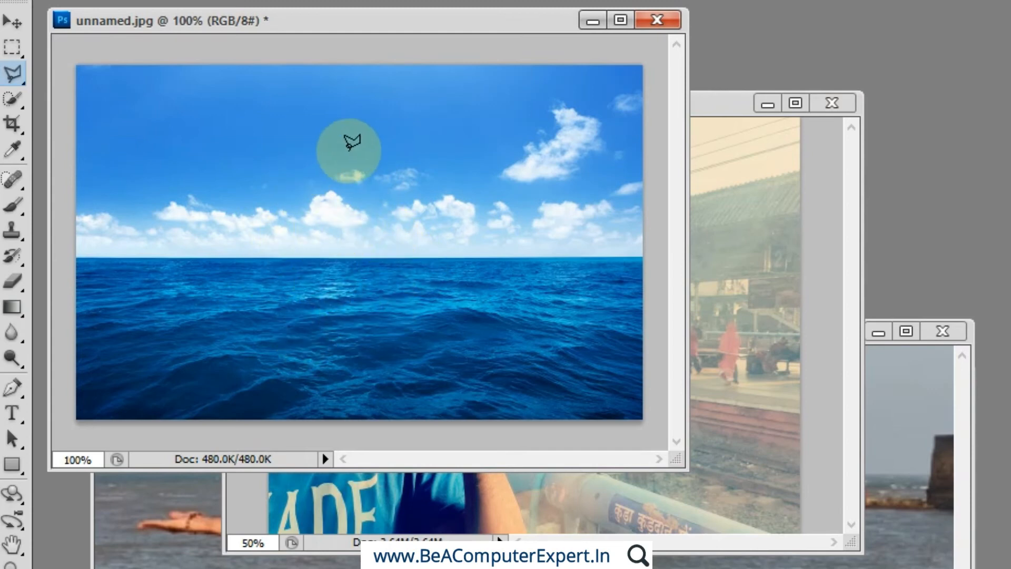
left_click(708, 124)
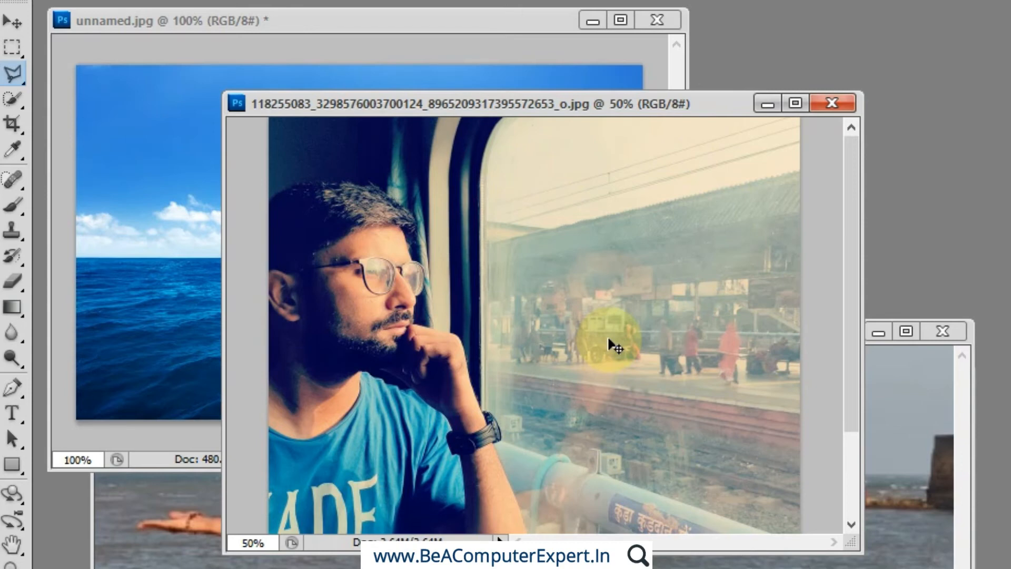
key("ctrl+minus")
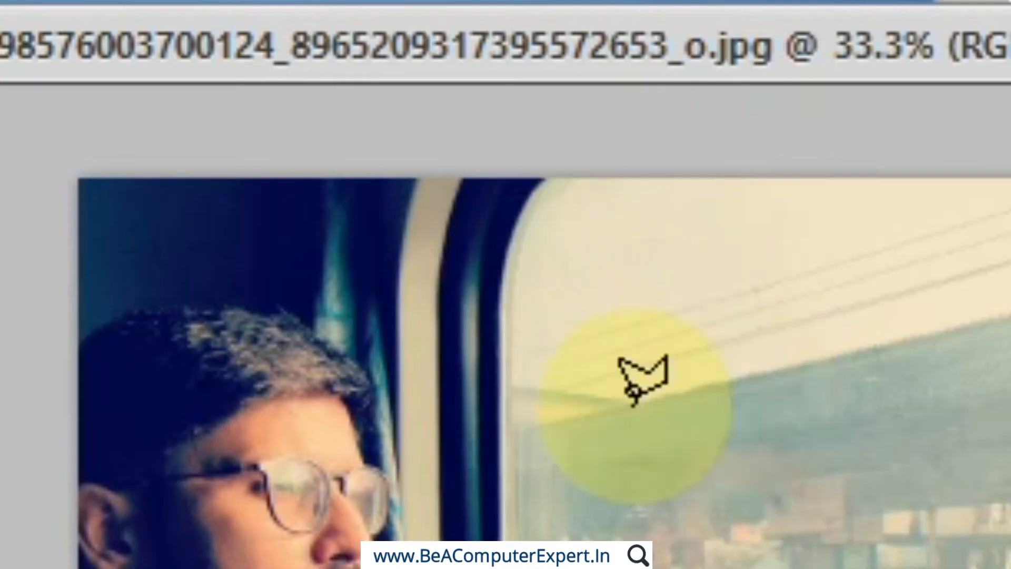
- Outline the train window's glass with the Polygonal Lasso along the frame, wristwatch and arm, closing the selection at its starting point
left_click(543, 182)
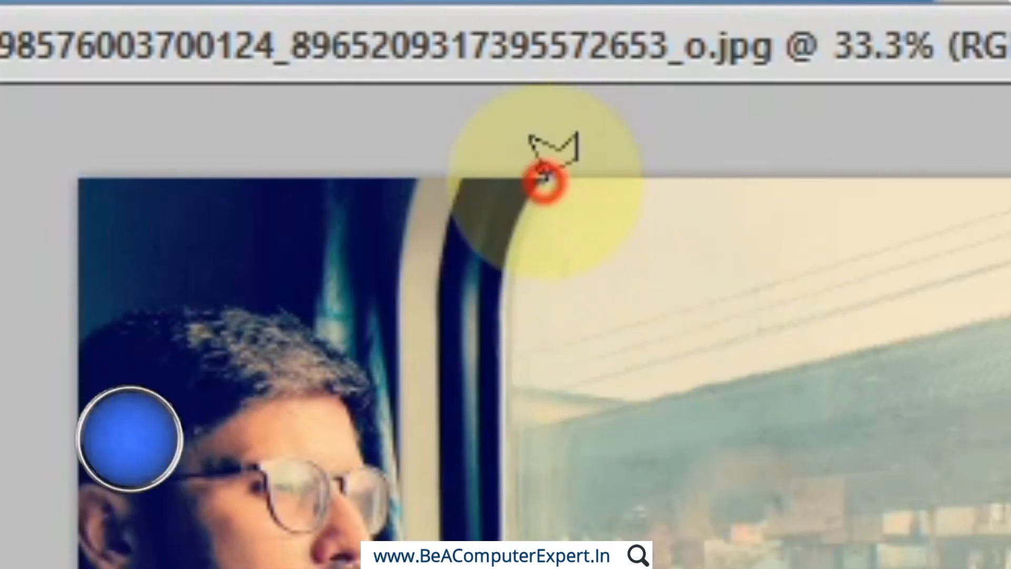
left_click(524, 211)
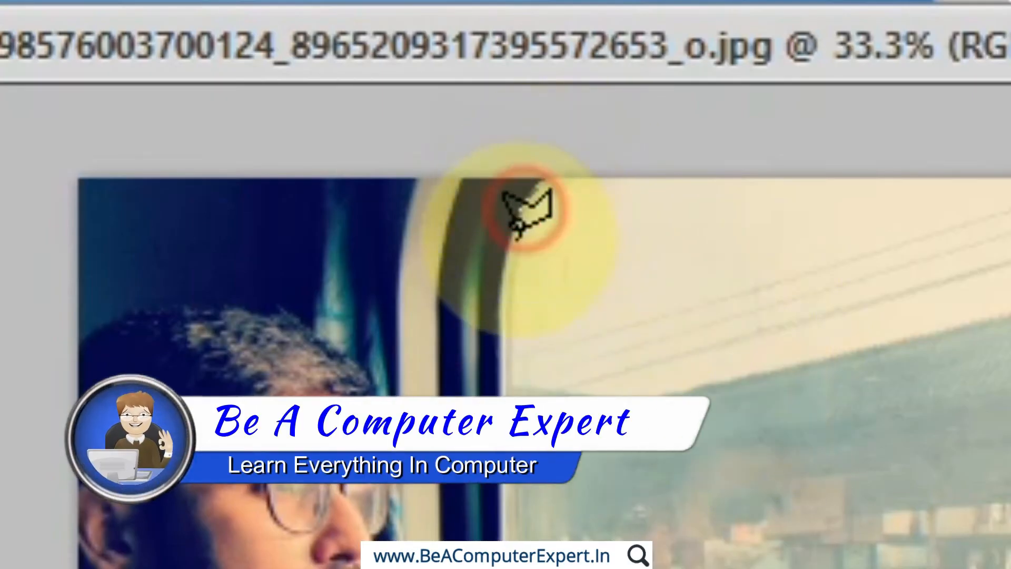
left_click(506, 332)
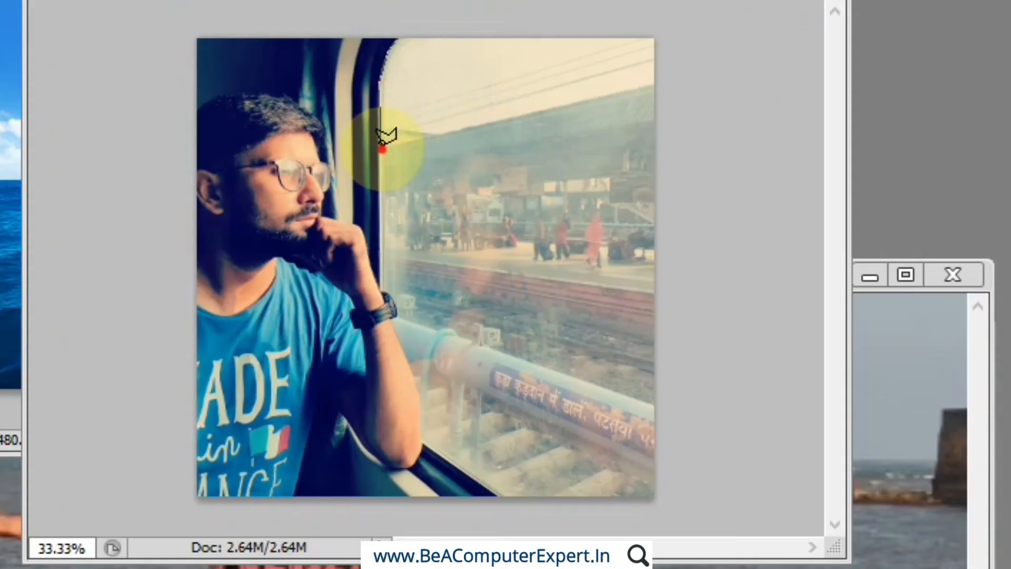
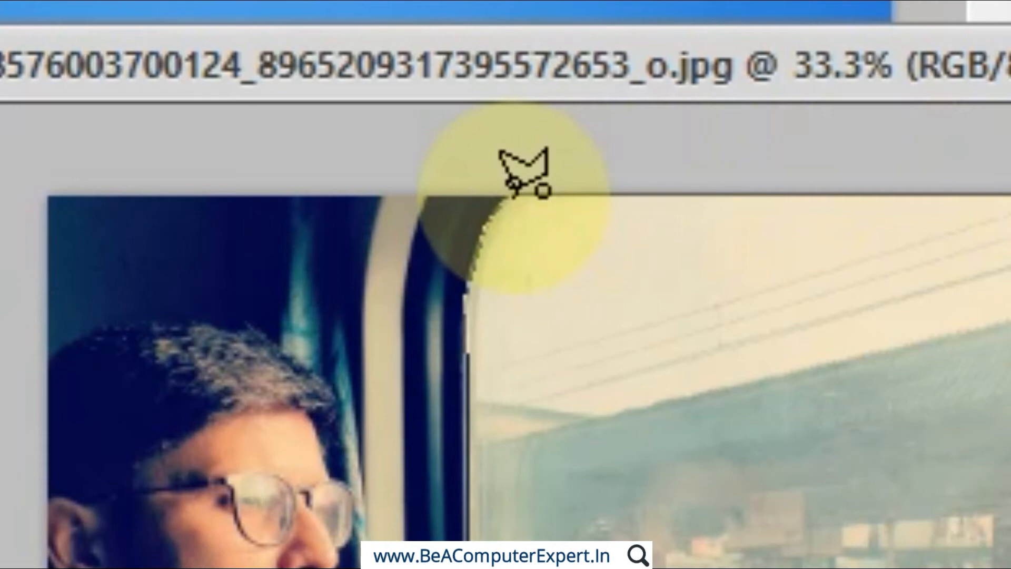
left_click(514, 195)
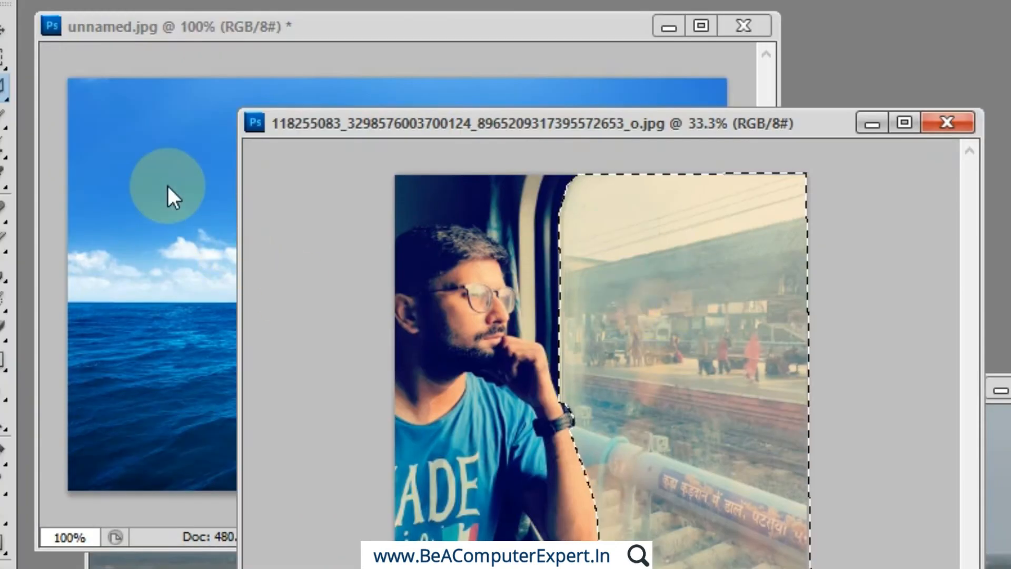
- Select the whole sea and sky image in unnamed.jpg and copy it
left_click(217, 194)
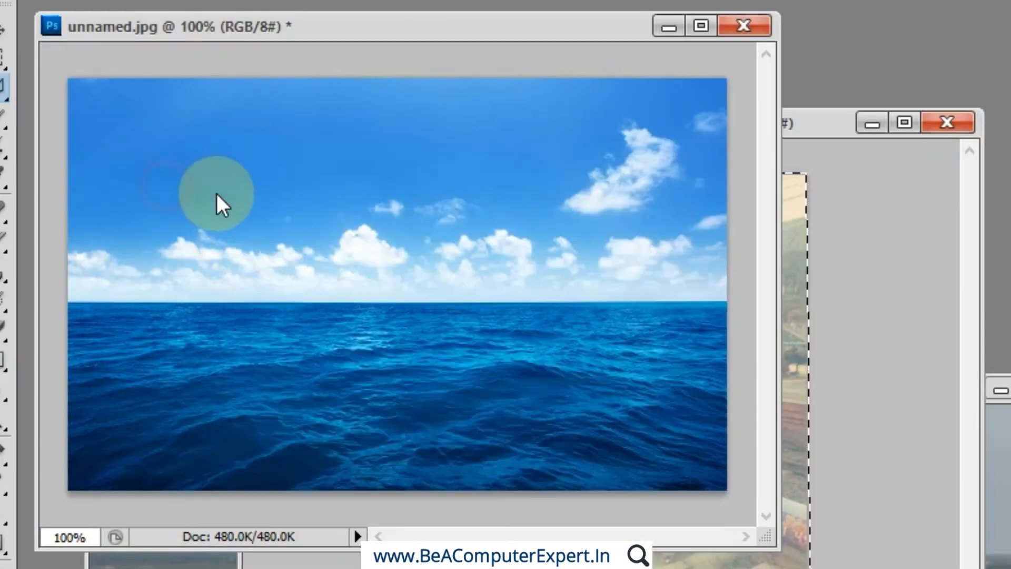
key("ctrl+a")
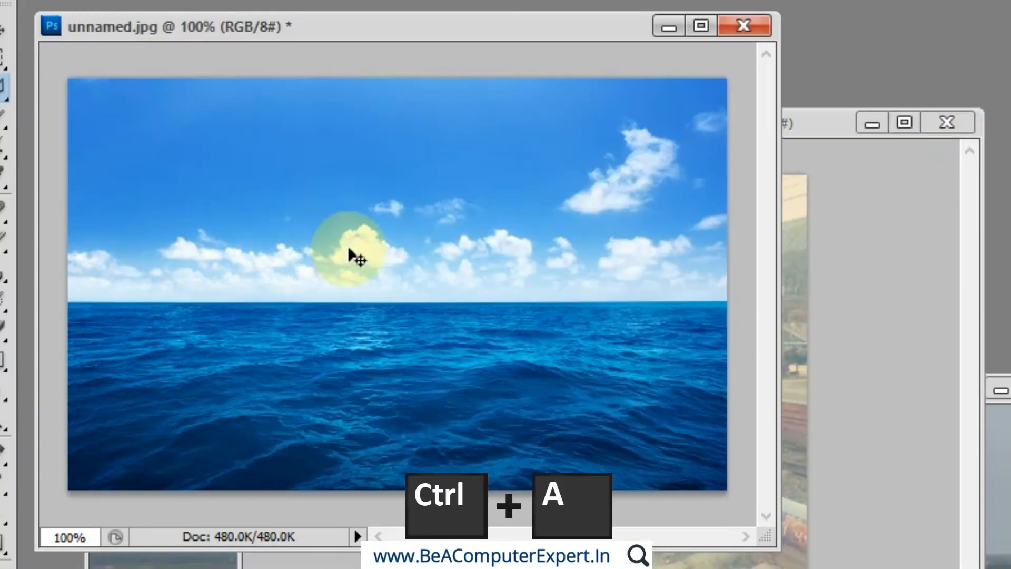
key("ctrl+c")
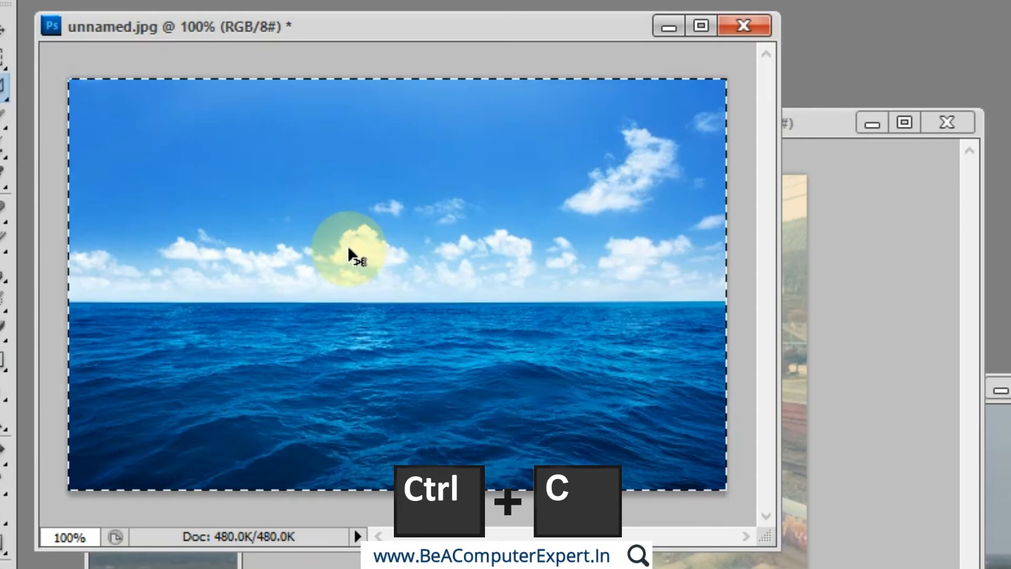
- Return to the train-window photo and examine the Paste Special options without pasting anything
left_click(802, 129)
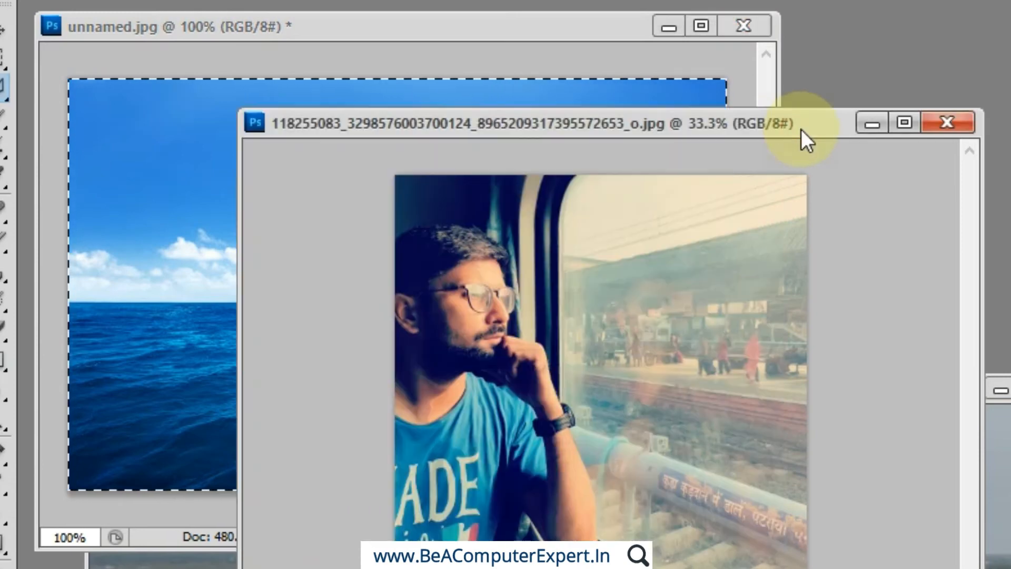
left_click(599, 305)
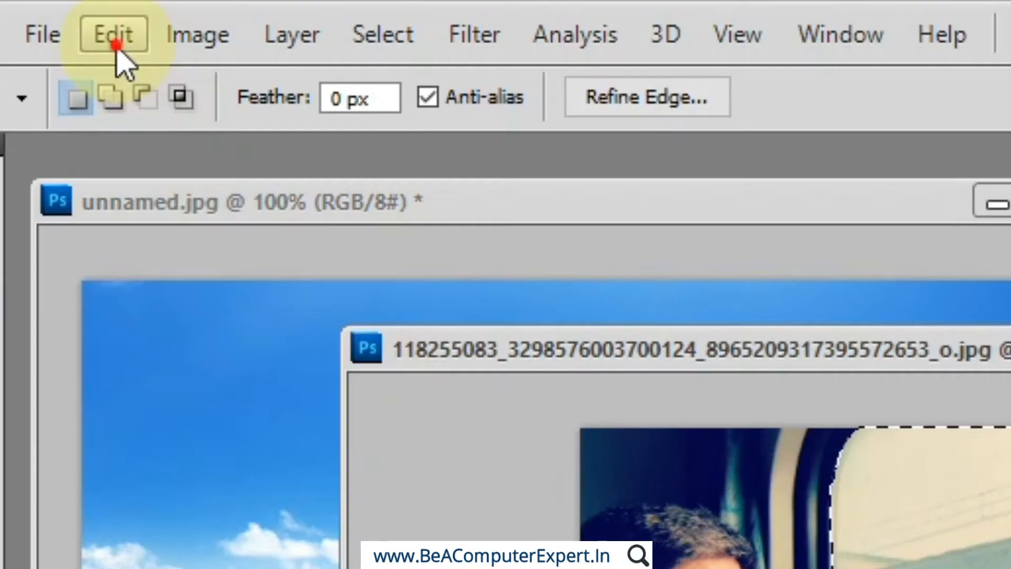
left_click(114, 36)
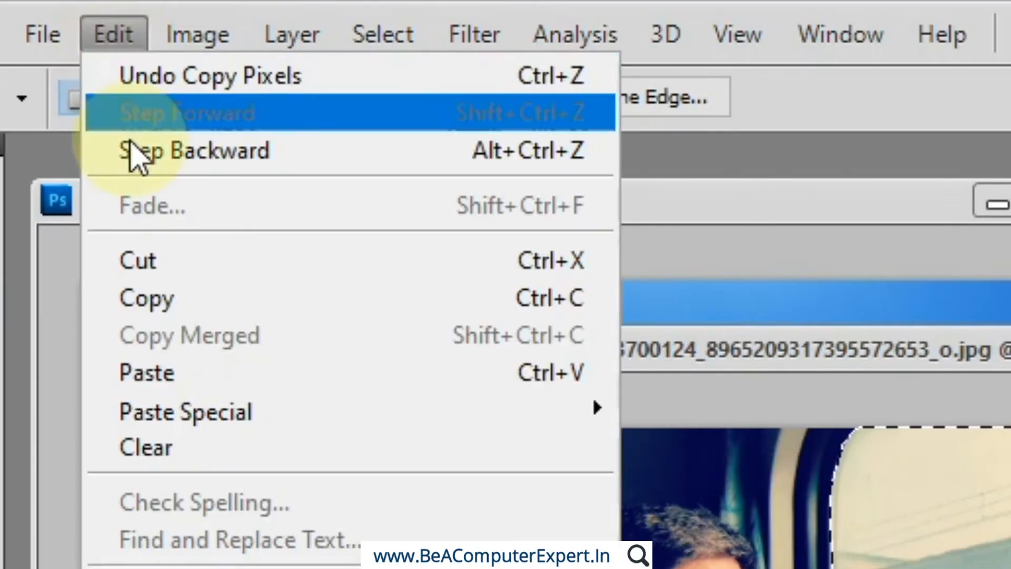
mouse_move(235, 421)
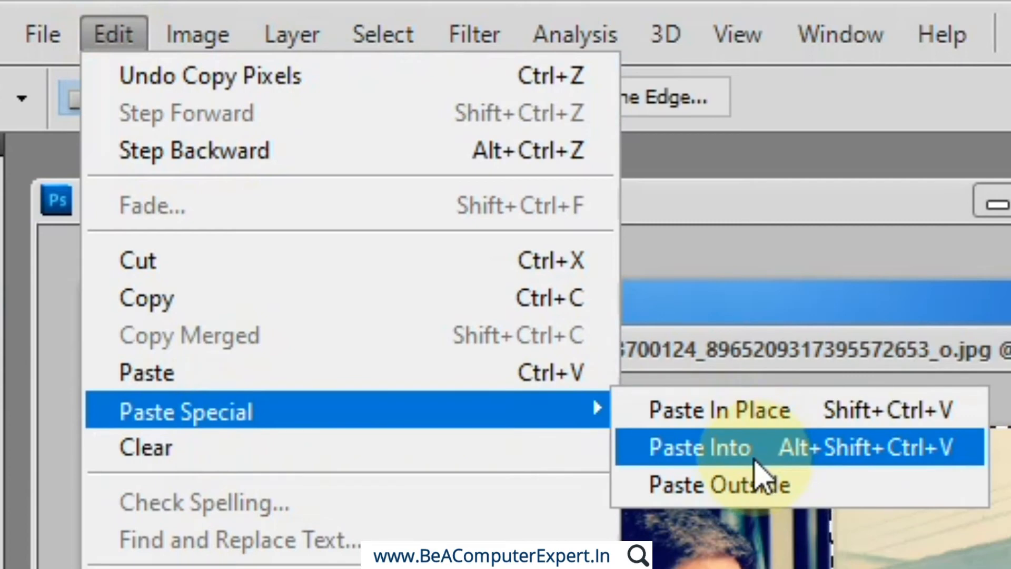
left_click(984, 352)
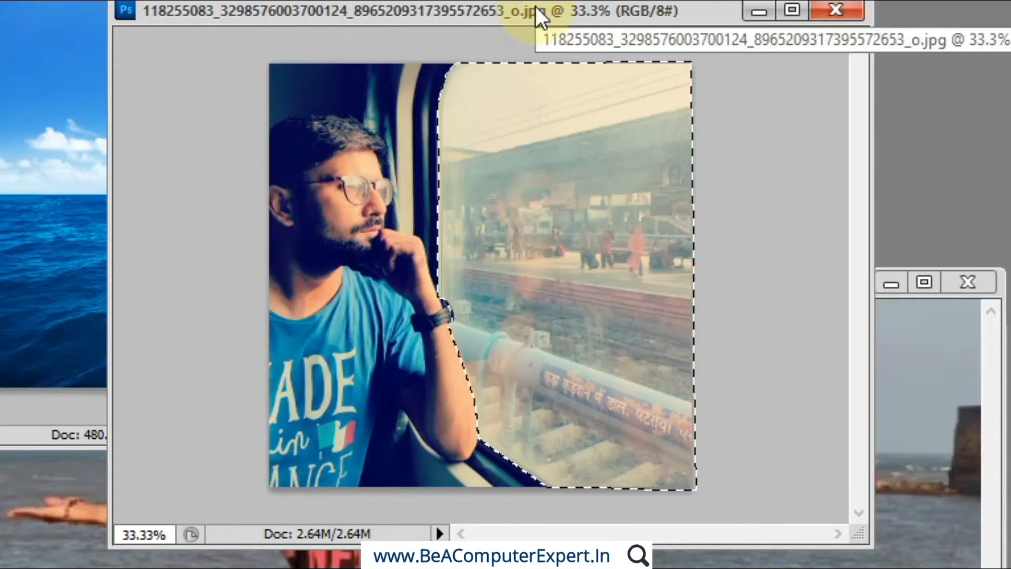
- Try a plain paste of the sea image into the train-window photo, and undo it back to the window selection
key("ctrl+v")
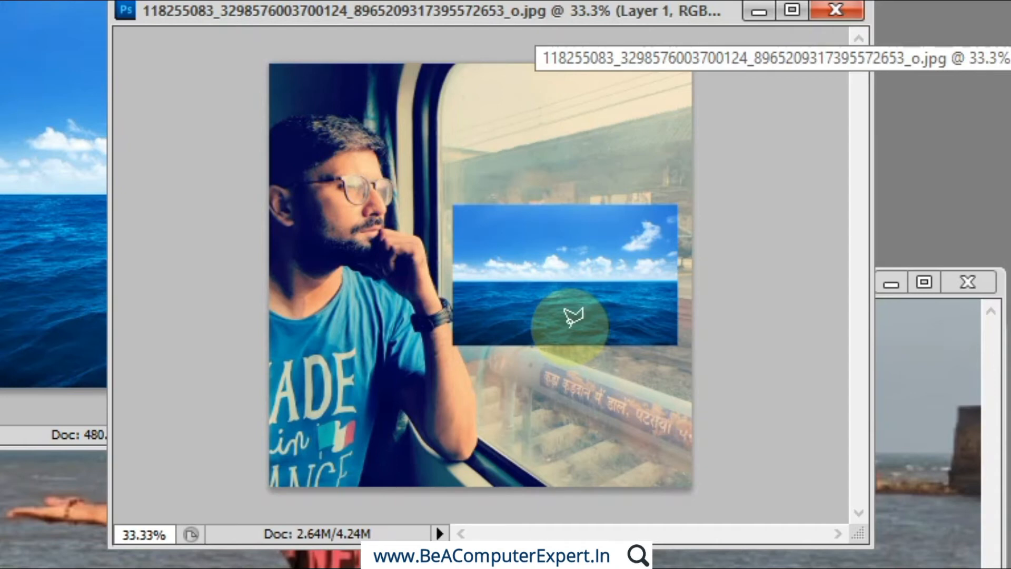
key("ctrl+alt+z")
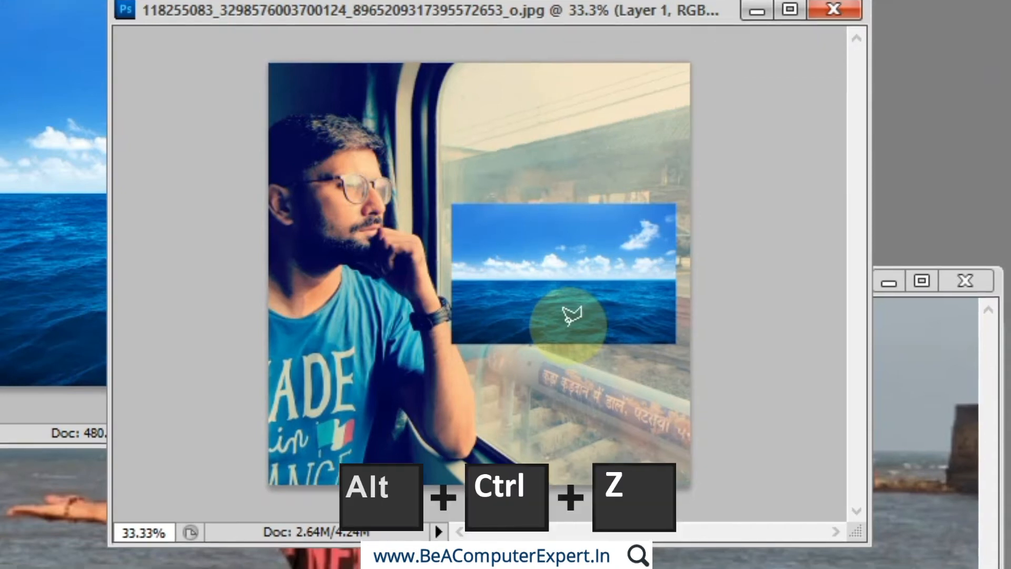
key("ctrl+alt+z")
key("ctrl+alt+z")
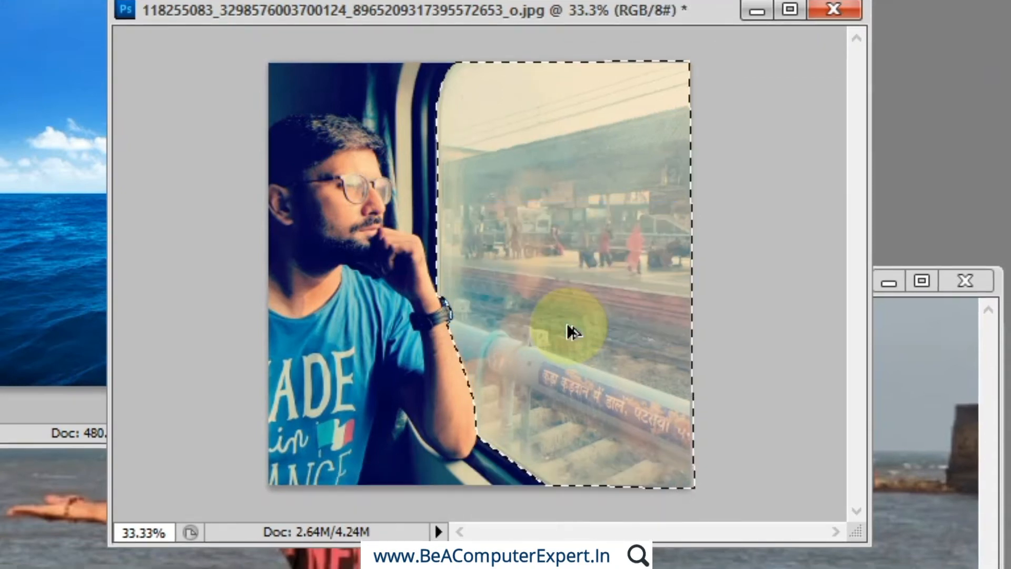
- Copy the sea image from unnamed.jpg again, place it in the train photo's window selection with Paste Into, and activate the Move Tool
left_click(195, 0)
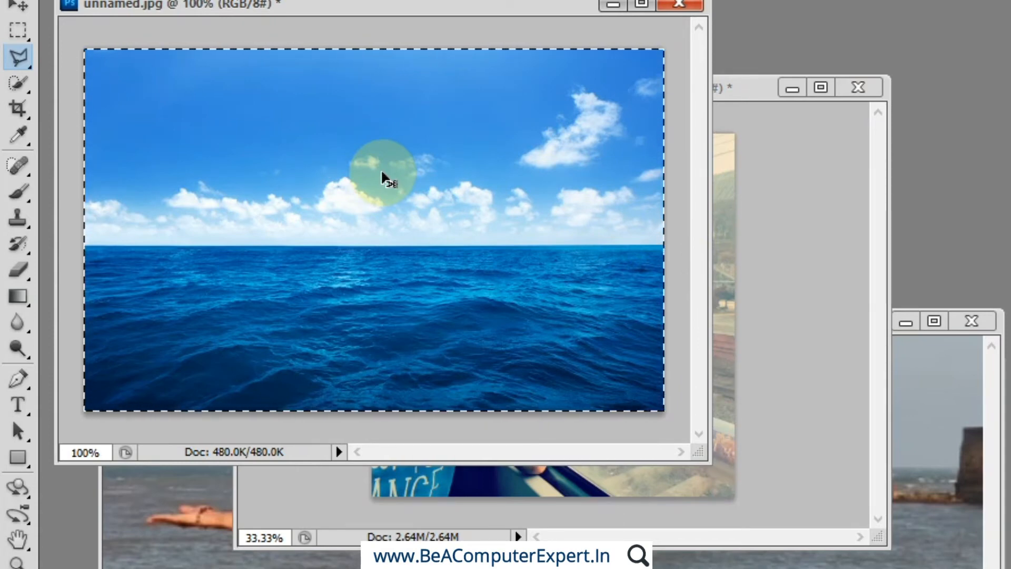
key("ctrl+c")
left_click(732, 92)
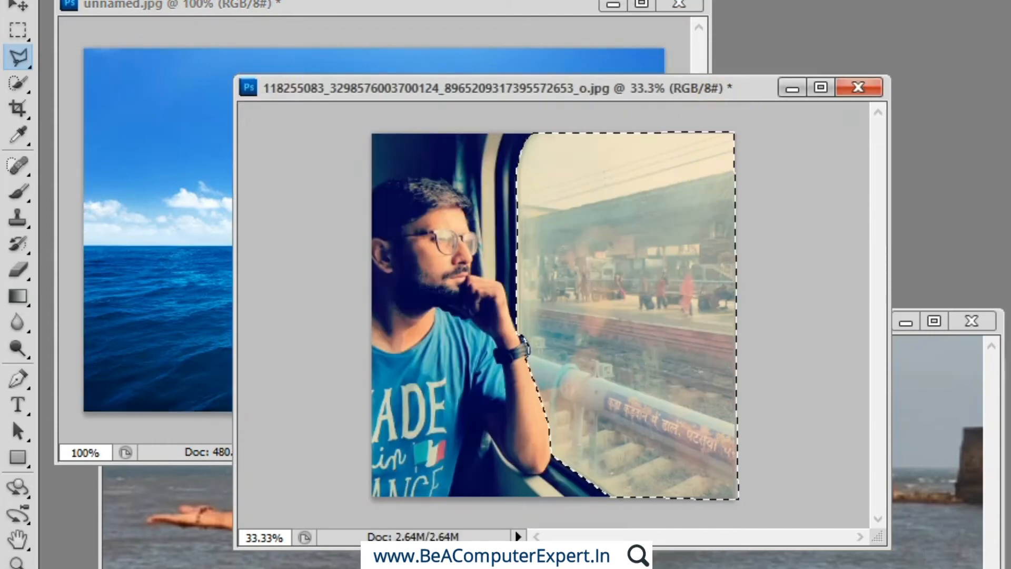
left_click(100, 0)
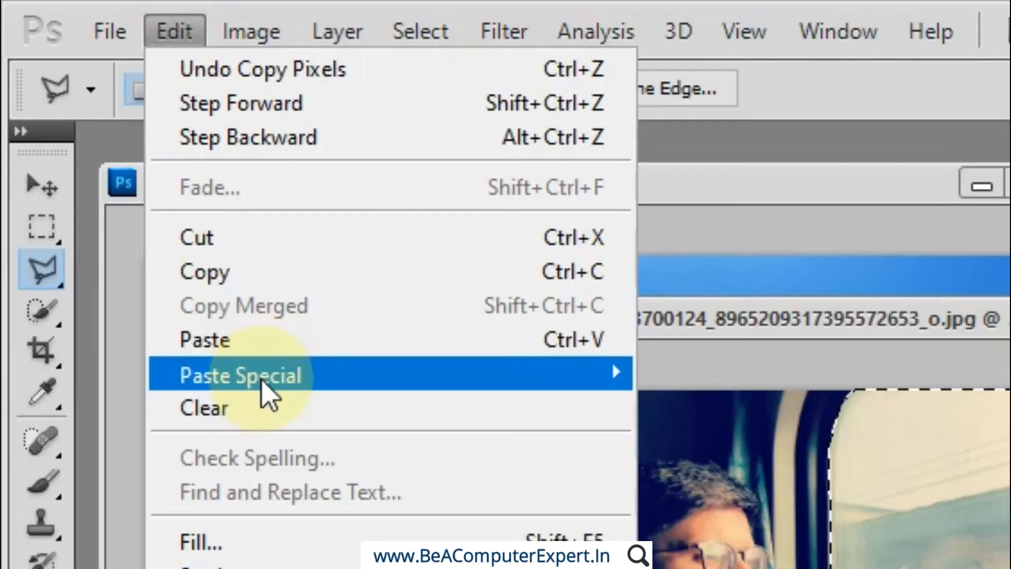
mouse_move(262, 381)
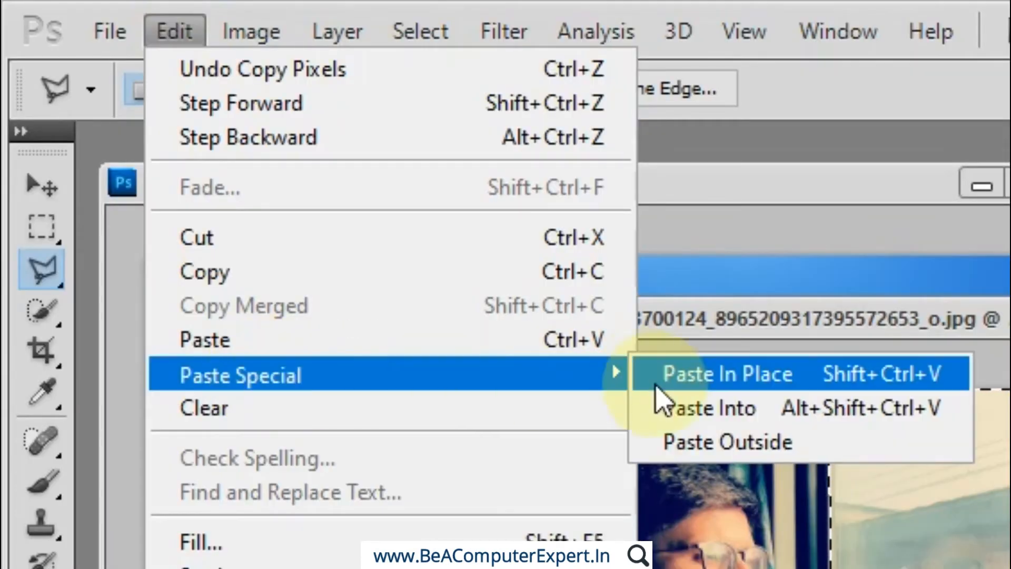
left_click(711, 408)
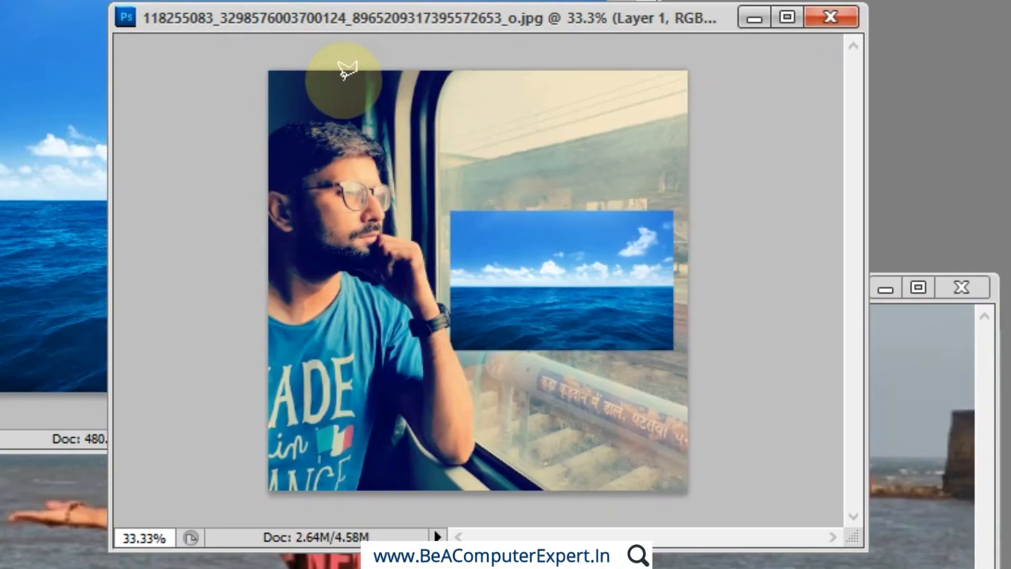
key("v")
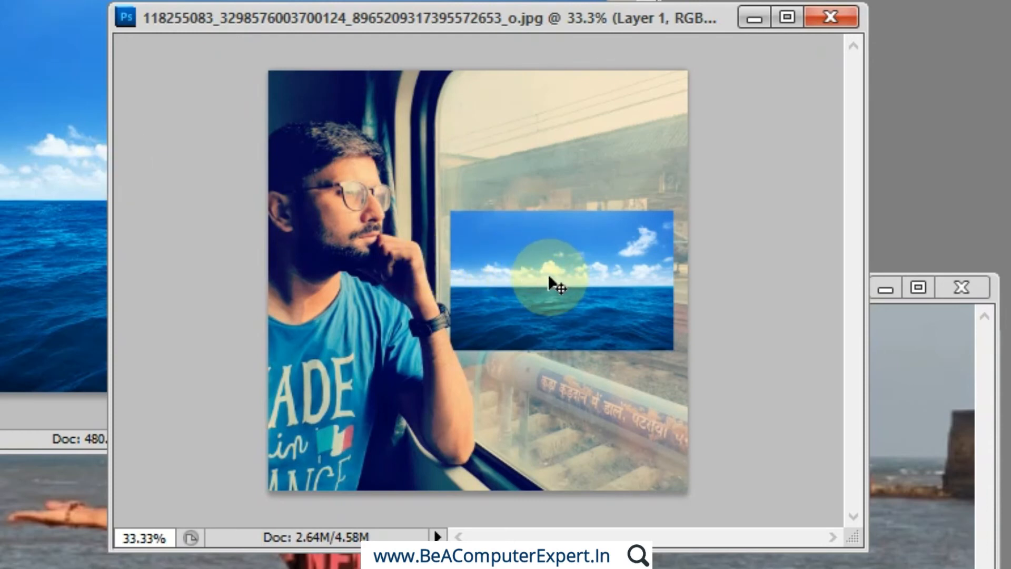
- Enlarge the pasted sea layer proportionally with Free Transform and shift it so it covers the whole train-window opening
key("ctrl+t")
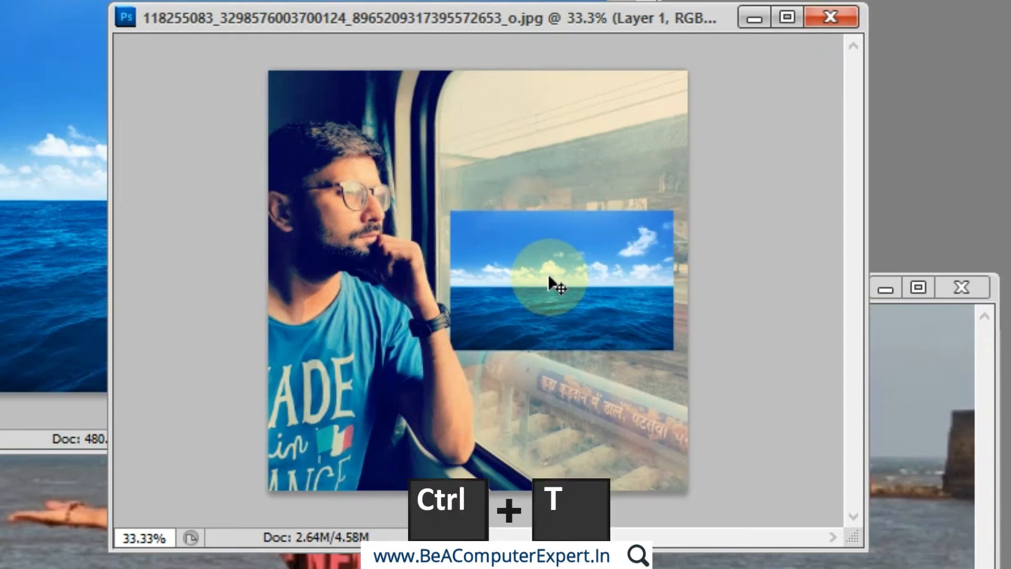
left_click_drag(672, 347, 822, 566)
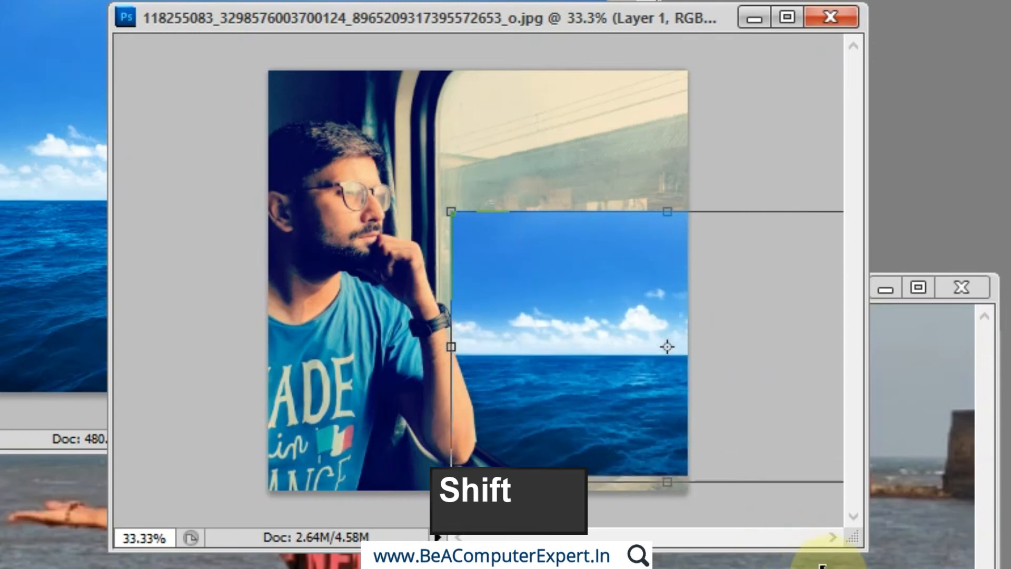
left_click_drag(453, 216, 264, 1)
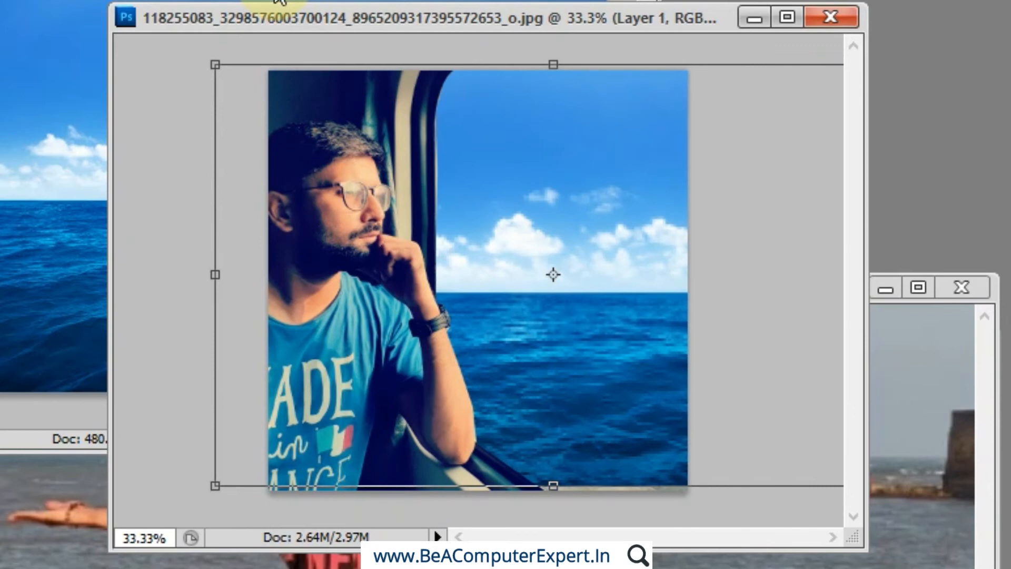
key("Return")
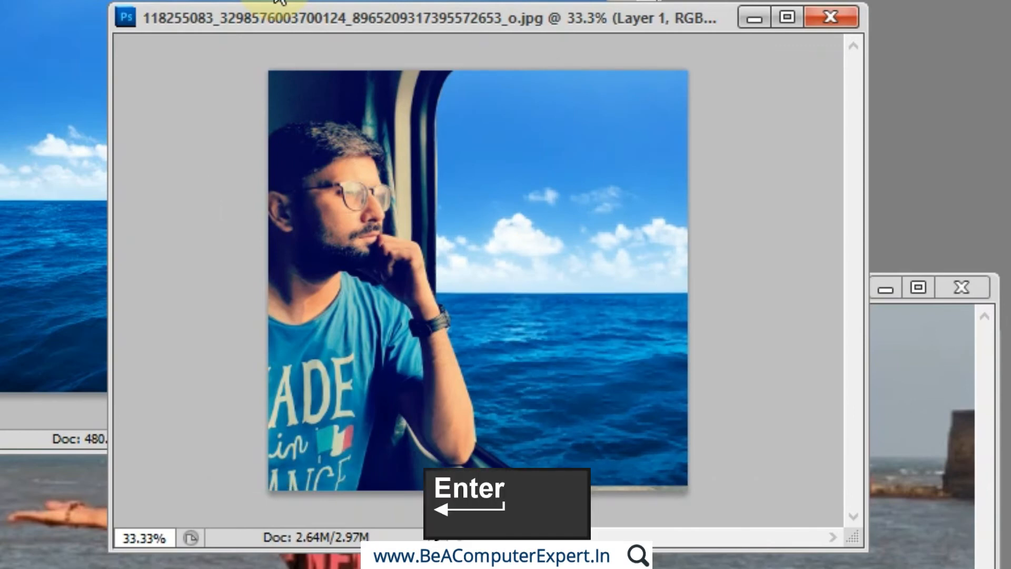
left_click_drag(632, 207, 474, 232)
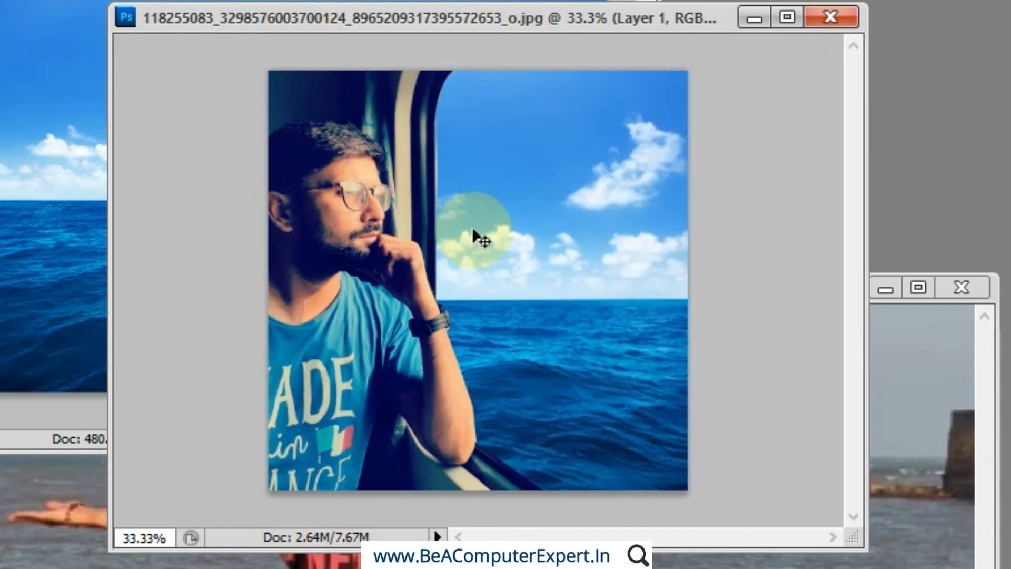
key("ctrl+t")
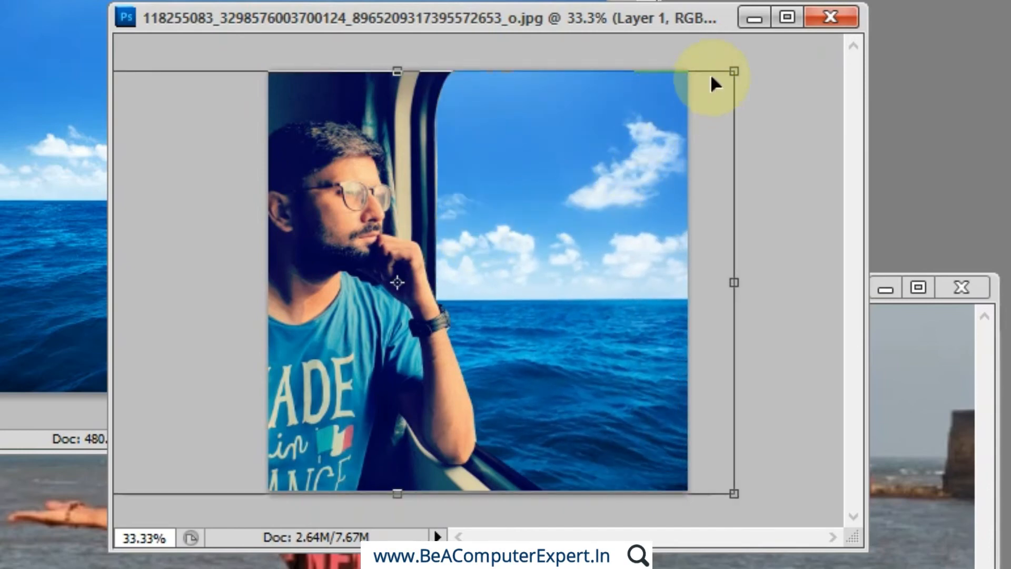
left_click_drag(732, 69, 773, 46)
key("Escape")
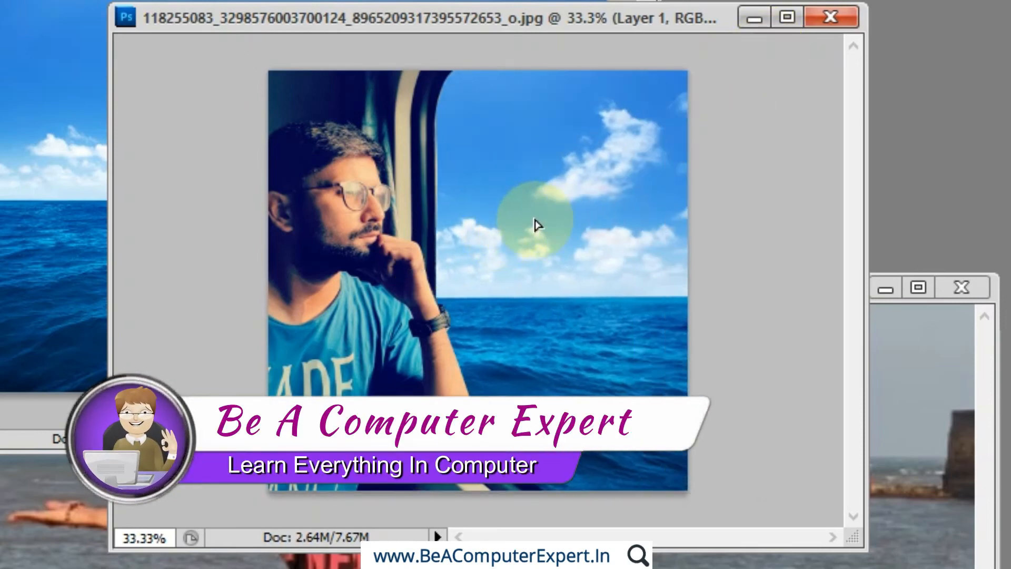
- Reposition the sea layer inside the train window so the horizon lies slightly below the photo's mid-height
left_click_drag(577, 225, 740, 219)
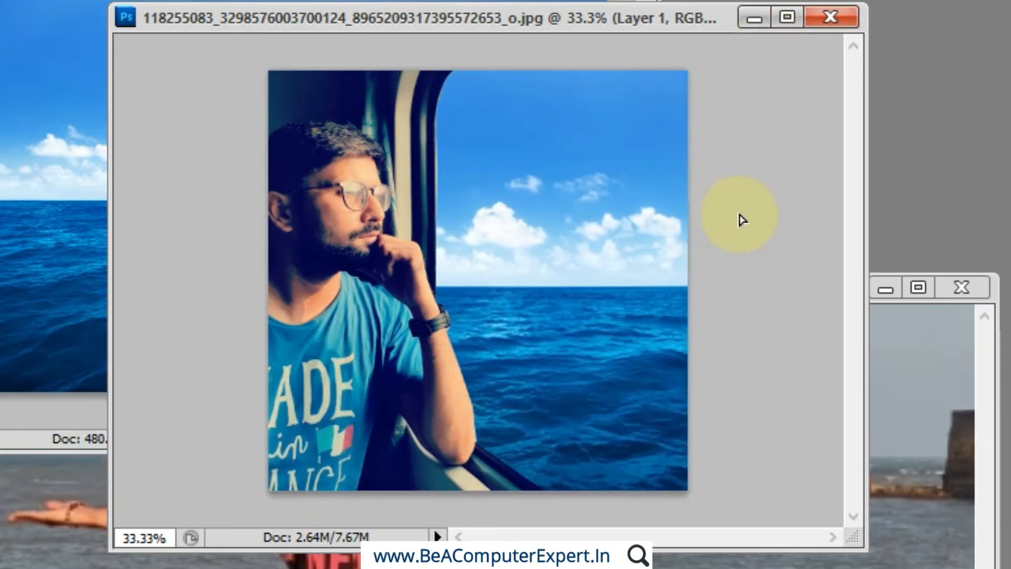
left_click_drag(632, 232, 668, 266)
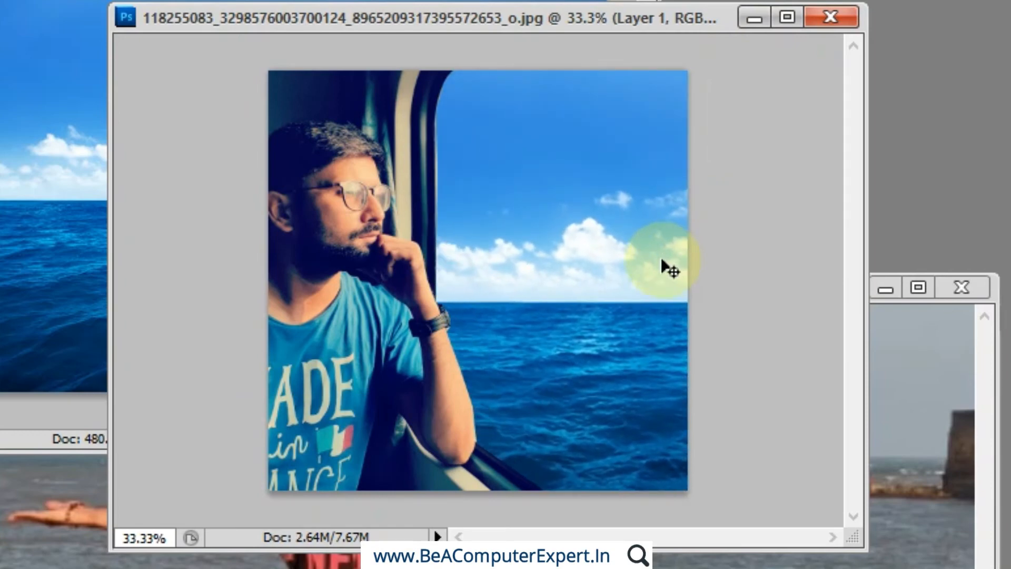
left_click_drag(614, 282, 557, 298)
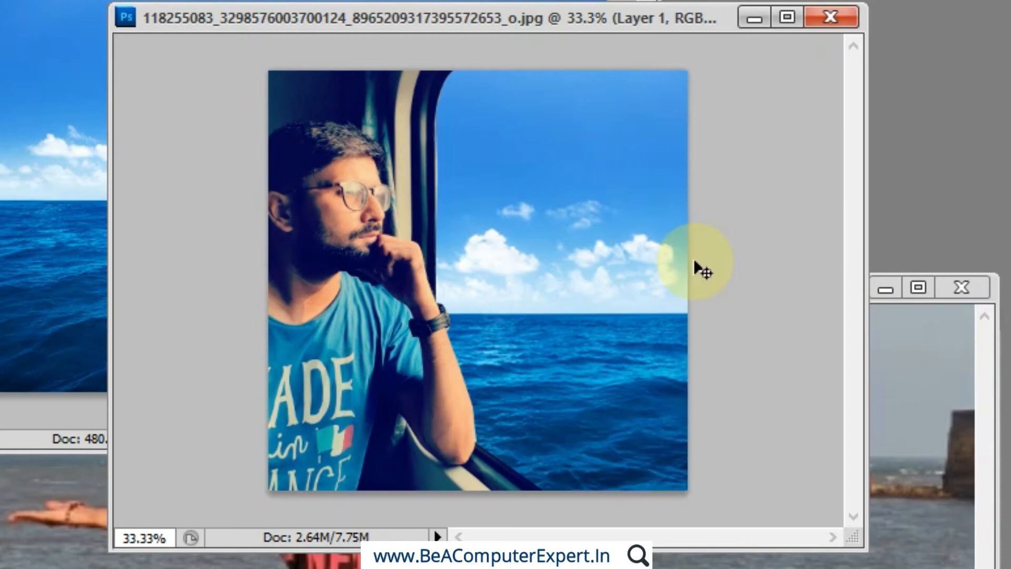
- Start a Polygonal Lasso outline across the sky and sea in unnamed.jpg, ending with two stray points outside the intended shape
left_click(58, 382)
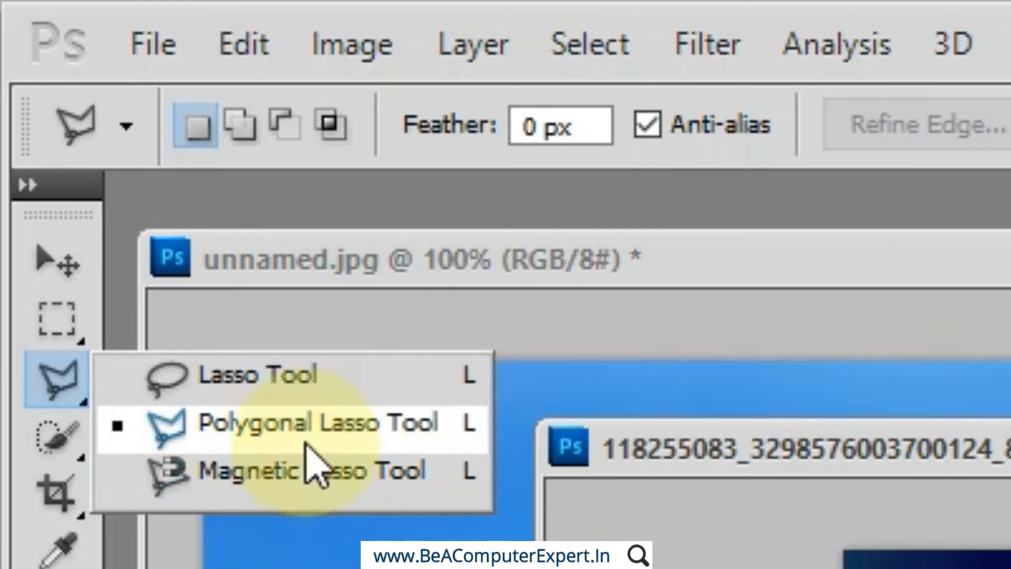
left_click(306, 445)
left_click(680, 336)
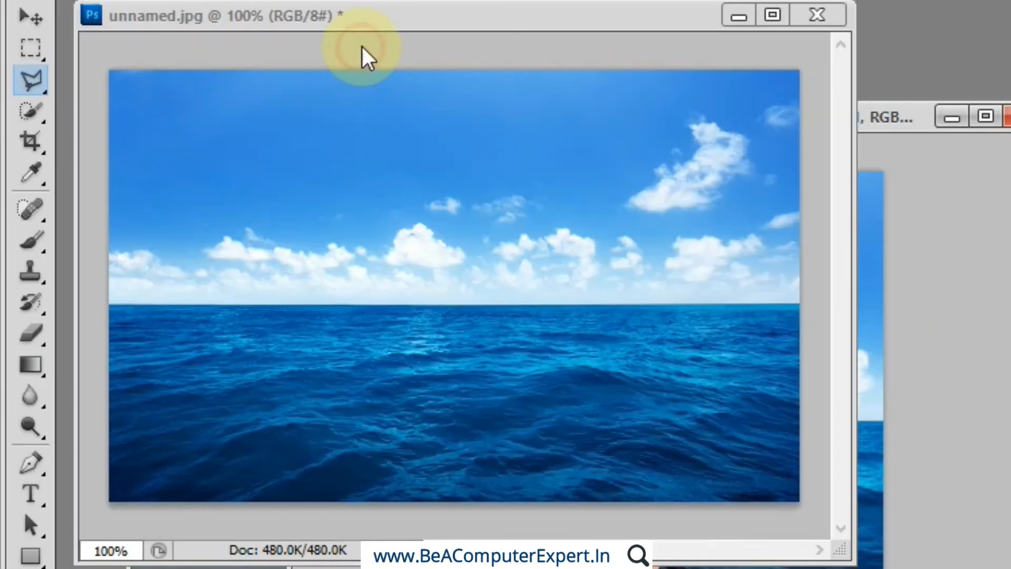
left_click(279, 63)
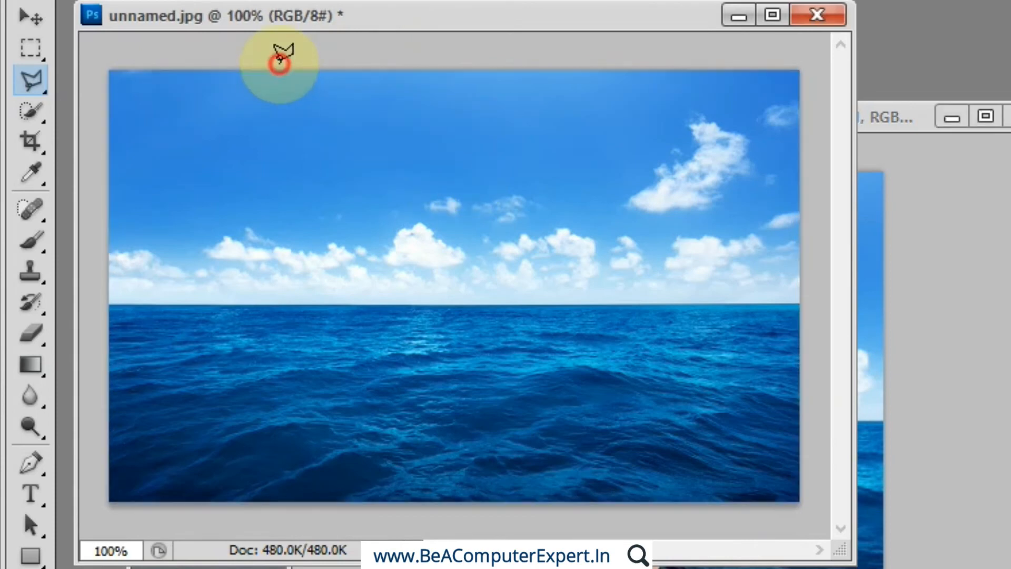
left_click(535, 126)
left_click(635, 245)
left_click(611, 396)
left_click(300, 396)
left_click(227, 266)
left_click(253, 182)
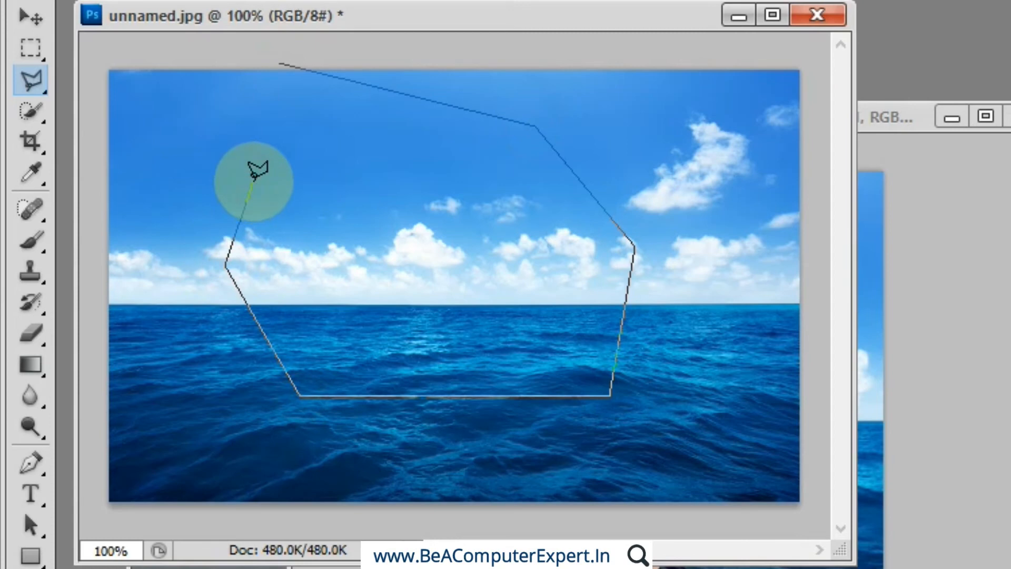
left_click(701, 124)
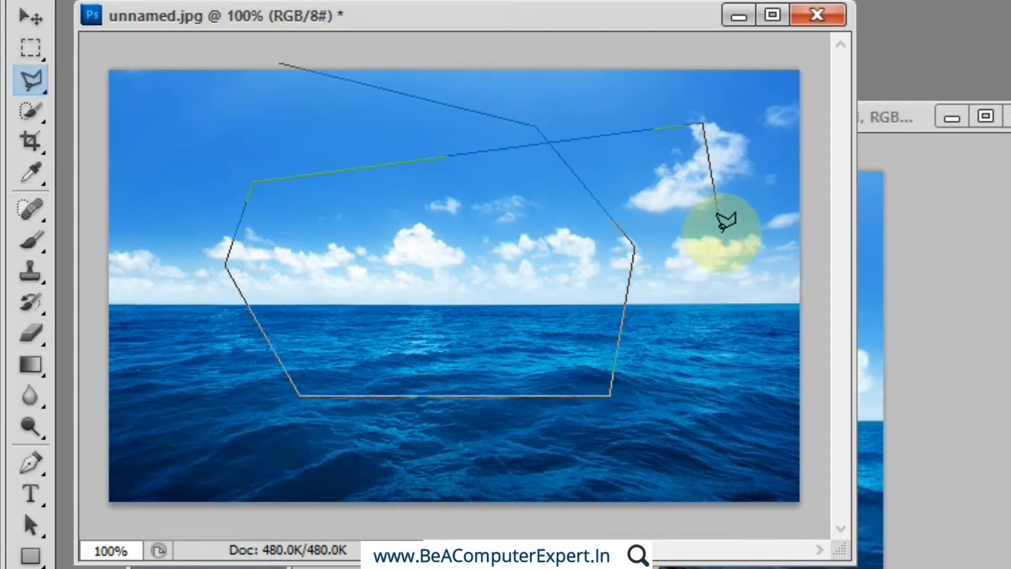
left_click(523, 290)
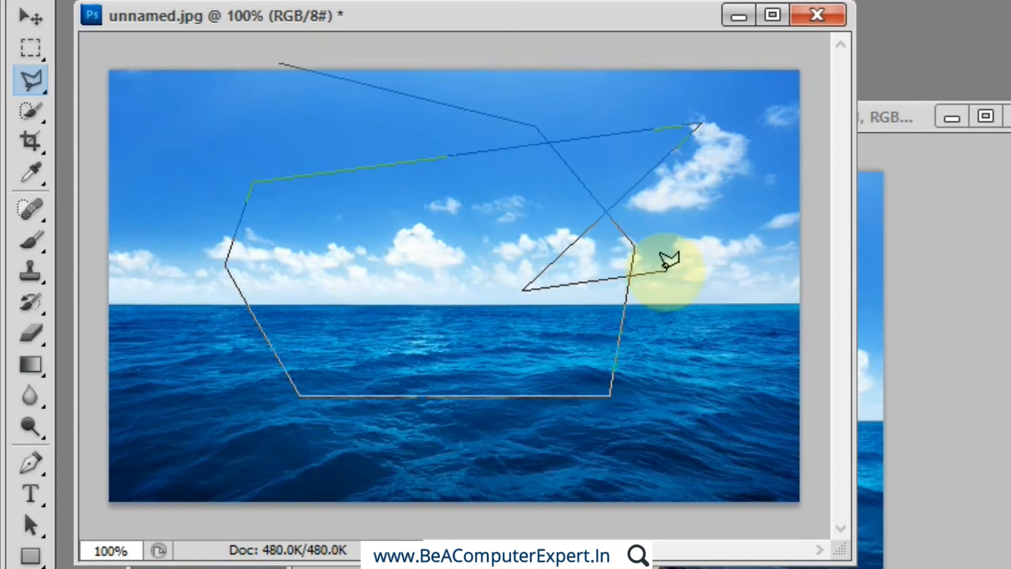
- Remove the most recently placed Polygonal Lasso points one by one, back to the outline's first few corners
key("BackSpace")
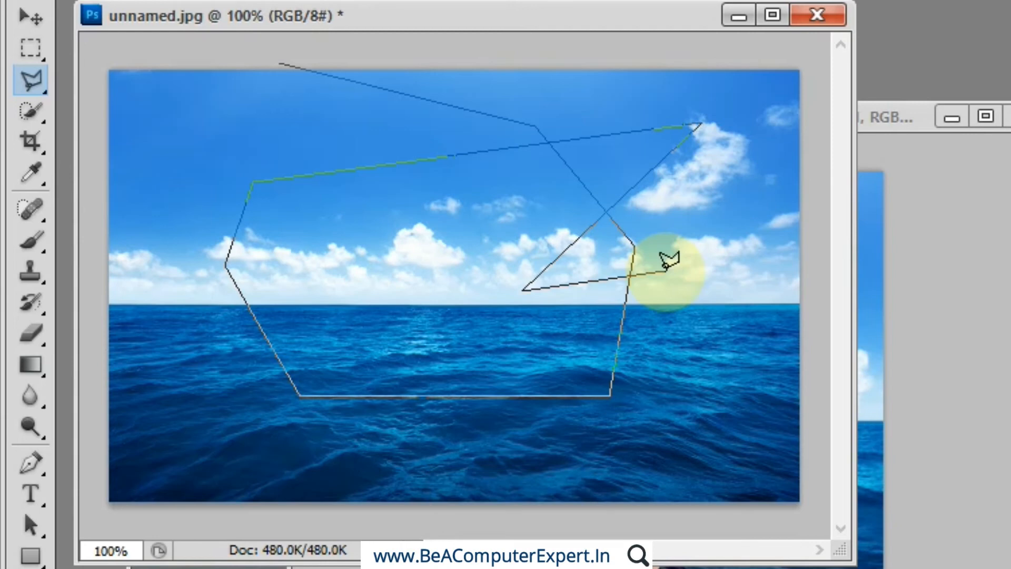
key("BackSpace")
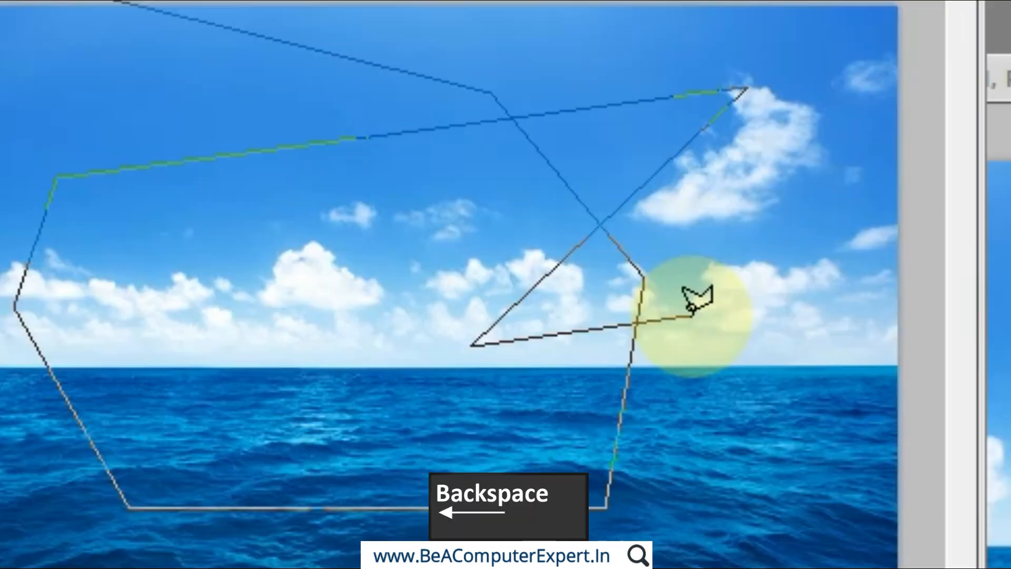
key("BackSpace")
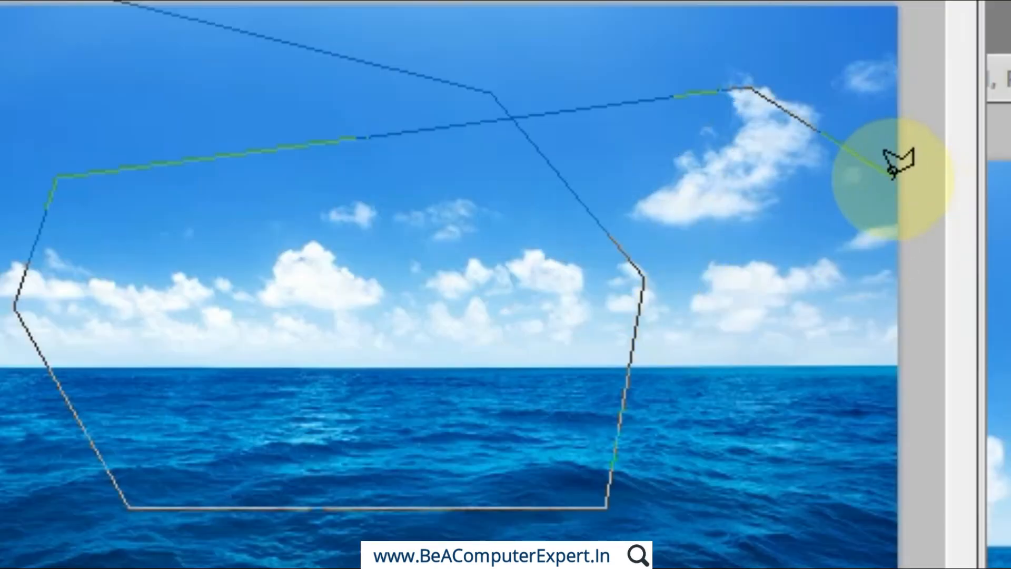
key("BackSpace")
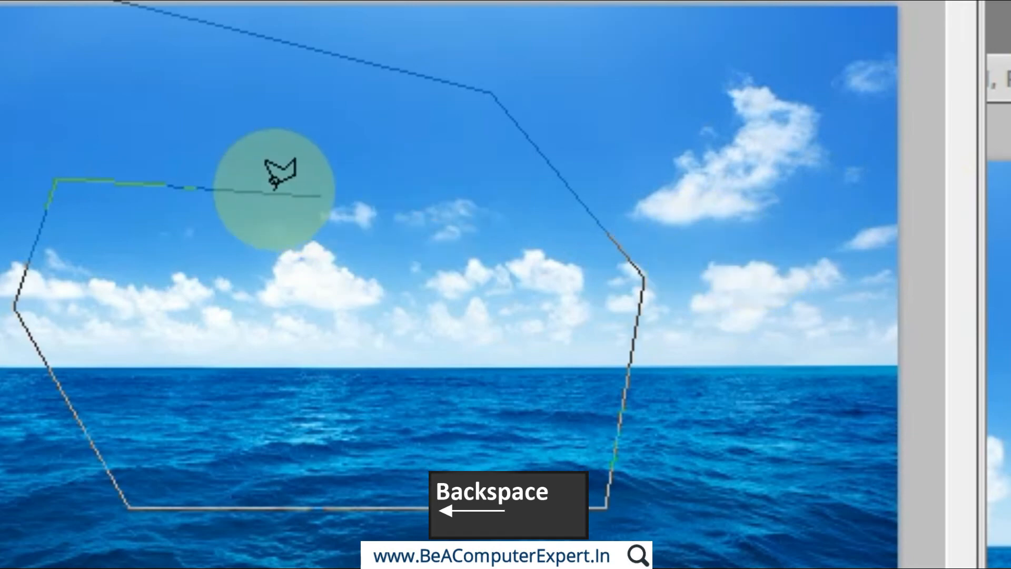
key("BackSpace")
key("BackSpace")
key("BackSpace")
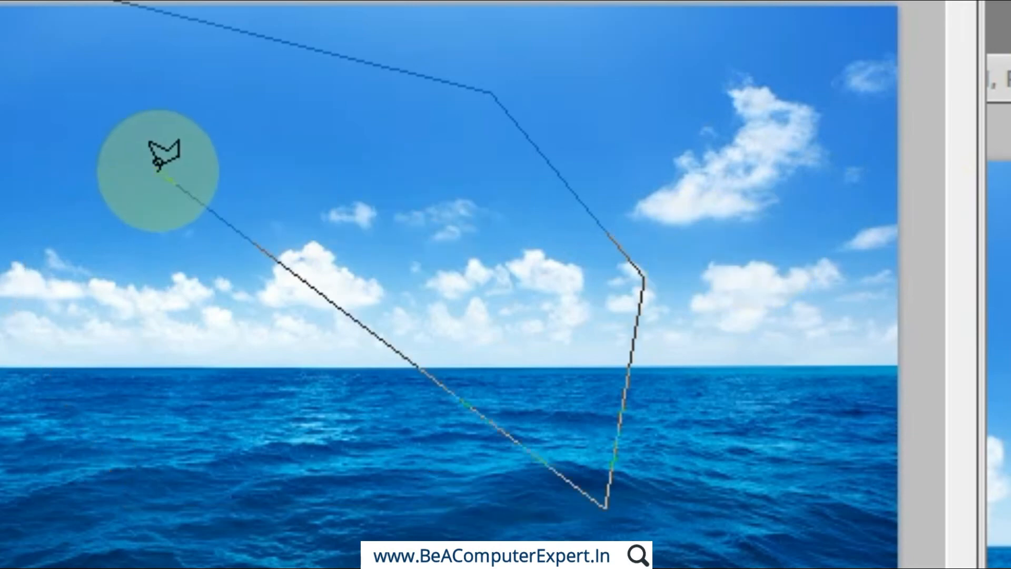
key("BackSpace")
- Continue the lasso outline with new corners and a freehand curved stretch, close it into a selection, and deselect it
left_click(512, 490)
left_click(220, 486)
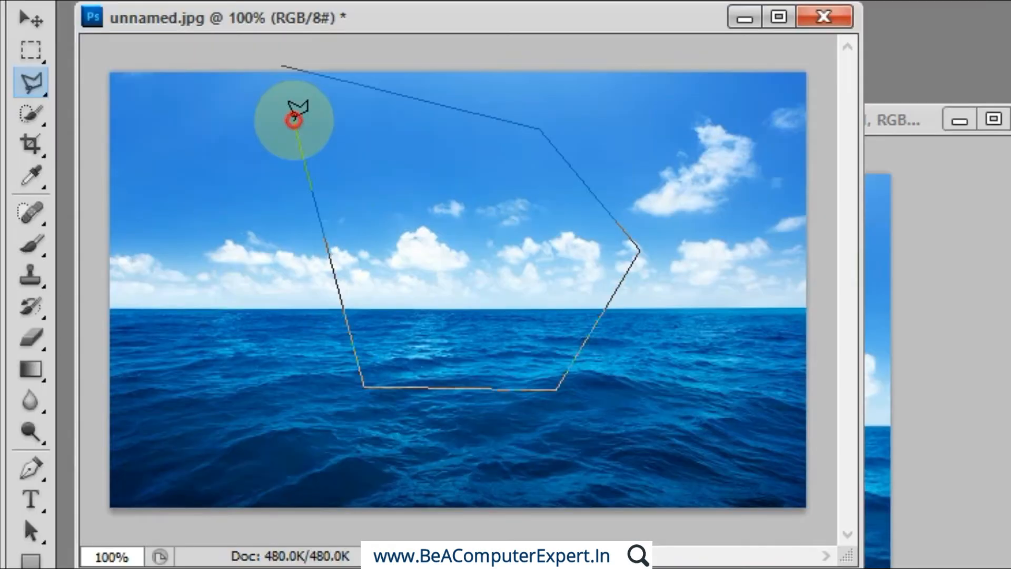
left_click(293, 117)
left_click(158, 158)
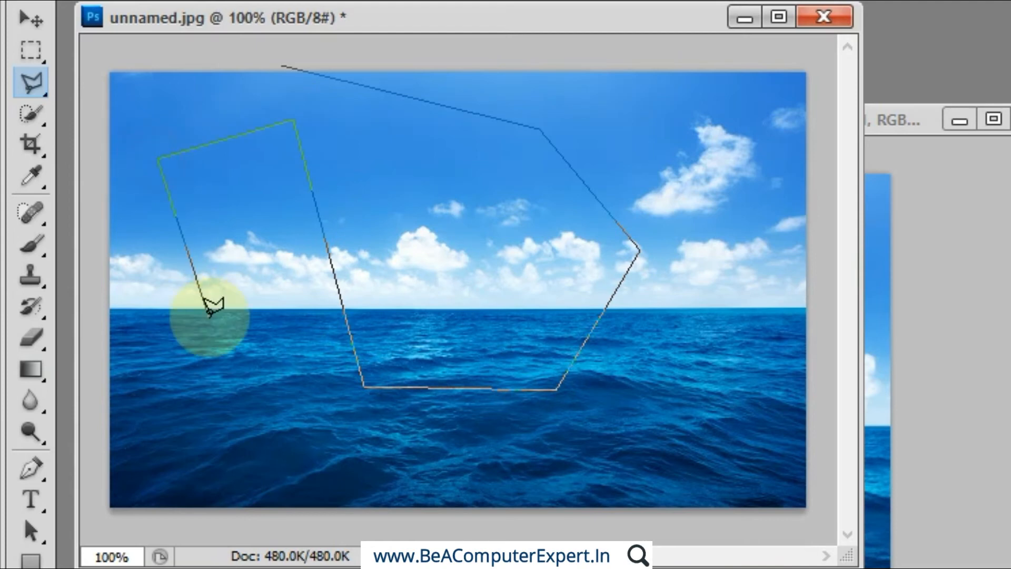
left_click(248, 348)
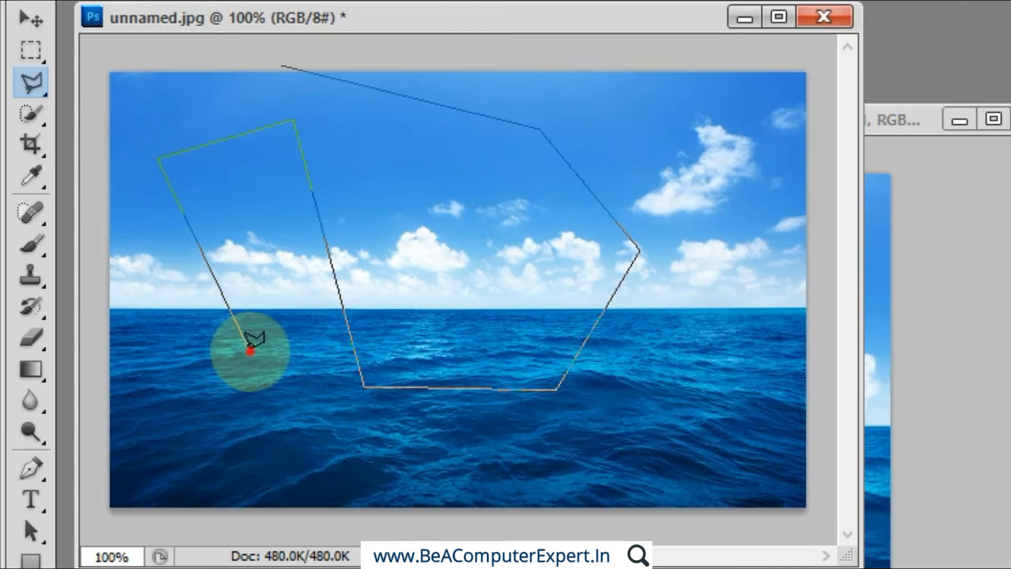
left_click(374, 308)
left_click(443, 260)
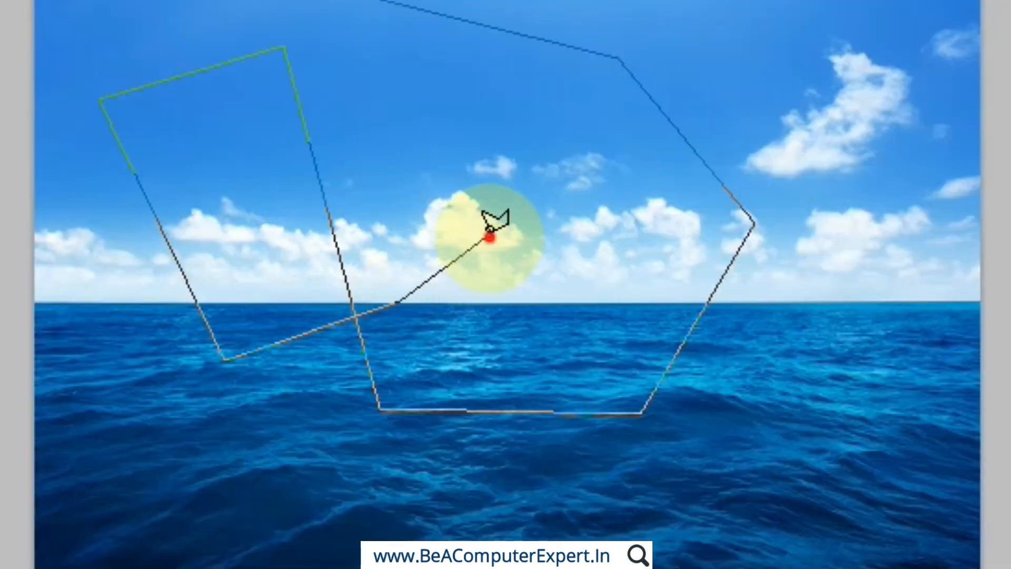
mouse_move(489, 238)
left_mouse_down()
mouse_move(555, 215)
mouse_move(608, 218)
mouse_move(647, 244)
mouse_move(669, 299)
mouse_move(667, 337)
mouse_move(626, 375)
left_mouse_up()
left_click(375, 91)
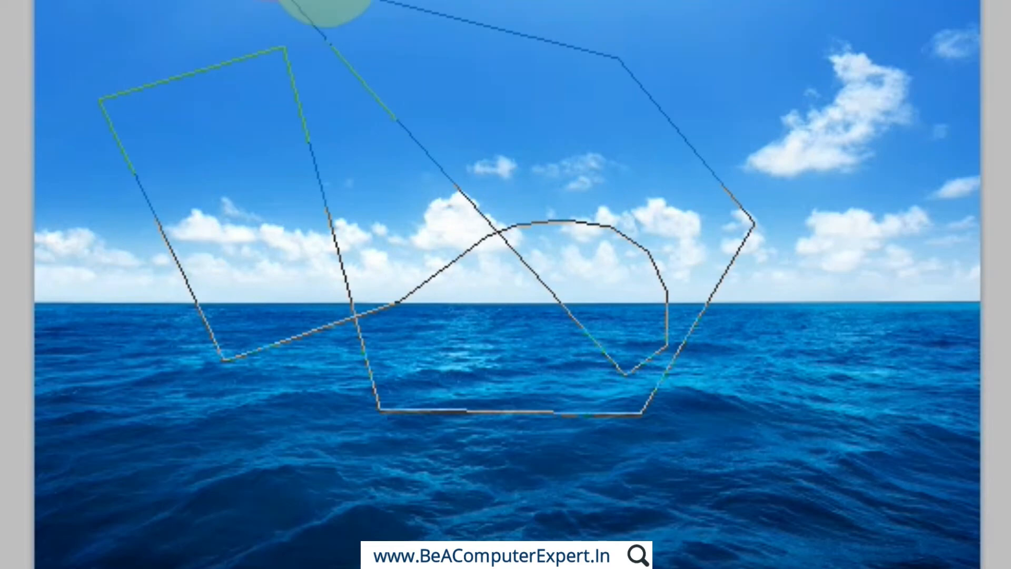
double_click(666, 21)
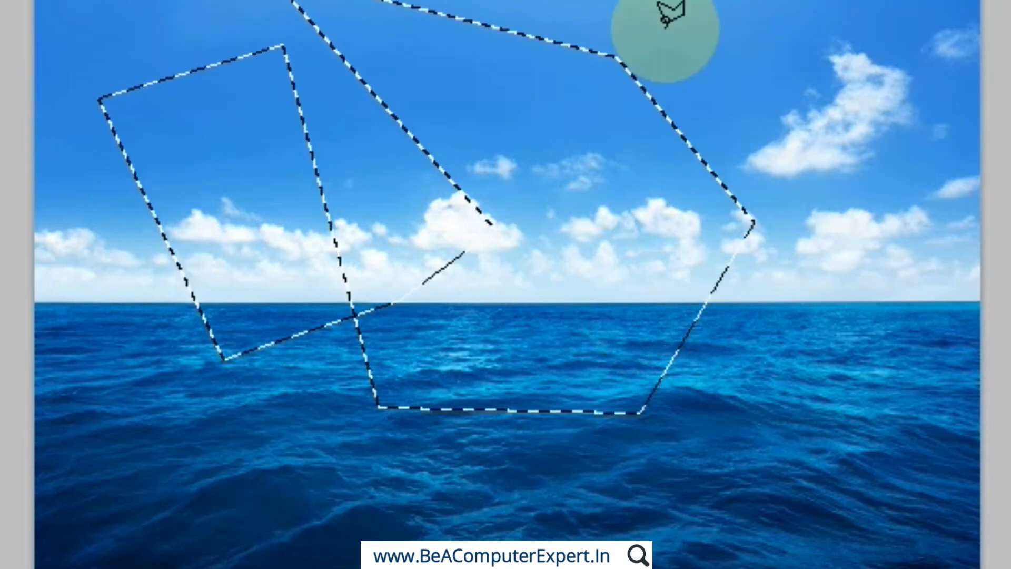
key("ctrl+d")
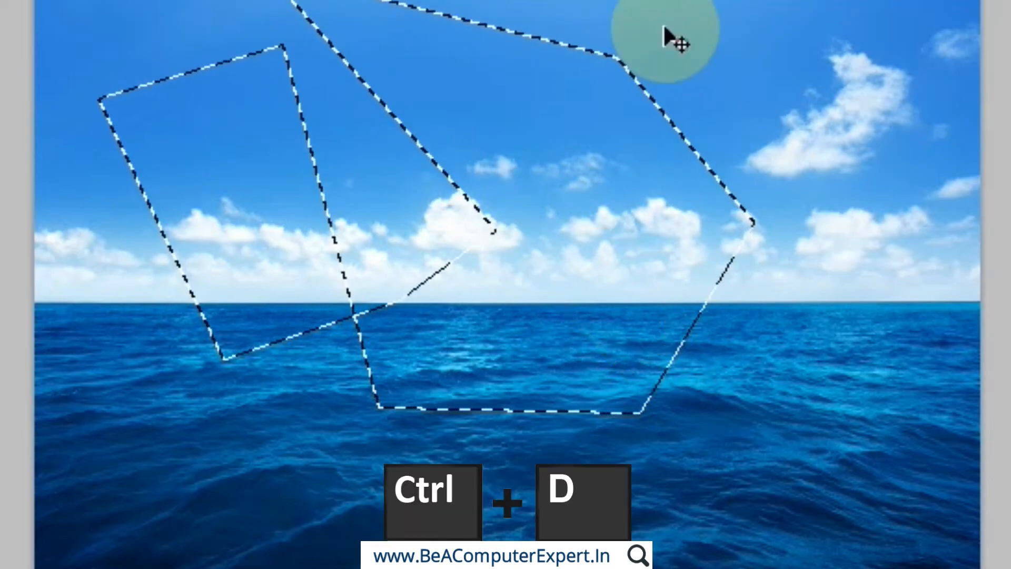
- Bring the photo of the man with outstretched arms by the sea to the front
right_click(59, 368)
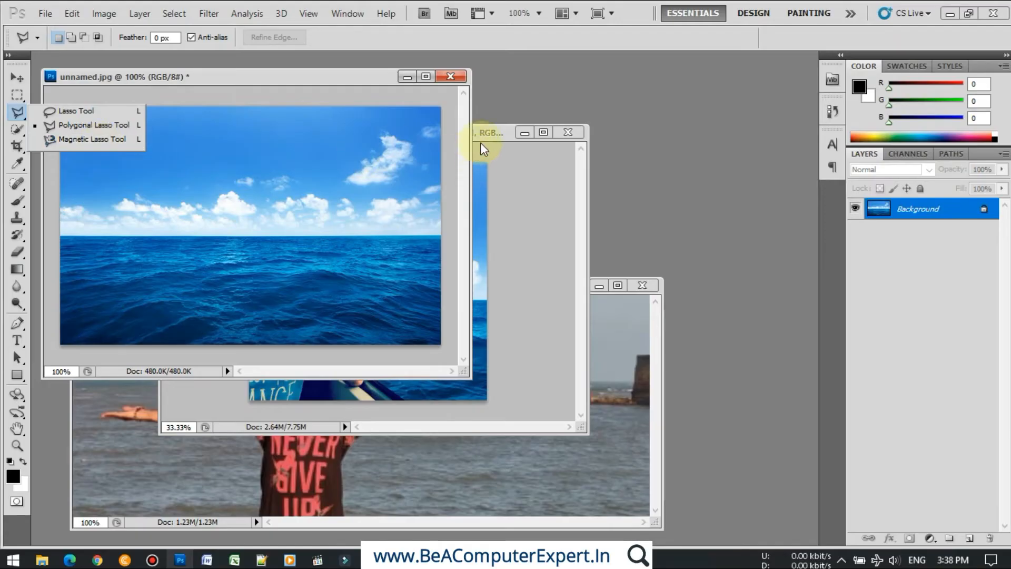
left_click(481, 136)
left_click(481, 136)
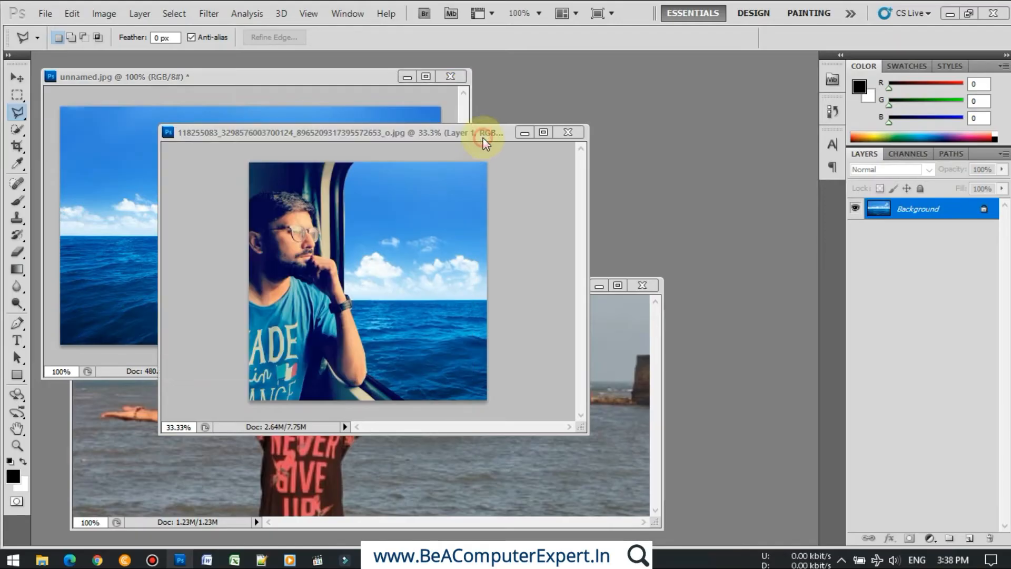
left_click(485, 464)
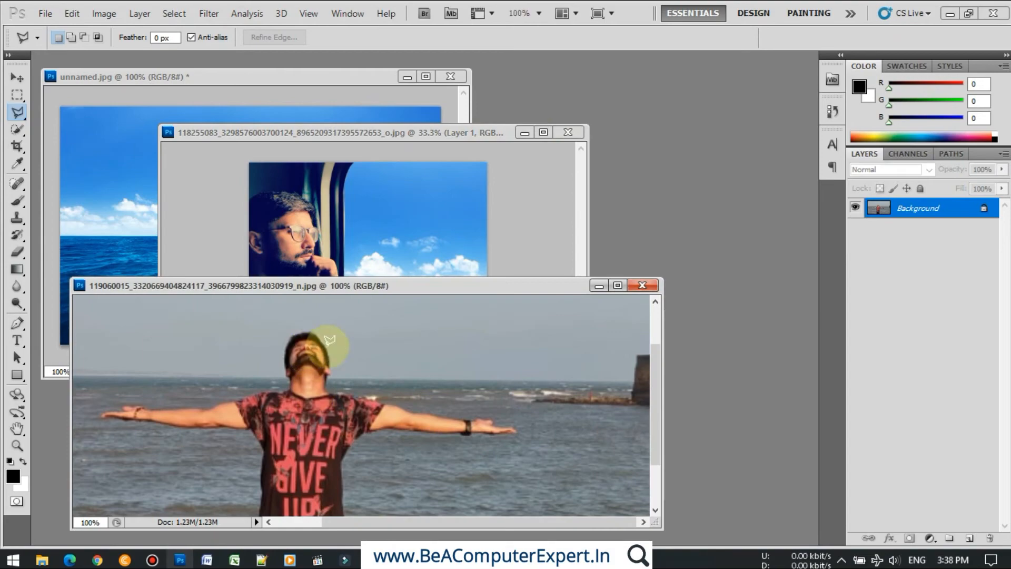
- Trace the man's head, both outstretched arms and upper chest with the Magnetic Lasso, closing the outline at the starting point on his hair
right_click(23, 113)
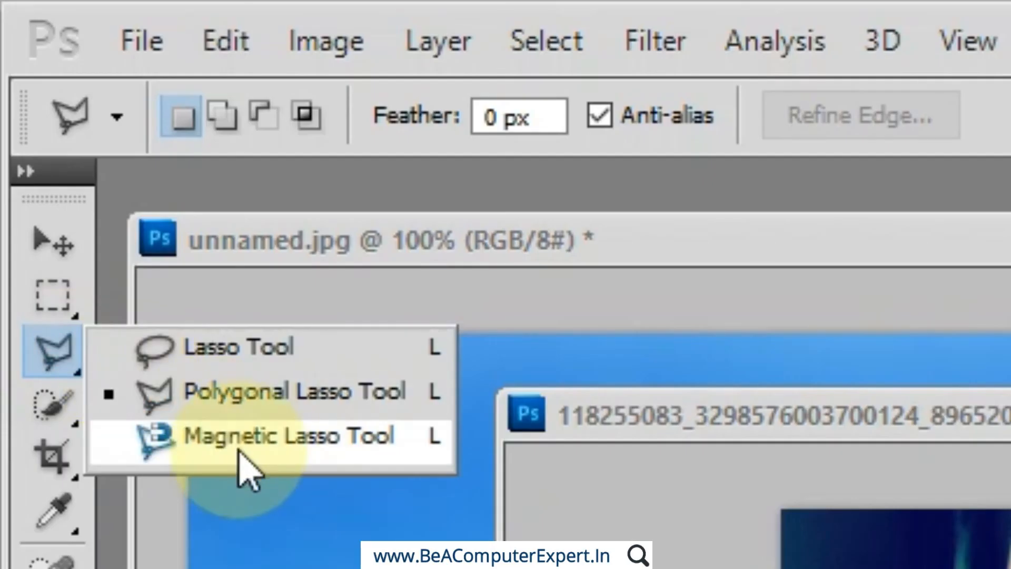
left_click(247, 471)
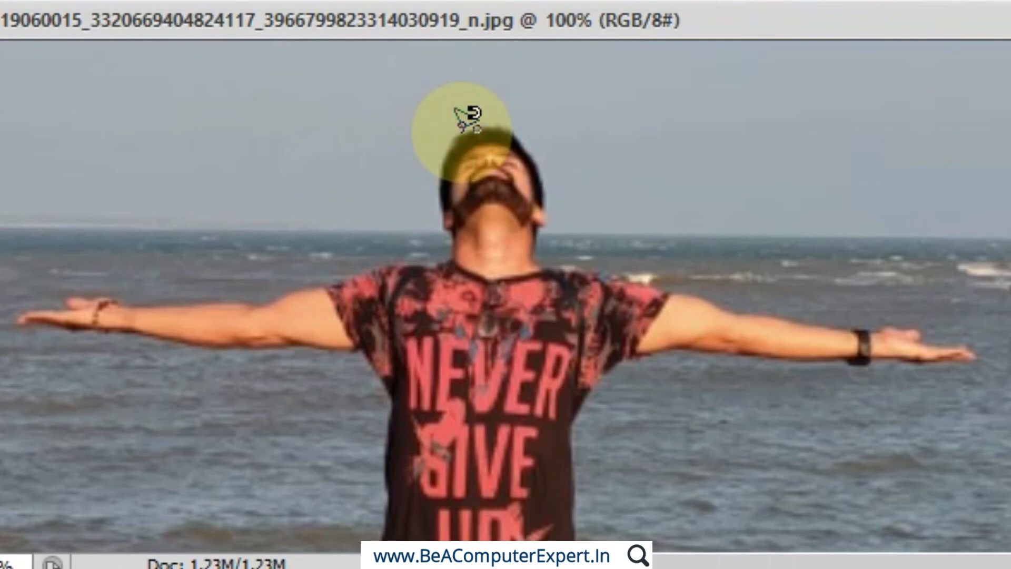
left_click(462, 129)
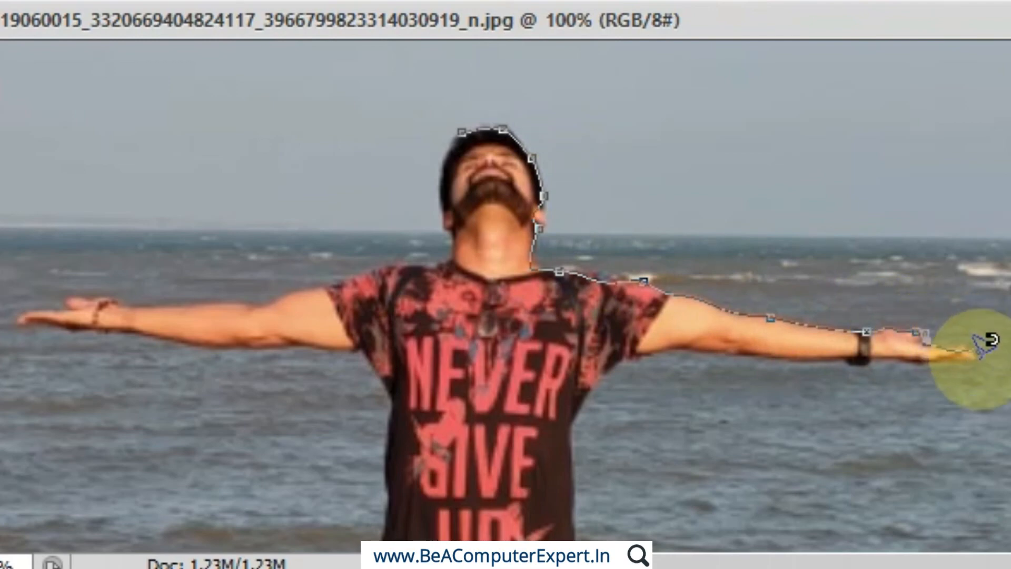
left_click(968, 346)
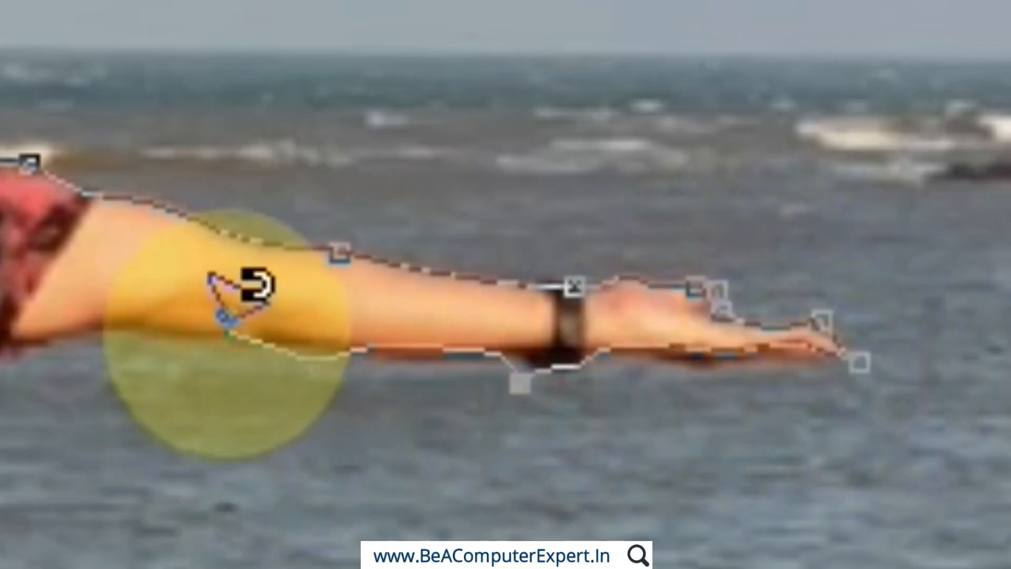
left_click(213, 362)
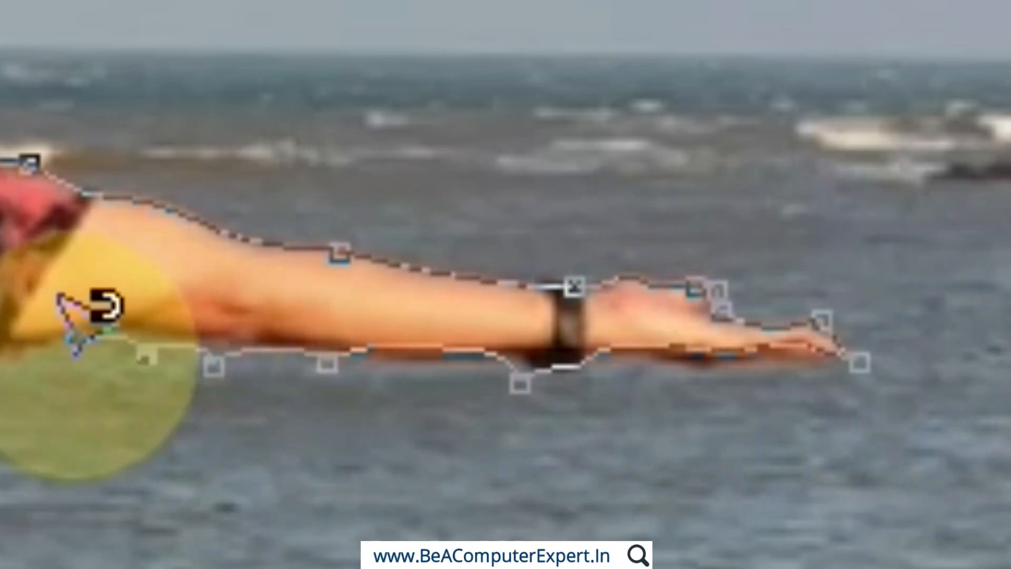
left_click(79, 350)
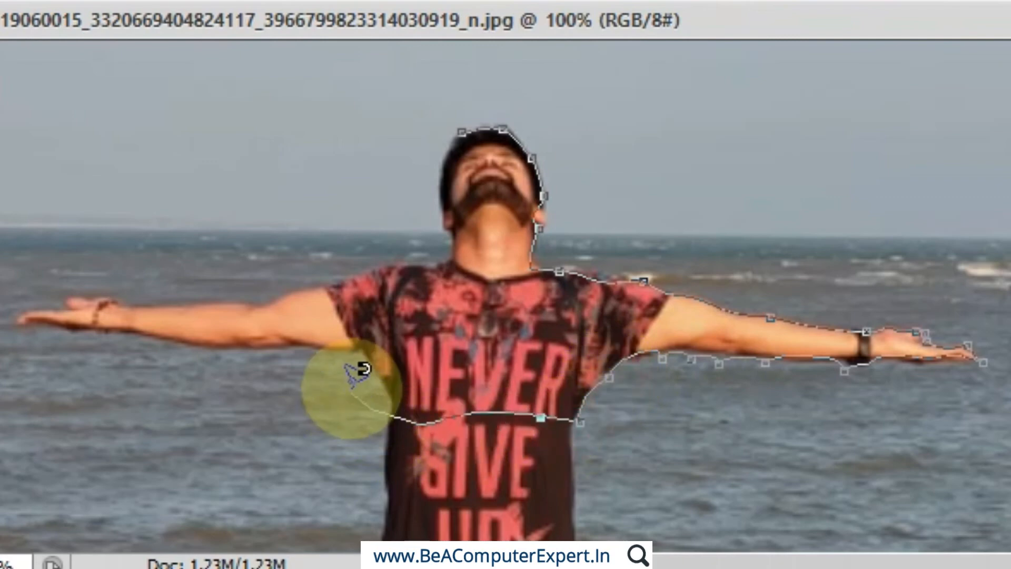
left_click(356, 349)
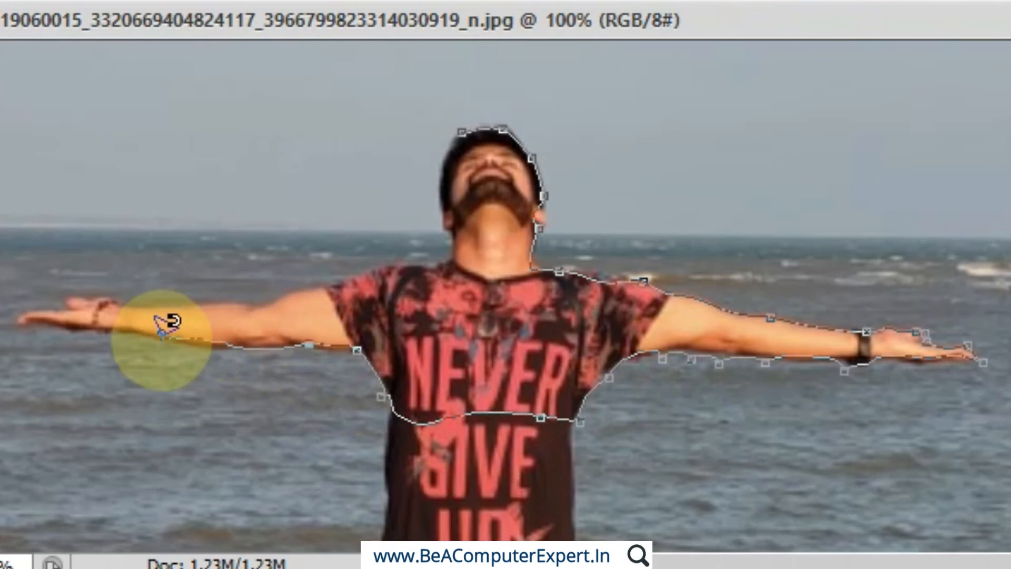
mouse_move(43, 322)
left_mouse_down()
mouse_move(8, 325)
mouse_move(40, 313)
mouse_move(7, 324)
mouse_move(81, 293)
mouse_move(62, 289)
mouse_move(264, 303)
mouse_move(296, 296)
mouse_move(292, 273)
mouse_move(318, 260)
mouse_move(443, 238)
mouse_move(434, 166)
mouse_move(448, 118)
mouse_move(463, 178)
mouse_move(459, 109)
left_mouse_up()
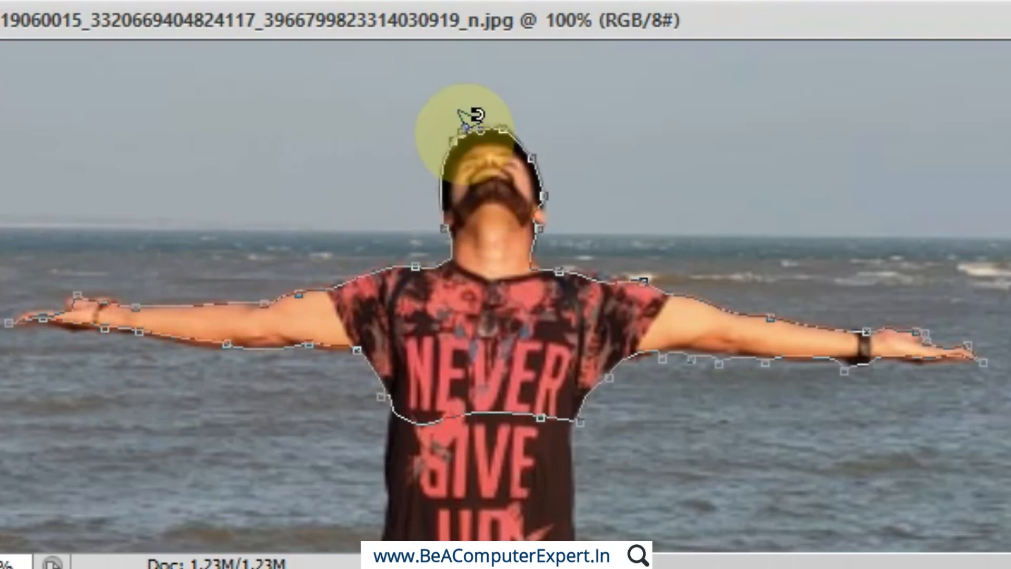
left_click(459, 111)
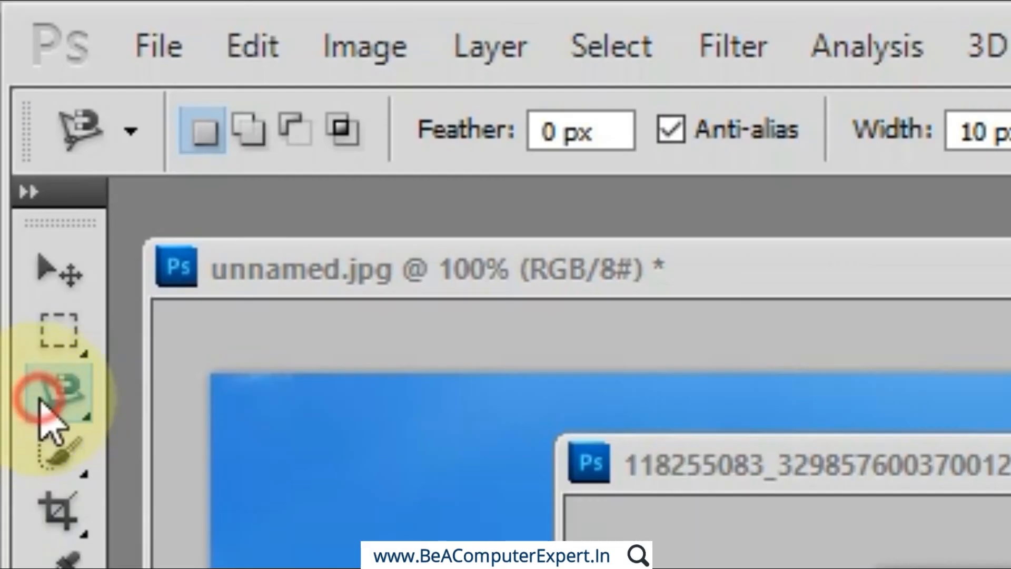
- Copy the selected man into unnamed.jpg by moving the cut-out over it, placing him at the horizon of the blue sea
left_click(47, 401)
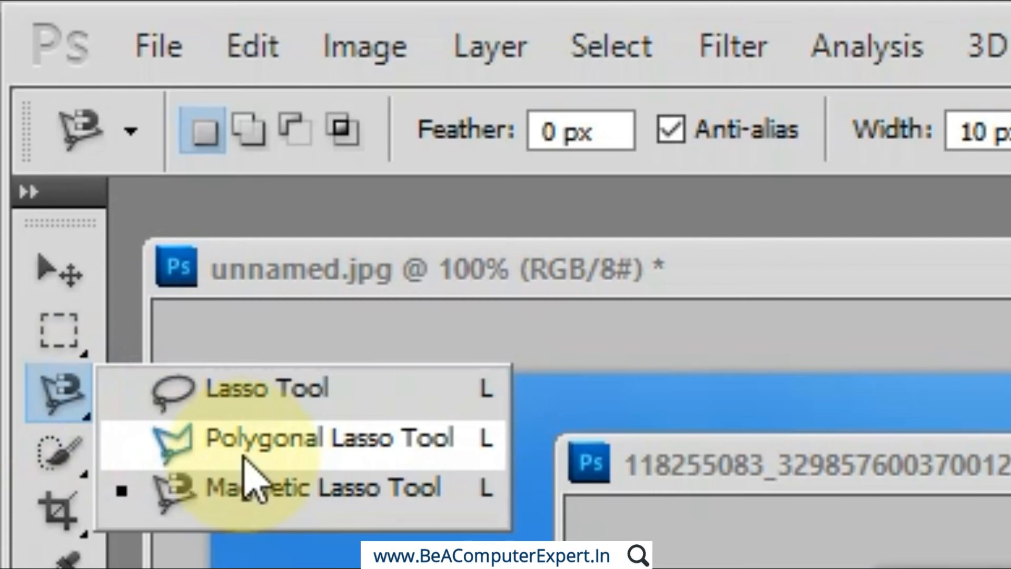
left_click(471, 287)
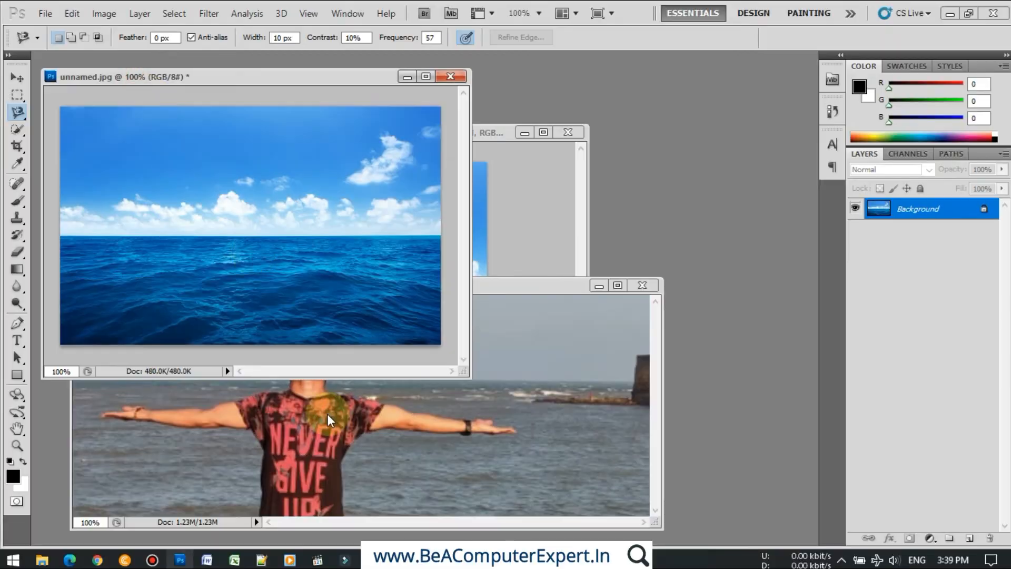
left_click(428, 400)
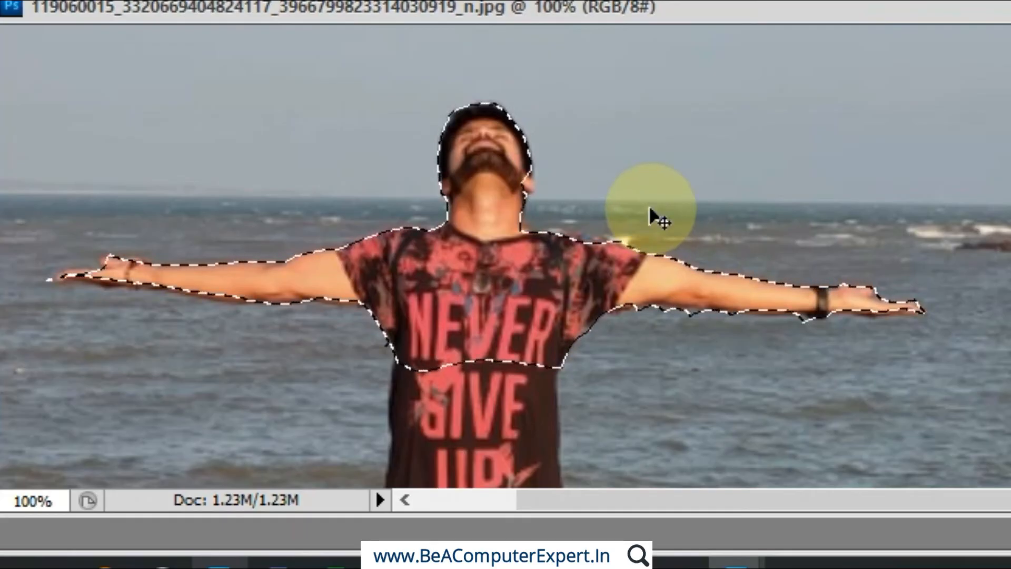
key("v")
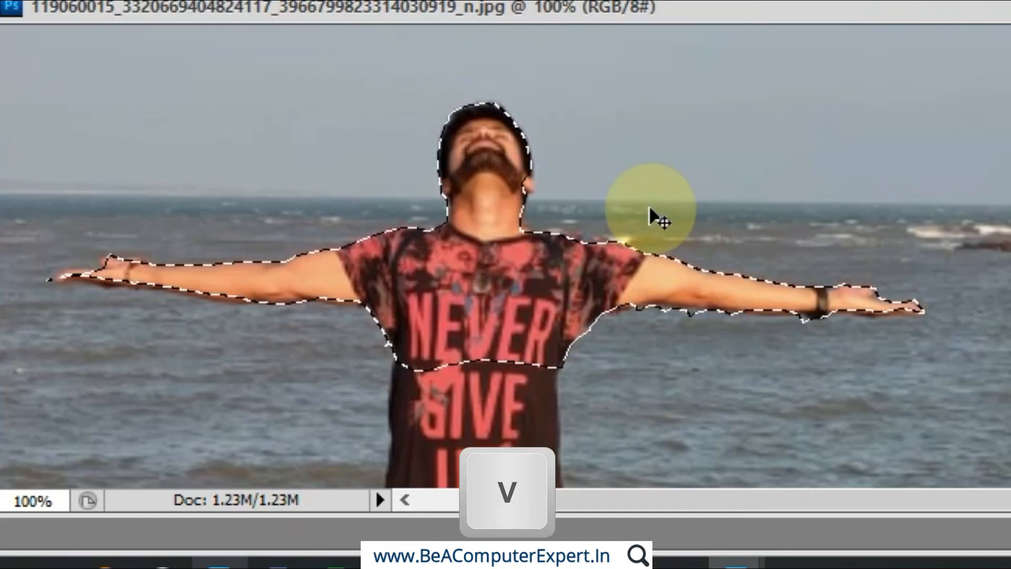
left_click_drag(472, 274, 422, 0)
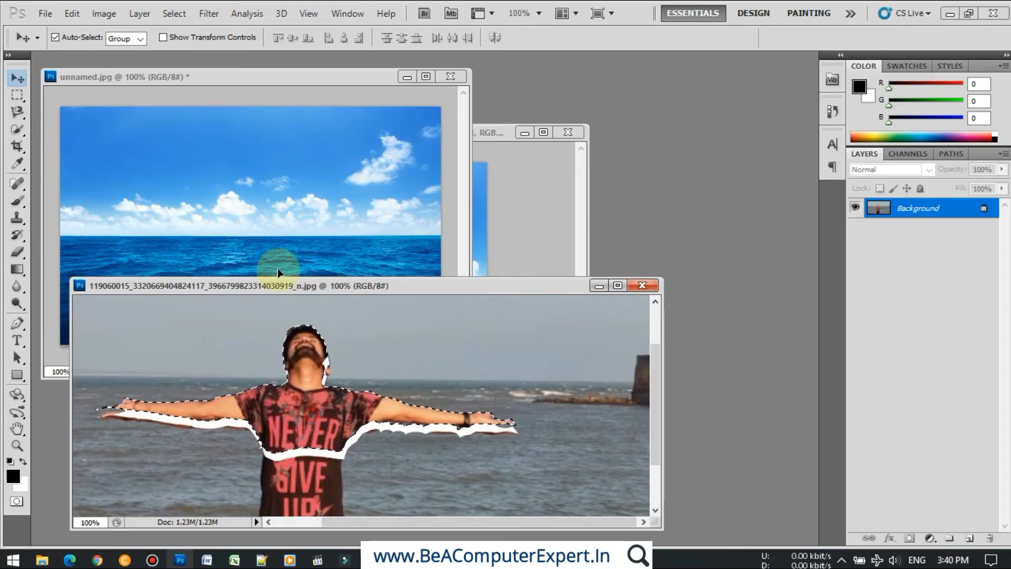
left_click_drag(277, 267, 238, 252)
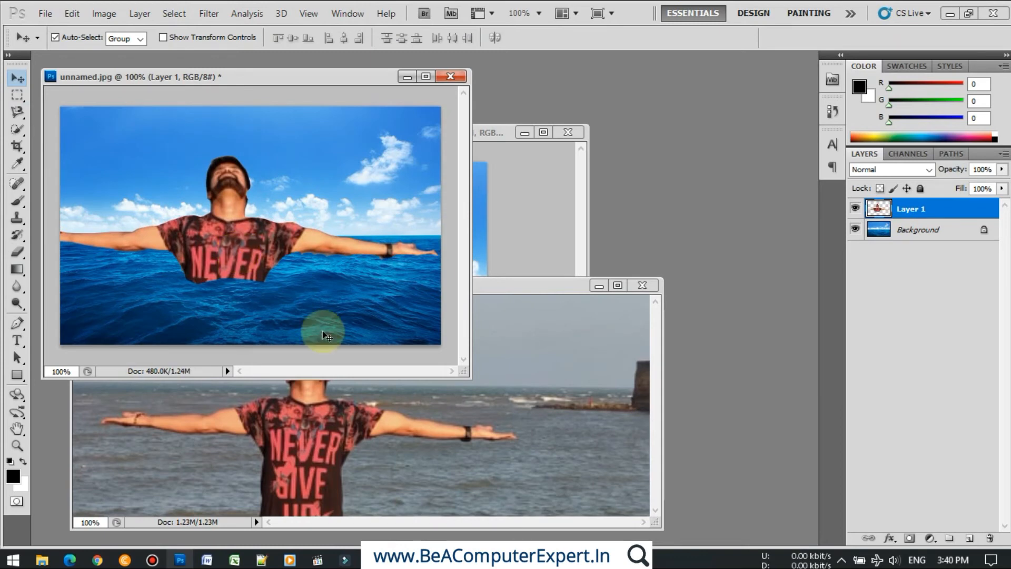
- Examine the Feather command for the man's selection, the lasso tool variants and the Quick Selection and Magic Wand tools
left_click(375, 418)
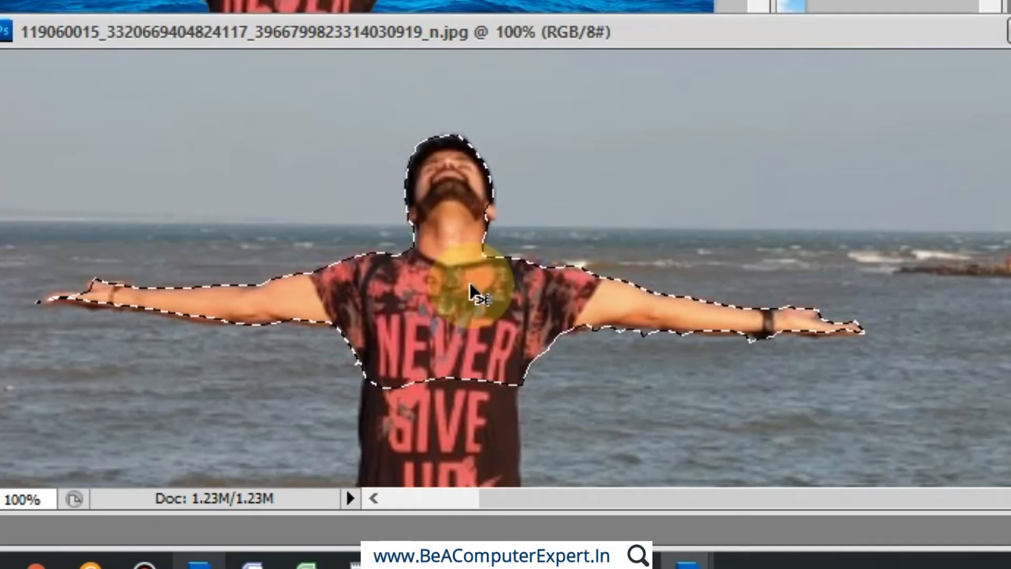
key("m")
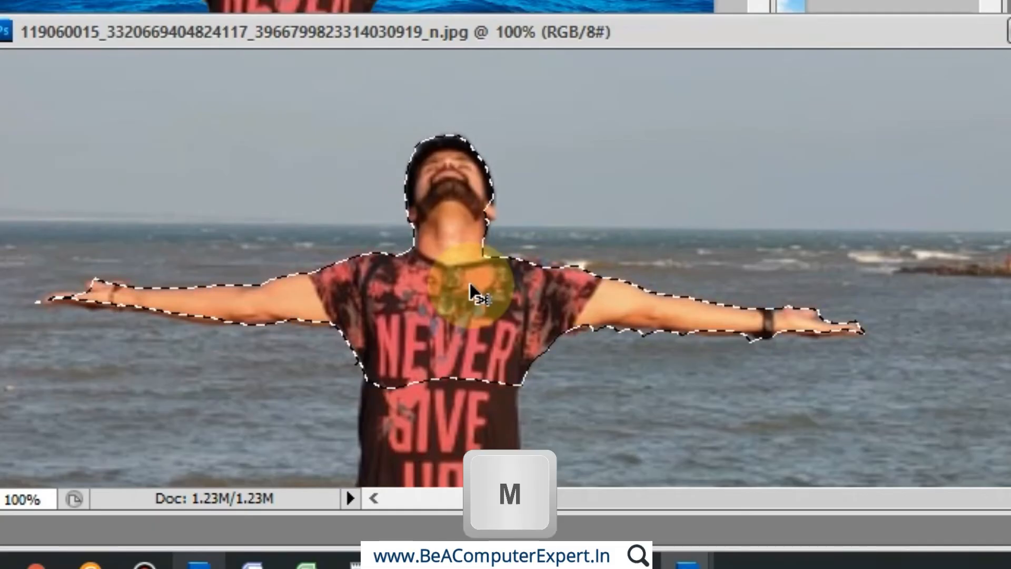
right_click(448, 241)
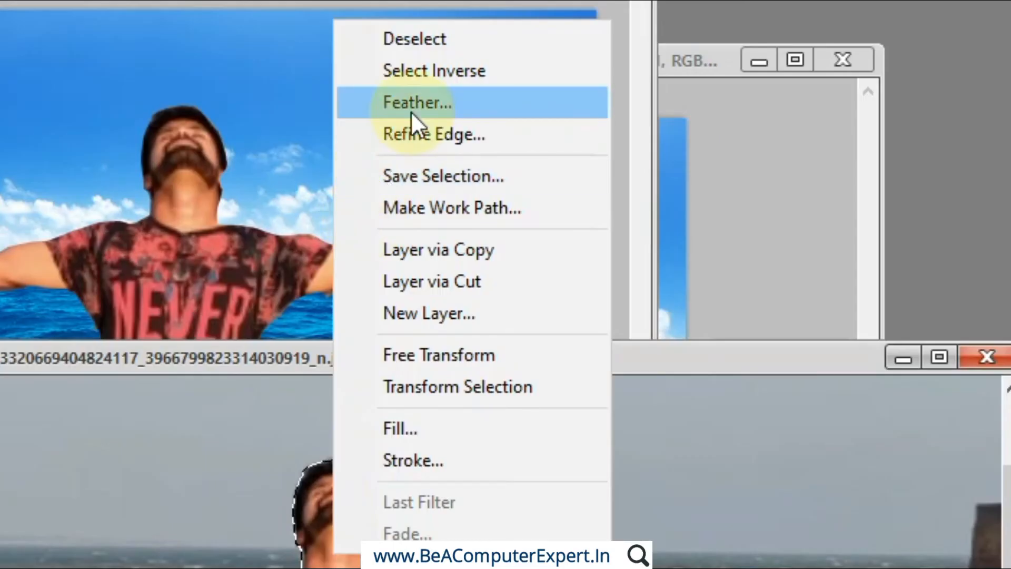
left_click(260, 363)
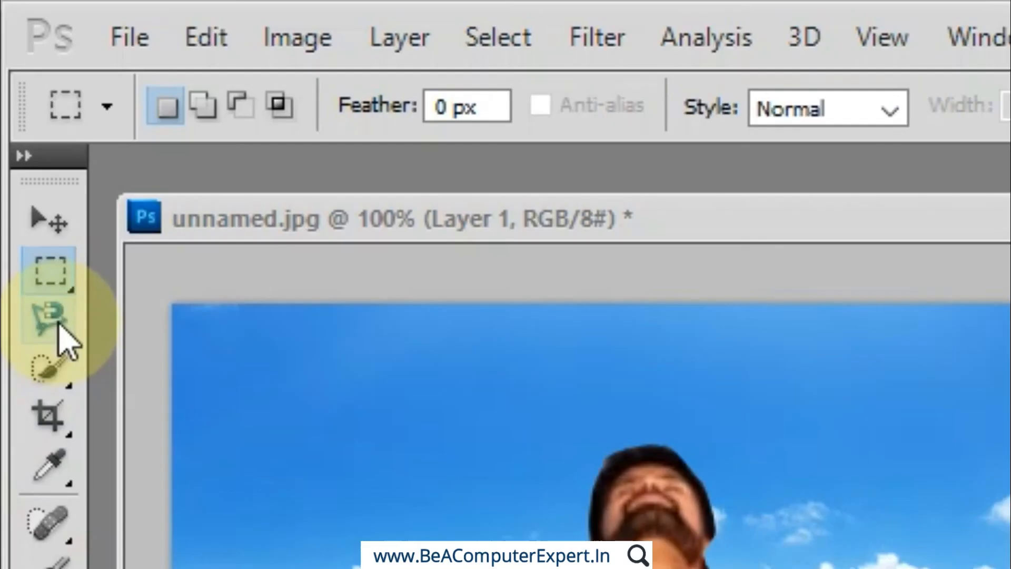
left_click(58, 328)
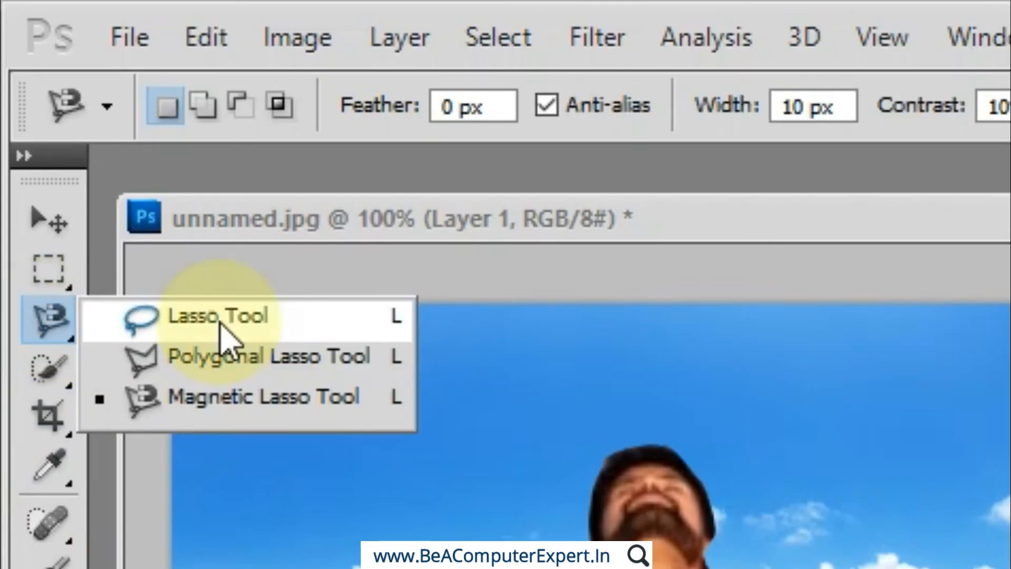
left_click(59, 370)
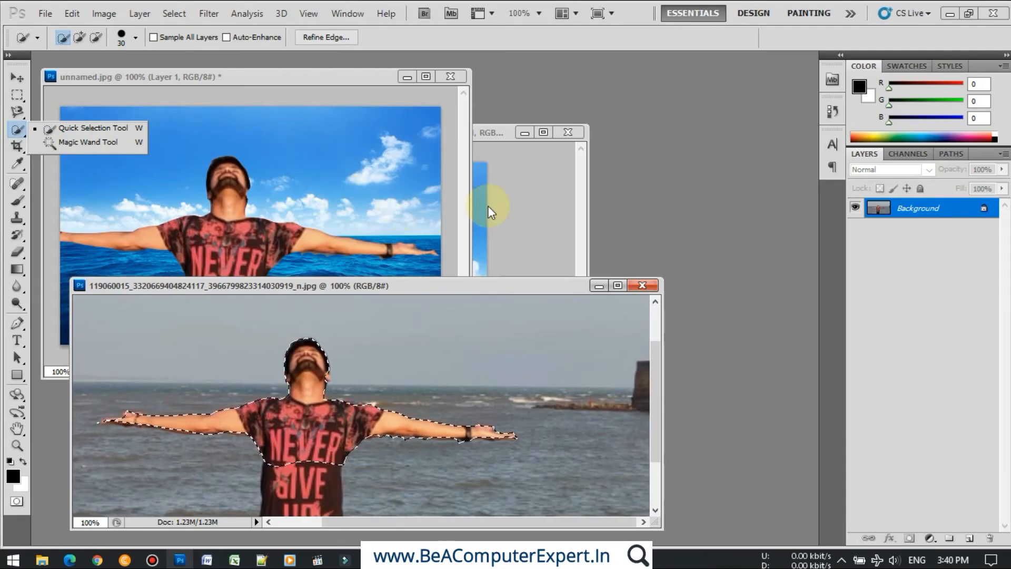
left_click(495, 205)
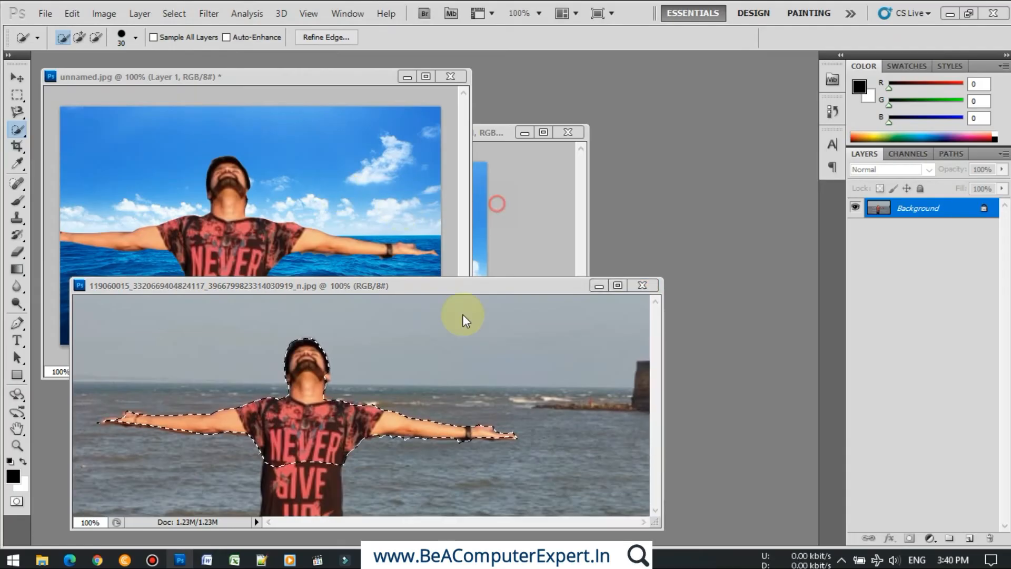
- Delete the copied cut-out of the man from unnamed.jpg, leaving only the sky and sea background
left_click(94, 261)
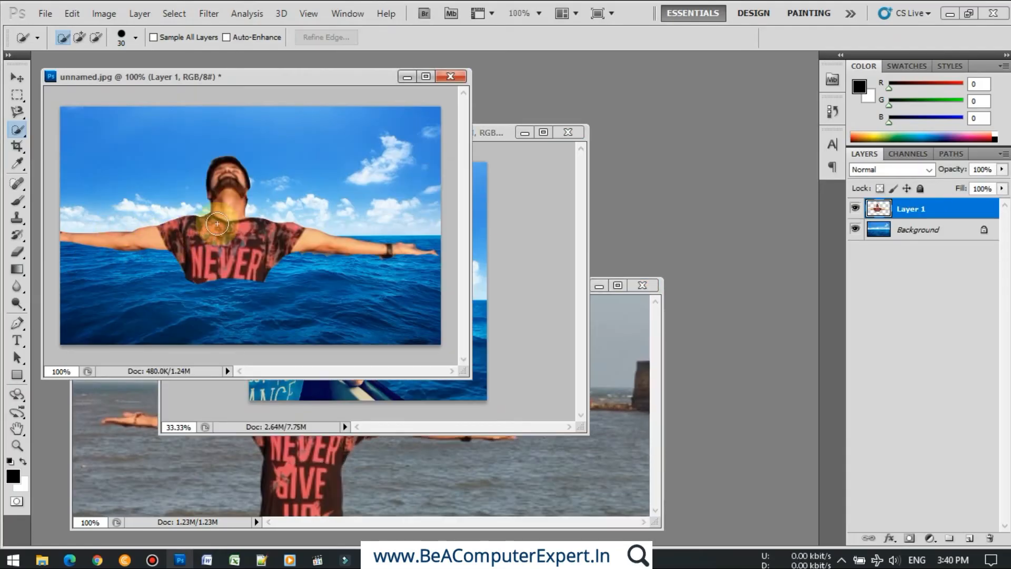
left_click(17, 79)
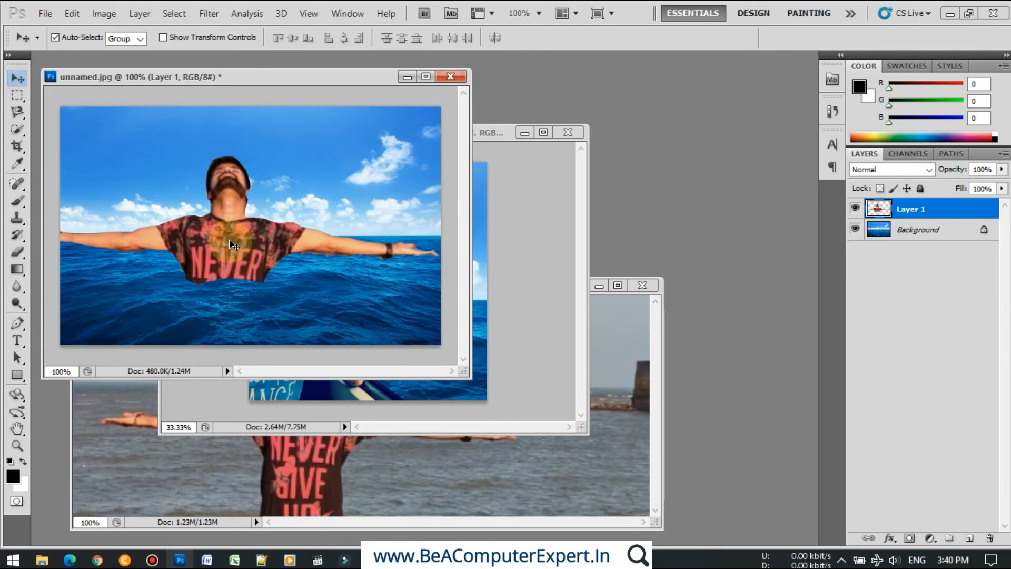
key("Delete")
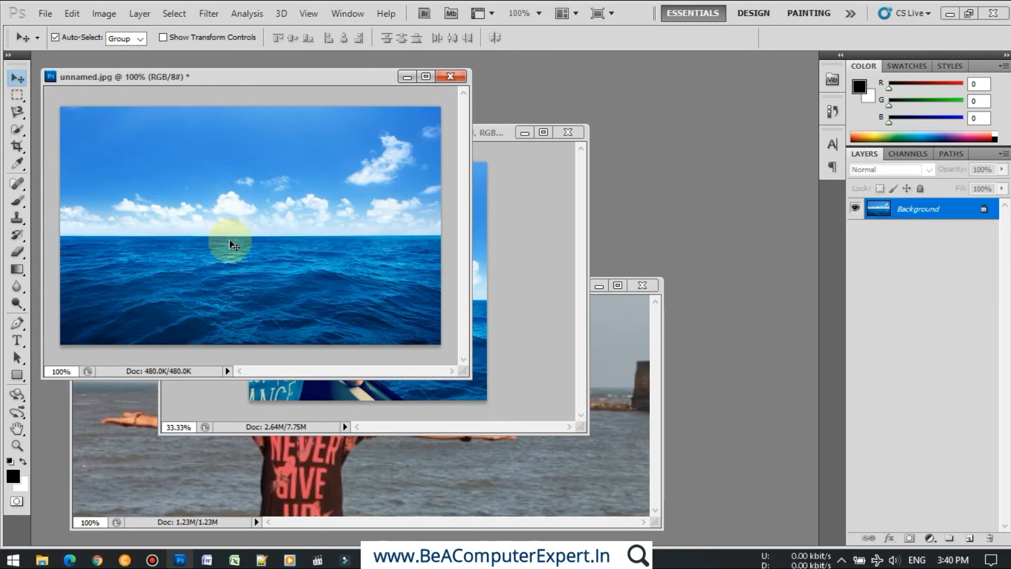
- Bring the photo of the man with outstretched arms to the front and deselect his outline
left_click(367, 459)
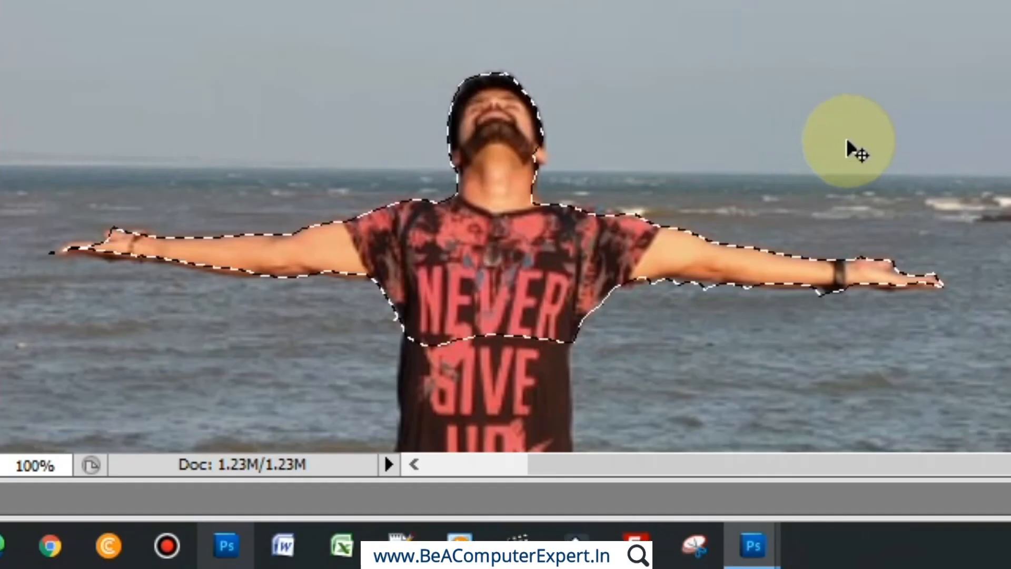
key("ctrl+minus")
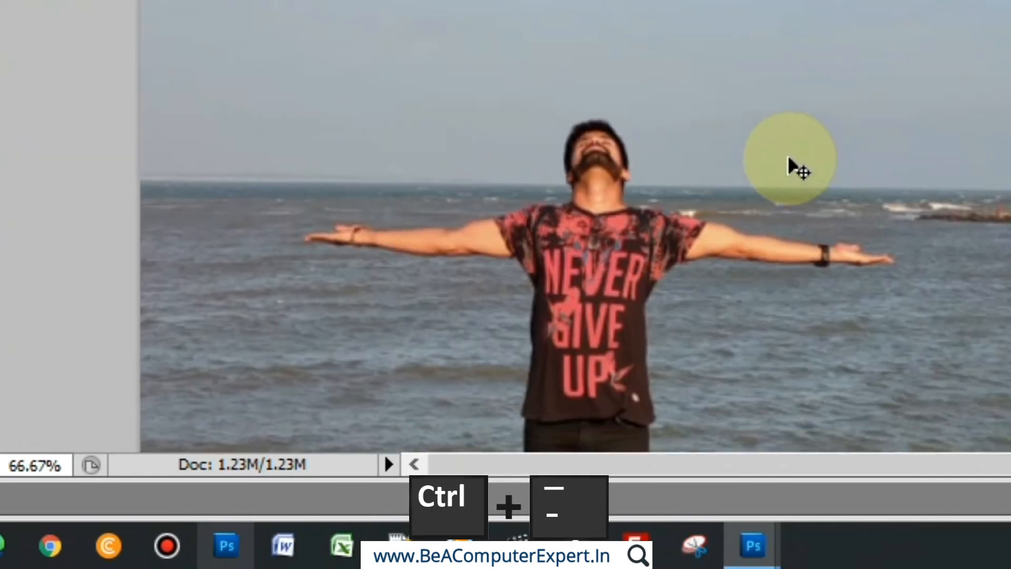
key("ctrl+minus")
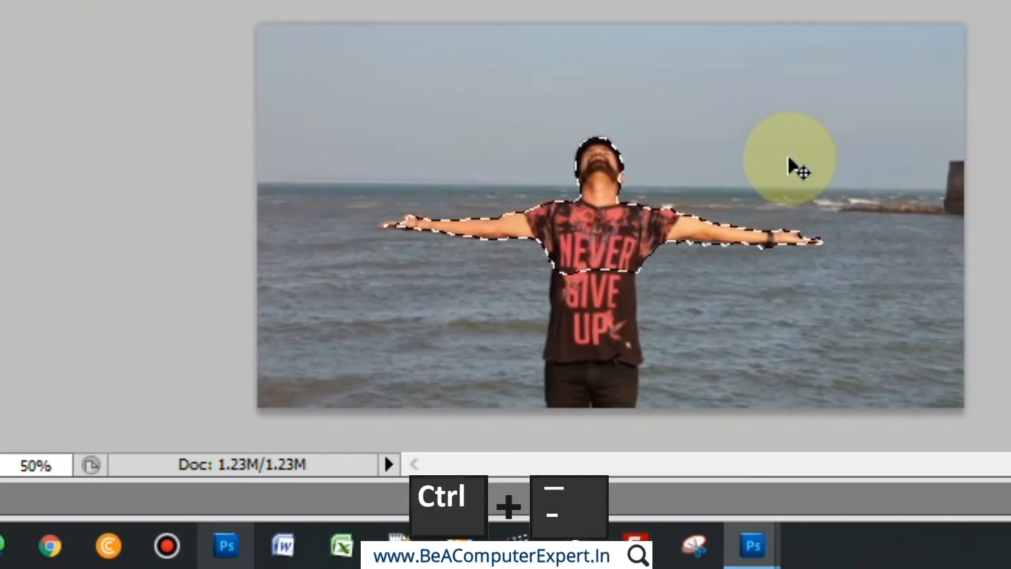
key("ctrl+d")
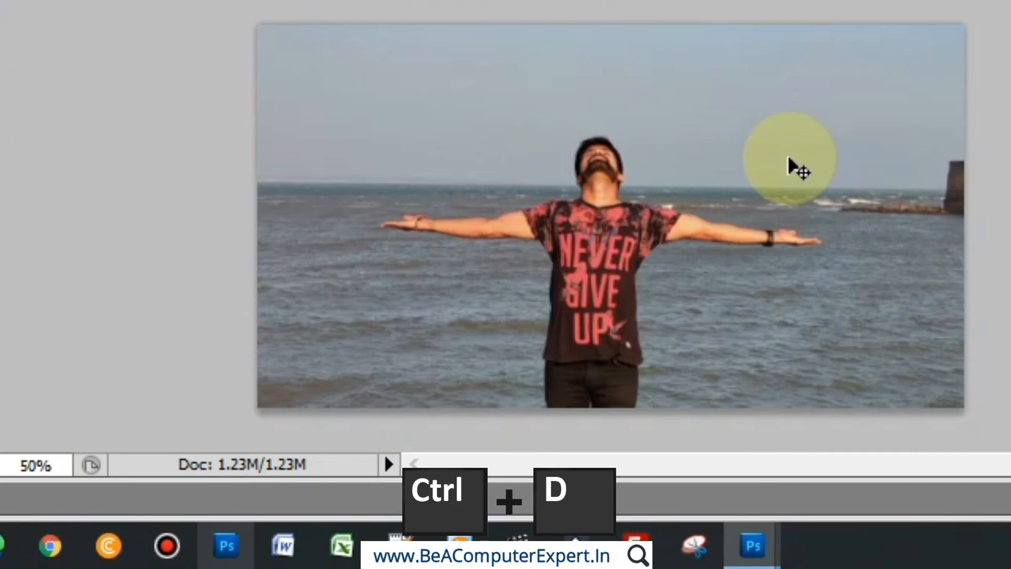
- Select the gray sky behind the man with a Quick Selection stroke across the upper part of his photo
key("ctrl+plus")
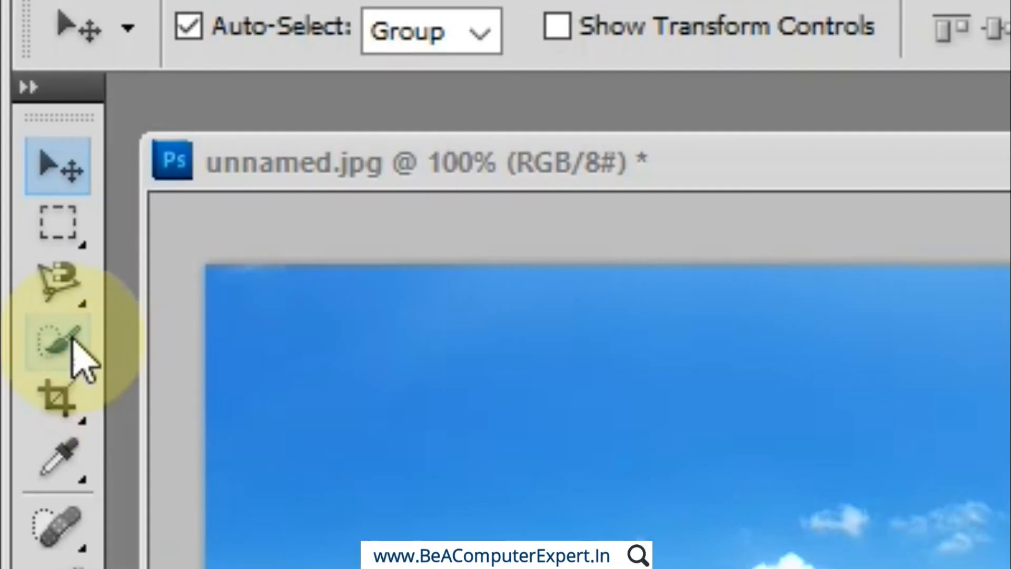
left_click(71, 342)
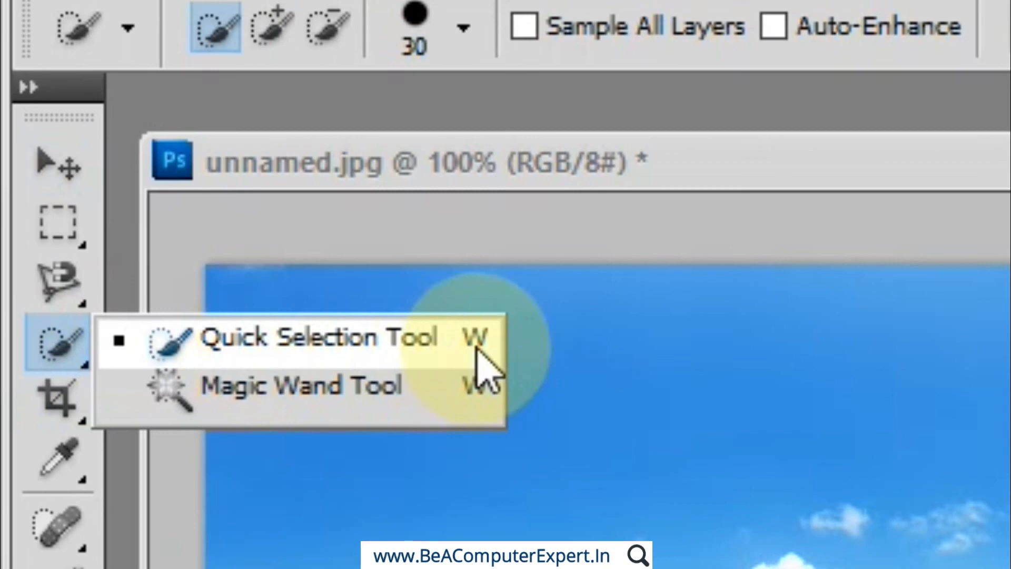
left_click(270, 340)
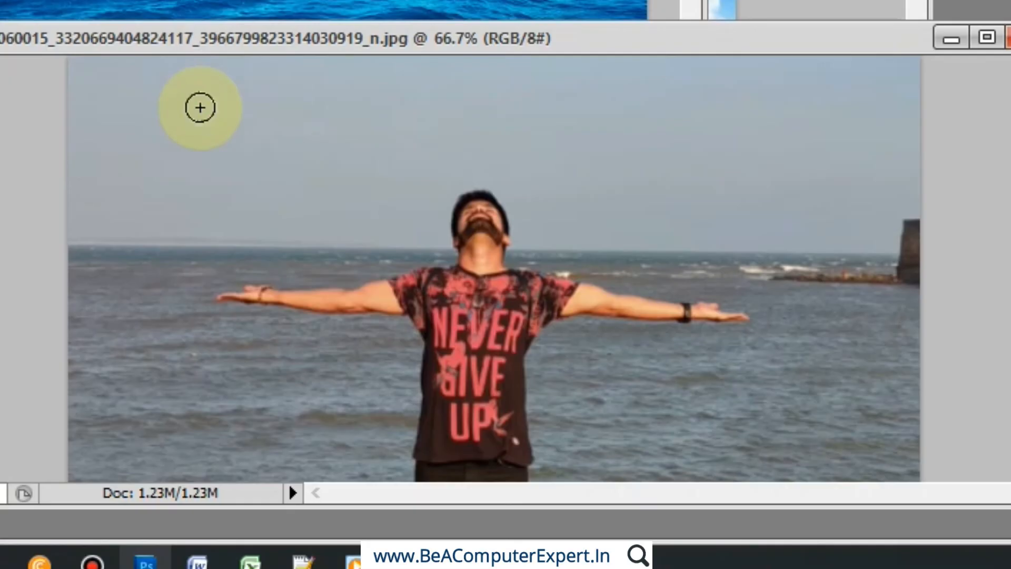
mouse_move(151, 111)
left_mouse_down()
mouse_move(189, 93)
mouse_move(257, 111)
mouse_move(451, 104)
mouse_move(611, 131)
left_mouse_up()
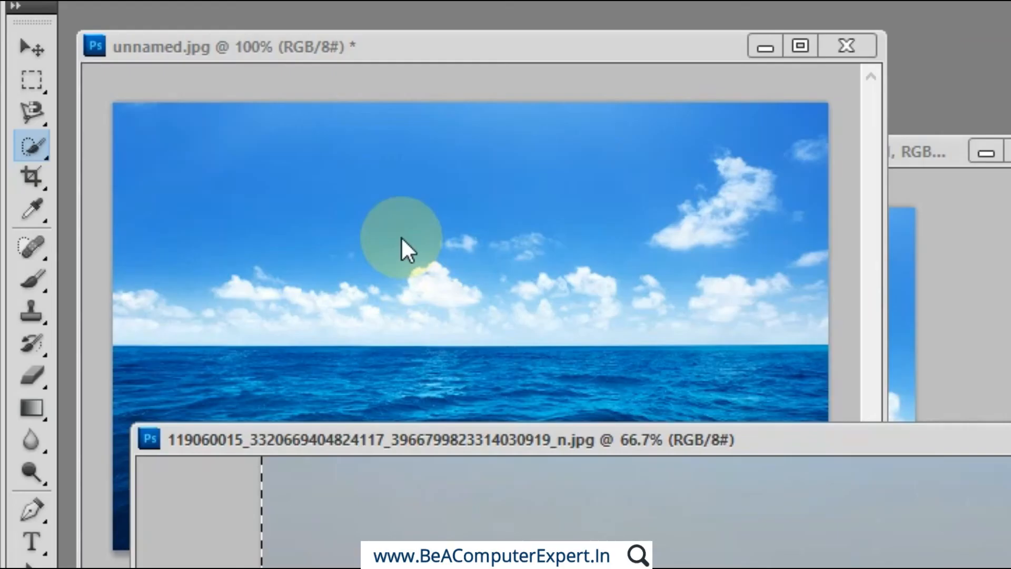
- Bring unnamed.jpg to the front and select its whole sky down to the horizon with the Rectangular Marquee
left_click(353, 197)
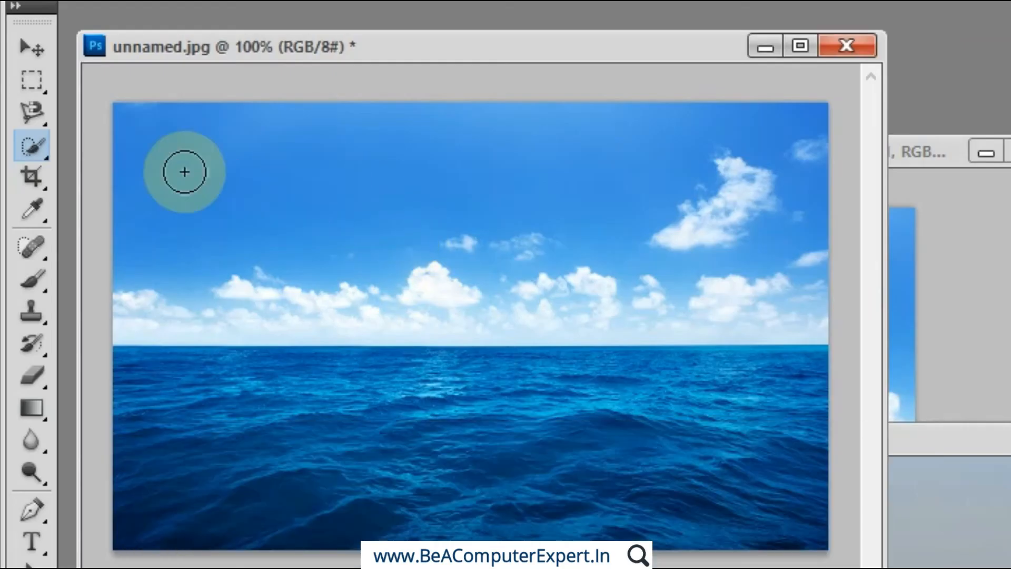
left_click(39, 82)
left_click_drag(111, 99, 841, 346)
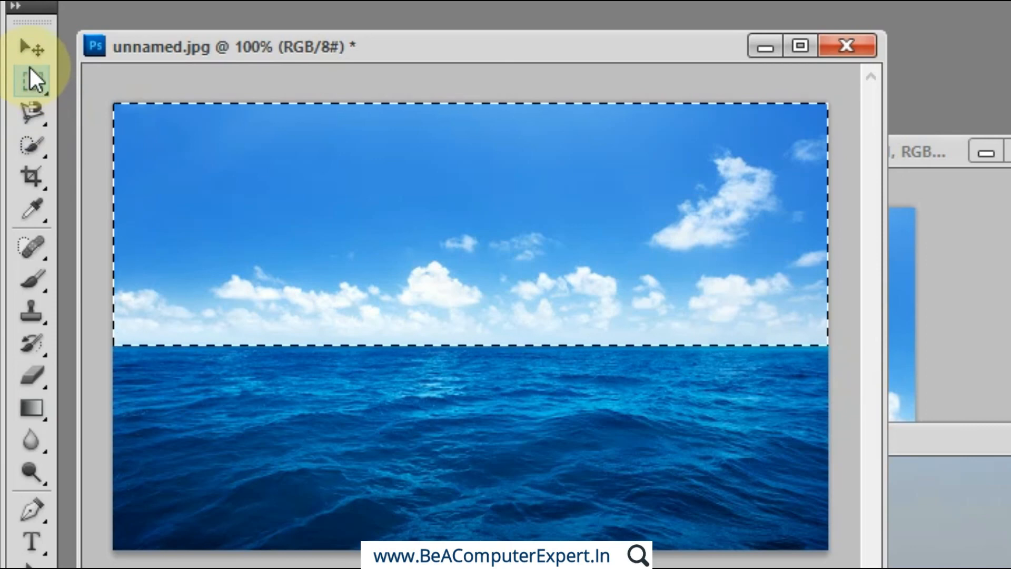
- Copy the selected sky from unnamed.jpg and paste it into the sky selection of the photo of the man with outstretched arms
key("ctrl+c")
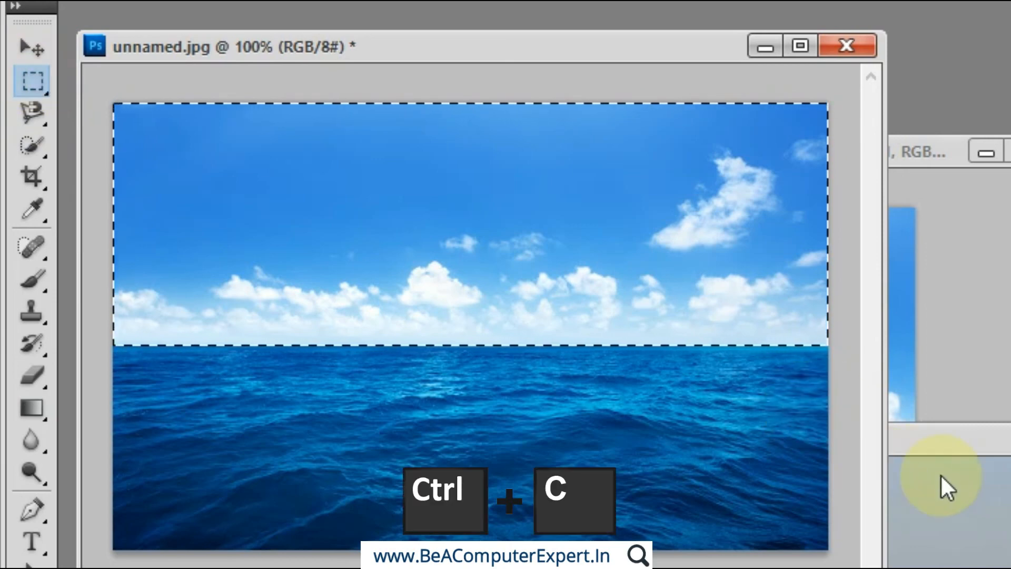
left_click(937, 448)
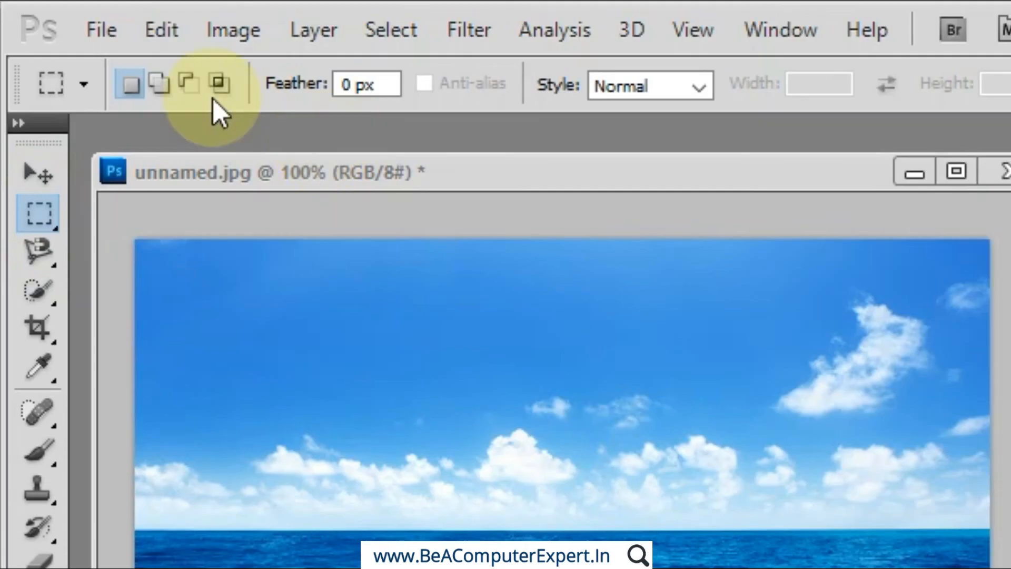
left_click(165, 38)
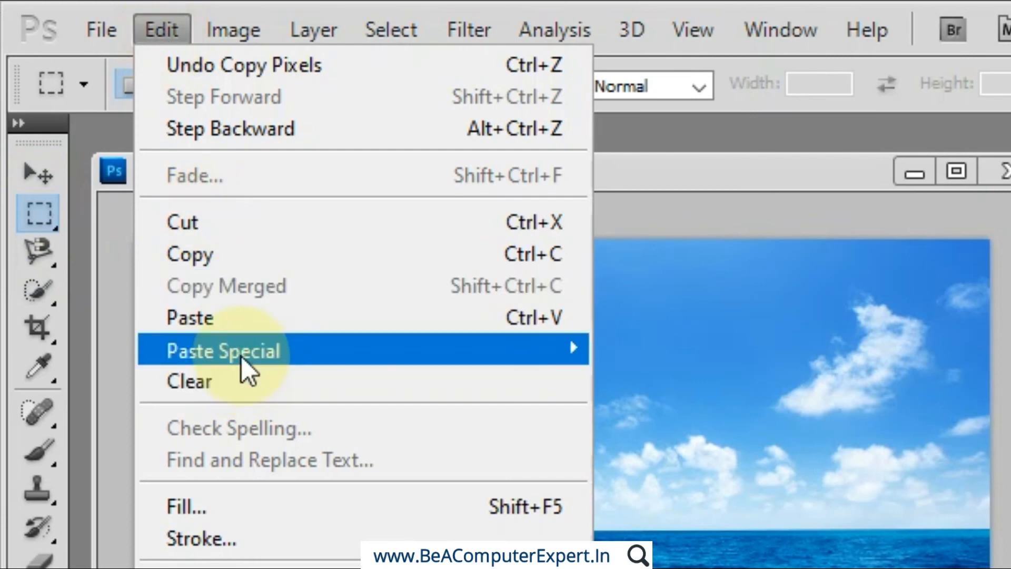
mouse_move(299, 356)
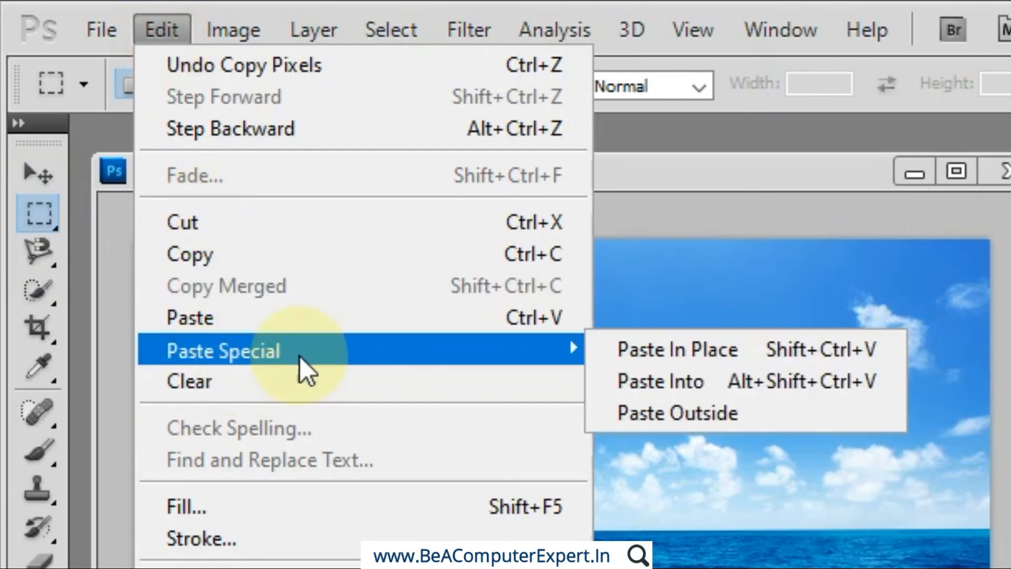
left_click(843, 387)
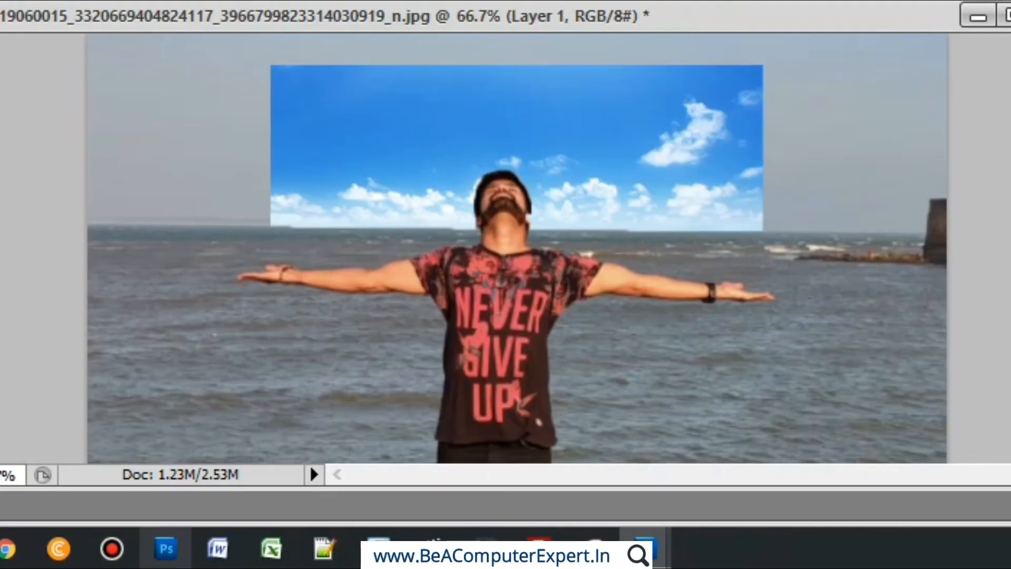
- Move the pasted sky to the photo's upper-left corner and enlarge it with Free Transform to cover the full width behind the man
left_click_drag(408, 117, 212, 121)
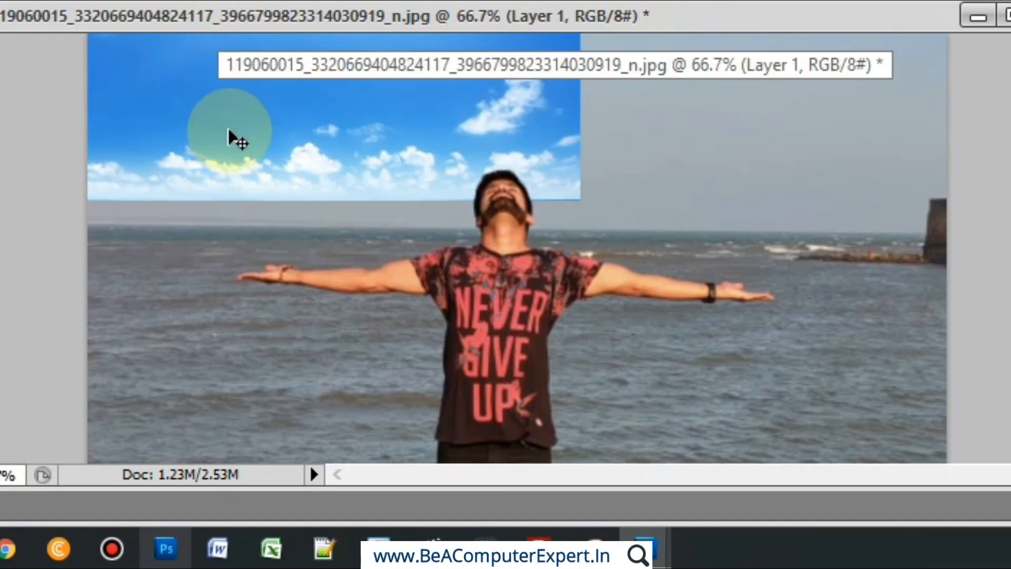
key("ctrl+t")
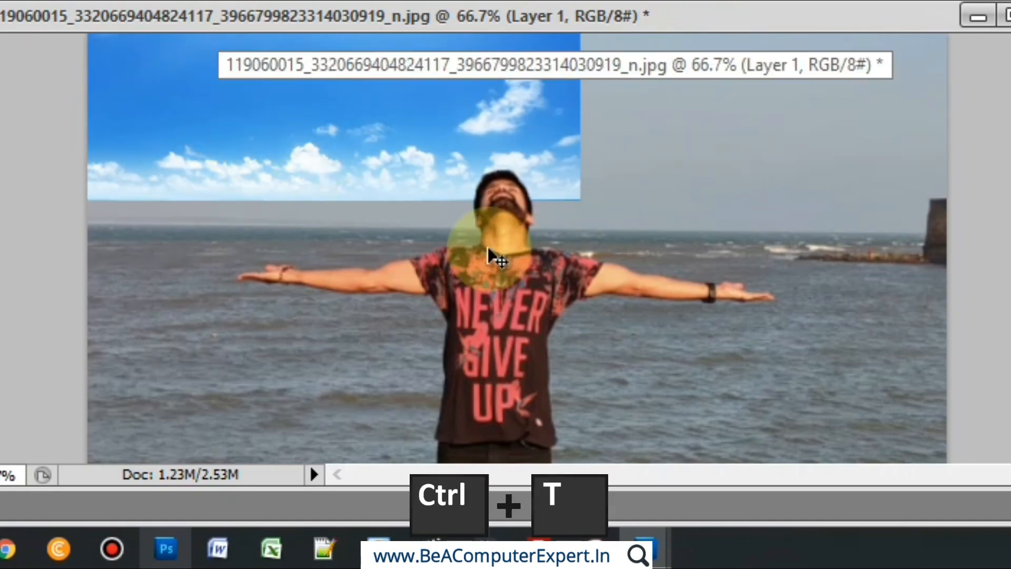
left_click_drag(581, 200, 964, 296)
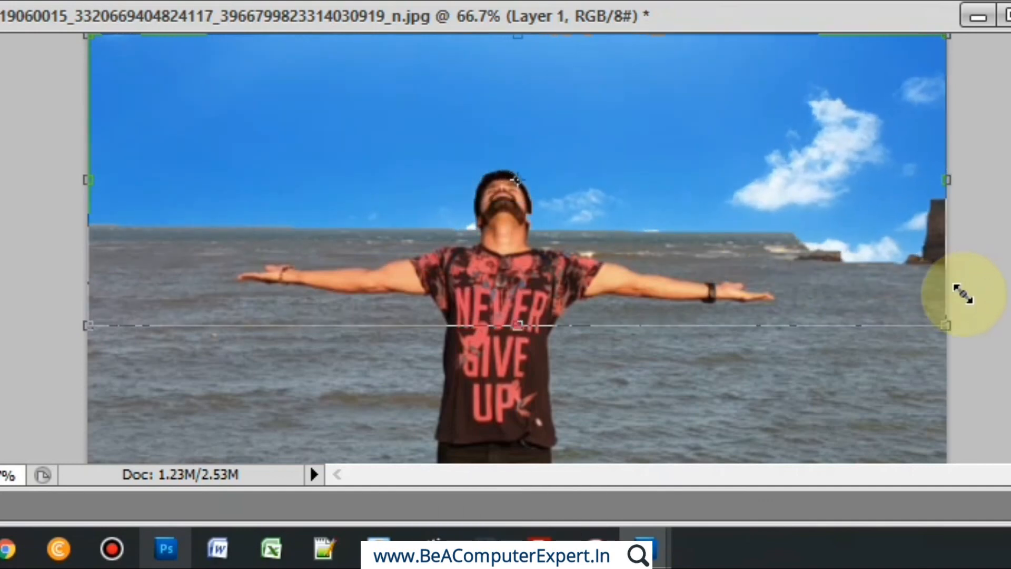
key("Return")
mouse_move(592, 142)
left_mouse_down()
mouse_move(597, 74)
mouse_move(612, 140)
mouse_move(603, 152)
left_mouse_up()
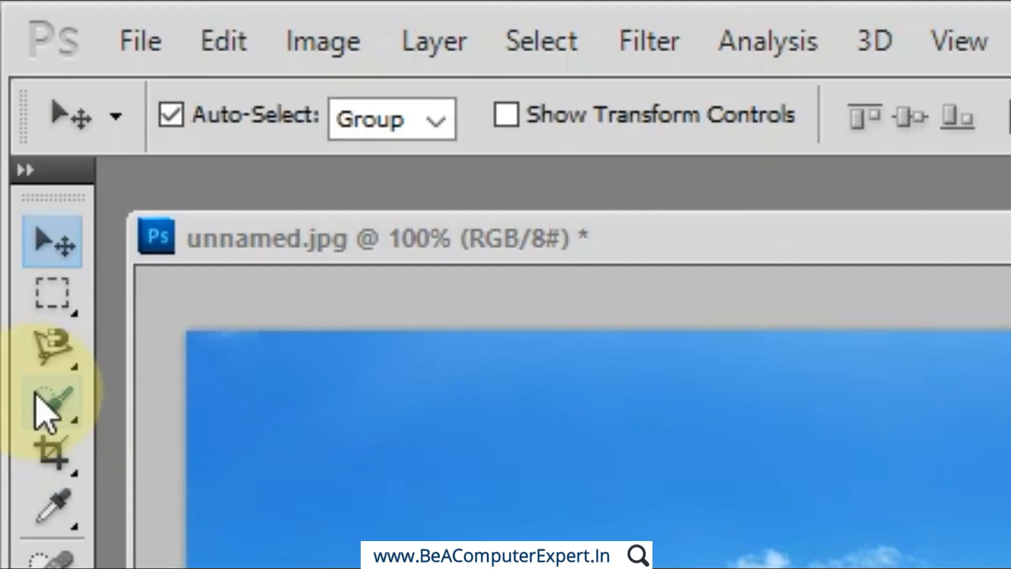
- Select the blue part of the sky in unnamed.jpg with the Magic Wand tool
left_click(53, 403)
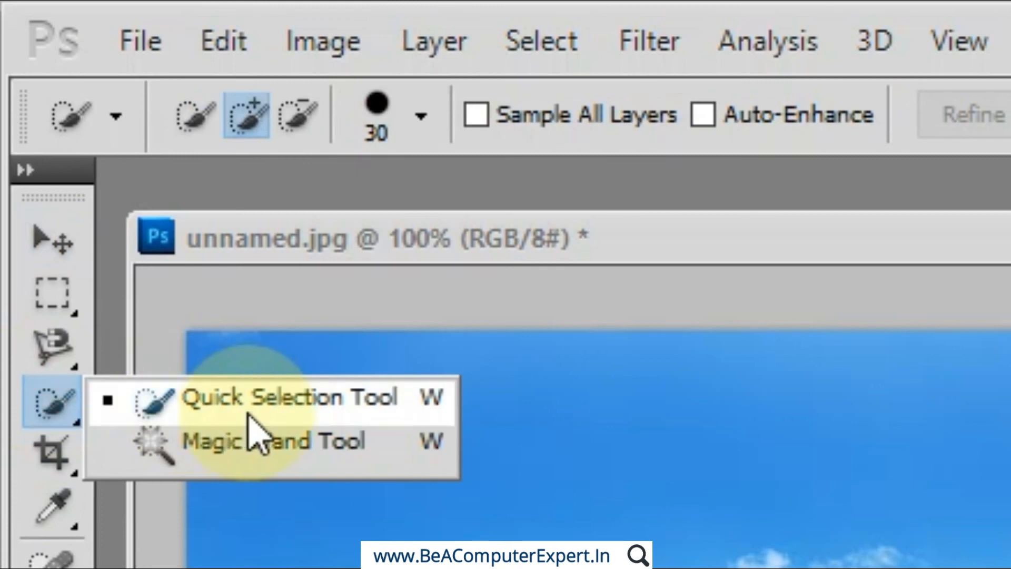
left_click(265, 458)
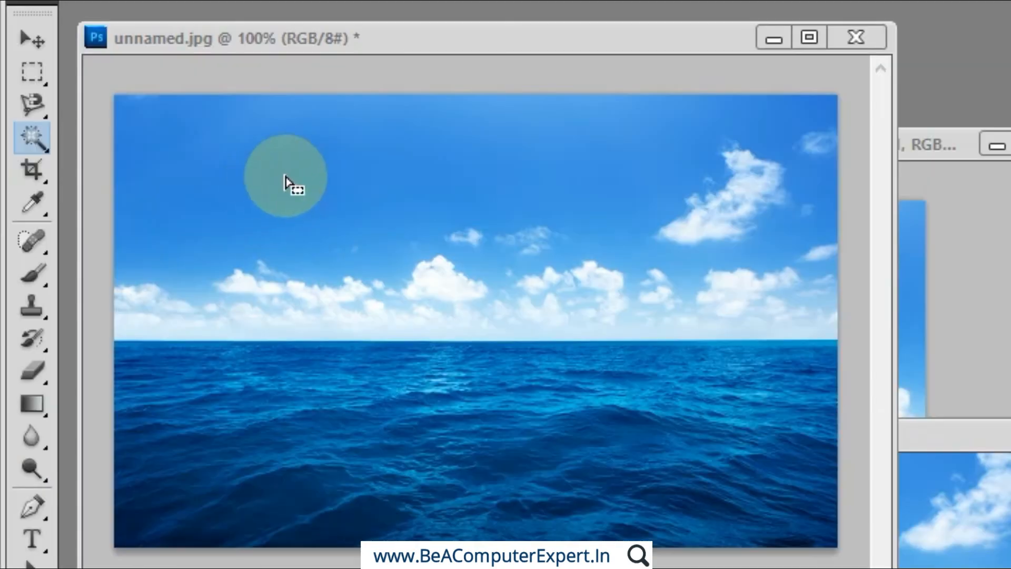
left_click(284, 182)
left_click(252, 174)
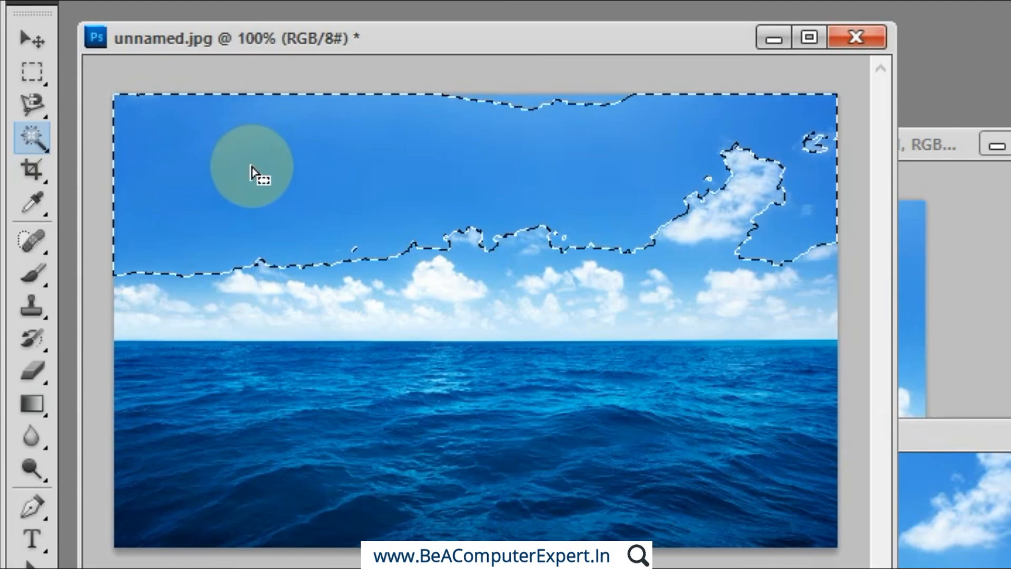
- Sample the clouds and several patches of sea in unnamed.jpg with the Magic Wand to select each similar color area
left_click(351, 308)
left_click(349, 384)
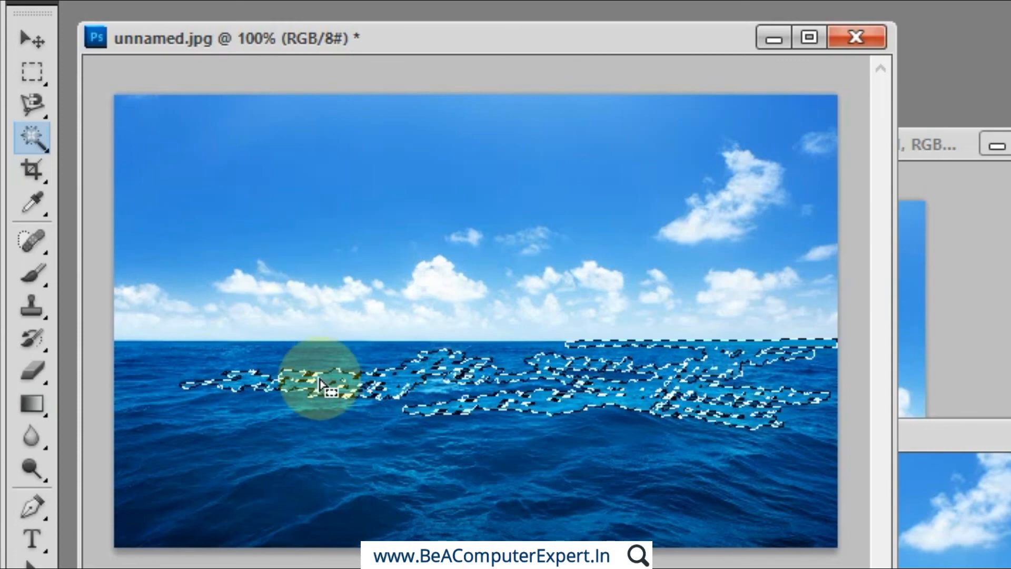
left_click(414, 477)
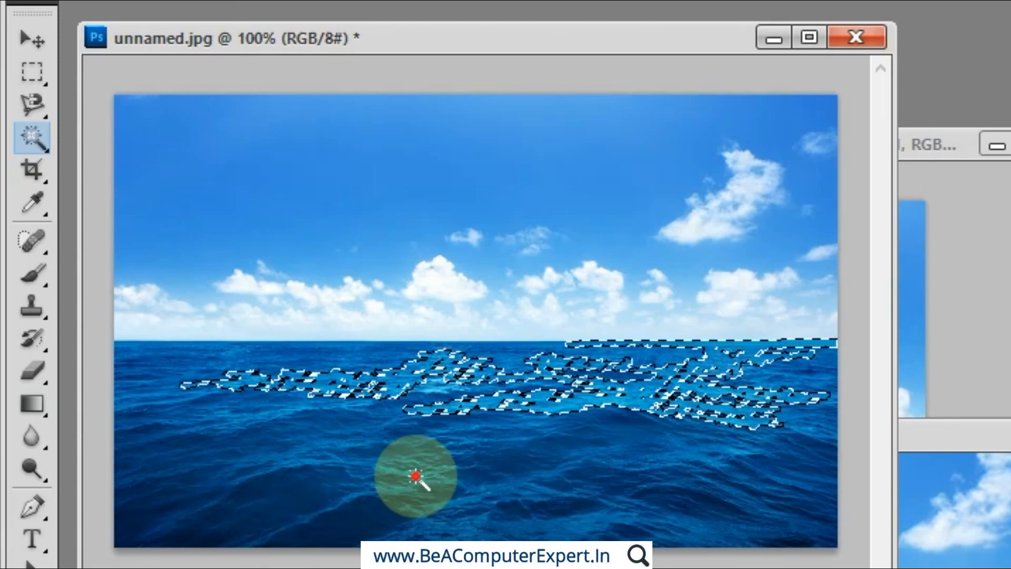
left_click(529, 463)
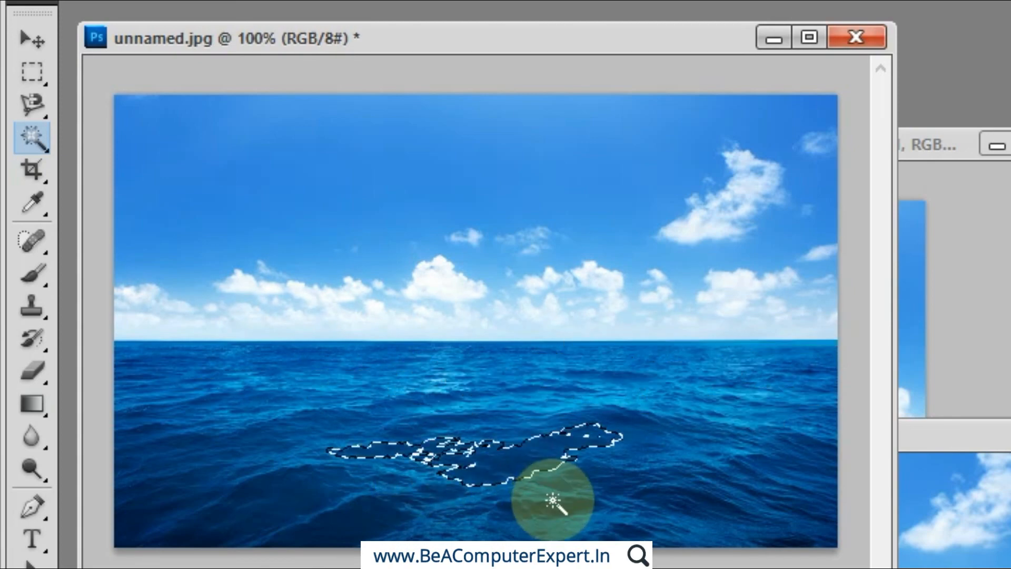
- Try the Magic Wand on the pasted sky in the outstretched-arms photo, and select the blue sky in unnamed.jpg again
left_click(932, 513)
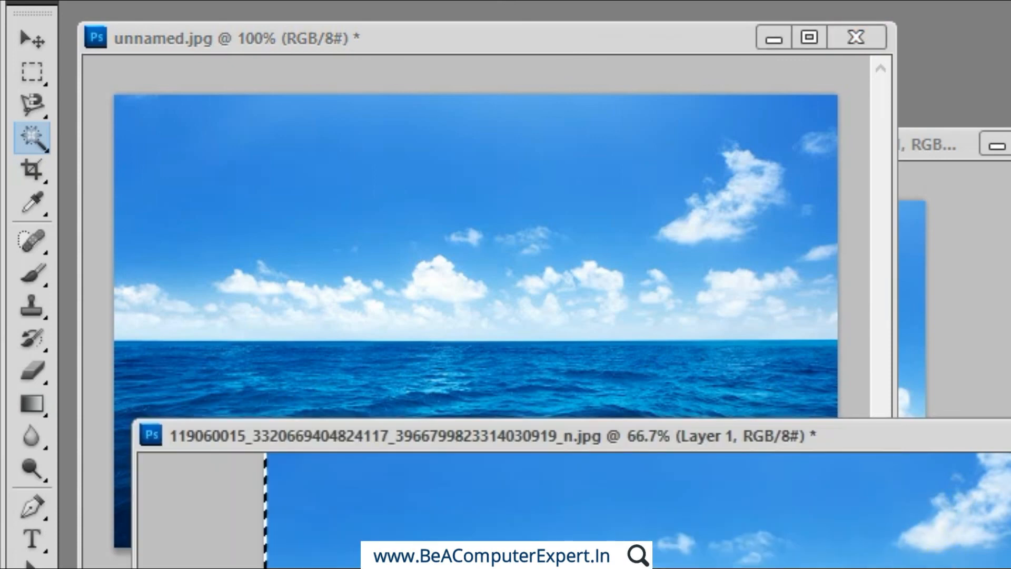
left_click(453, 316)
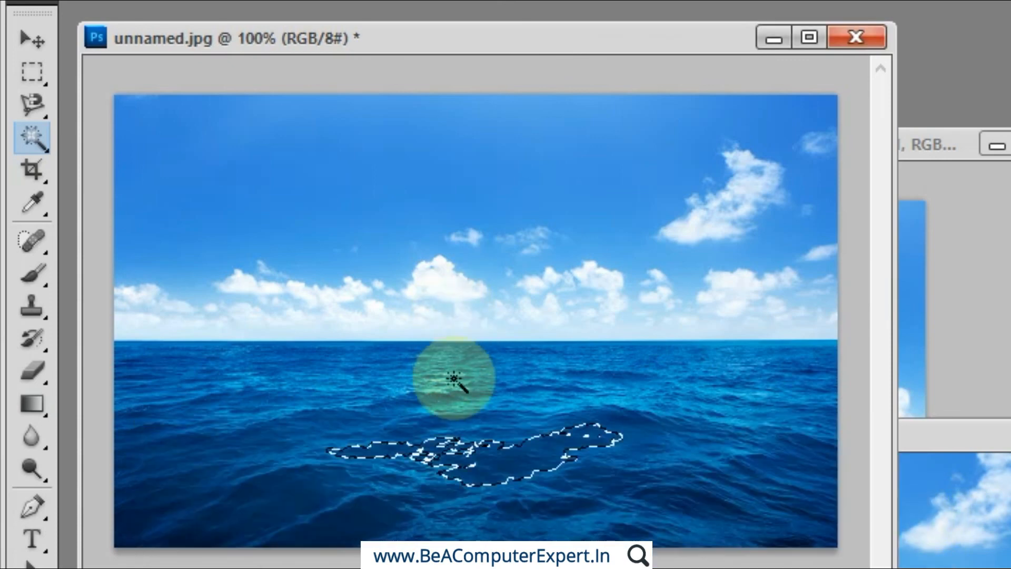
left_click(441, 192)
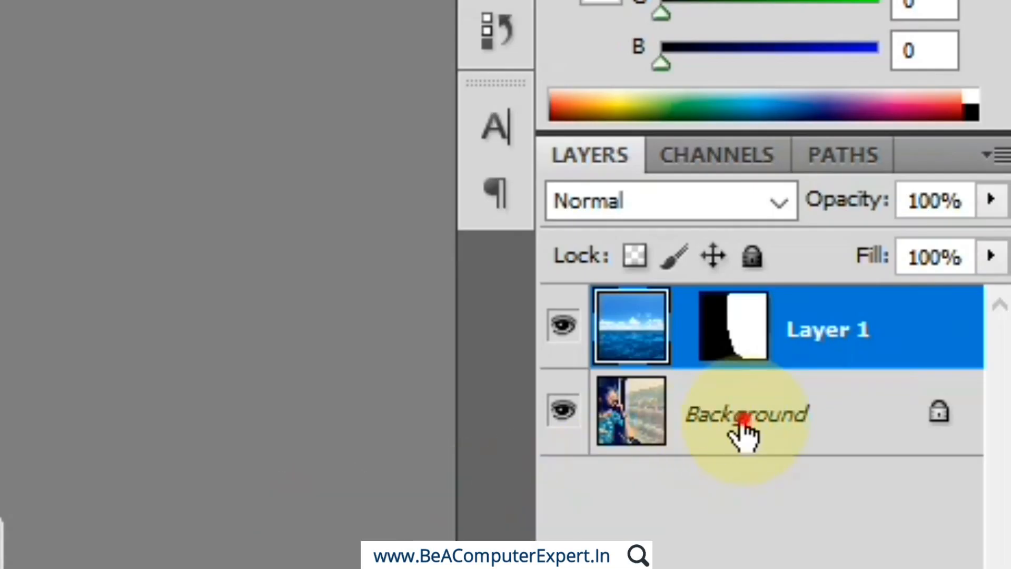
- Activate the Background layer of the train-window photo, clear its selection, and Magic Wand the man's cheek and the dark area above his head
left_click(740, 421)
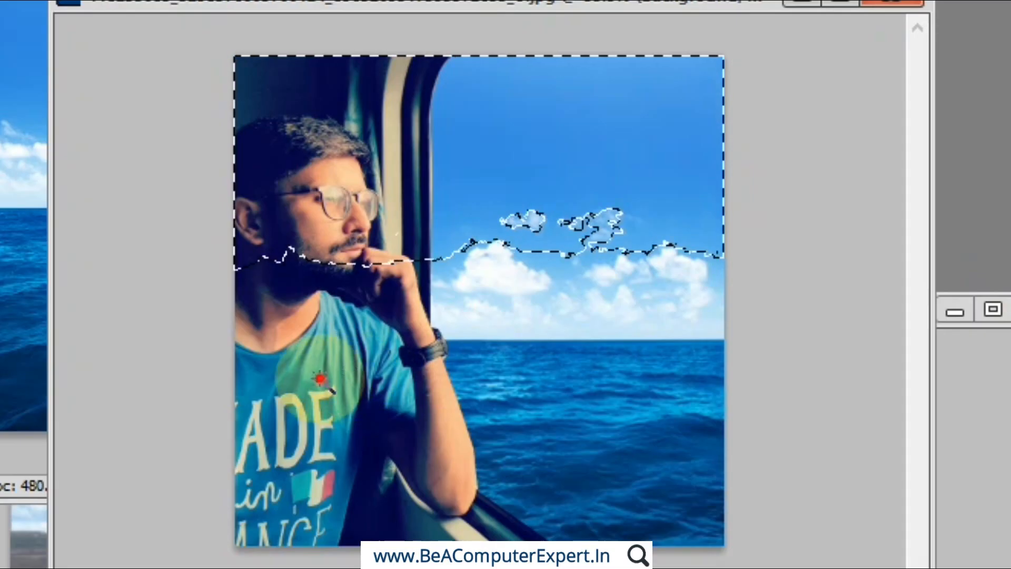
key("ctrl+d")
left_click(322, 219)
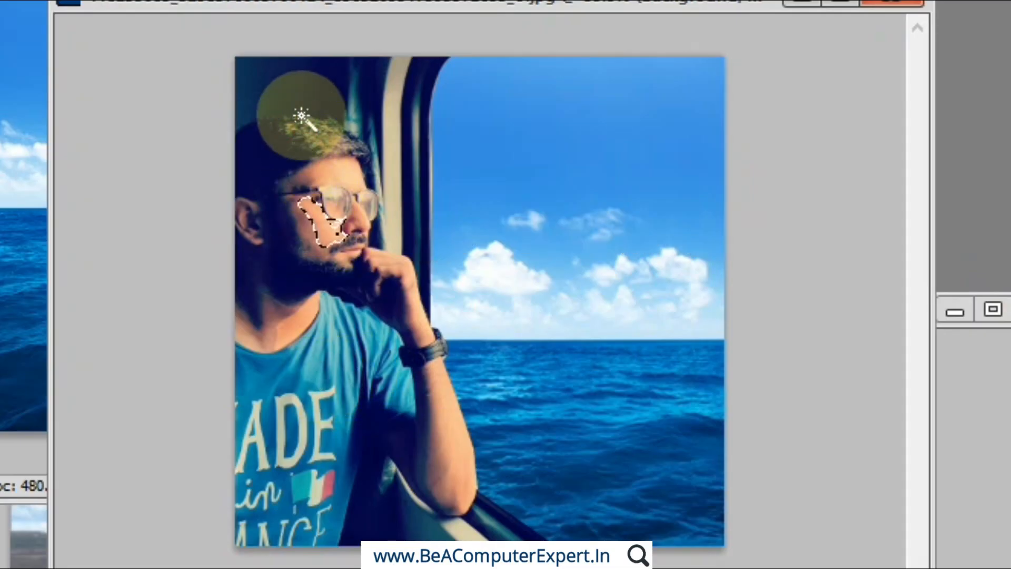
left_click(301, 96)
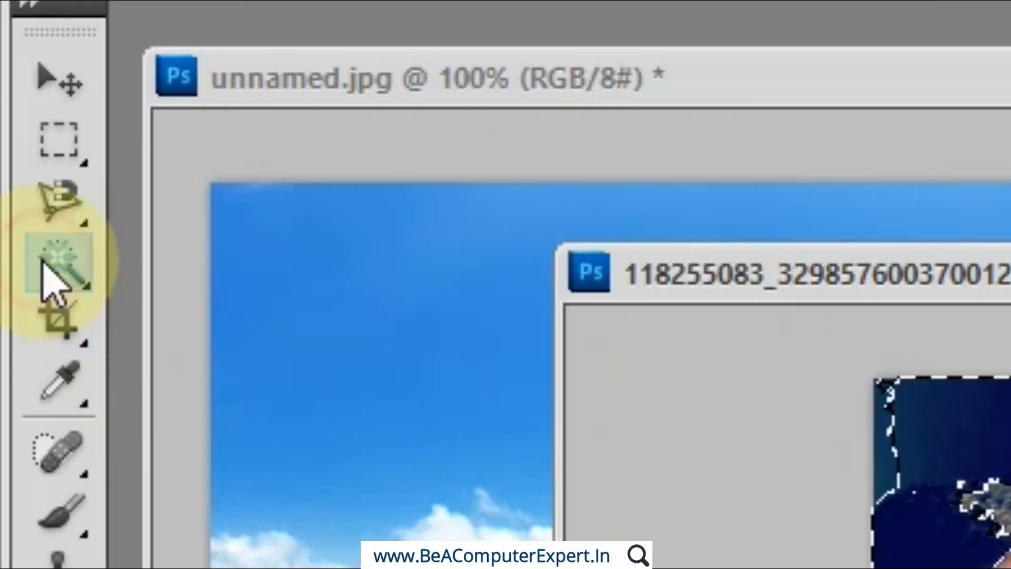
- Bring unnamed.jpg to the front and review the marquee, lasso and Magic Wand tool groups and the available selection commands
right_click(48, 277)
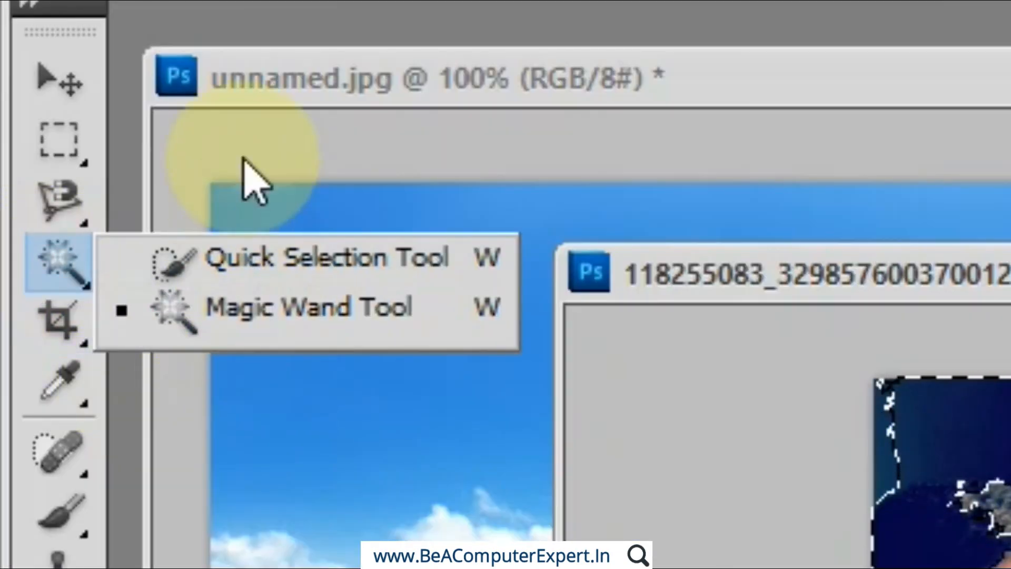
left_click(268, 86)
left_click(55, 79)
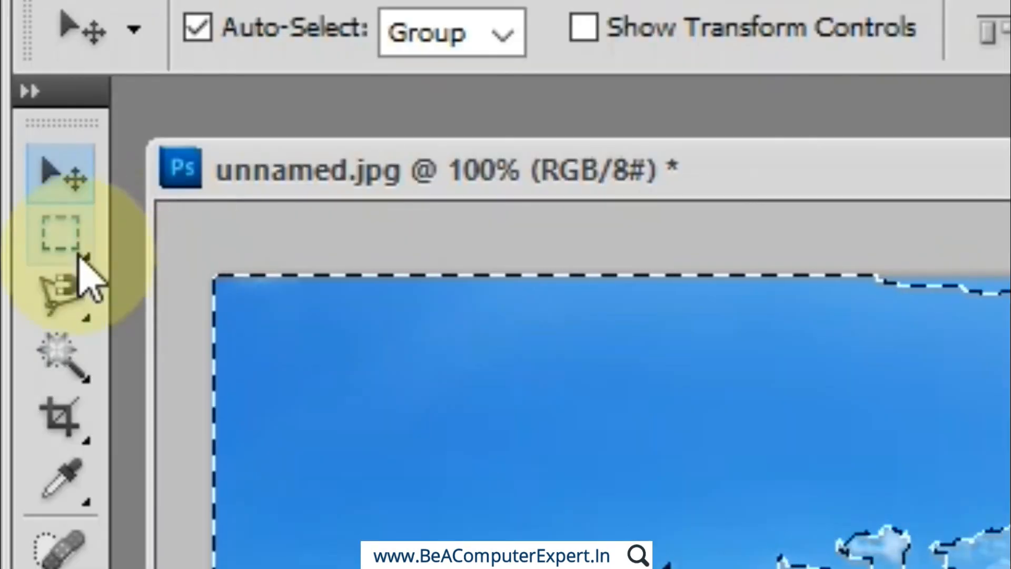
left_click(33, 158)
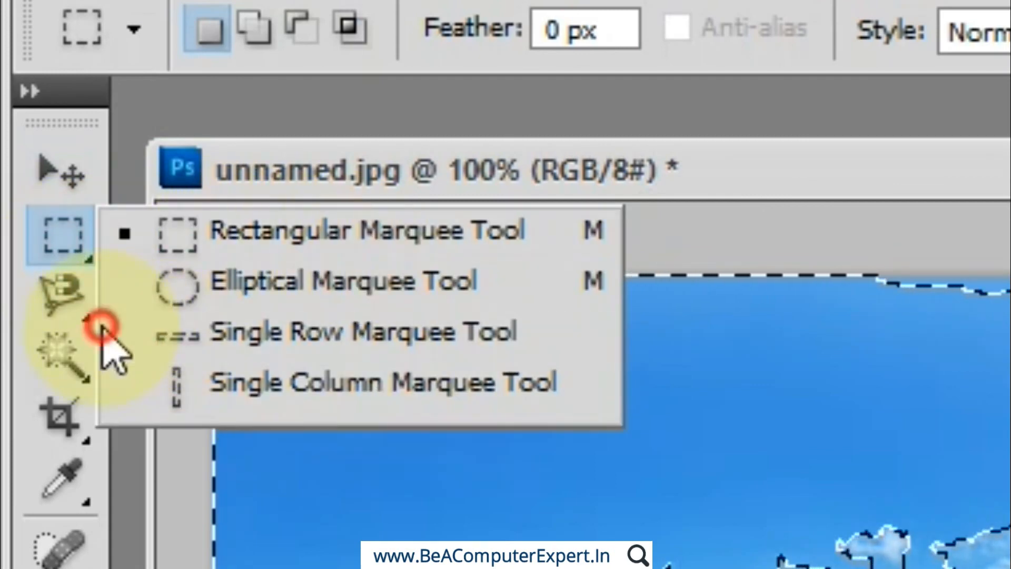
left_click(88, 315)
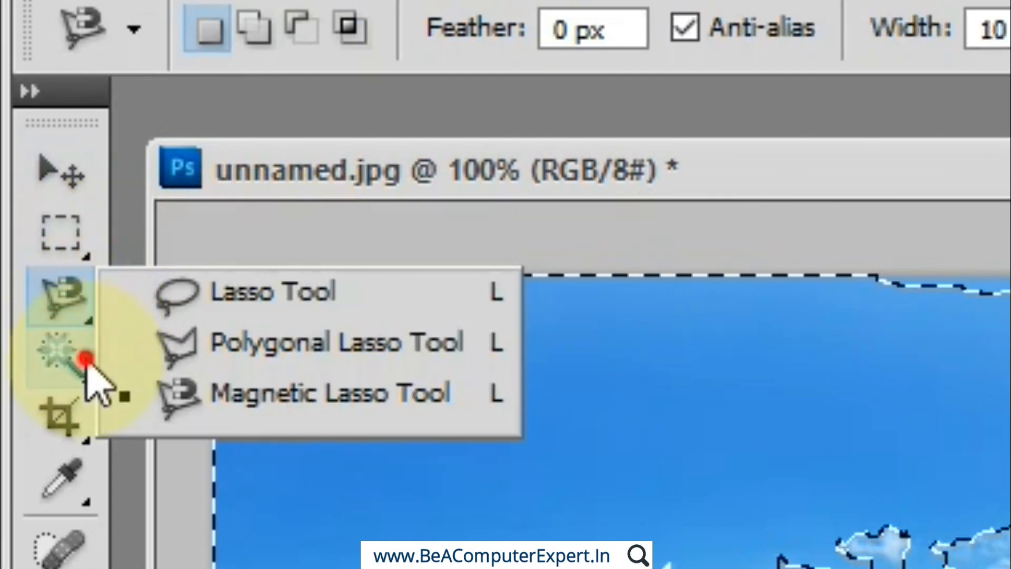
left_click(87, 361)
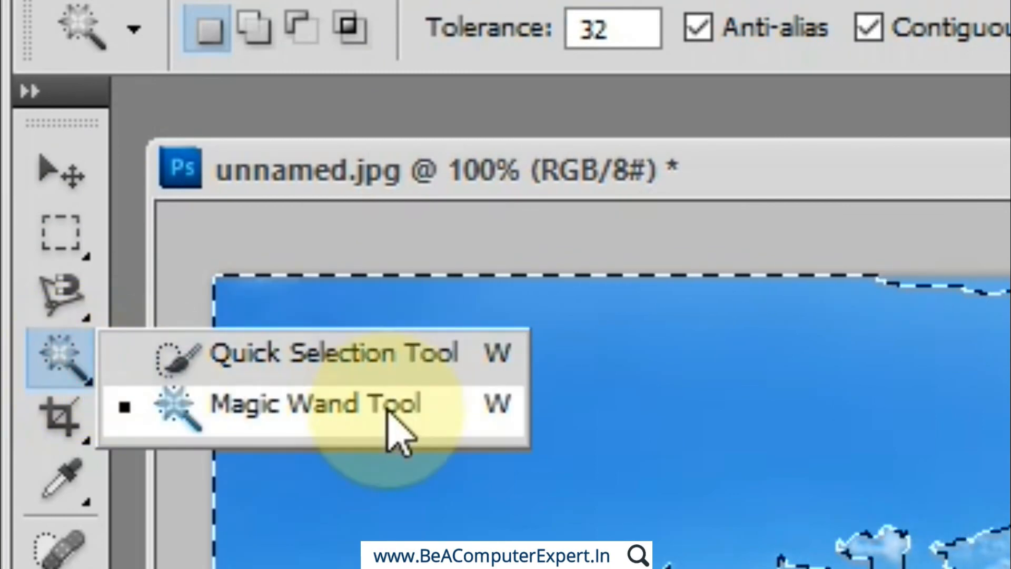
left_click(724, 180)
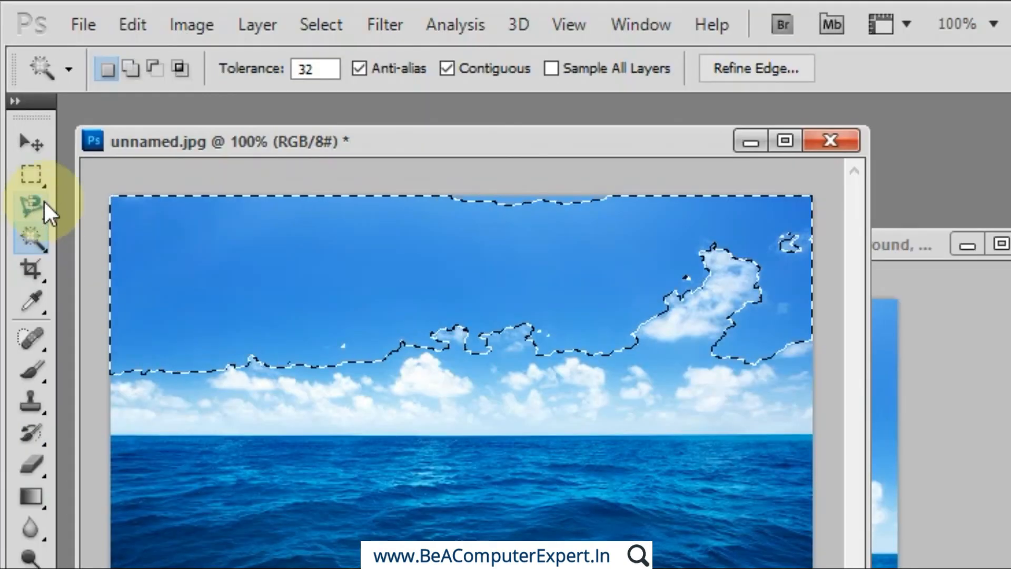
left_click(314, 32)
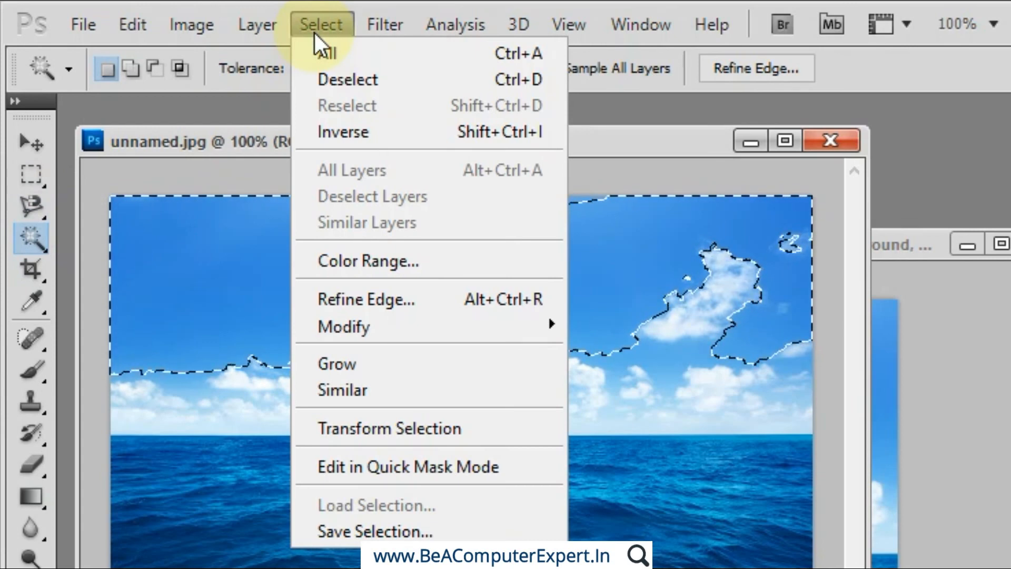
left_click(198, 138)
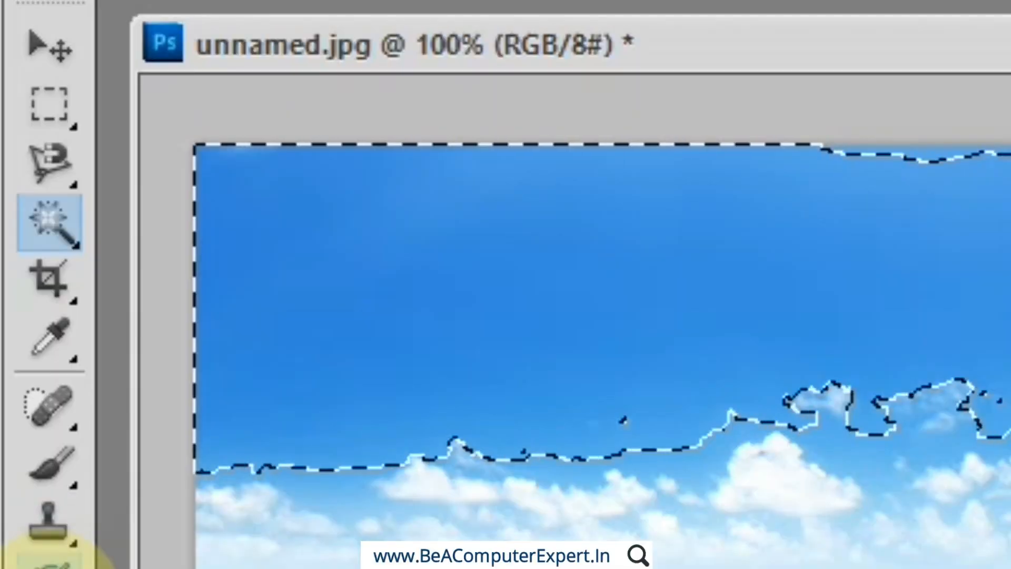
left_click(423, 230)
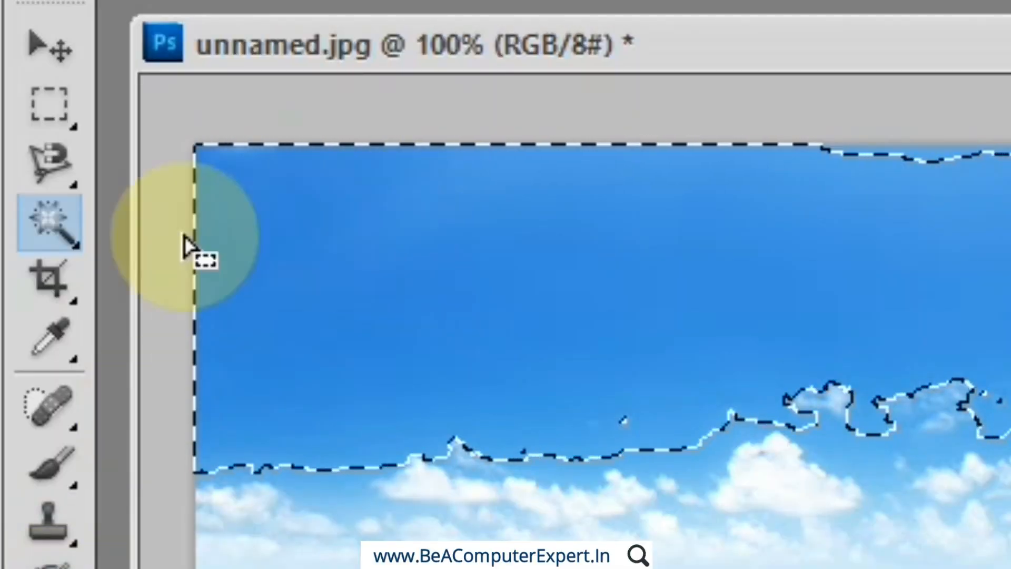